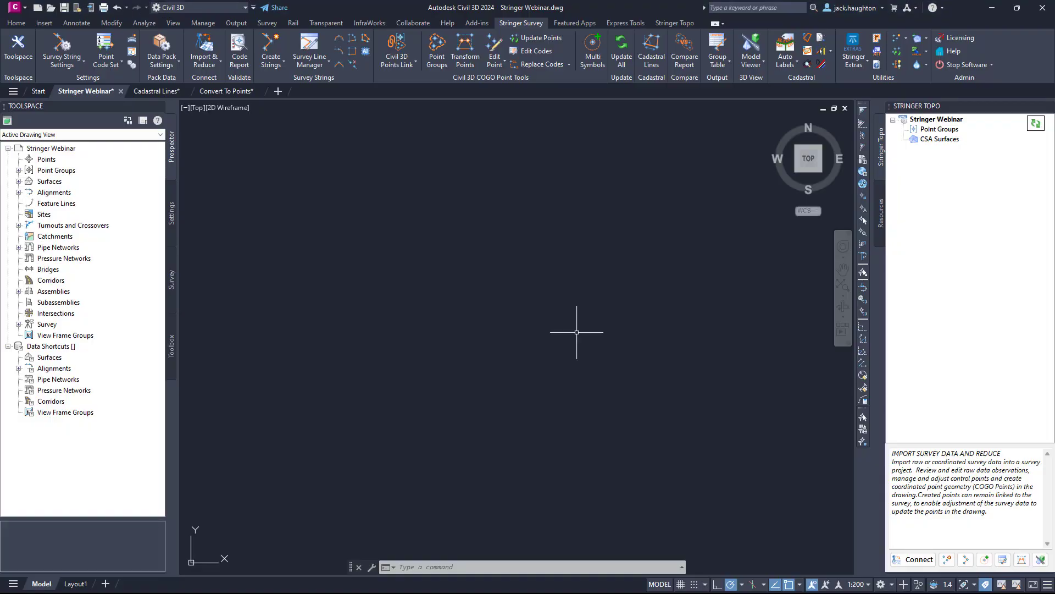
Close and reopen the Stringer Topo toolspace, and look over the settings commands offered for the Stringer Webinar drawing.
{"action": "left_click", "coordinate": [544, 248]}
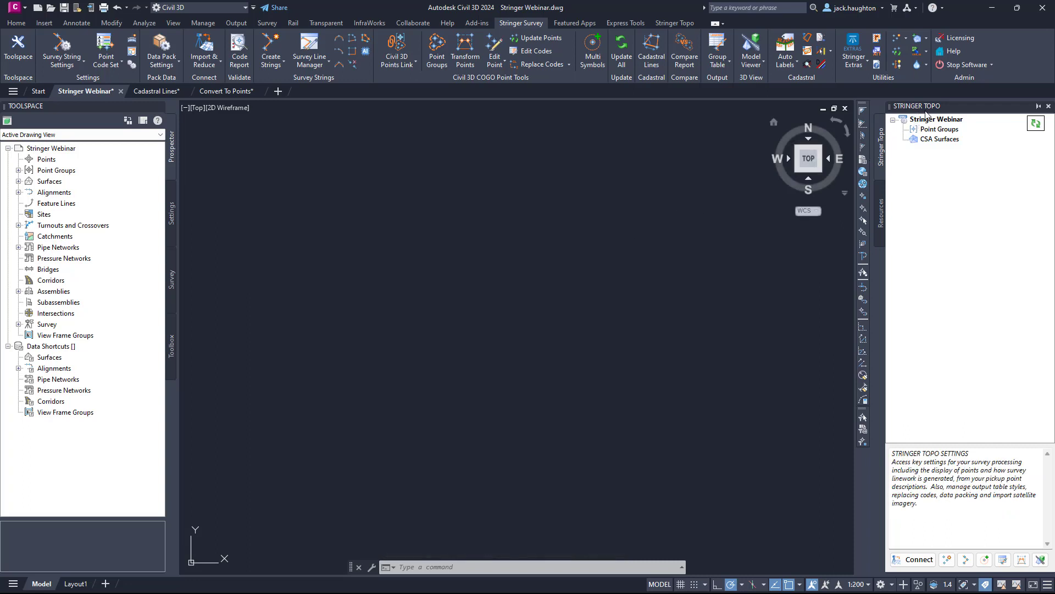
{"action": "left_click", "coordinate": [1048, 107]}
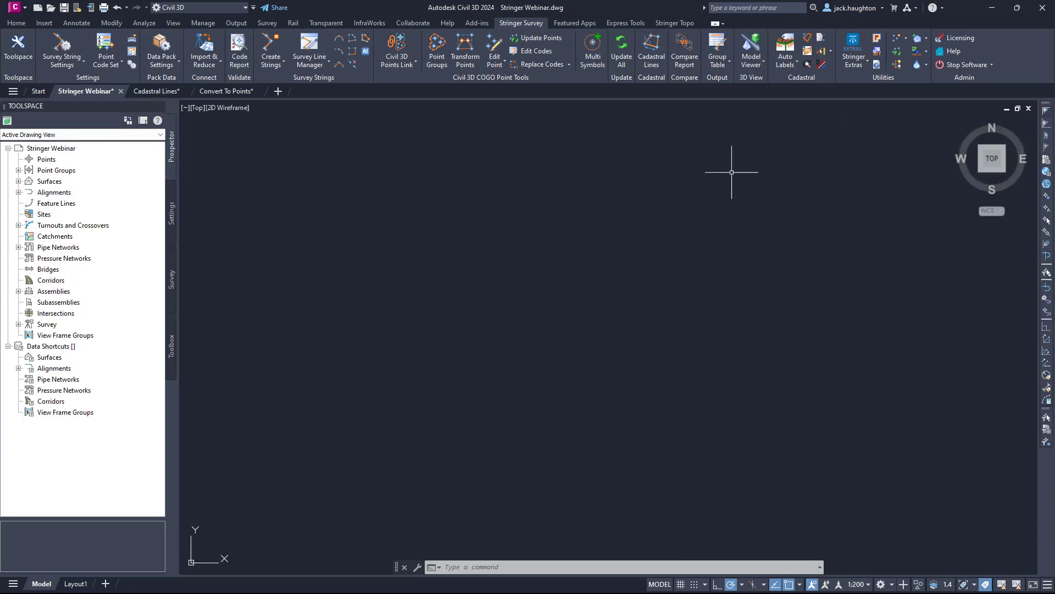
{"action": "left_click", "coordinate": [17, 48]}
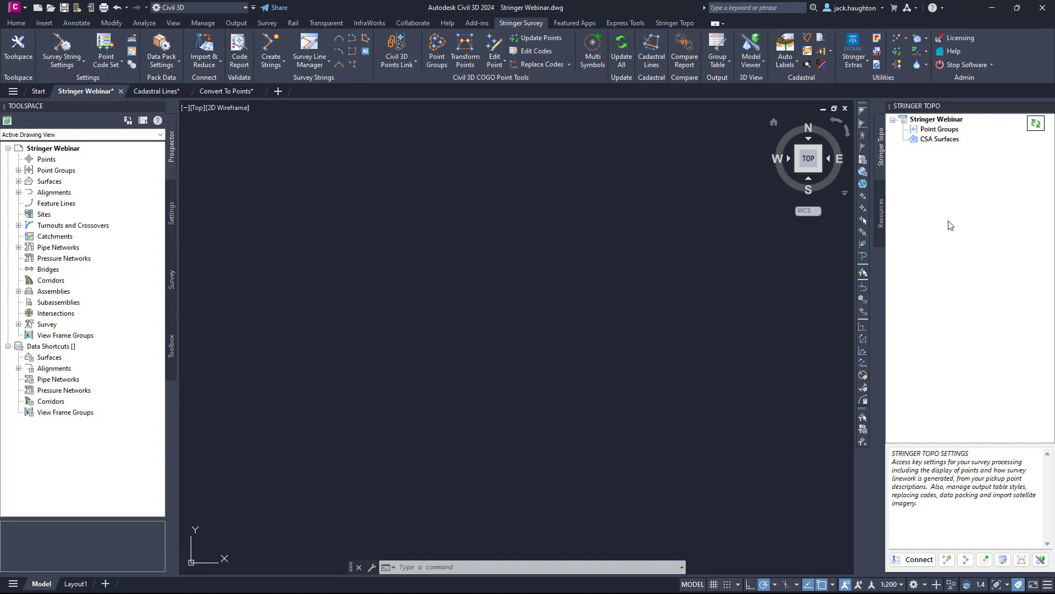
{"action": "right_click", "coordinate": [927, 119]}
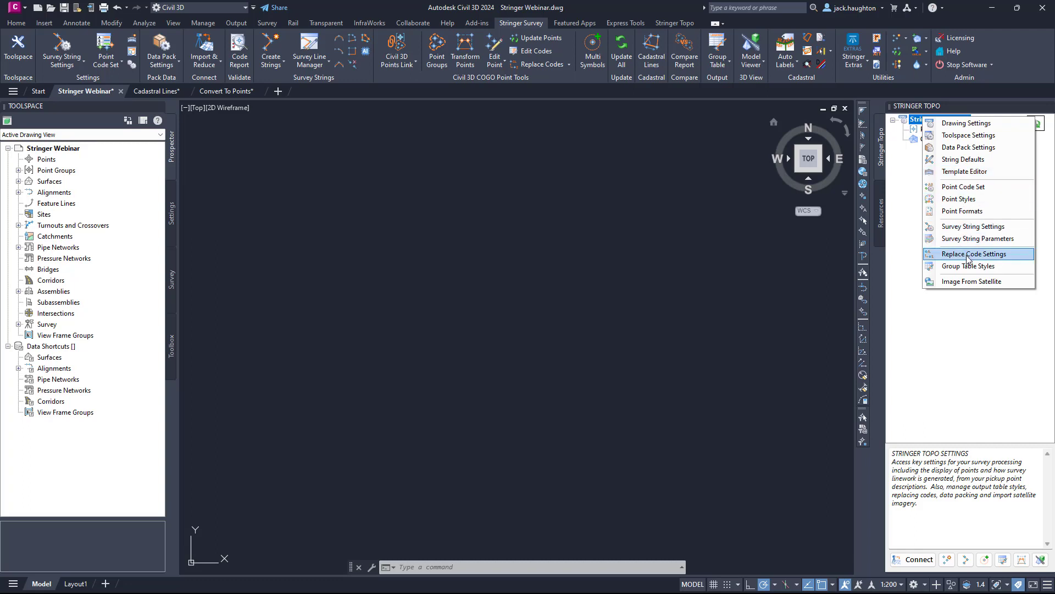
{"action": "left_click", "coordinate": [913, 230]}
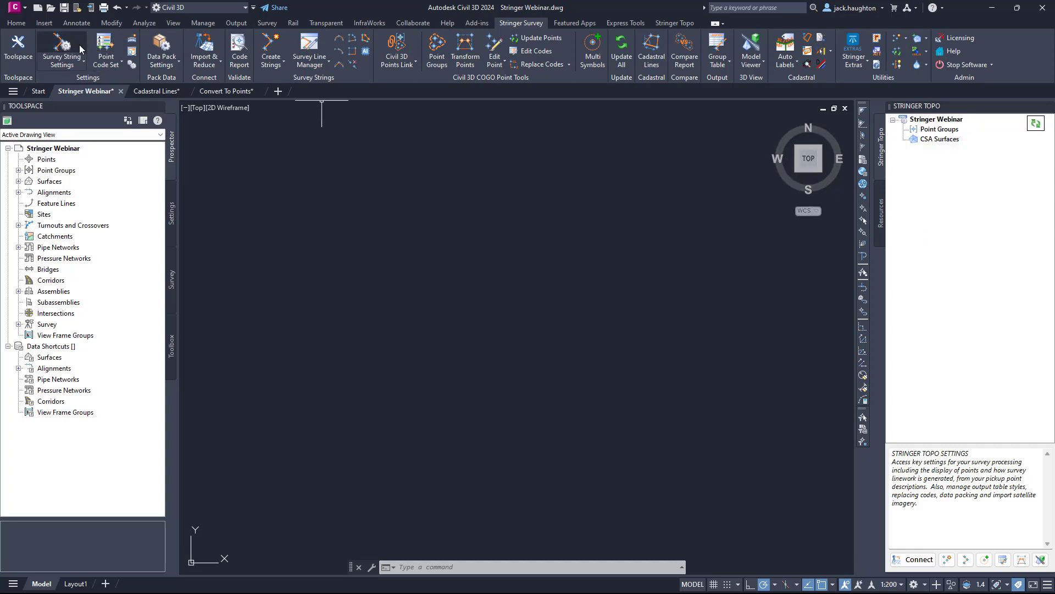
Link all Civil 3D point groups to Stringer and create/update the links.
{"action": "left_click", "coordinate": [936, 134]}
{"action": "right_click", "coordinate": [937, 133]}
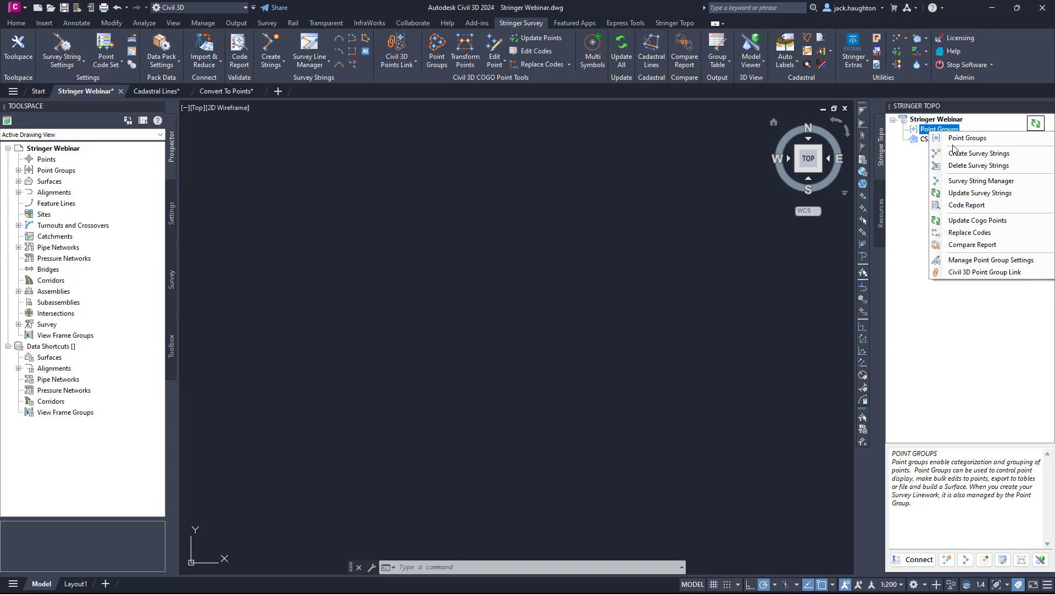
{"action": "left_click", "coordinate": [974, 272]}
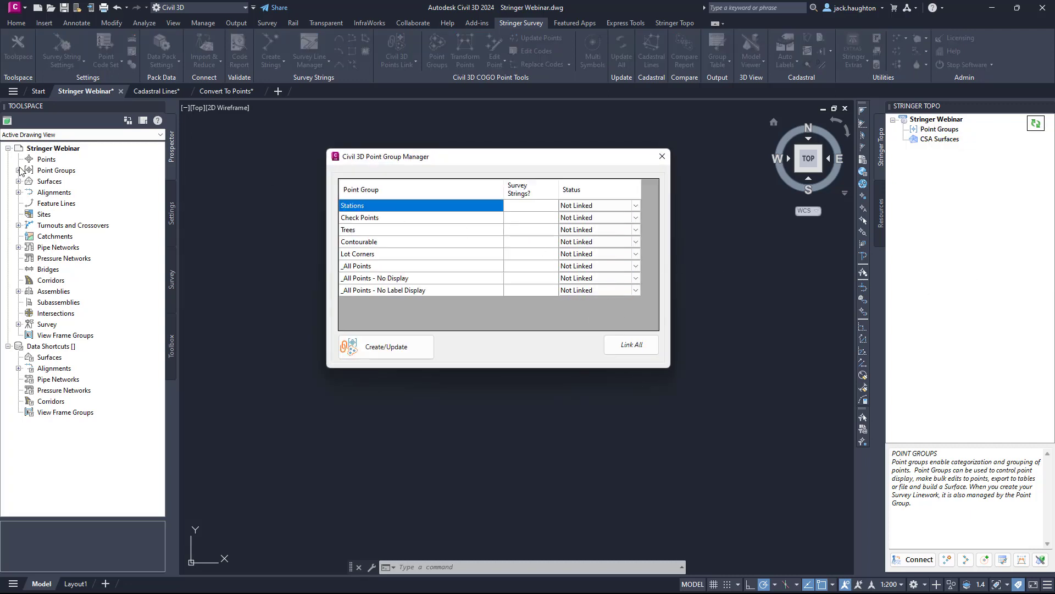
{"action": "left_click", "coordinate": [589, 264]}
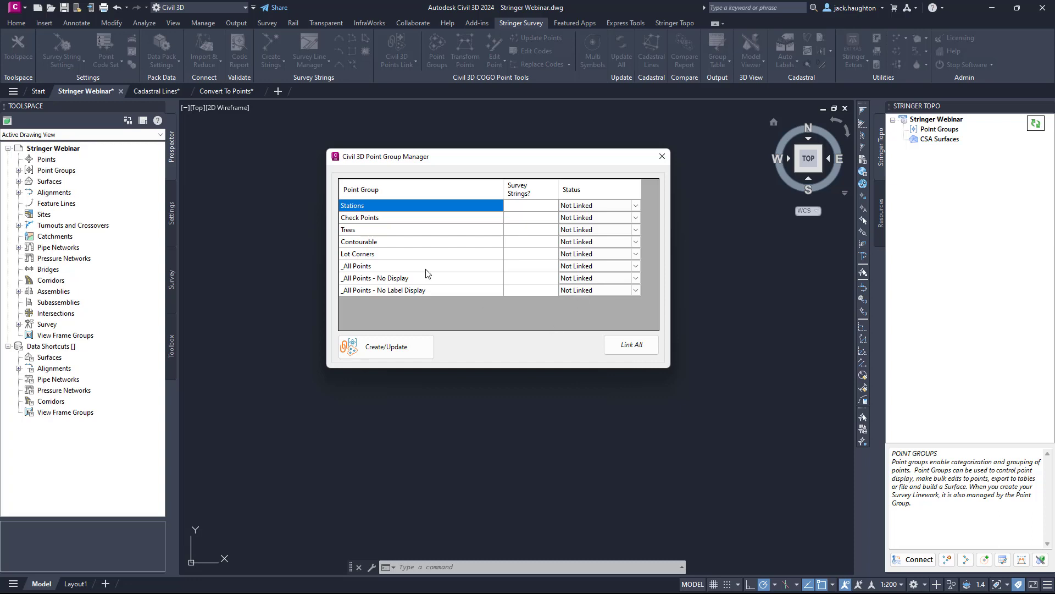
{"action": "left_click", "coordinate": [628, 345]}
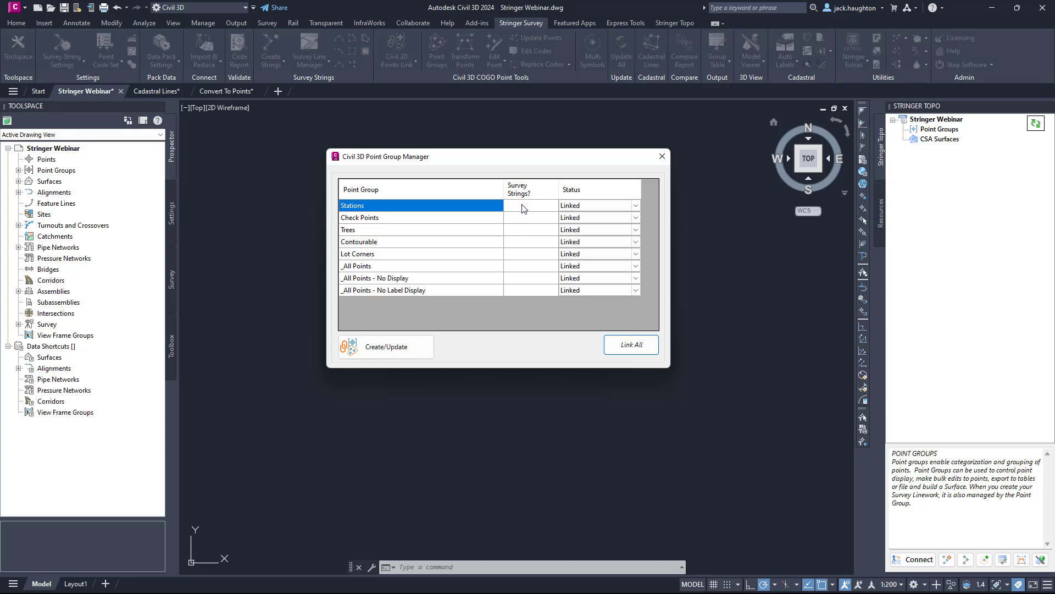
{"action": "left_click", "coordinate": [413, 346]}
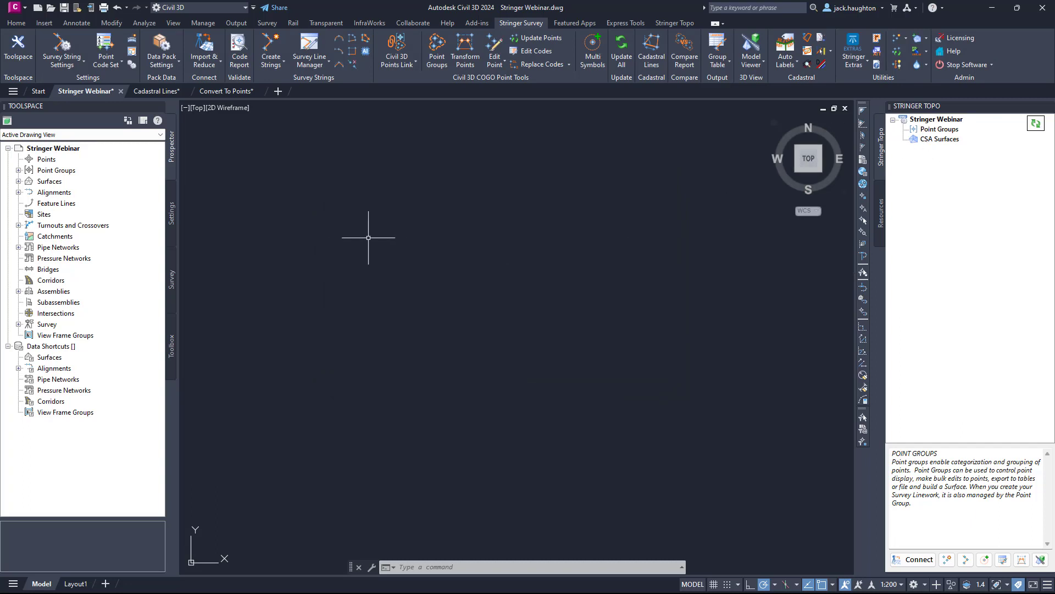
Check which point groups the Stringer Webinar drawing contains in the Civil 3D Toolspace.
{"action": "left_click", "coordinate": [18, 170]}
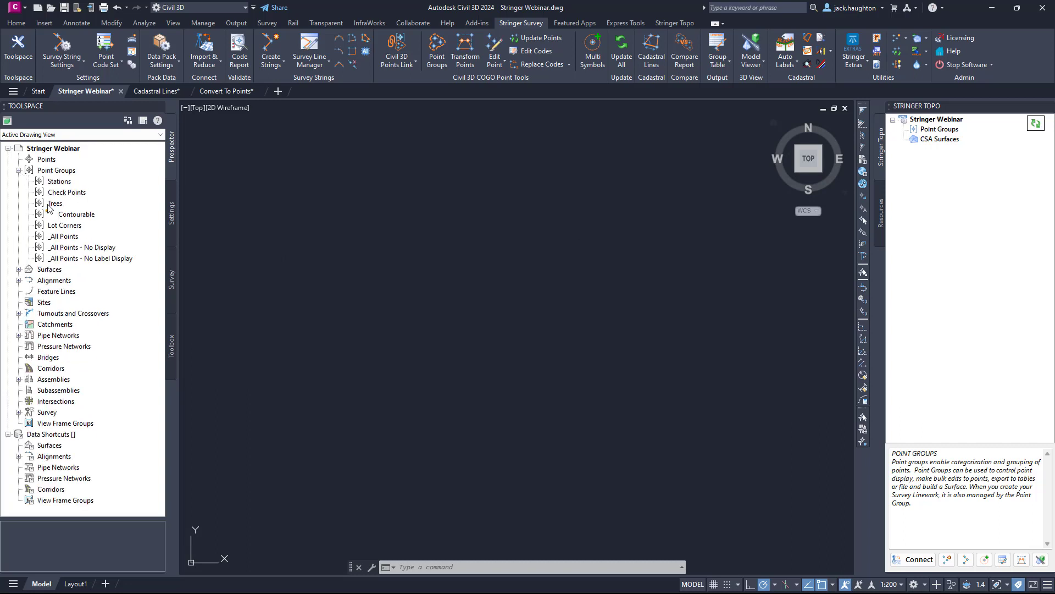
{"action": "left_click", "coordinate": [17, 170]}
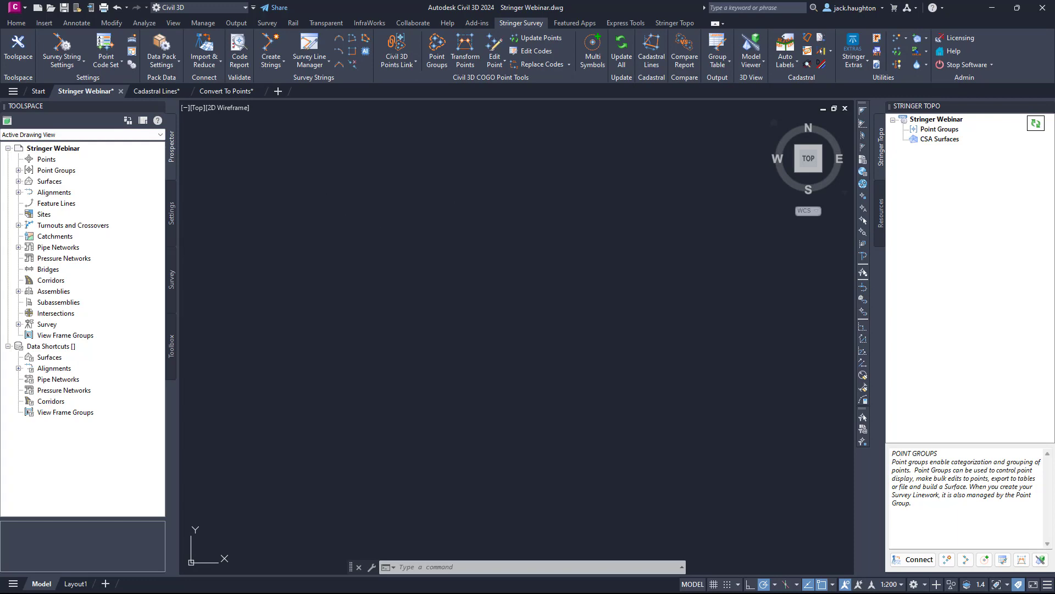
{"action": "left_click", "coordinate": [447, 246]}
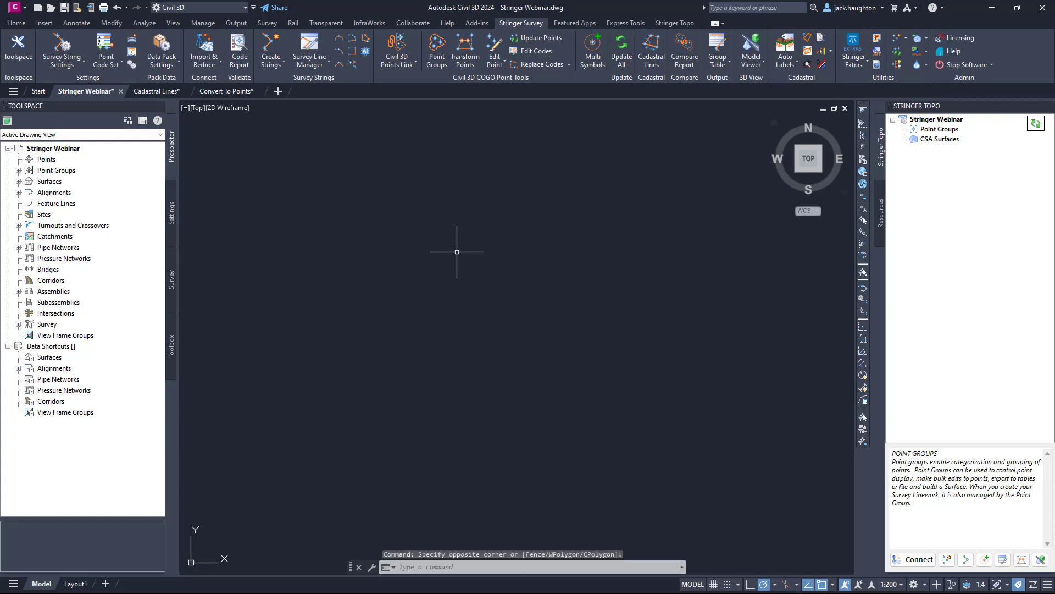
Open Stringer Connect and create a new survey project named Jones Oval.
{"action": "left_click", "coordinate": [915, 560]}
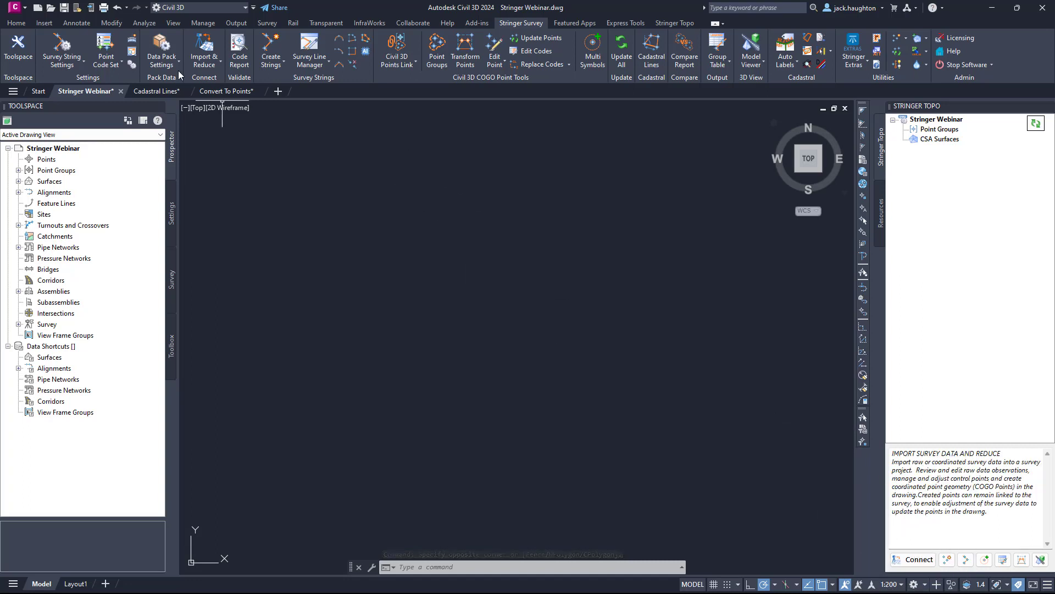
{"action": "left_click", "coordinate": [203, 58]}
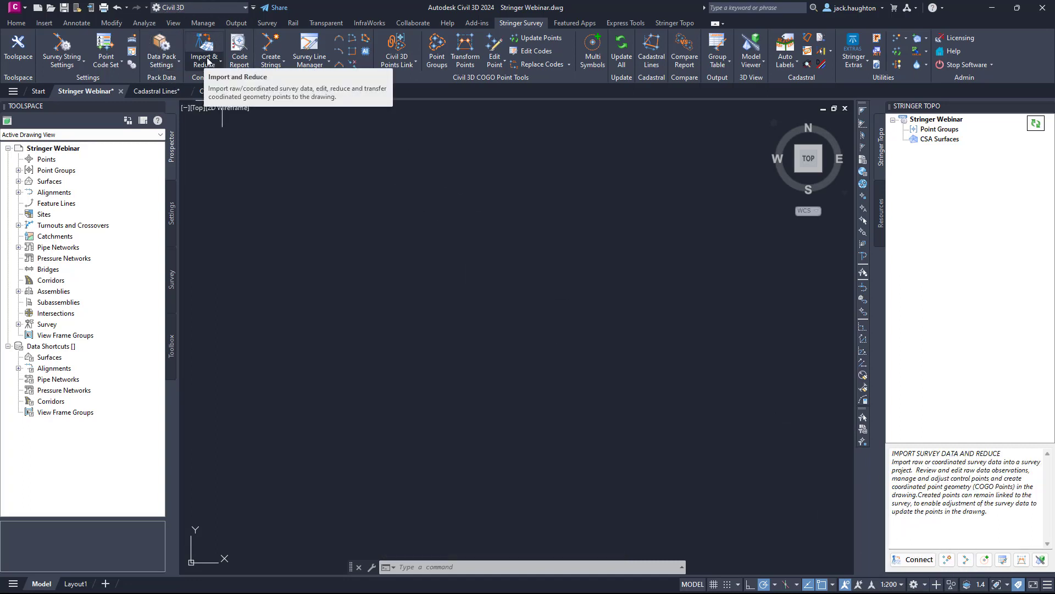
{"action": "left_click", "coordinate": [921, 559]}
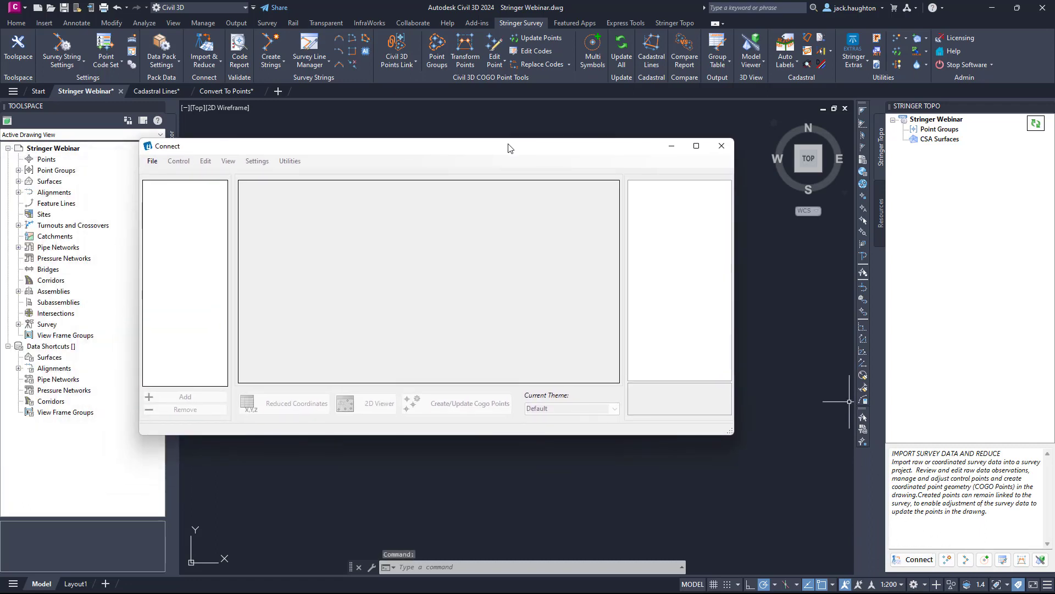
{"action": "left_click", "coordinate": [153, 166]}
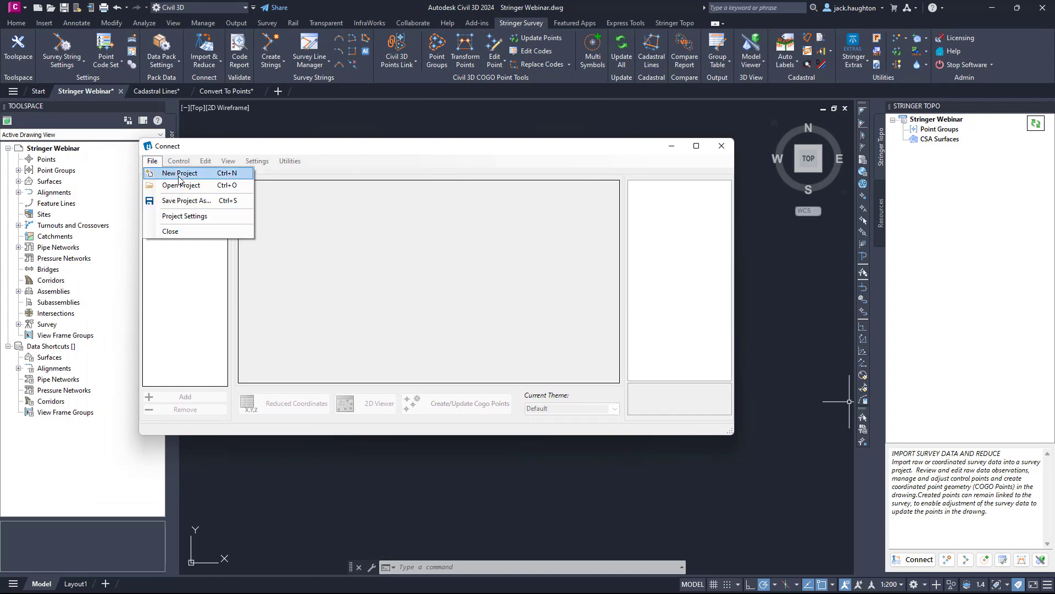
{"action": "left_click", "coordinate": [179, 173]}
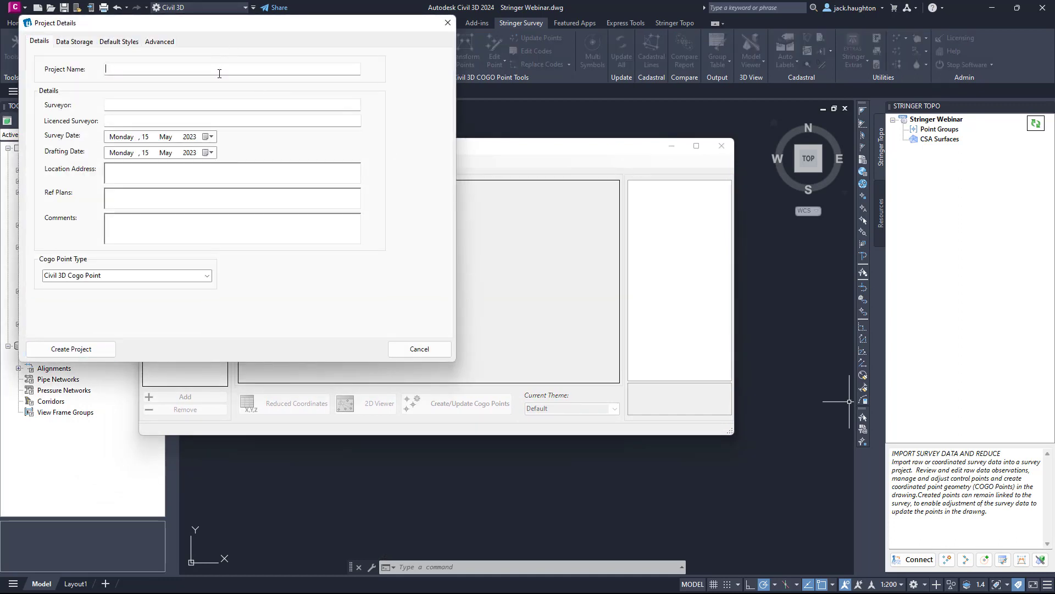
{"action": "type", "text": "Jones Oval"}
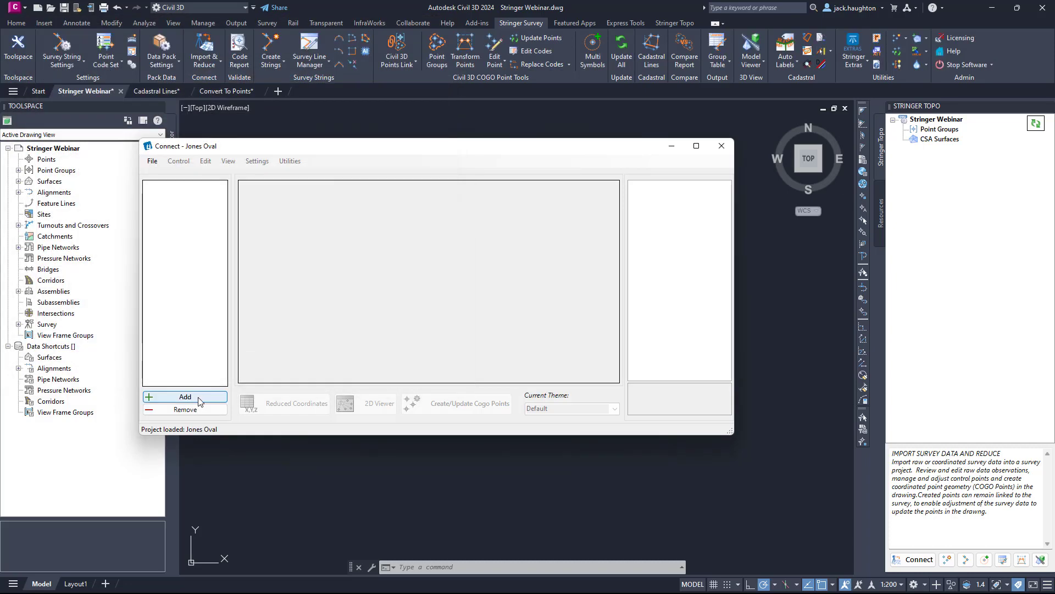
{"action": "left_click", "coordinate": [199, 400]}
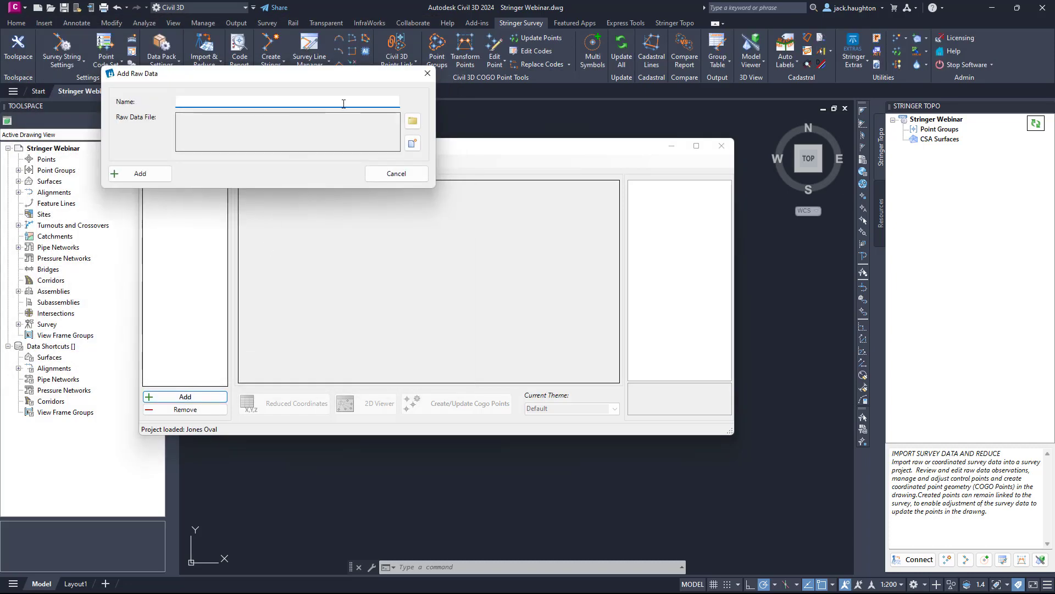
{"action": "type", "text": "Day 1"}
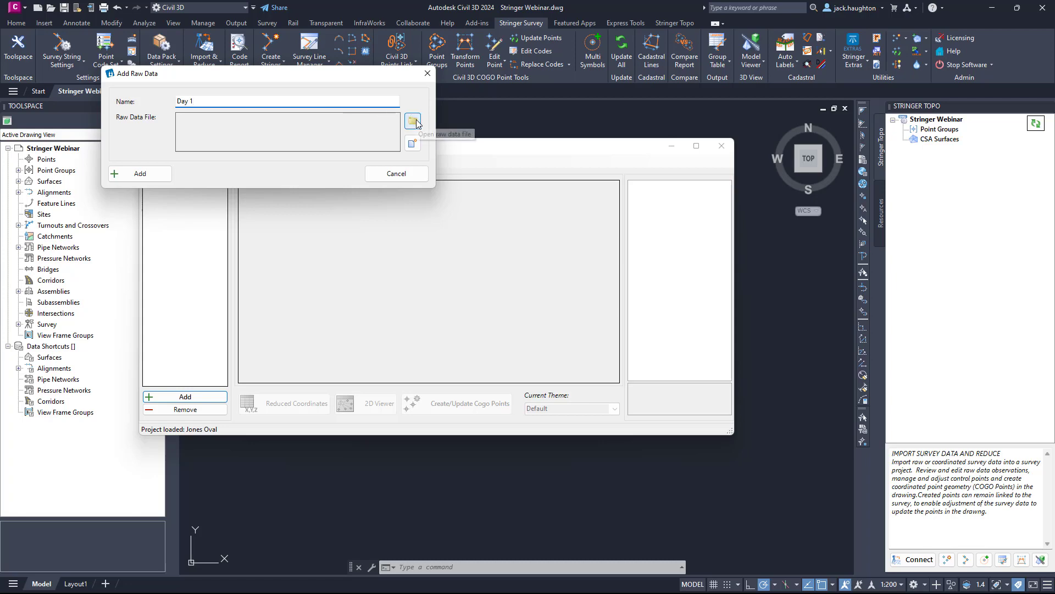
{"action": "left_click", "coordinate": [413, 121]}
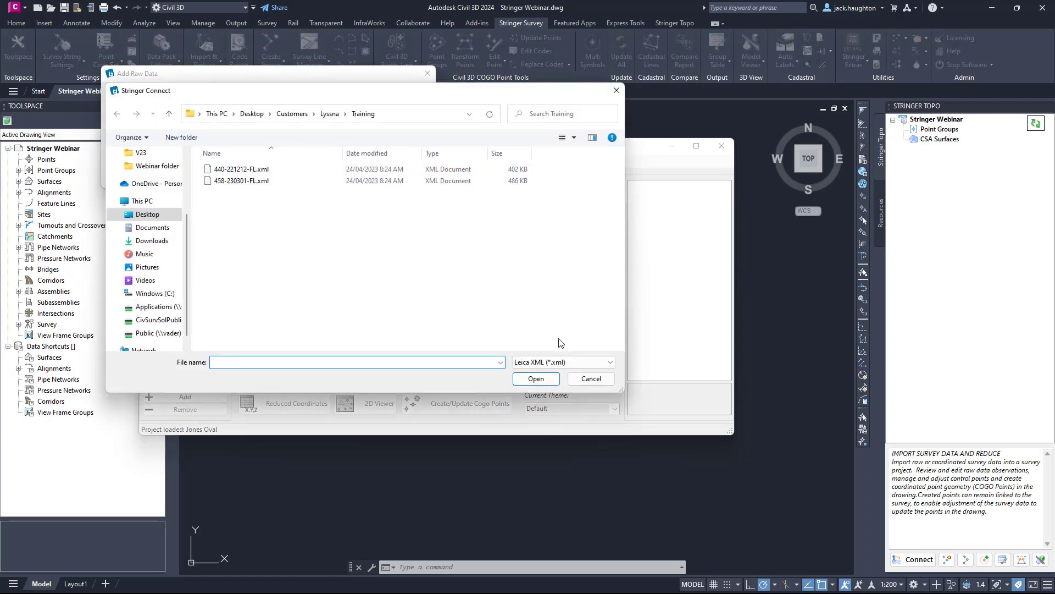
{"action": "left_click", "coordinate": [565, 362]}
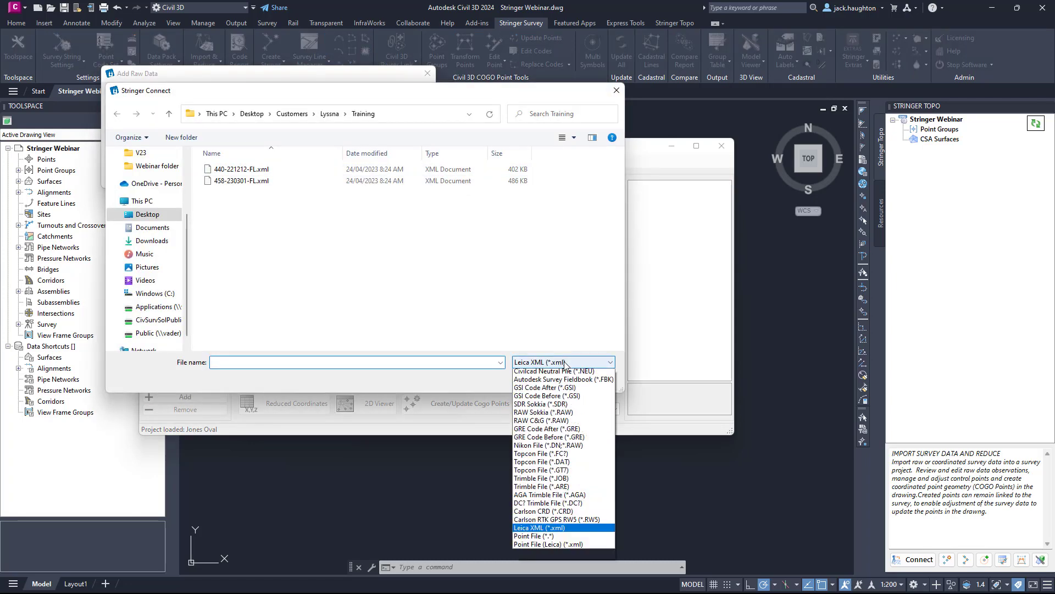
{"action": "left_click", "coordinate": [547, 428]}
{"action": "left_click", "coordinate": [564, 362]}
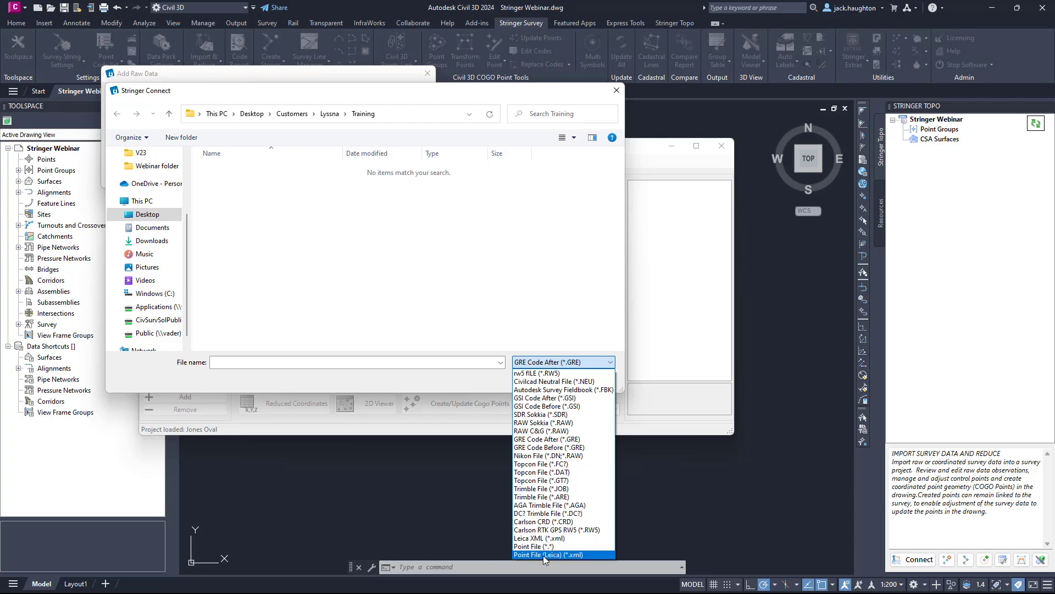
{"action": "left_click", "coordinate": [383, 378]}
{"action": "left_click", "coordinate": [592, 377]}
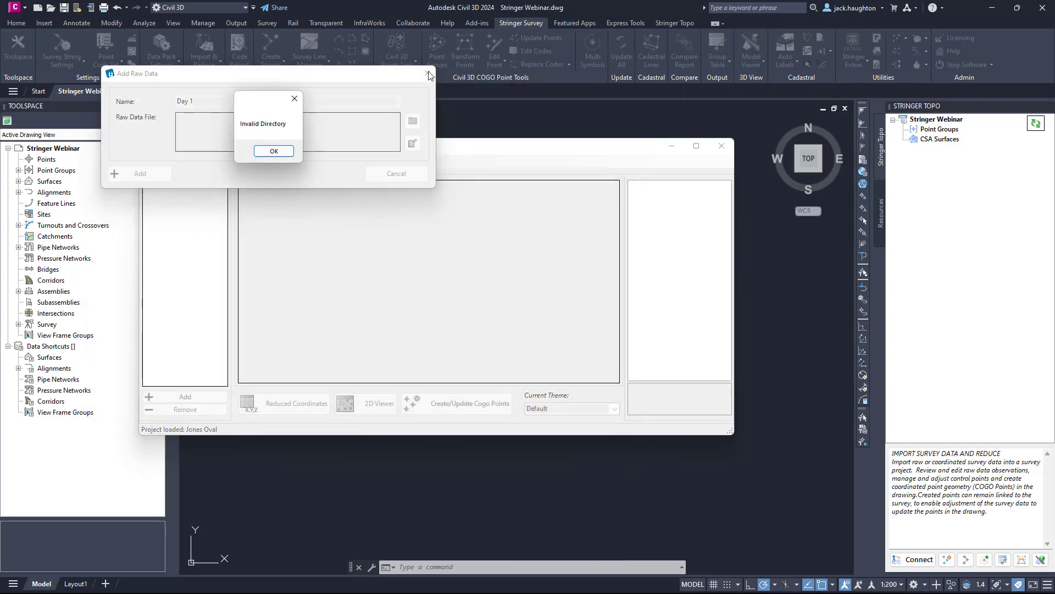
{"action": "left_click", "coordinate": [265, 155]}
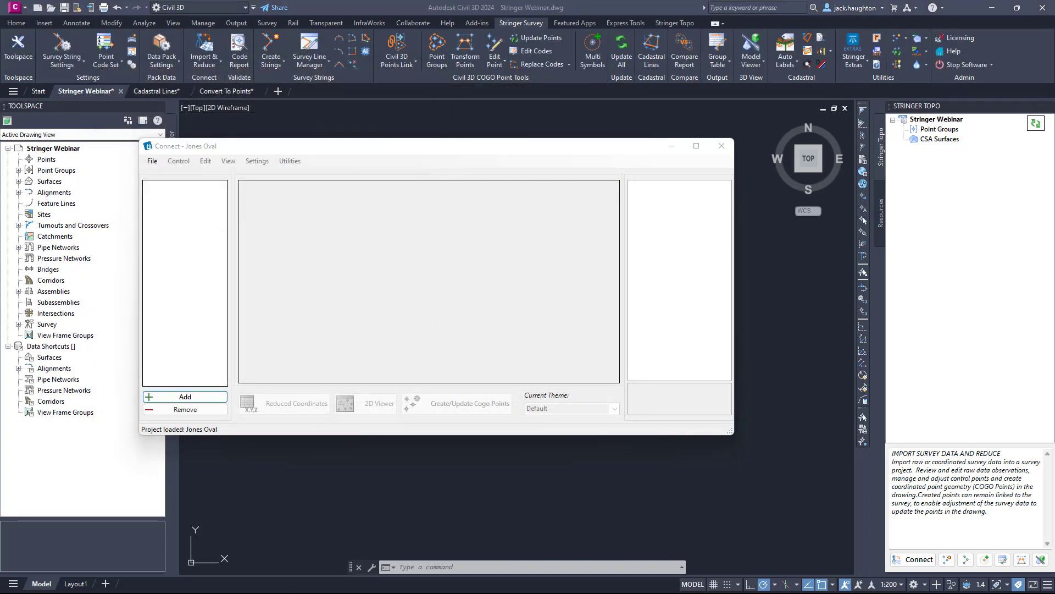
Add Import File.txt from the Webinar folder to the Jones Oval project using the P,E,N,Z,D file format.
{"action": "left_click_drag", "start_coordinate": [0, 209], "coordinate": [748, 182]}
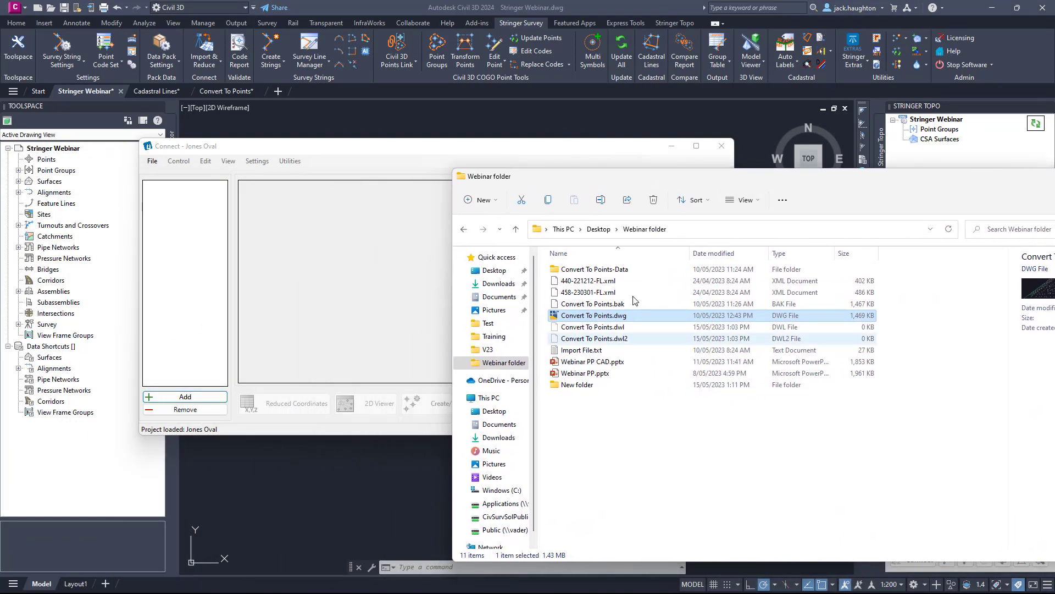
{"action": "left_click", "coordinate": [610, 350]}
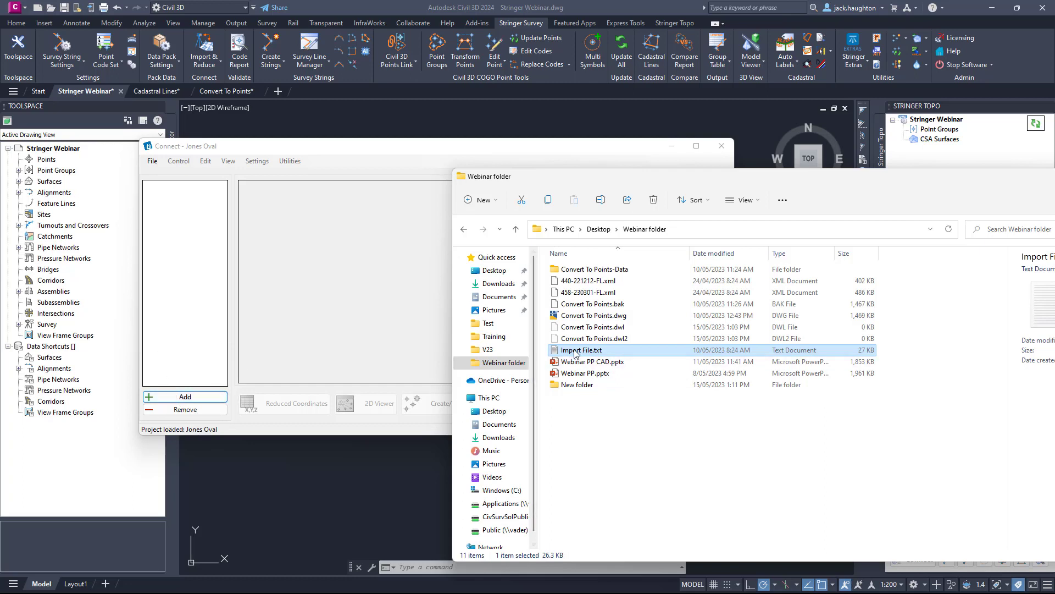
{"action": "left_click_drag", "start_coordinate": [574, 351], "coordinate": [361, 285]}
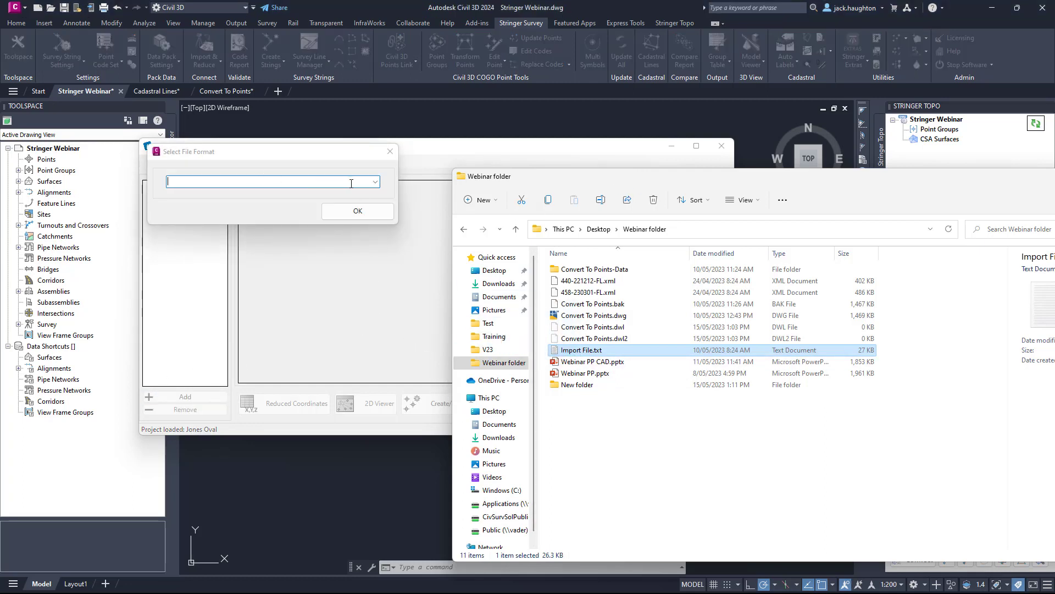
{"action": "left_click", "coordinate": [375, 182]}
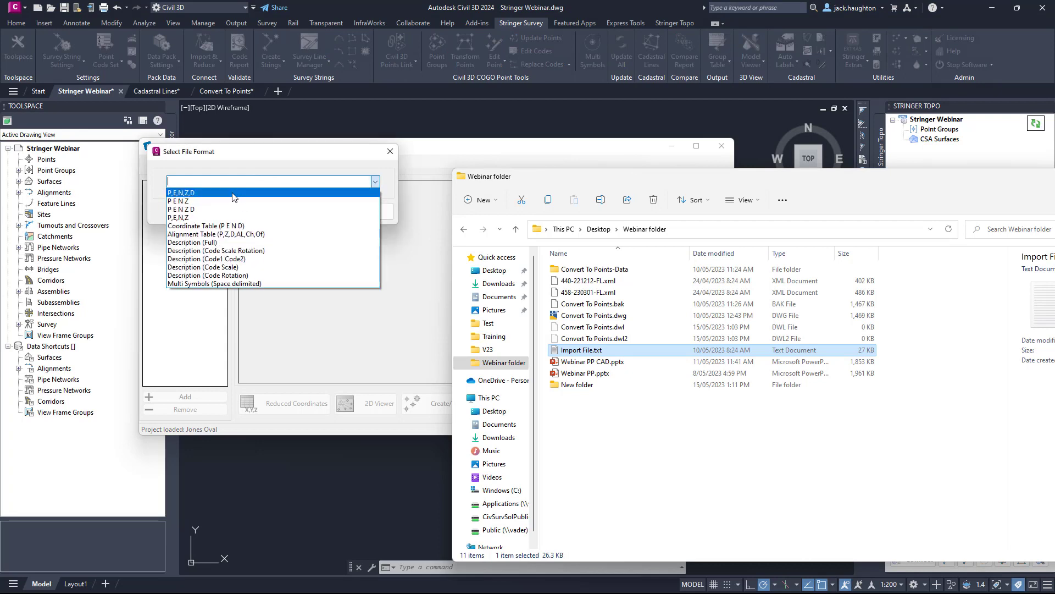
{"action": "left_click", "coordinate": [233, 193]}
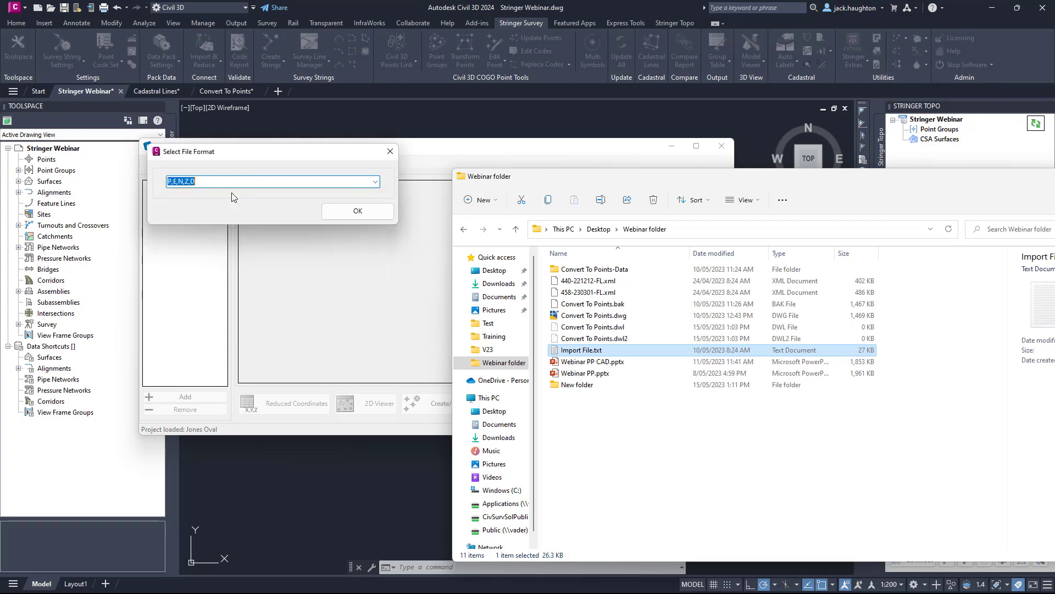
{"action": "left_click", "coordinate": [362, 213]}
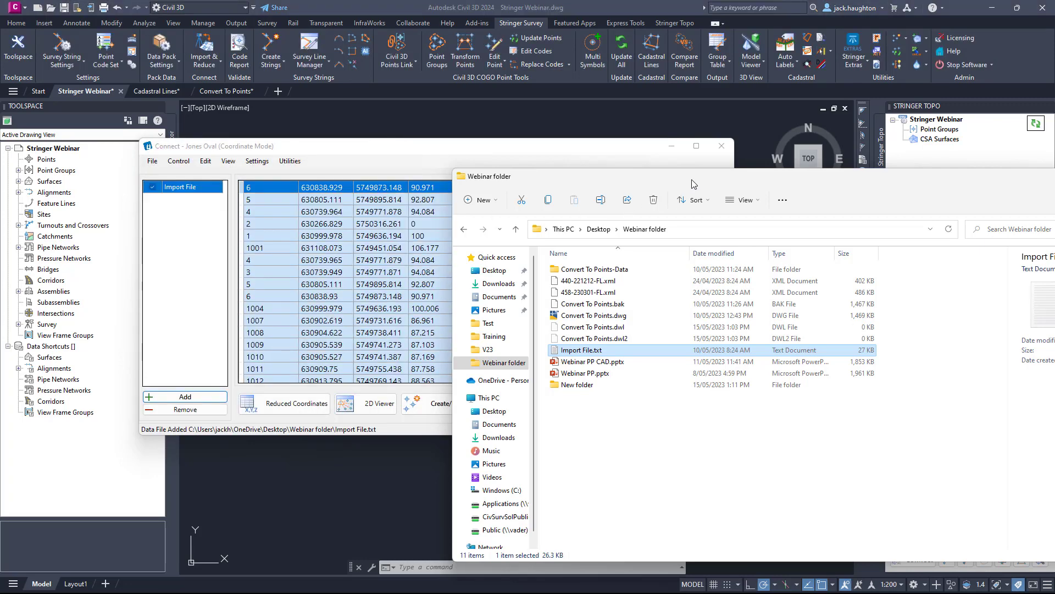
{"action": "left_click_drag", "start_coordinate": [687, 183], "coordinate": [0, 297]}
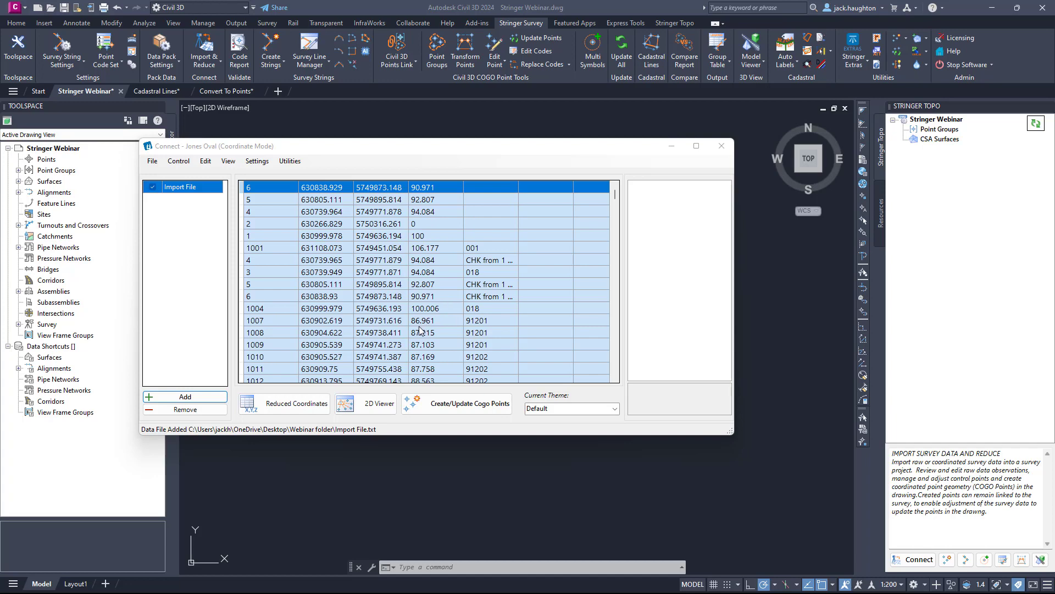
Open the Jones Oval project's reduced coordinates and exclude the first five points: 6, 5, 4, 2 and 1.
{"action": "left_click", "coordinate": [303, 404]}
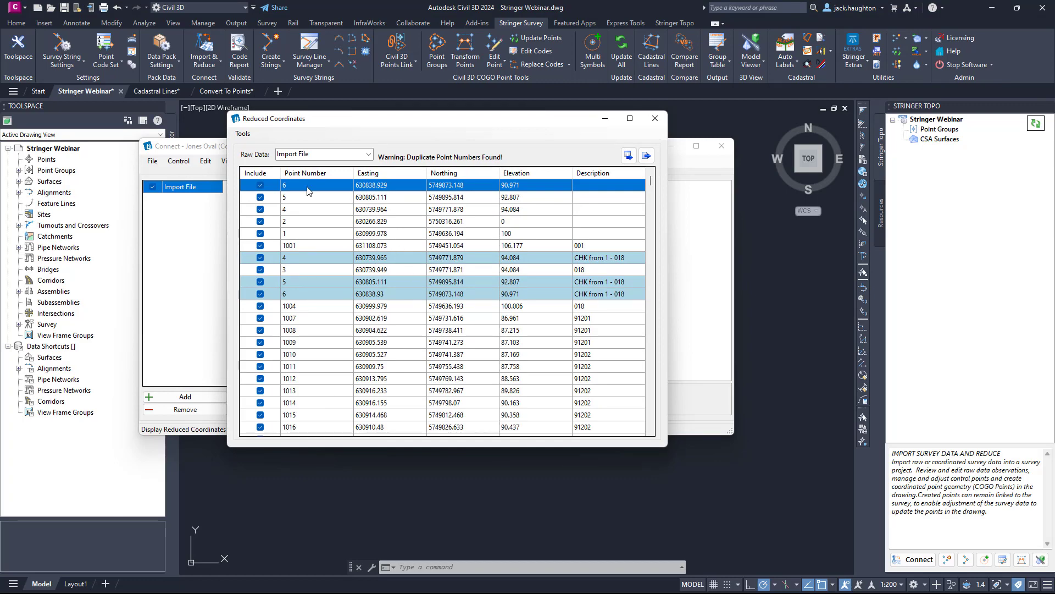
{"action": "left_click", "coordinate": [242, 134]}
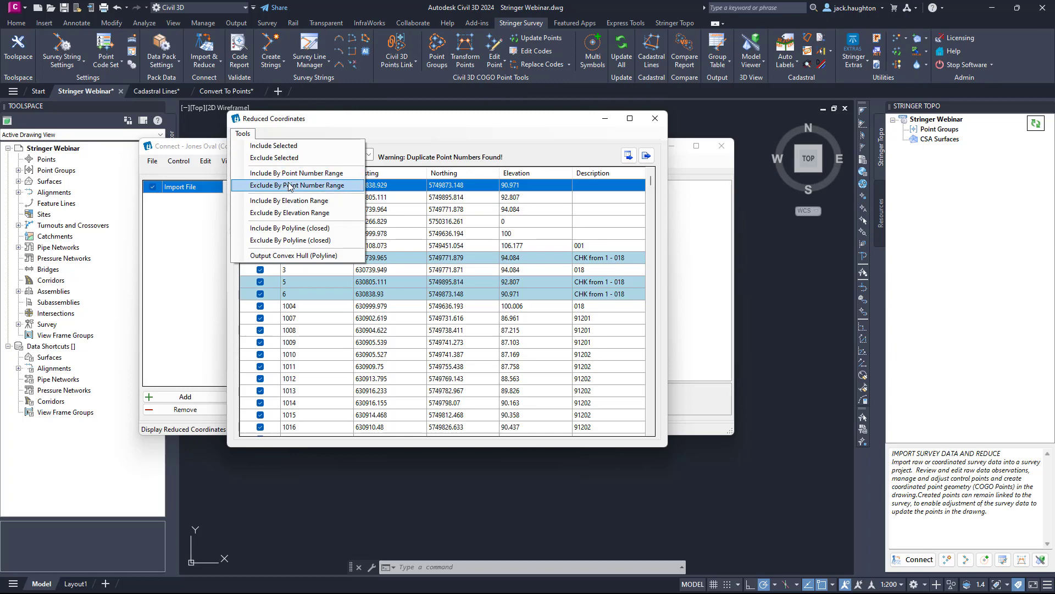
{"action": "left_click", "coordinate": [497, 222]}
{"action": "left_click", "coordinate": [297, 186]}
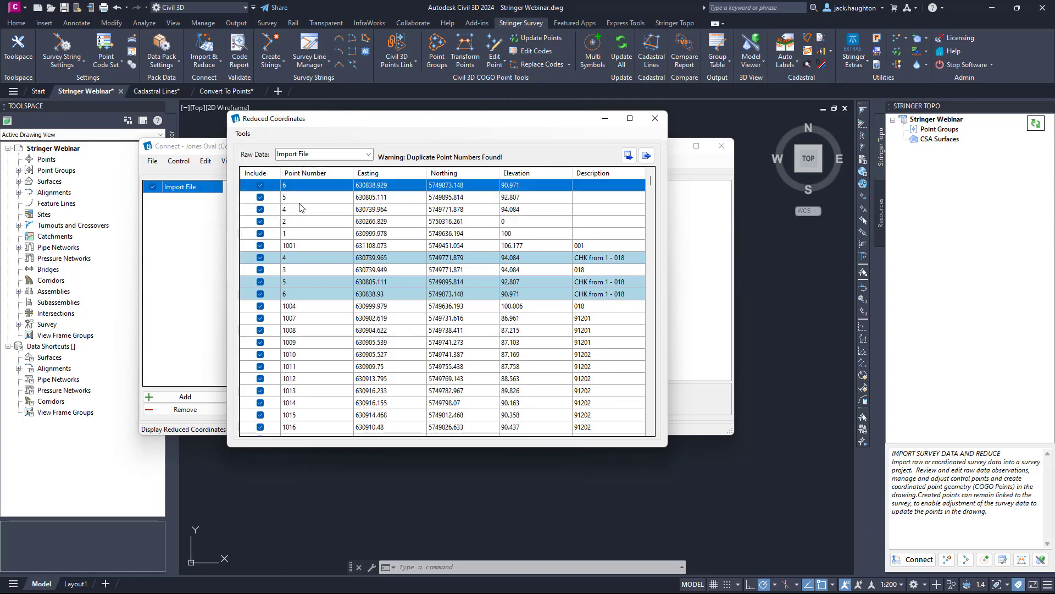
{"action": "left_click", "coordinate": [299, 234], "text": "shift"}
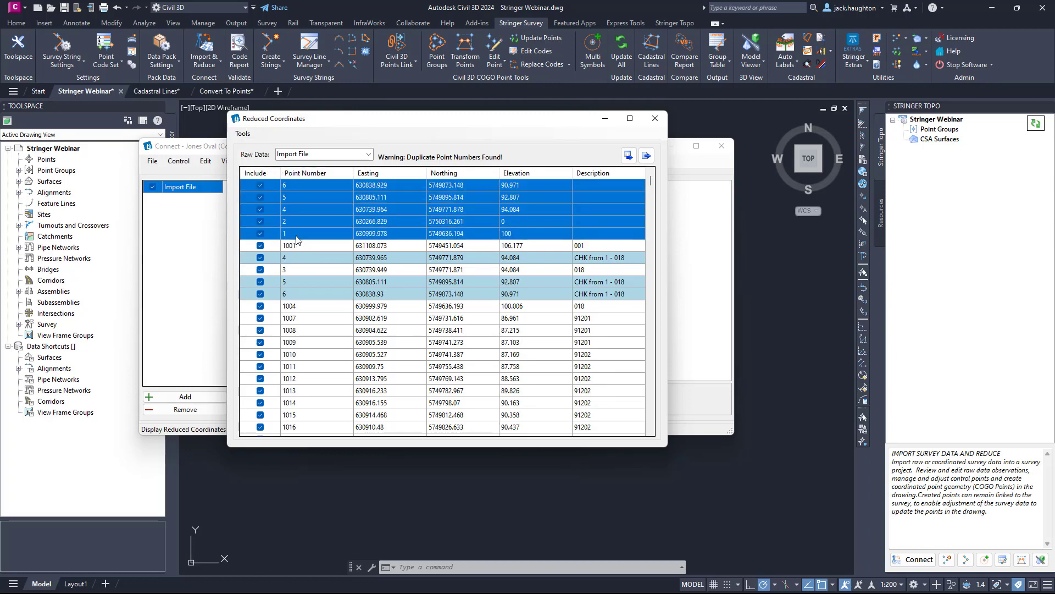
{"action": "left_click", "coordinate": [248, 137]}
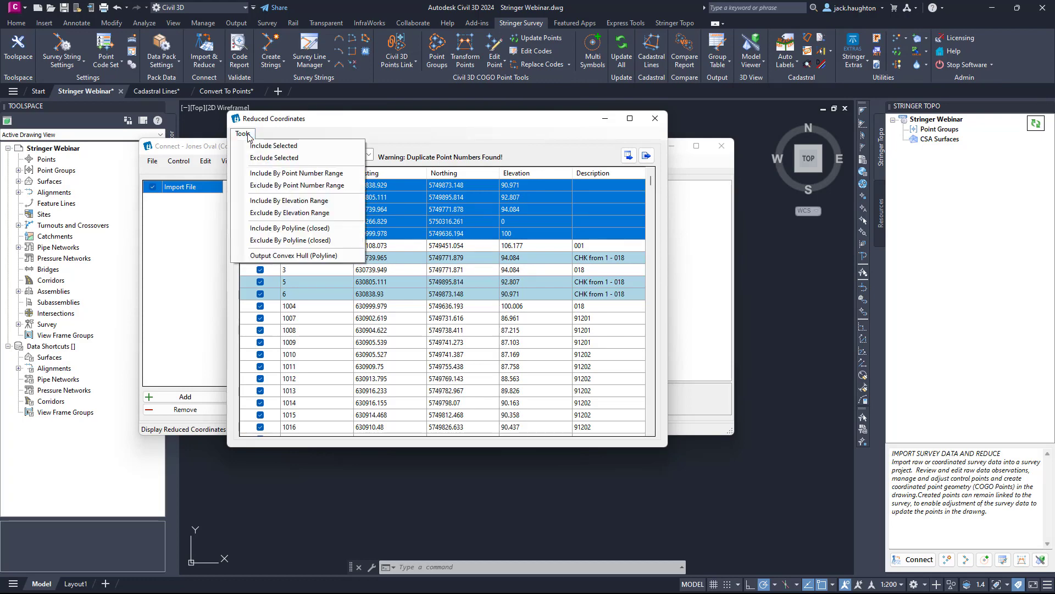
{"action": "left_click", "coordinate": [261, 158]}
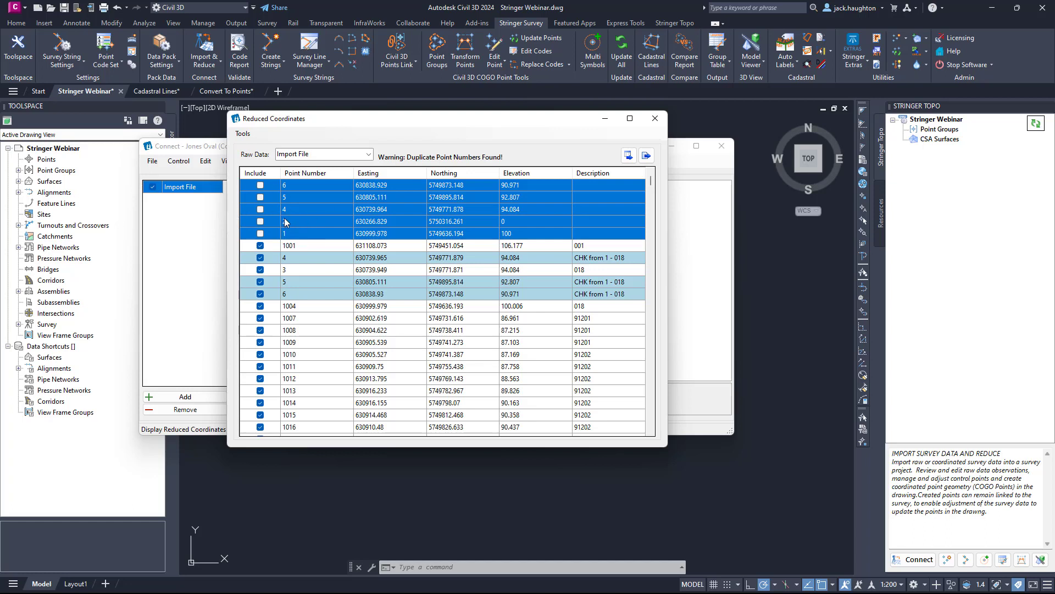
Include the five selected points again and close the reduced coordinates.
{"action": "left_click", "coordinate": [243, 134]}
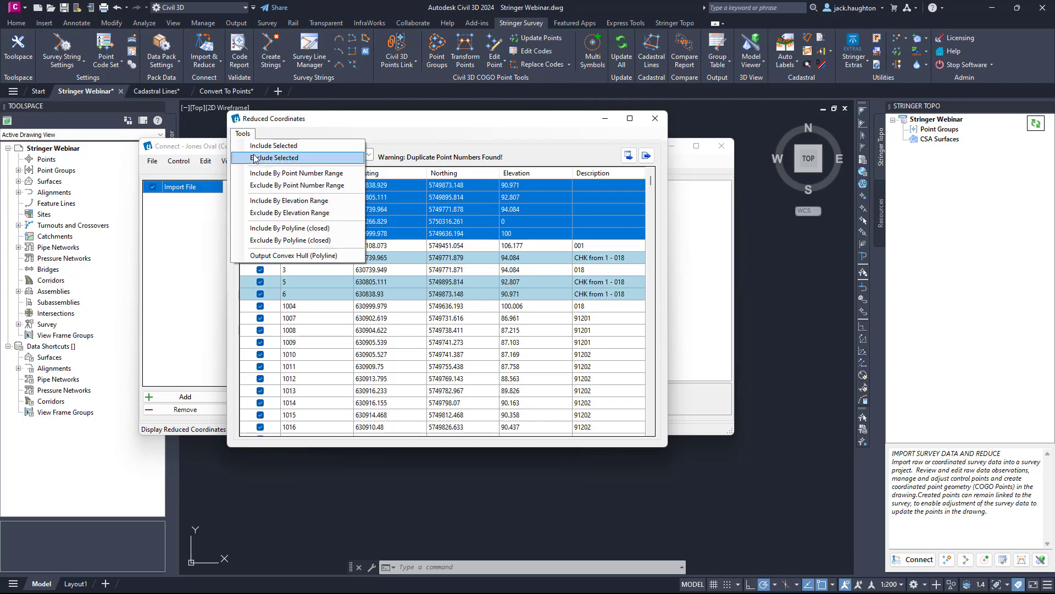
{"action": "left_click", "coordinate": [266, 145]}
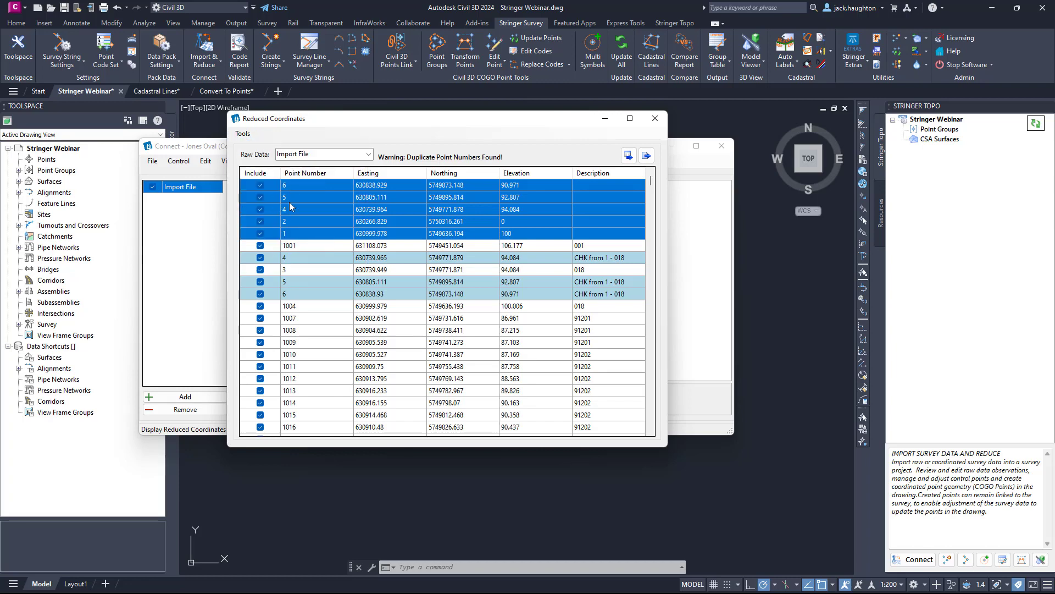
{"action": "left_click", "coordinate": [242, 134]}
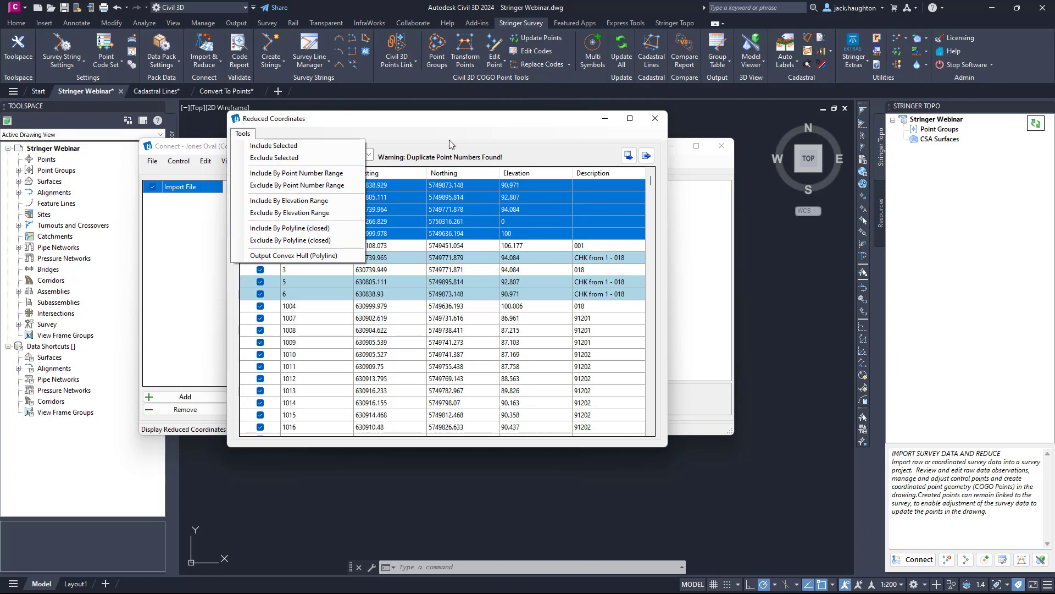
{"action": "left_click", "coordinate": [511, 144]}
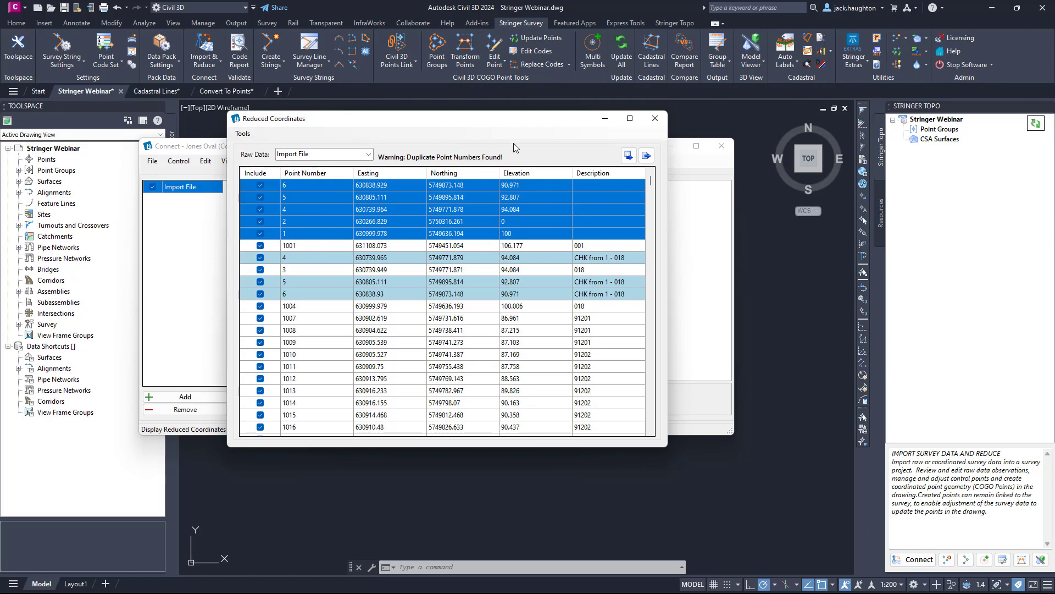
{"action": "left_click", "coordinate": [626, 158]}
{"action": "left_click", "coordinate": [642, 158]}
{"action": "left_click", "coordinate": [660, 120]}
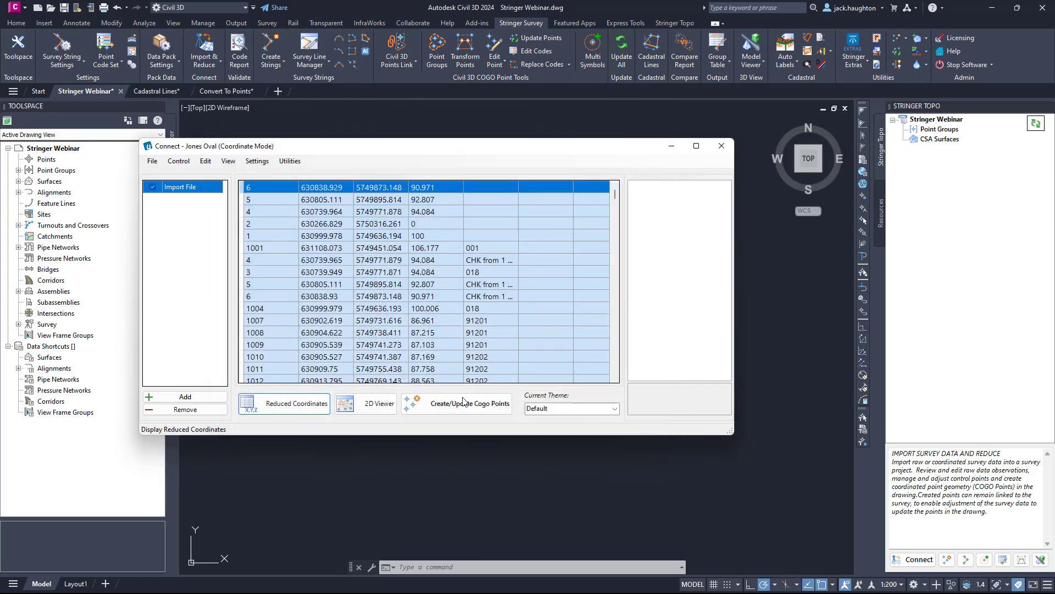
Create the COGO points in the drawing from the Jones Oval import file and continue to survey string creation.
{"action": "left_click", "coordinate": [455, 414]}
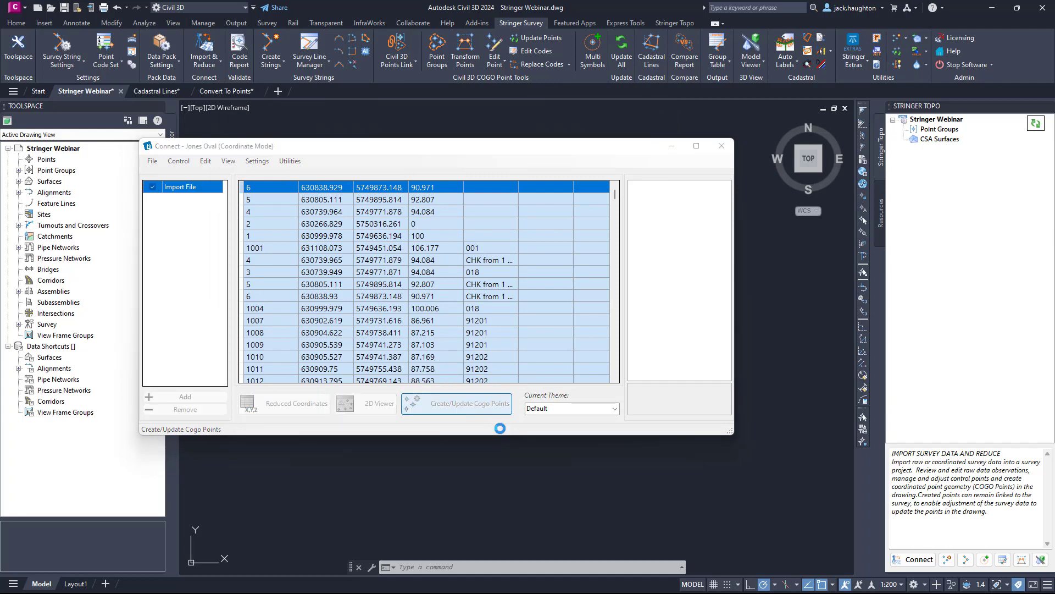
{"action": "left_click", "coordinate": [486, 323]}
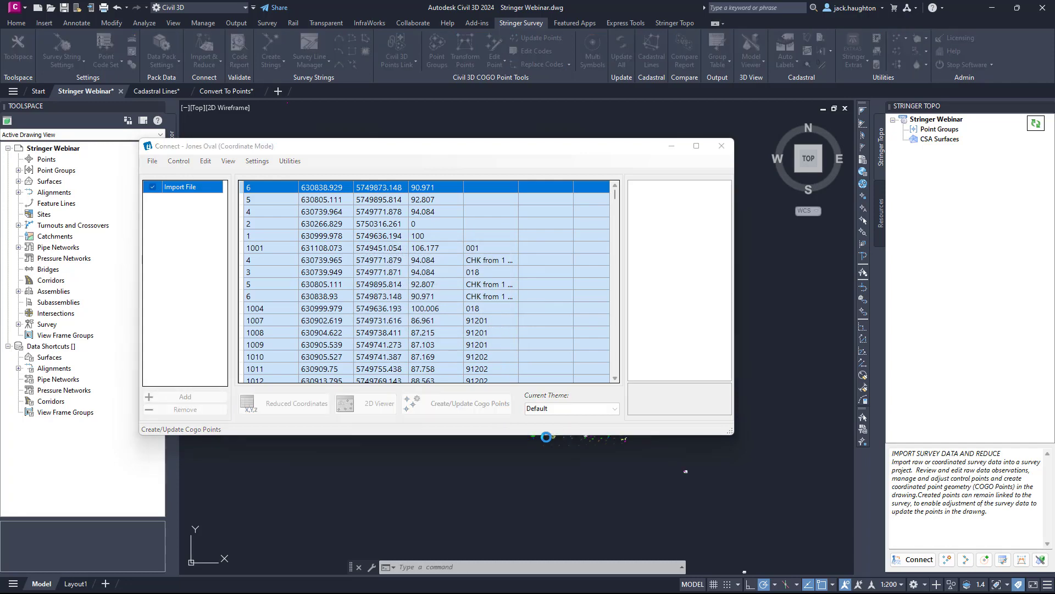
{"action": "left_click", "coordinate": [440, 312]}
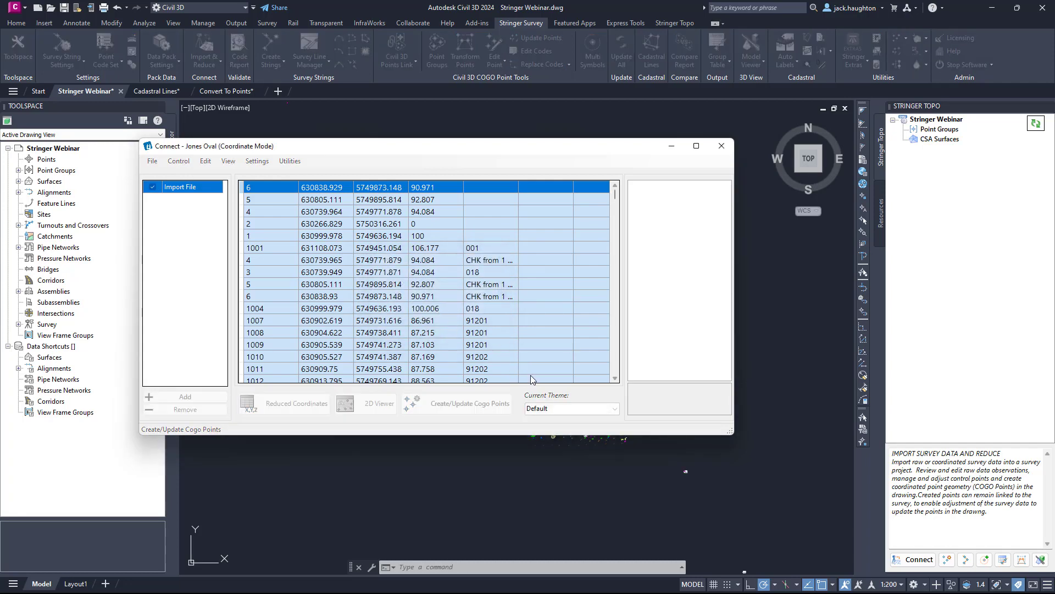
Create survey strings for the Contourable (Civil 3D) point group with the Numeric (Individual Layers) code set, assigning the Civil 3D surface NS.
{"action": "left_click", "coordinate": [544, 245]}
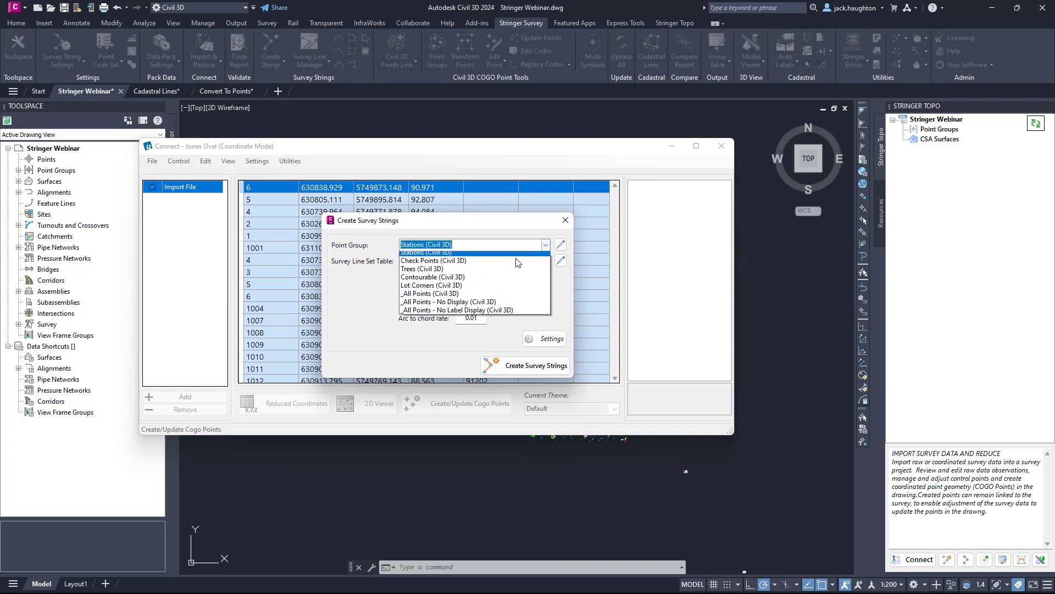
{"action": "left_click", "coordinate": [439, 281]}
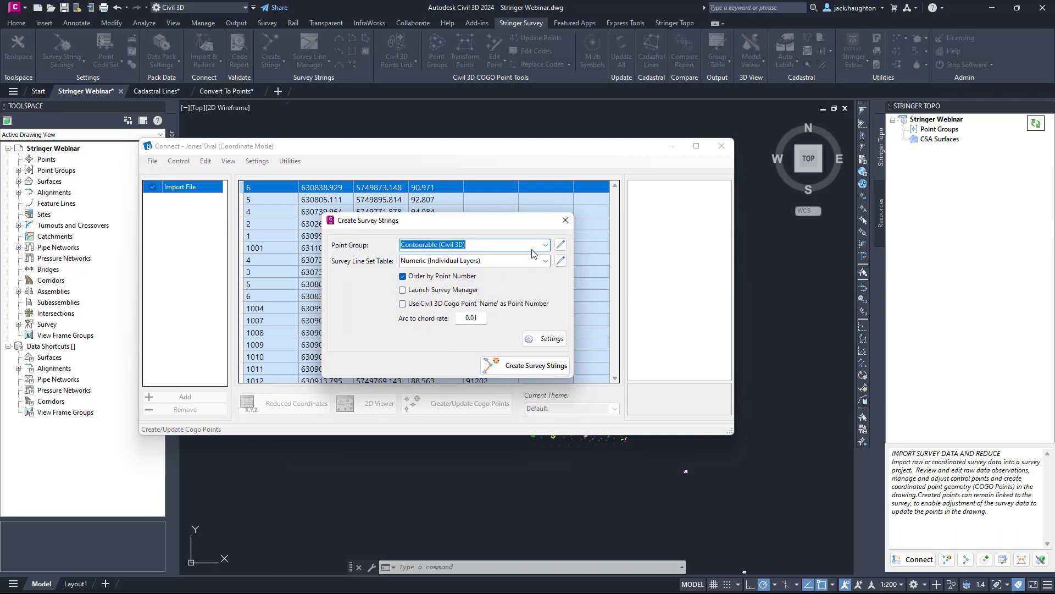
{"action": "left_click", "coordinate": [529, 367]}
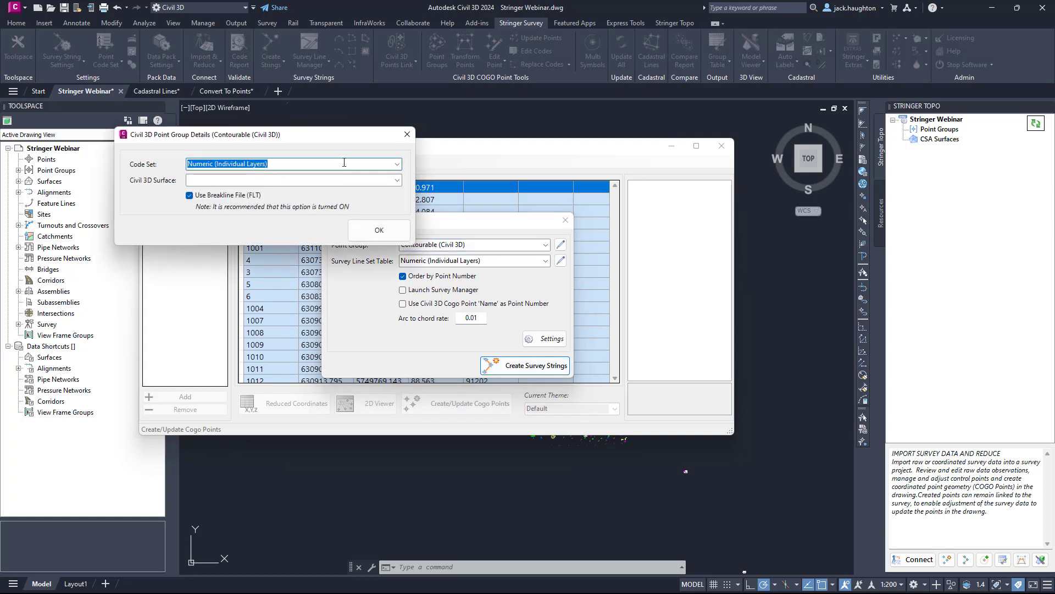
{"action": "left_click", "coordinate": [396, 180]}
{"action": "left_click", "coordinate": [220, 190]}
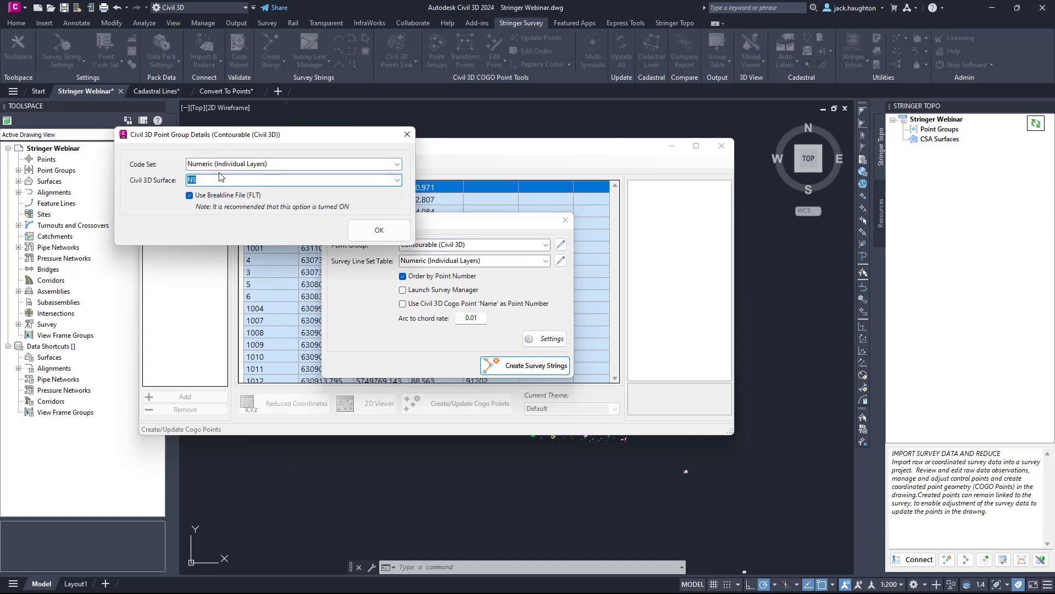
{"action": "left_click", "coordinate": [378, 230]}
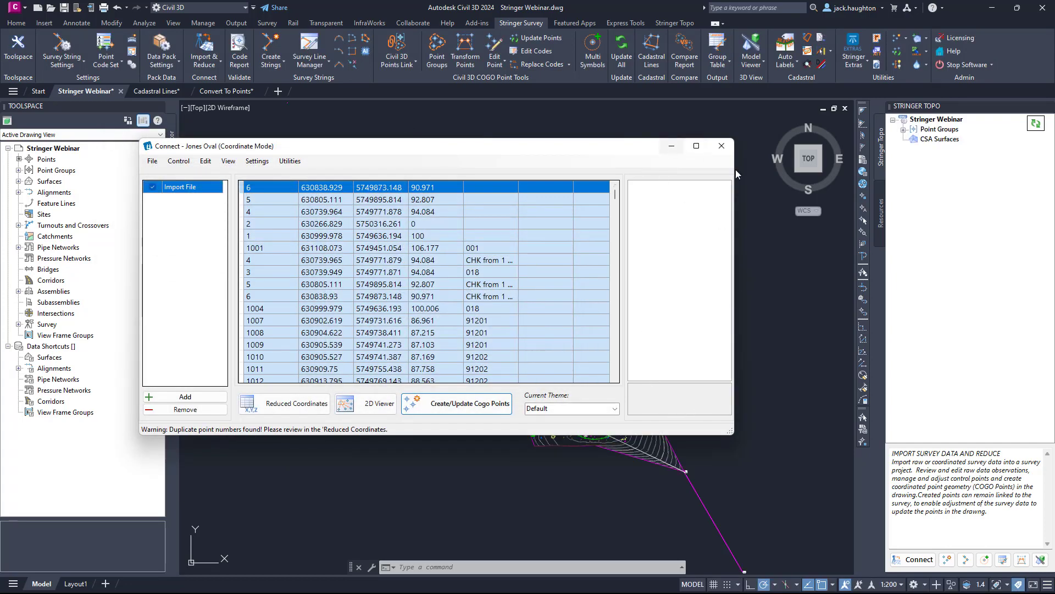
Close Connect and examine the Contourable point group's points and survey strings, plus the generated linework in the drawing.
{"action": "left_click", "coordinate": [903, 130]}
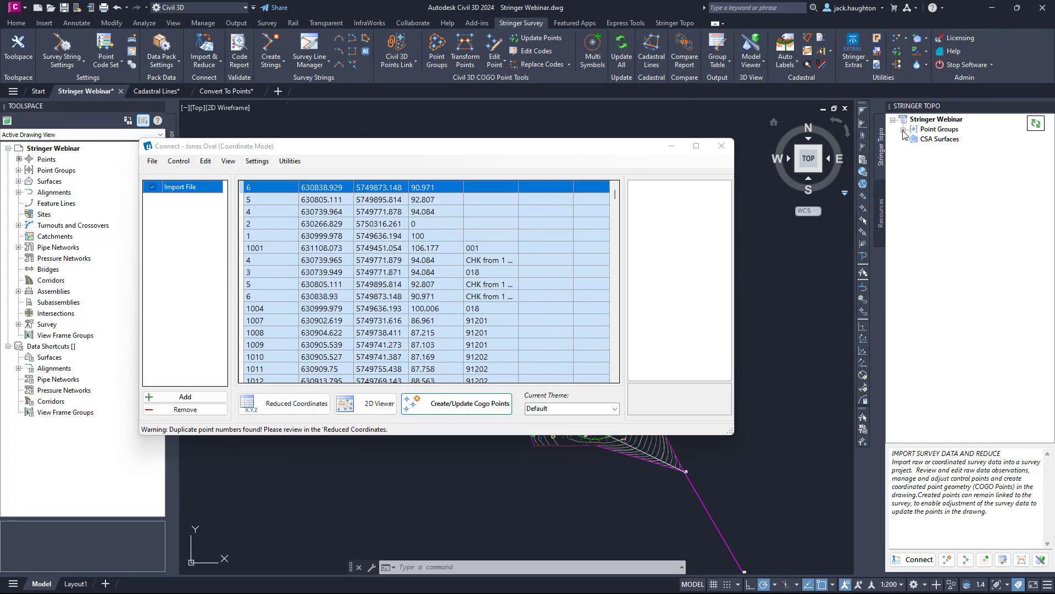
{"action": "left_click", "coordinate": [723, 146]}
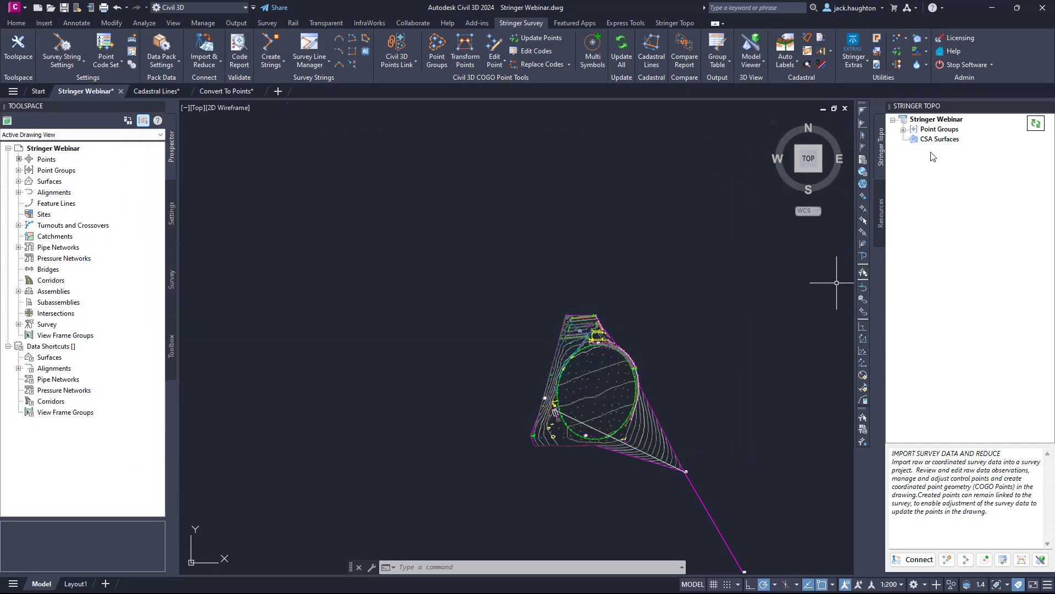
{"action": "left_click", "coordinate": [903, 130]}
{"action": "left_click", "coordinate": [913, 140]}
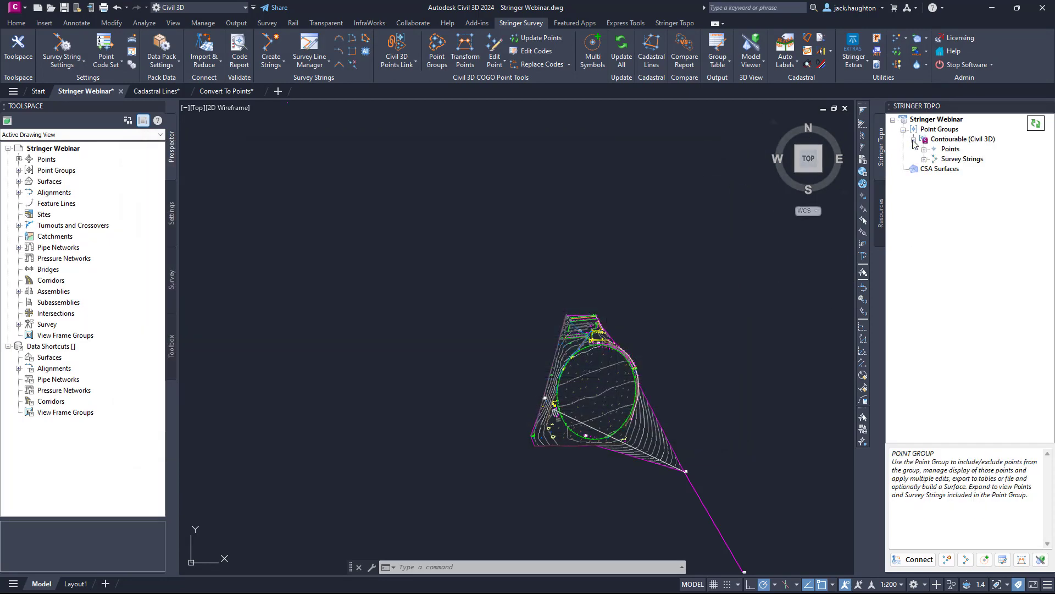
{"action": "left_click", "coordinate": [925, 149]}
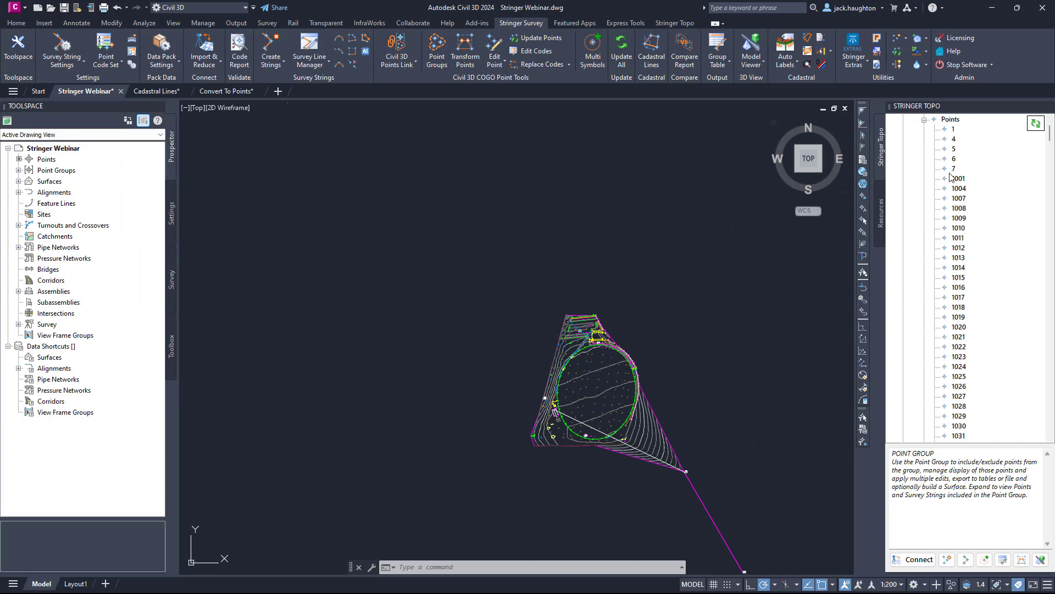
{"action": "scroll", "coordinate": [950, 177], "scroll_direction": "up", "scroll_amount": 2}
{"action": "left_click", "coordinate": [925, 149]}
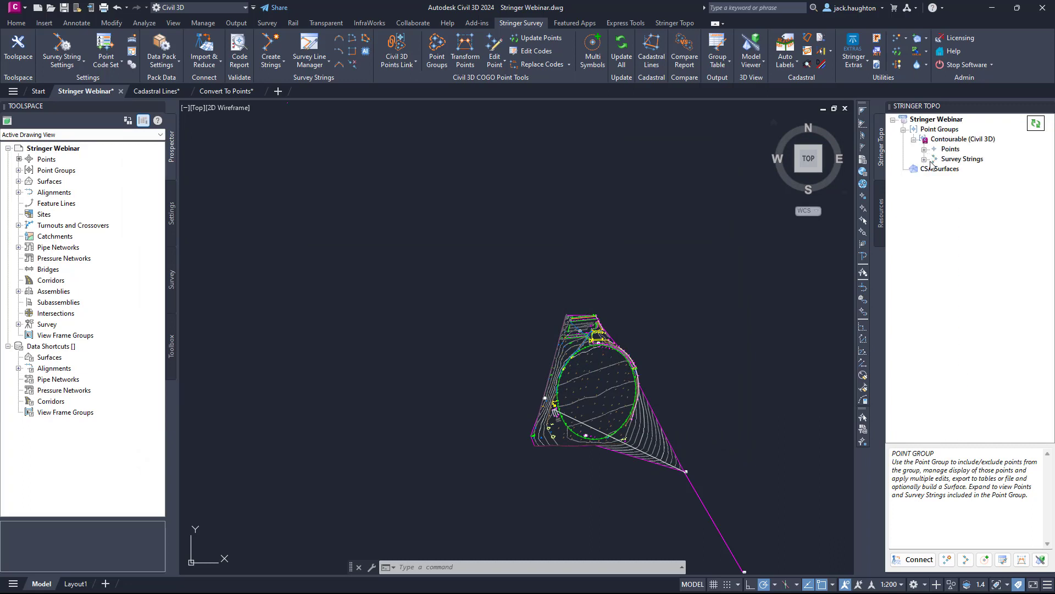
{"action": "left_click", "coordinate": [926, 159]}
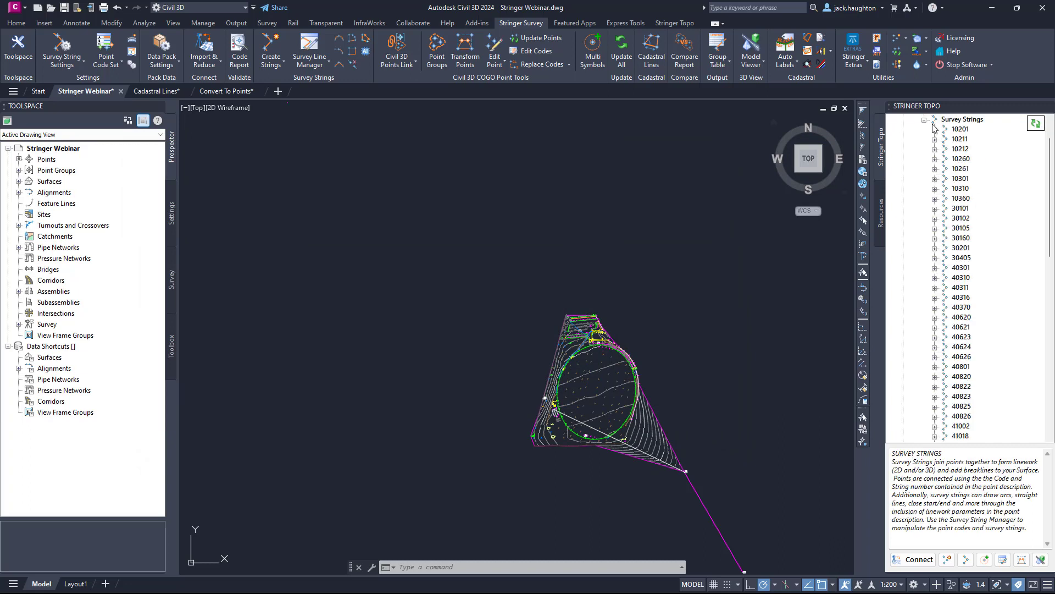
{"action": "left_click", "coordinate": [925, 120]}
{"action": "left_click", "coordinate": [914, 139]}
{"action": "left_click", "coordinate": [915, 149]}
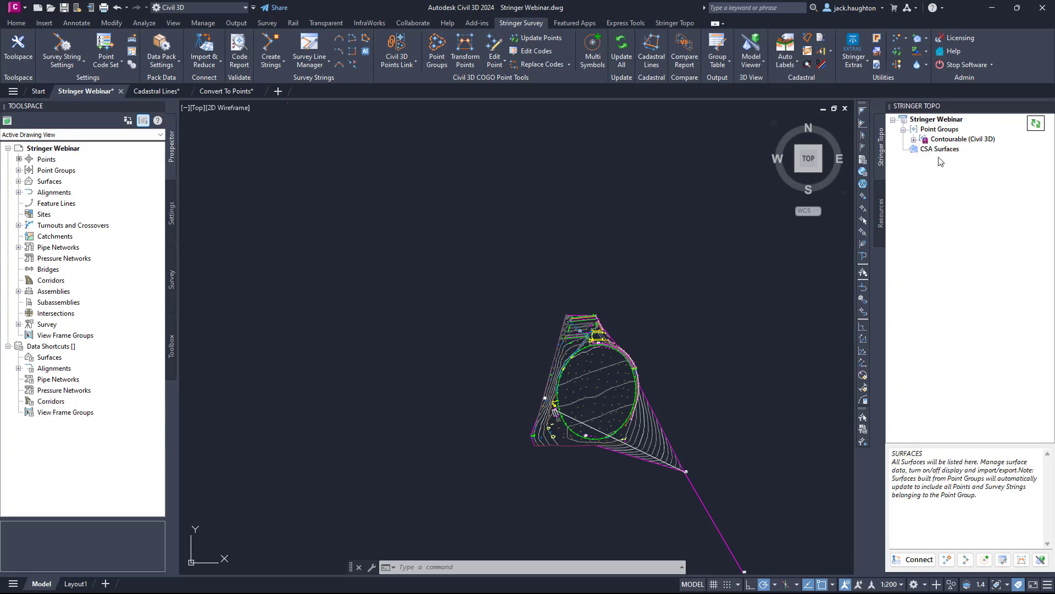
{"action": "scroll", "coordinate": [640, 321], "scroll_direction": "up", "scroll_amount": 6}
{"action": "scroll", "coordinate": [640, 321], "scroll_direction": "down", "scroll_amount": 4}
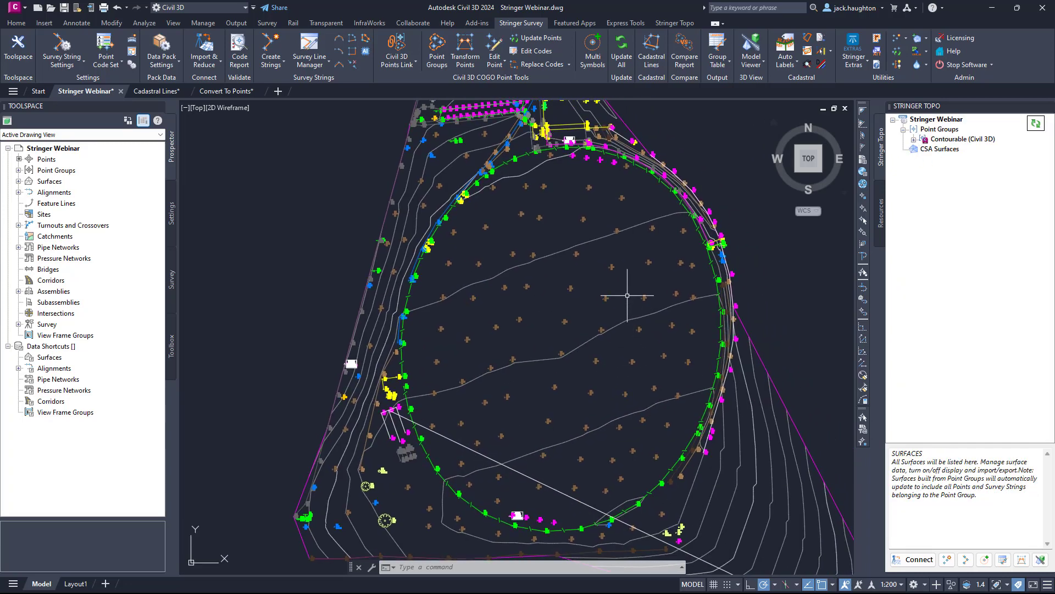
Open the survey string settings for the Stringer Webinar drawing.
{"action": "left_click", "coordinate": [938, 123]}
{"action": "right_click", "coordinate": [938, 123]}
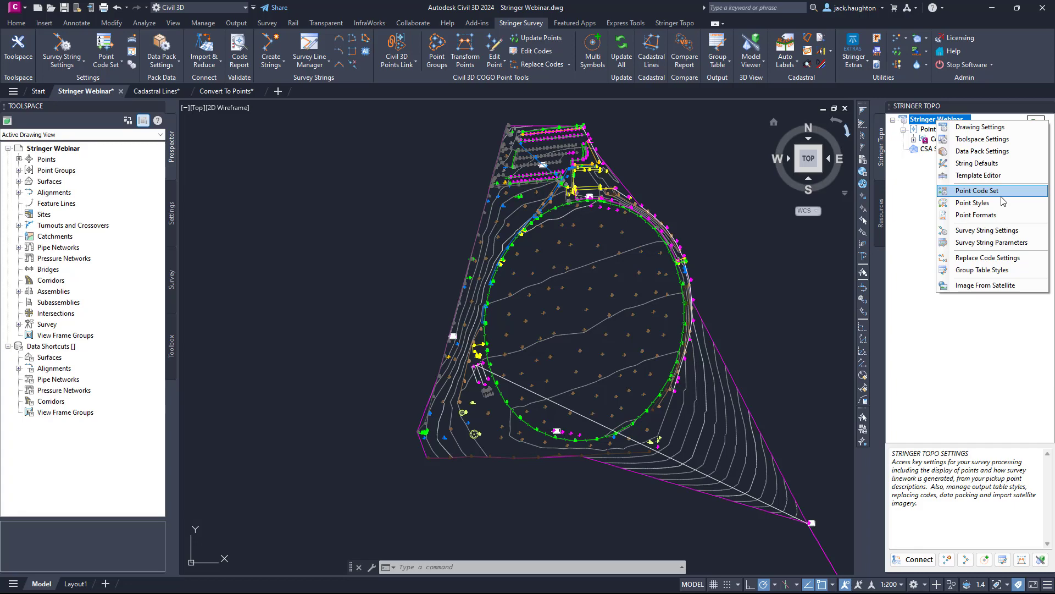
{"action": "left_click", "coordinate": [997, 234]}
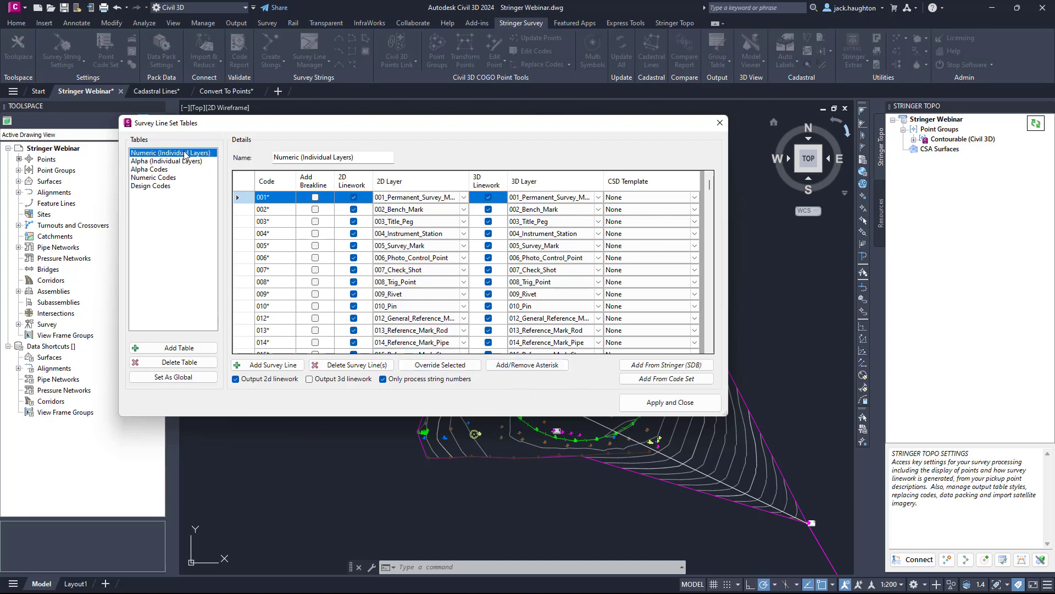
Override codes 001* to 005* in the Numeric (Individual Layers) table with Add Breakline turned on, leaving linework and layers out of the override.
{"action": "left_click", "coordinate": [282, 201]}
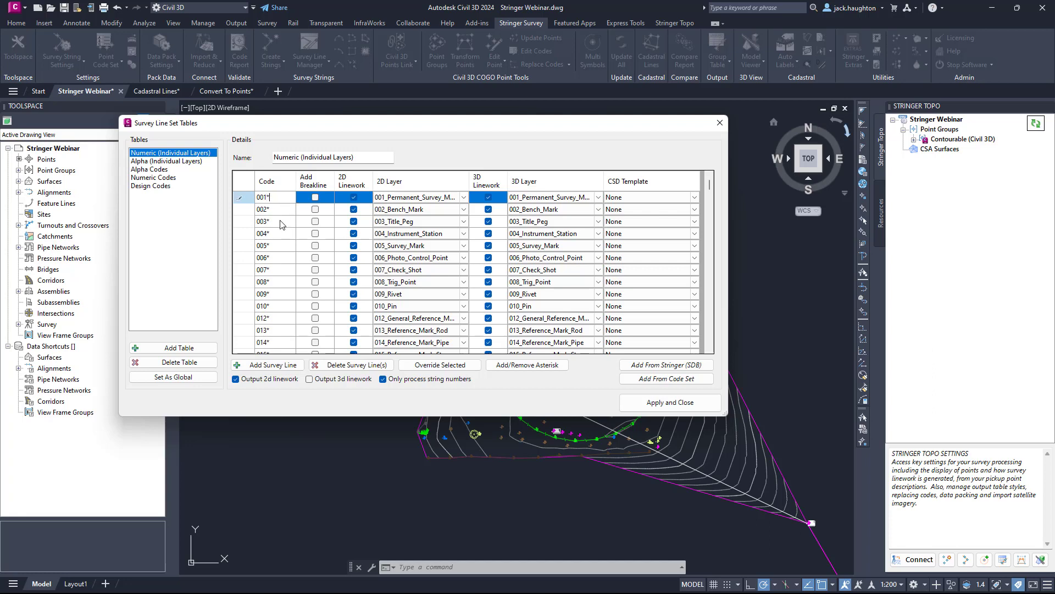
{"action": "left_click", "coordinate": [281, 222]}
{"action": "left_click", "coordinate": [270, 203]}
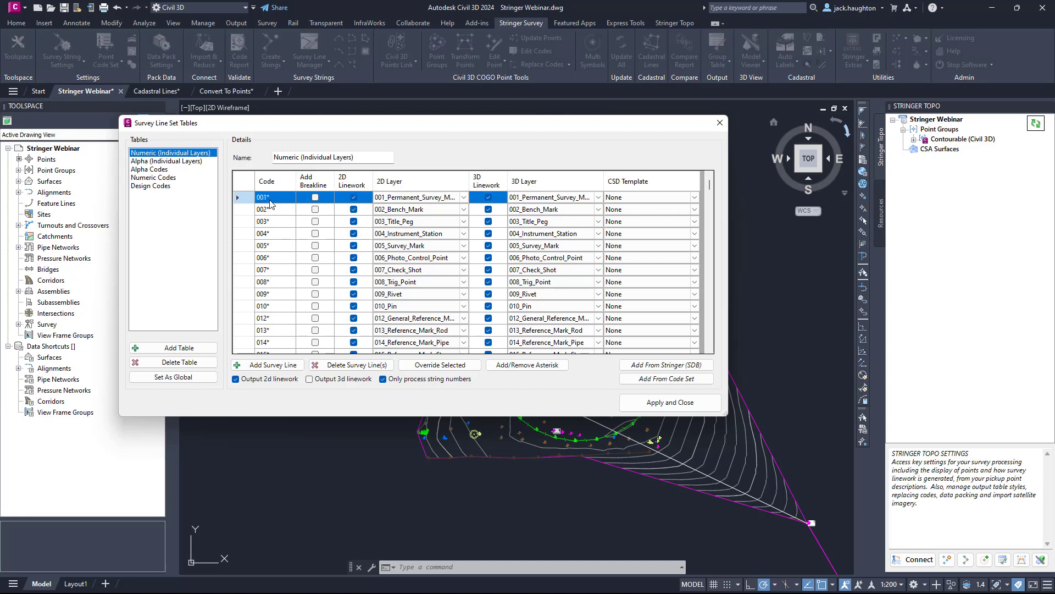
{"action": "left_click", "coordinate": [276, 250], "text": "shift"}
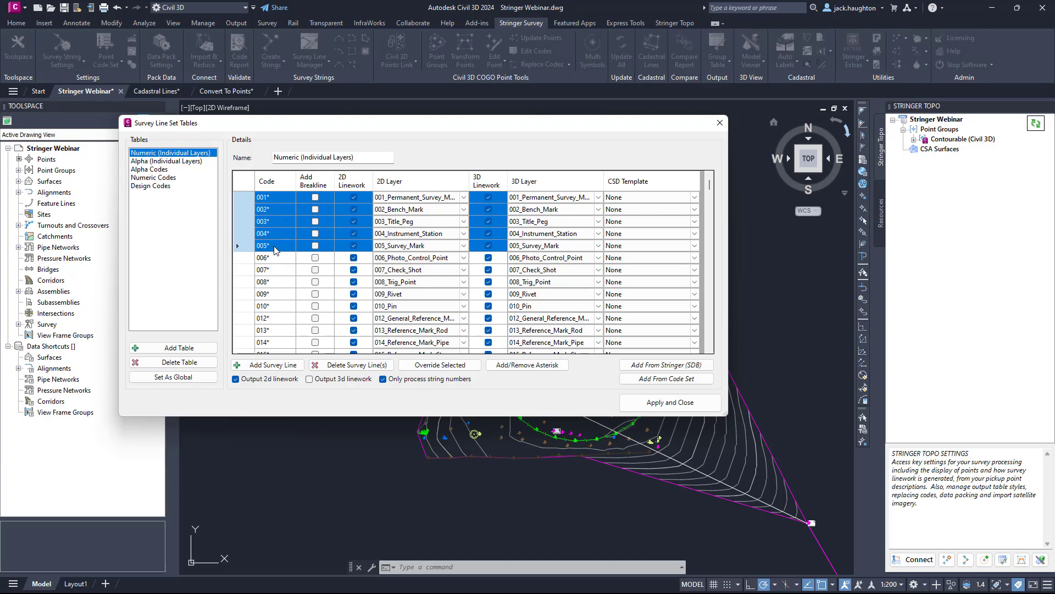
{"action": "left_click", "coordinate": [439, 365]}
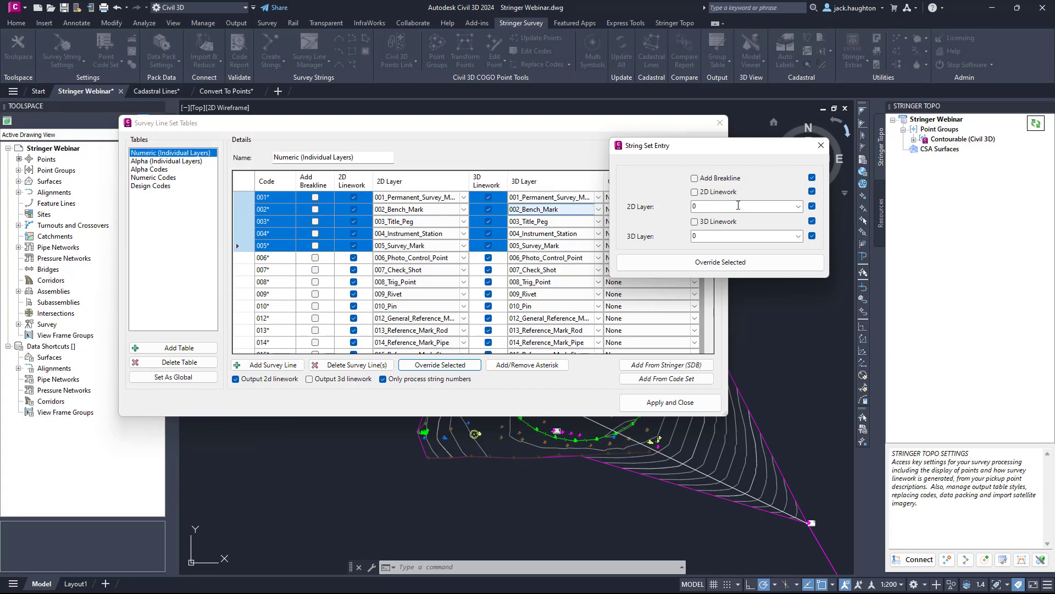
{"action": "left_click", "coordinate": [811, 191]}
{"action": "left_click", "coordinate": [812, 206]}
{"action": "left_click", "coordinate": [811, 220]}
{"action": "left_click", "coordinate": [811, 236]}
{"action": "left_click", "coordinate": [694, 178]}
{"action": "left_click", "coordinate": [737, 265]}
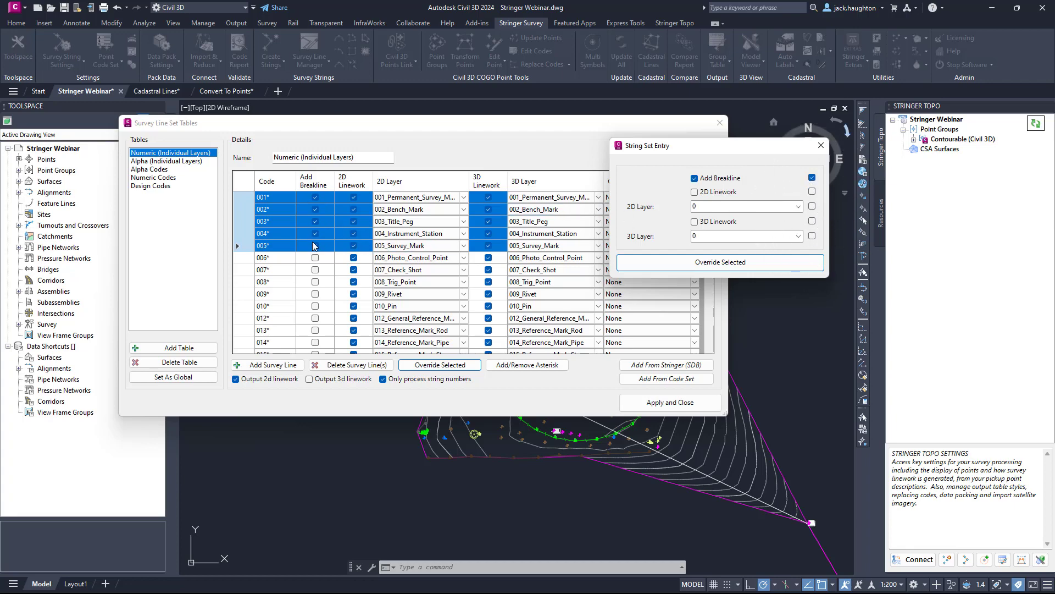
Turn Add Breakline off again for the selected codes 001* to 005*.
{"action": "left_click", "coordinate": [694, 179]}
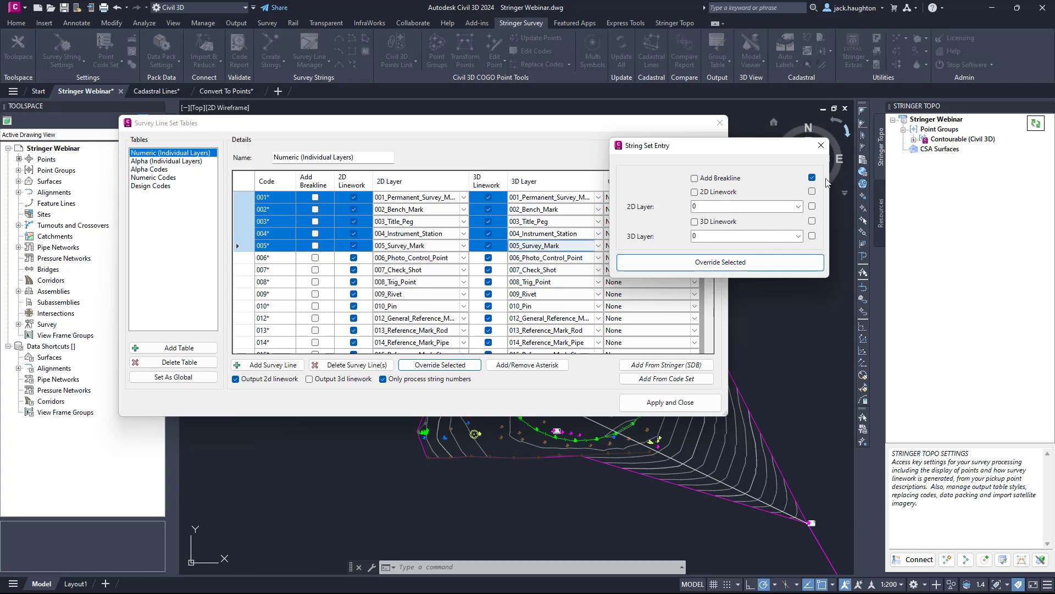
Apply the override to the selected codes 001* to 005* and toggle their asterisk off and back on.
{"action": "left_click", "coordinate": [744, 262]}
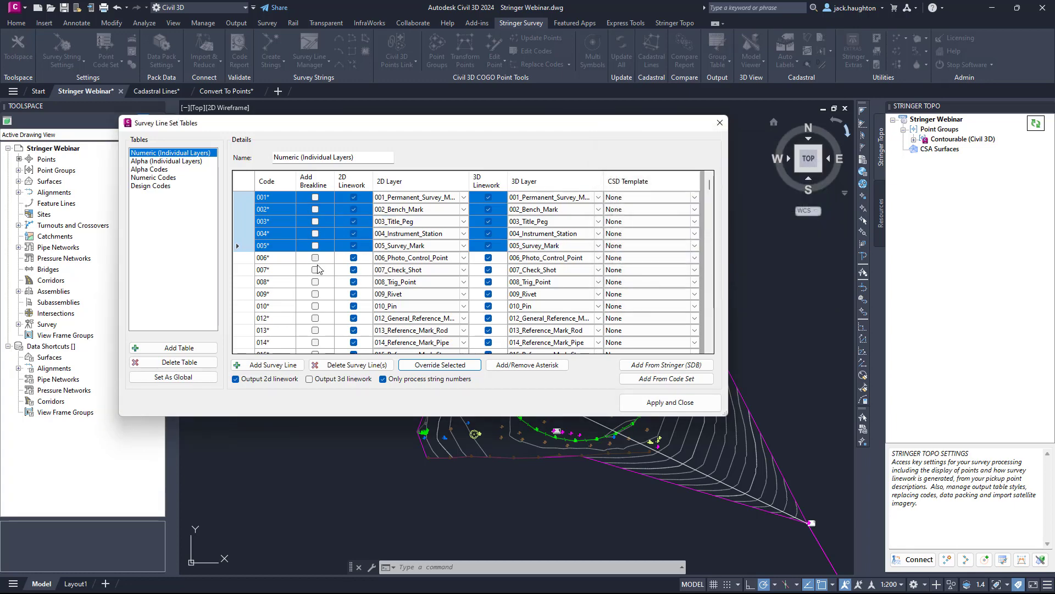
{"action": "left_click", "coordinate": [508, 367]}
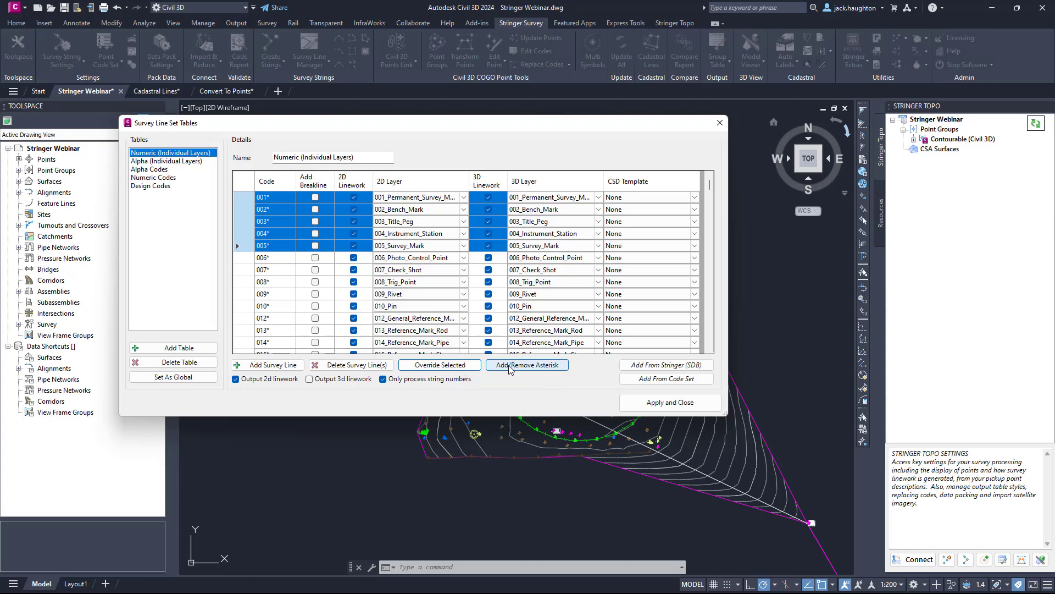
{"action": "left_click", "coordinate": [510, 367]}
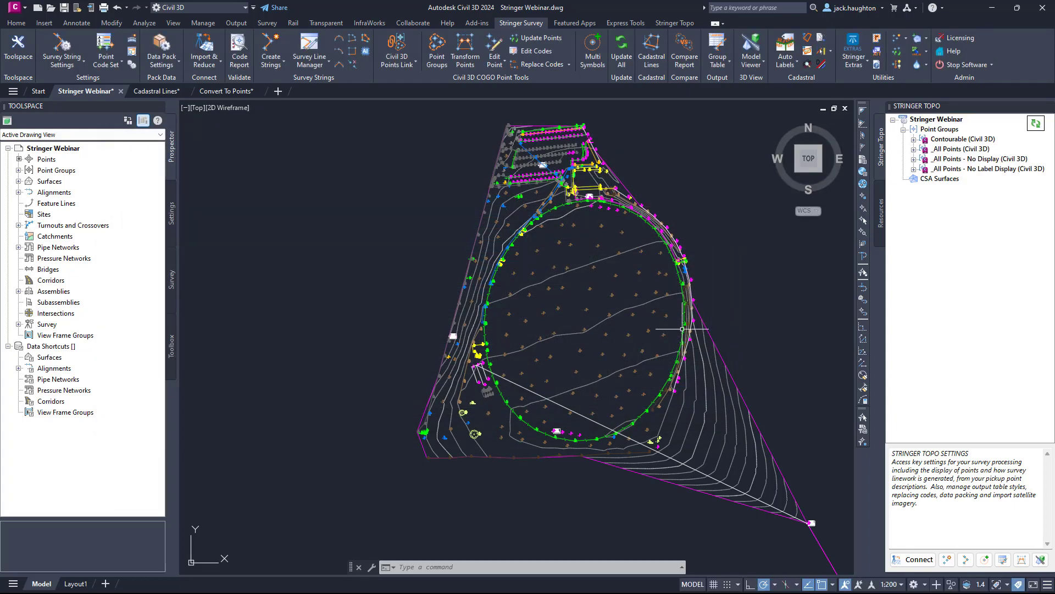
Open the point groups manager and review its bulk point options, including Apply Styles From Code Set.
{"action": "mouse_move", "coordinate": [676, 285]}
{"action": "middle_mouse_down"}
{"action": "mouse_move", "coordinate": [645, 283]}
{"action": "mouse_move", "coordinate": [656, 284]}
{"action": "middle_mouse_up"}
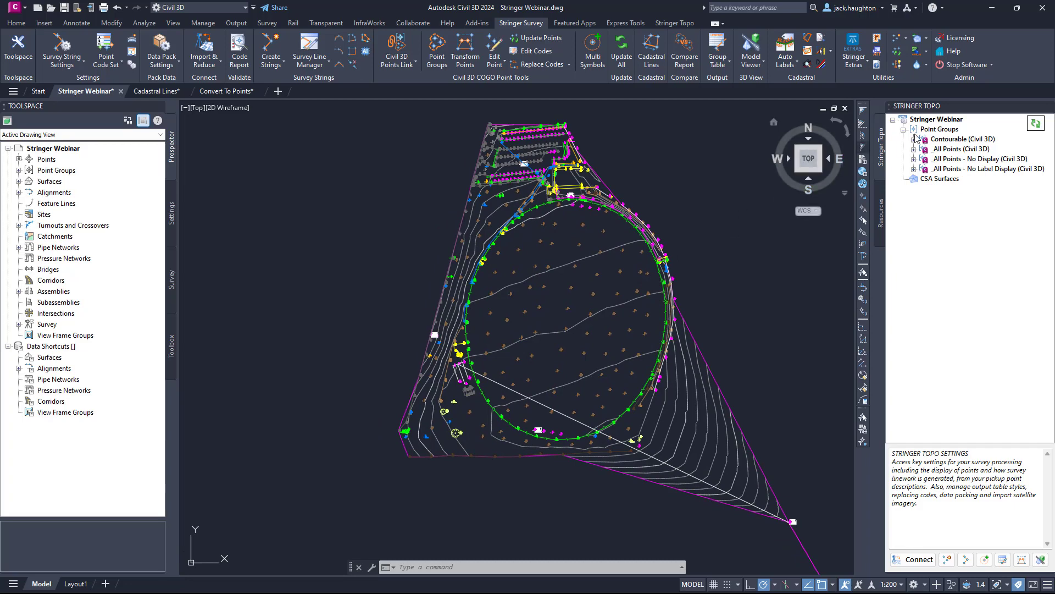
{"action": "right_click", "coordinate": [948, 134]}
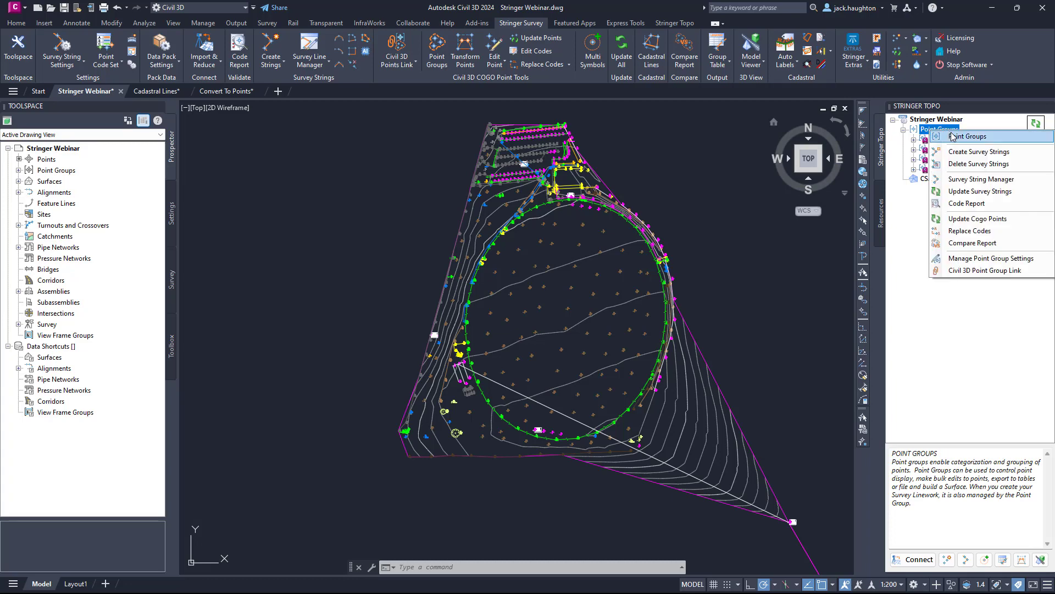
{"action": "left_click", "coordinate": [957, 139]}
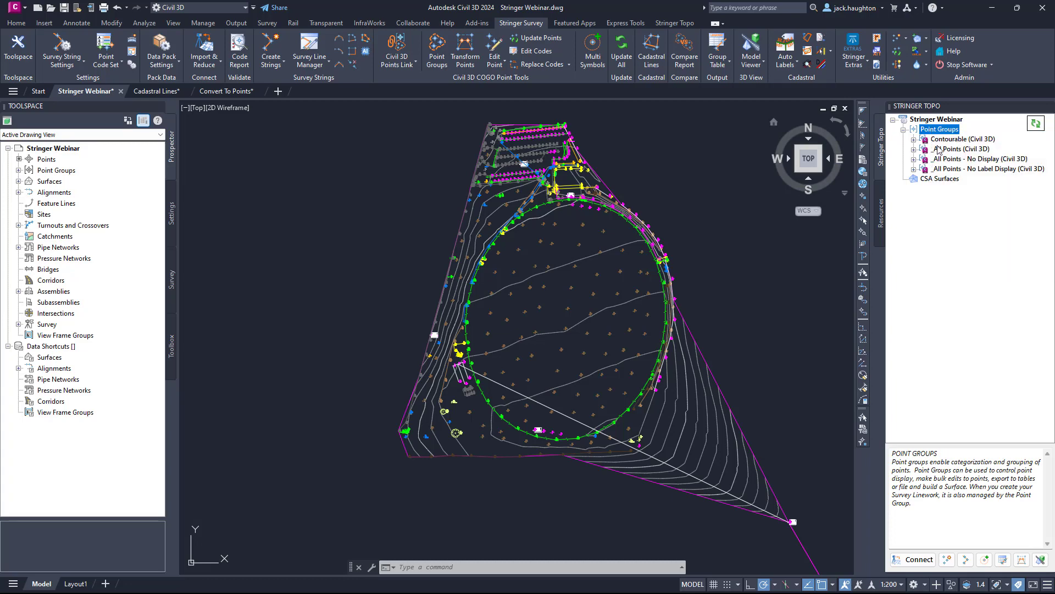
{"action": "left_click", "coordinate": [307, 450]}
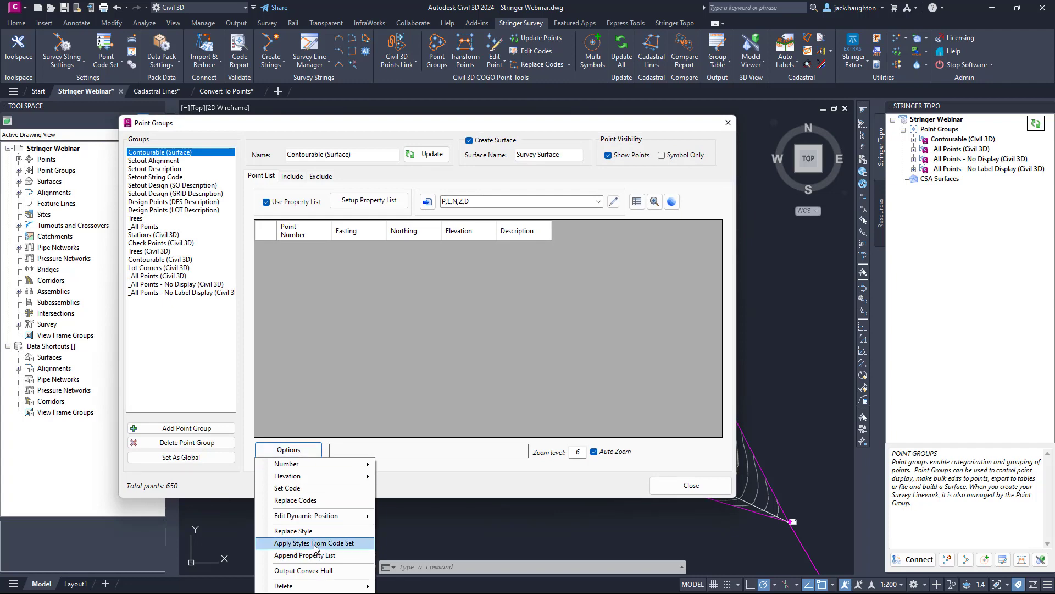
{"action": "left_click", "coordinate": [316, 543]}
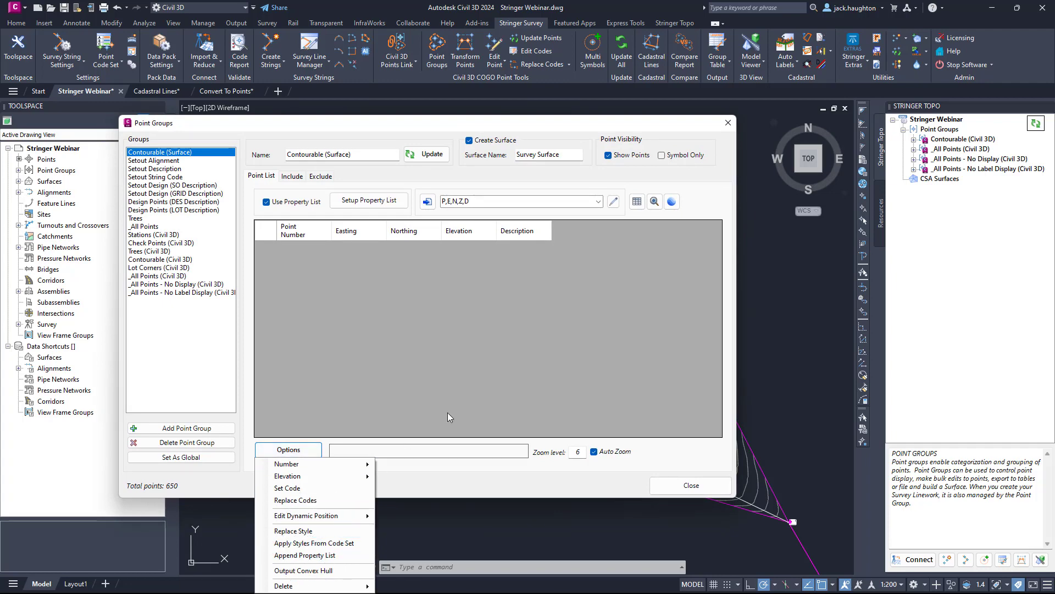
{"action": "left_click", "coordinate": [731, 126]}
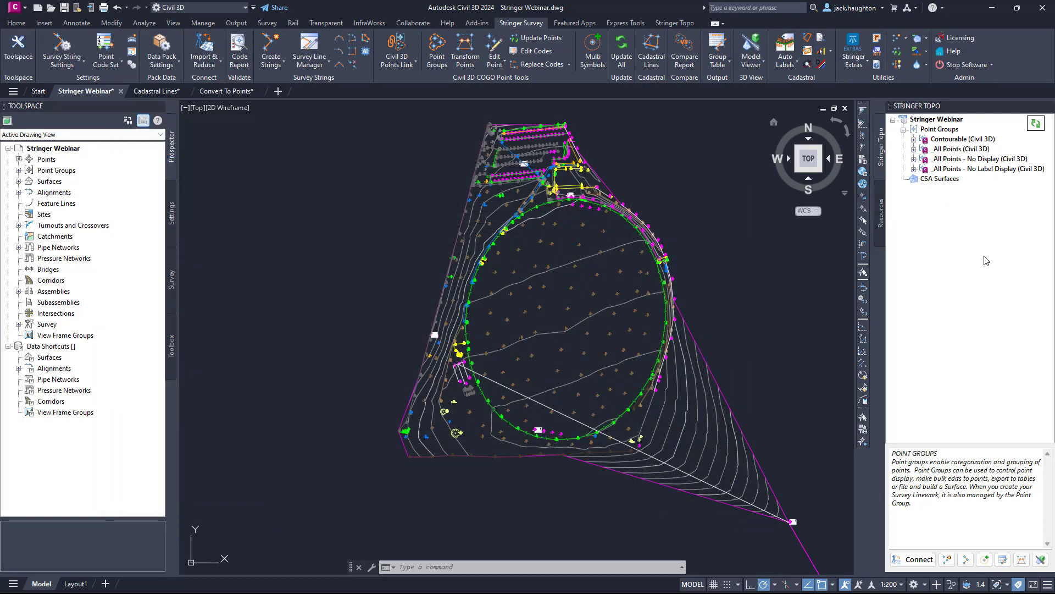
Refresh the Stringer data and check the link status and survey string setting of each Civil 3D point group.
{"action": "left_click", "coordinate": [1037, 124]}
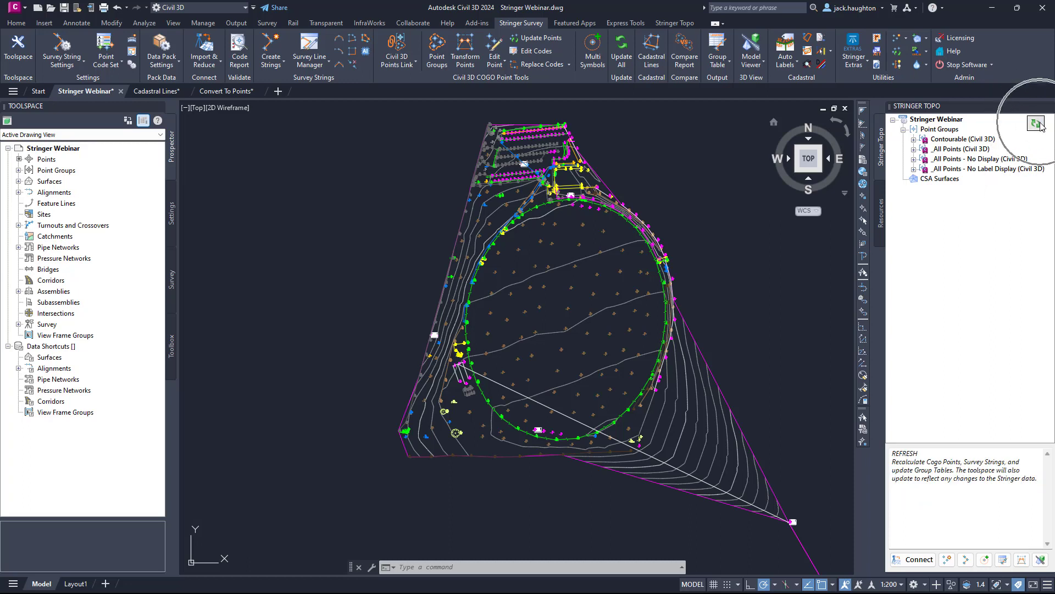
{"action": "left_click", "coordinate": [1037, 124]}
{"action": "right_click", "coordinate": [926, 132]}
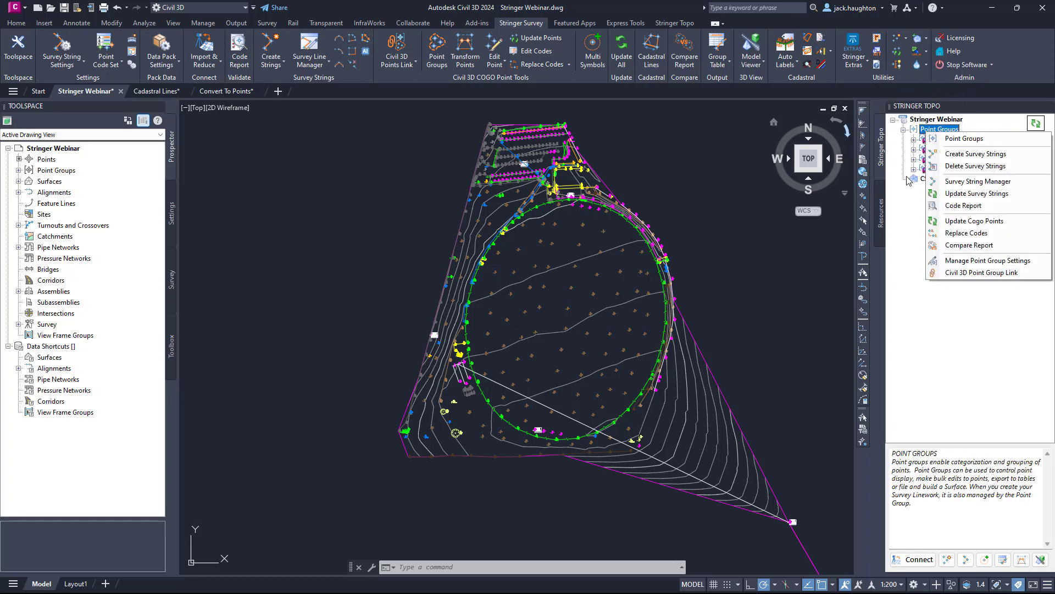
{"action": "left_click", "coordinate": [981, 272]}
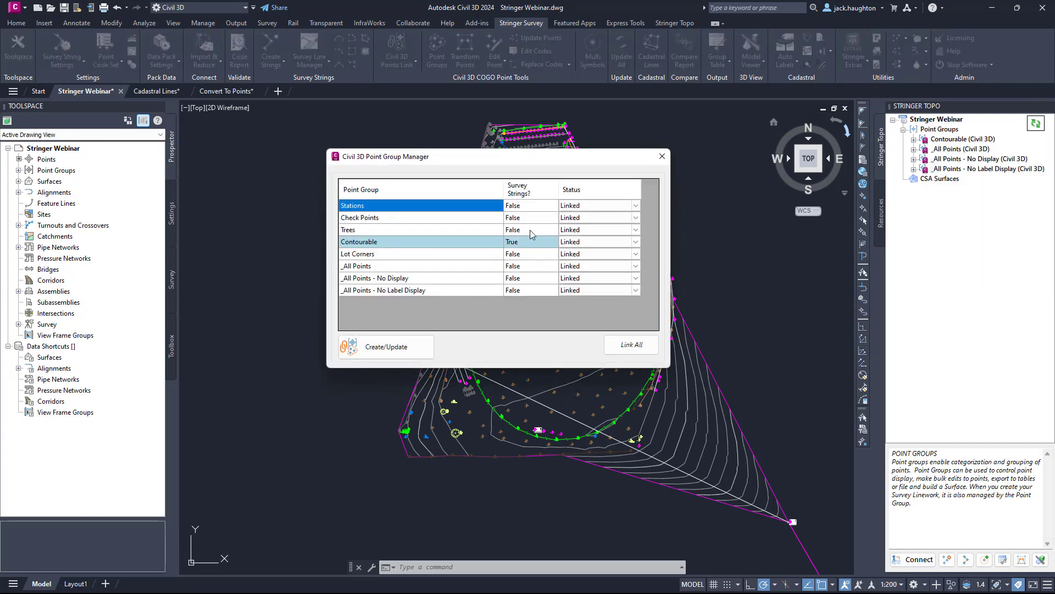
{"action": "left_click", "coordinate": [522, 242]}
{"action": "left_click", "coordinate": [661, 156]}
{"action": "mouse_move", "coordinate": [948, 151]}
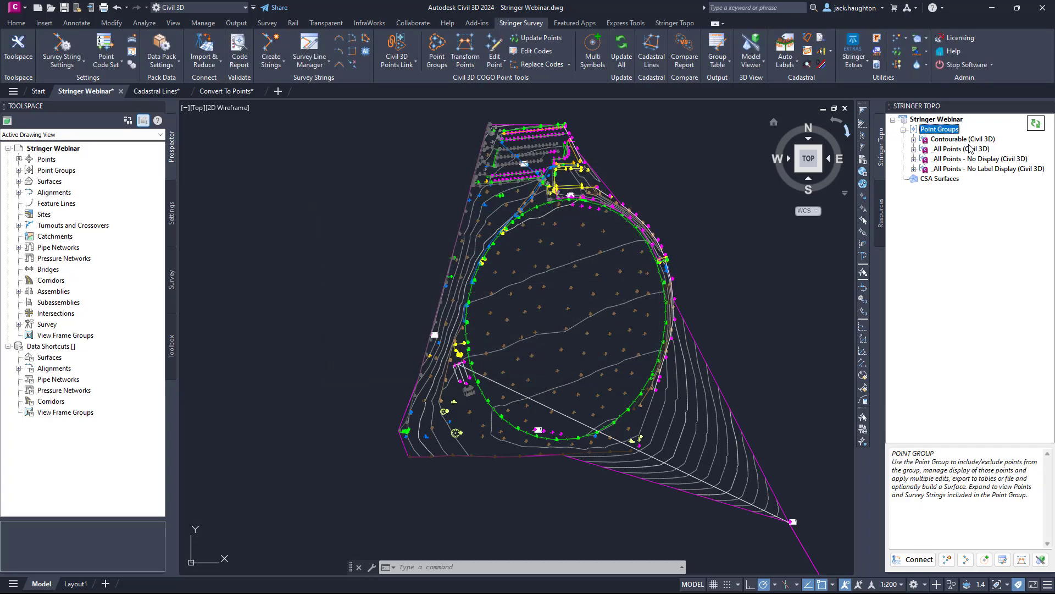
Update the drawing's Civil 3D point groups and refresh the Stringer Topo tree to match.
{"action": "left_click", "coordinate": [971, 150]}
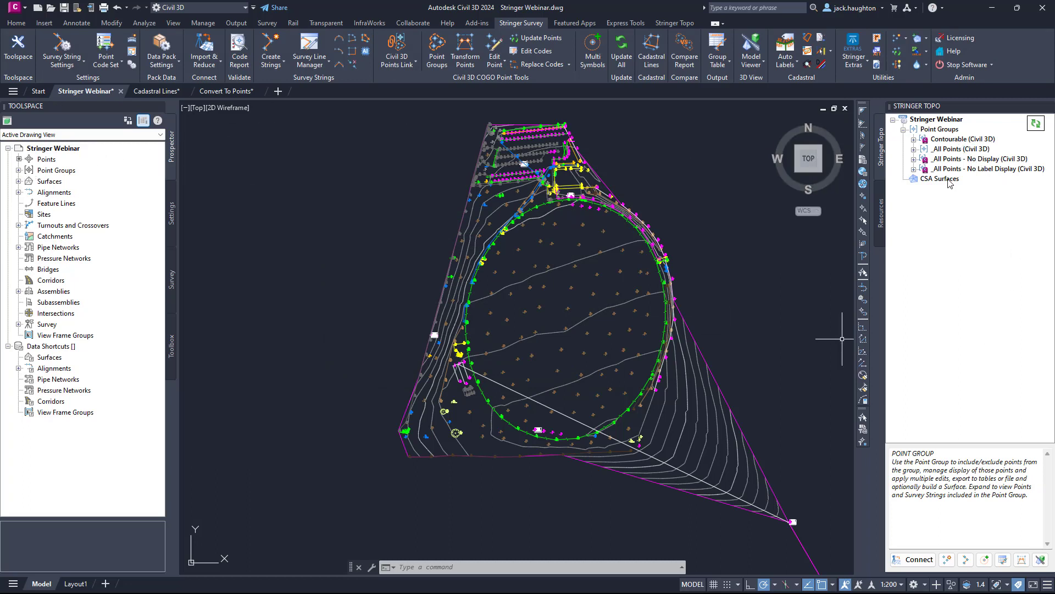
{"action": "left_click", "coordinate": [65, 172]}
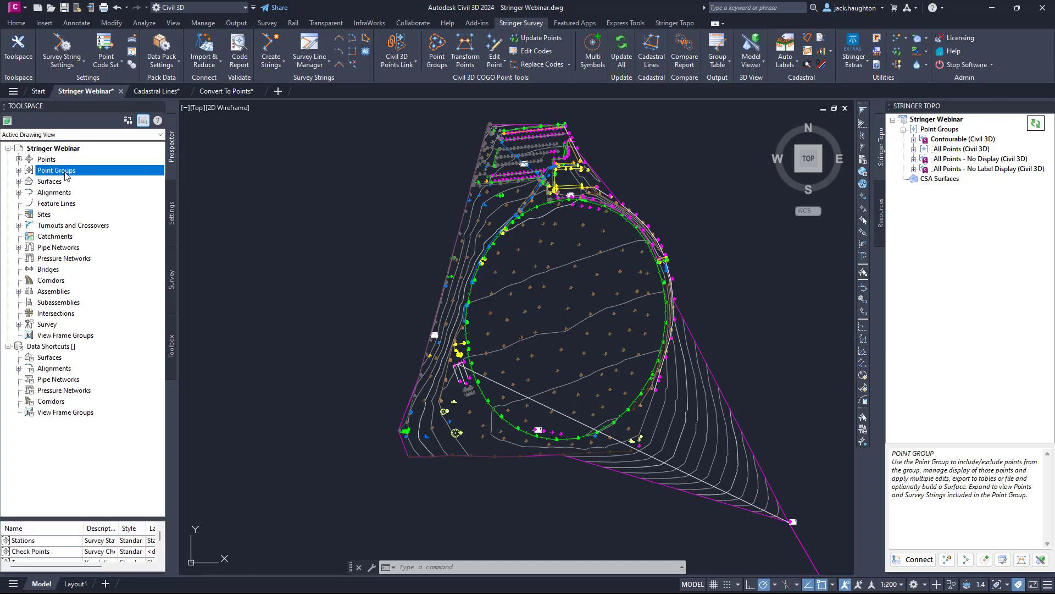
{"action": "right_click", "coordinate": [65, 172]}
{"action": "left_click", "coordinate": [112, 221]}
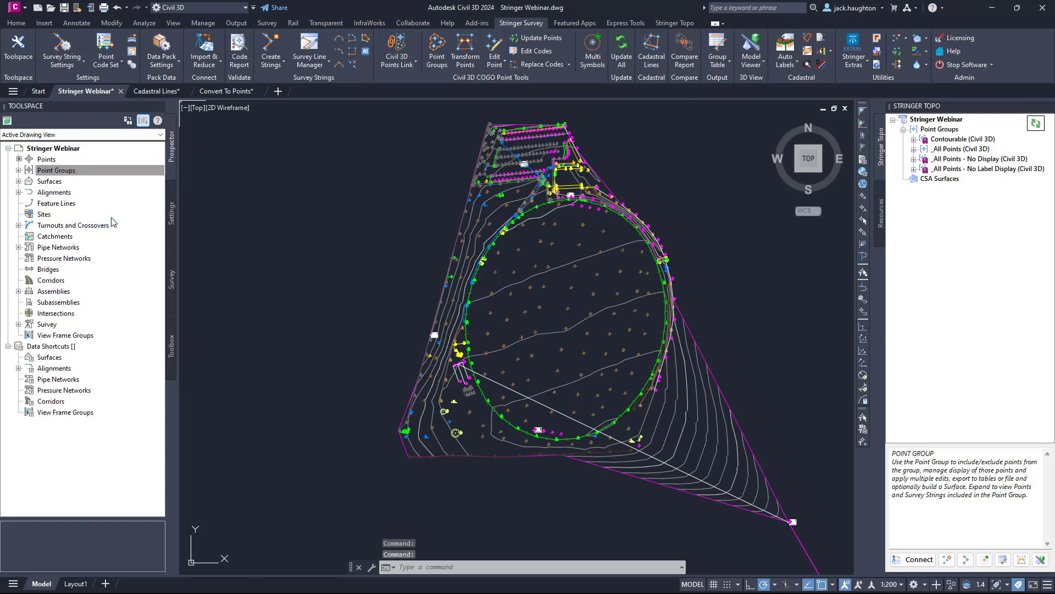
{"action": "left_click", "coordinate": [1037, 126]}
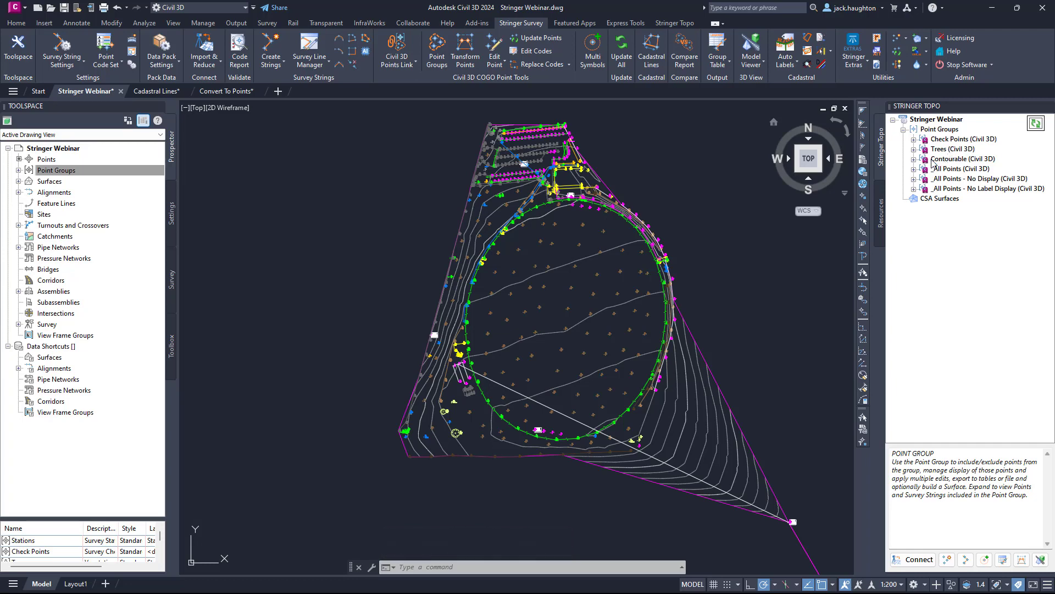
View the point list of the Contourable point group and close it.
{"action": "right_click", "coordinate": [932, 160]}
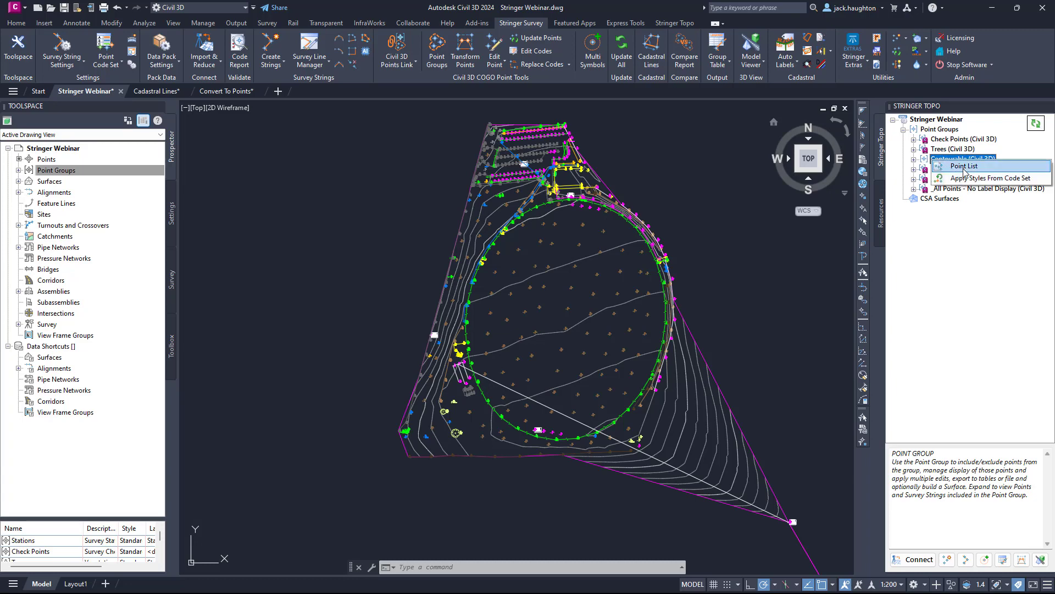
{"action": "left_click", "coordinate": [963, 166]}
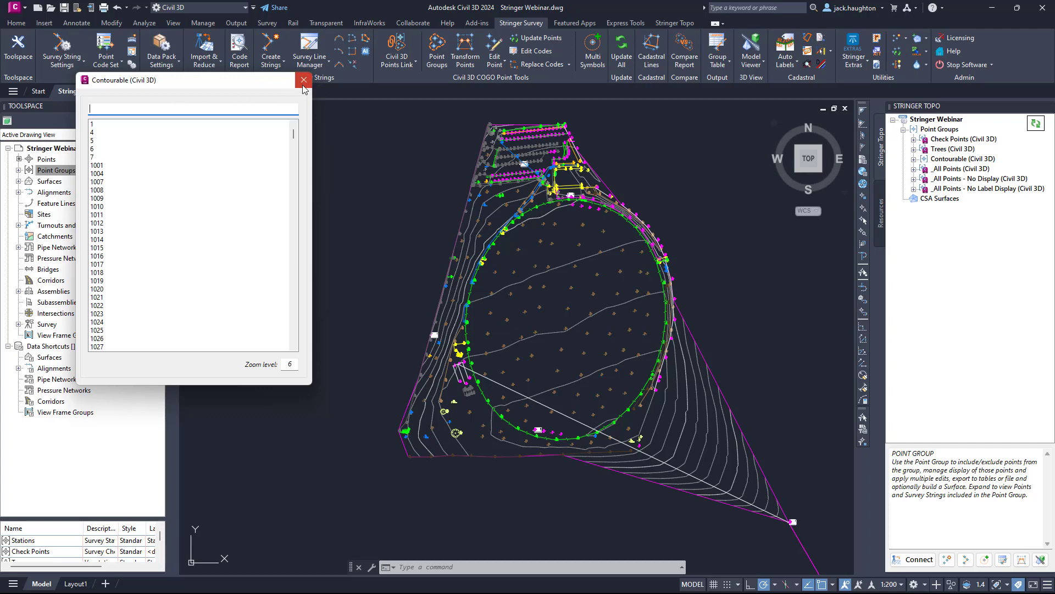
{"action": "left_click", "coordinate": [303, 81]}
Inspect the Contourable (Civil 3D) point group's codes and string numbers in the Point Code Editor.
{"action": "left_click", "coordinate": [914, 159]}
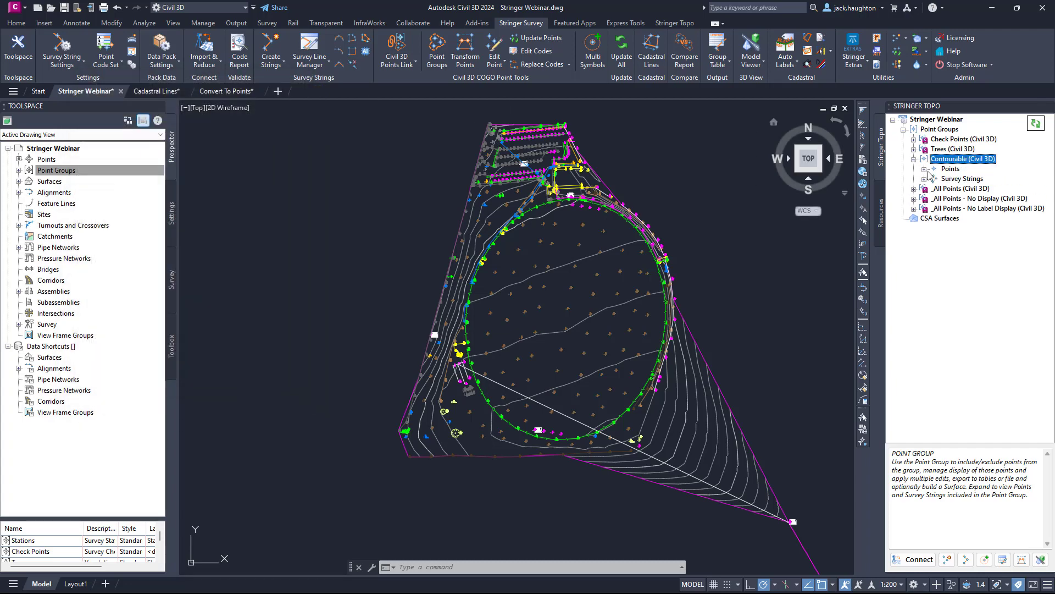
{"action": "left_click", "coordinate": [951, 170]}
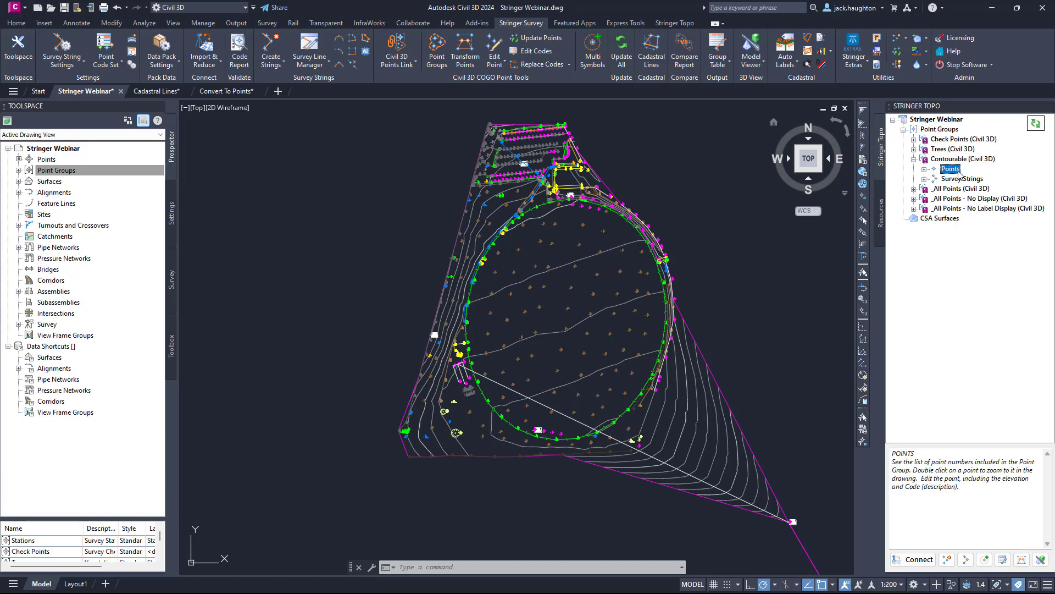
{"action": "right_click", "coordinate": [956, 170]}
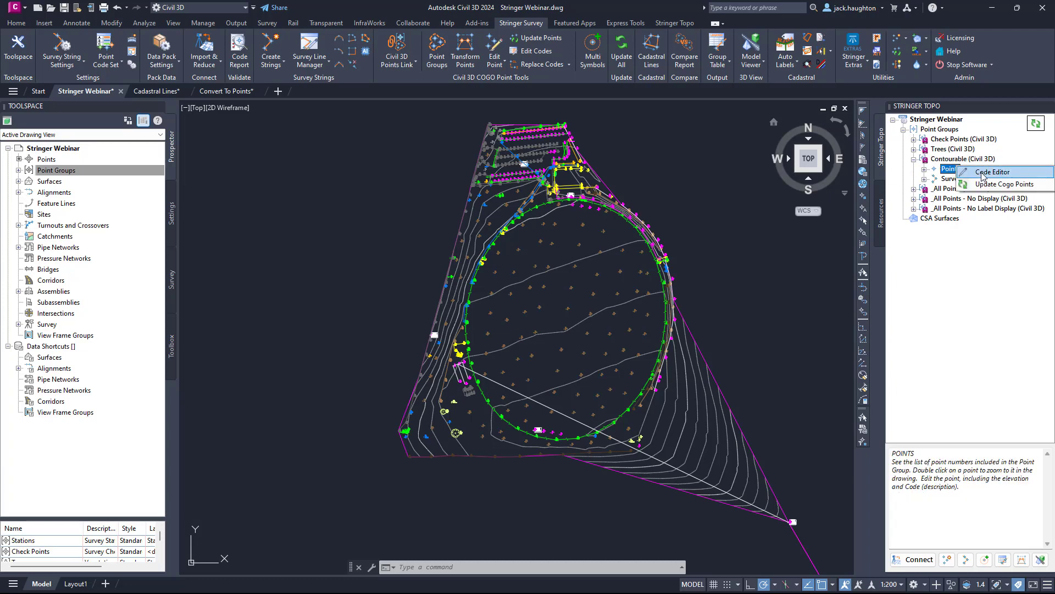
{"action": "left_click", "coordinate": [983, 174]}
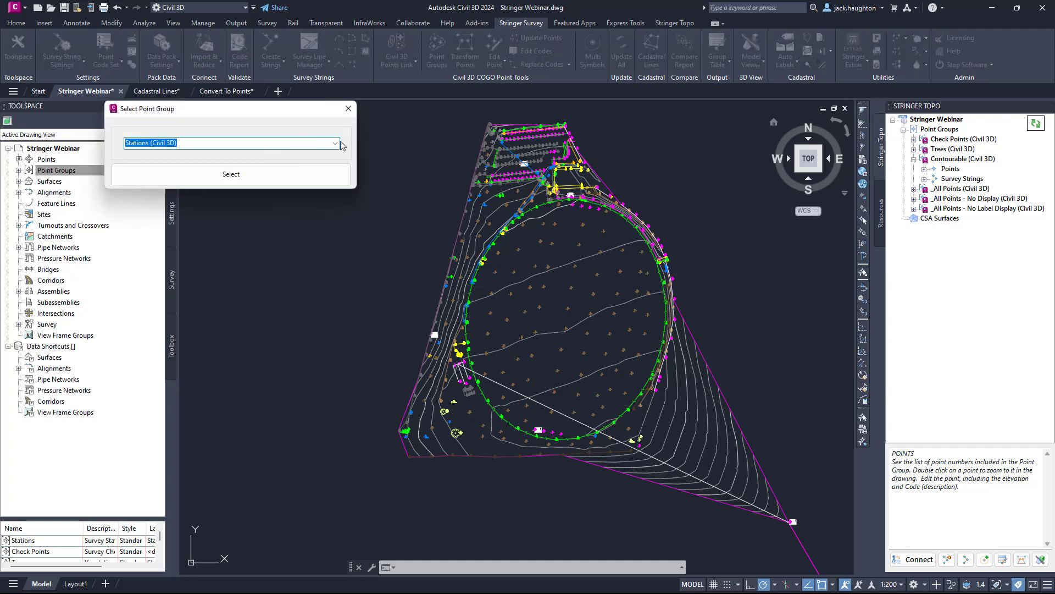
{"action": "left_click", "coordinate": [336, 143]}
{"action": "left_click", "coordinate": [219, 173]}
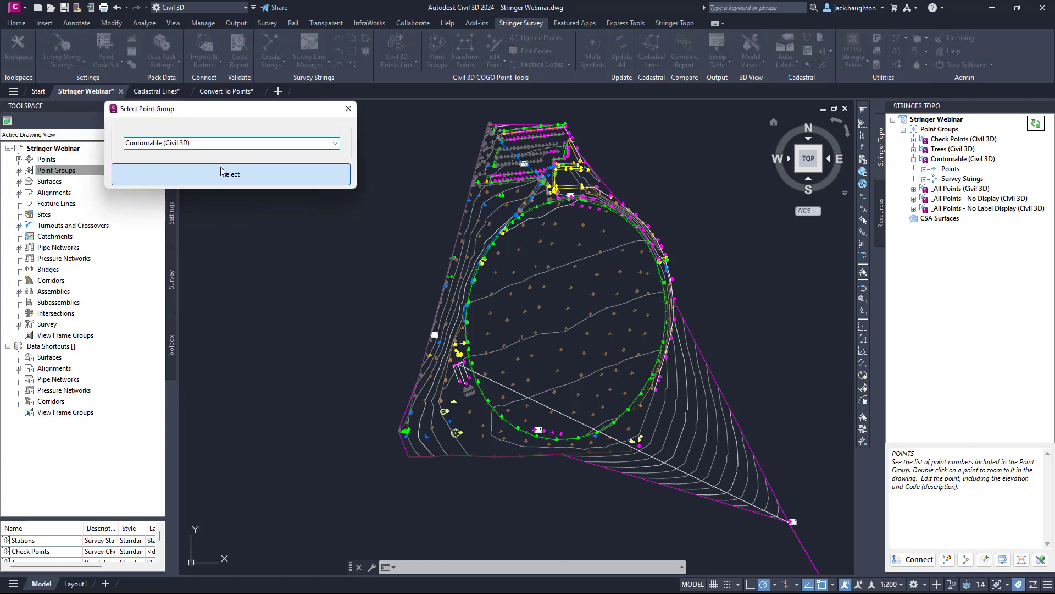
{"action": "left_click", "coordinate": [223, 174]}
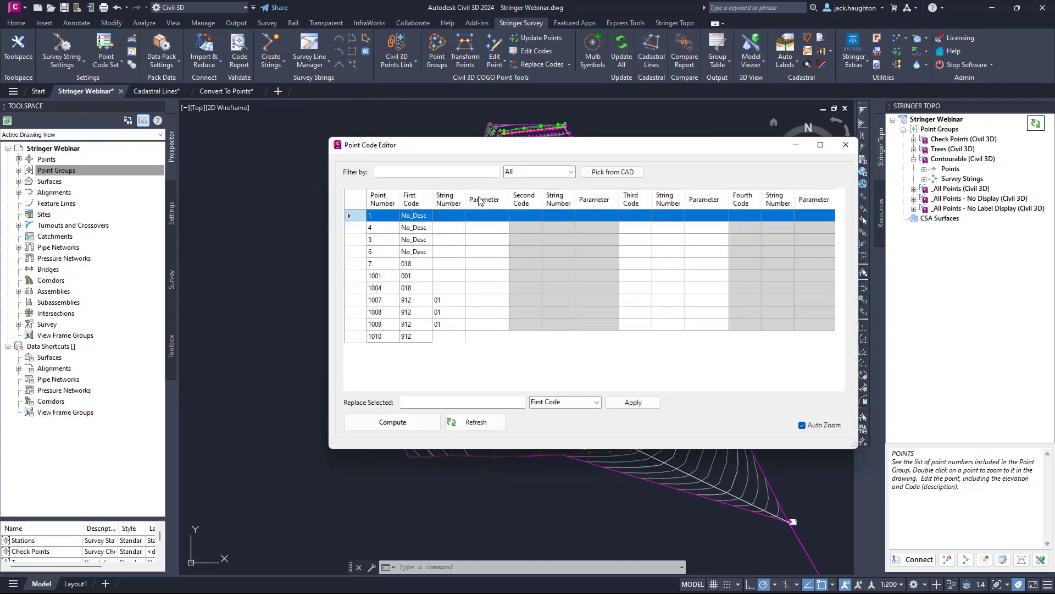
{"action": "left_click", "coordinate": [846, 145]}
Expand the Contourable group's points, view point 4 in the COGO point editor, and cancel the edit.
{"action": "left_click", "coordinate": [951, 169]}
{"action": "right_click", "coordinate": [950, 170]}
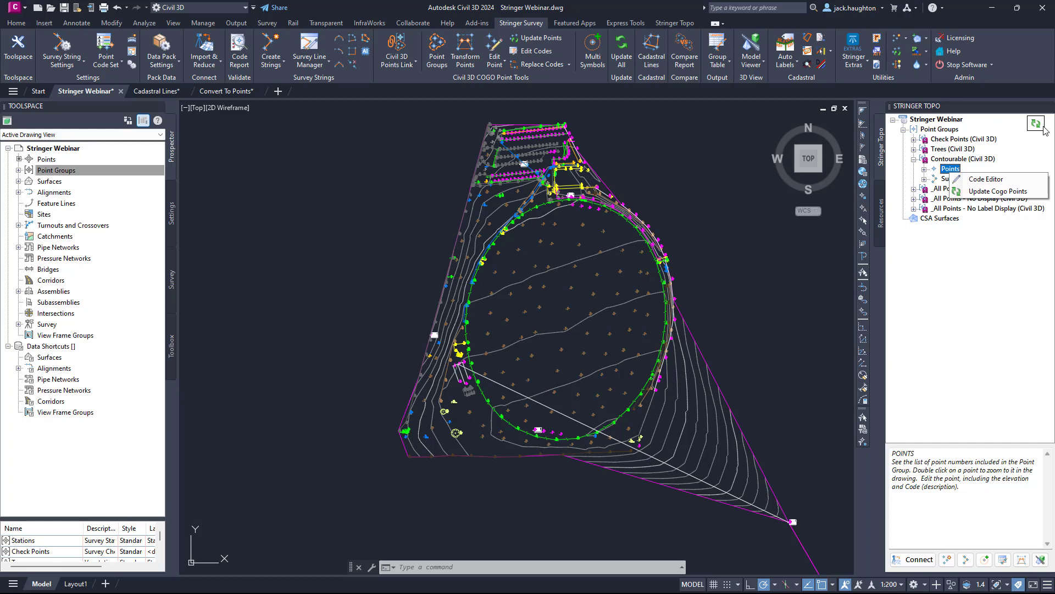
{"action": "left_click", "coordinate": [924, 168]}
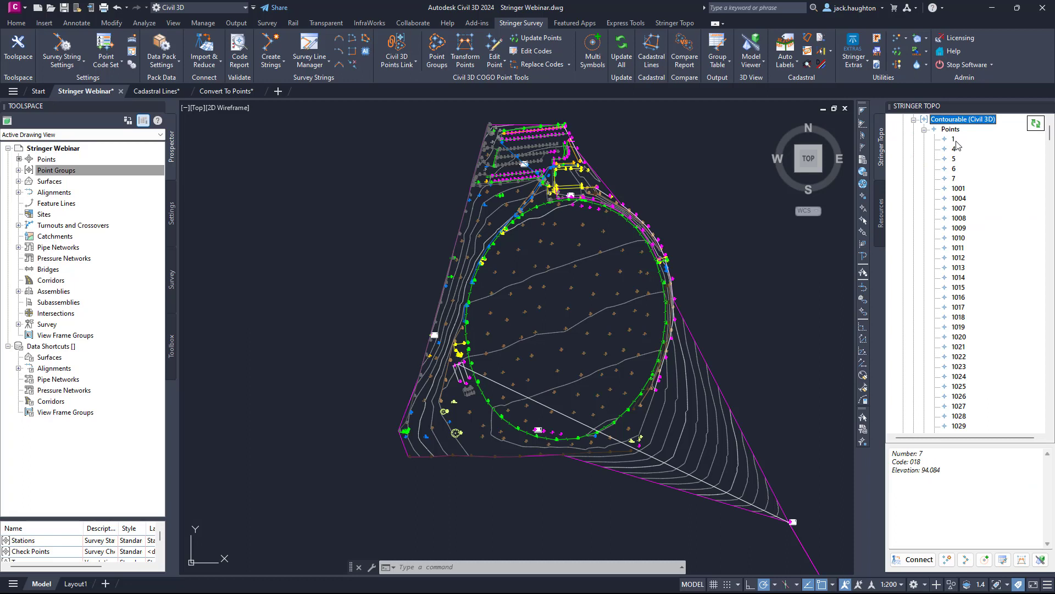
{"action": "left_click", "coordinate": [954, 148]}
{"action": "right_click", "coordinate": [954, 149]}
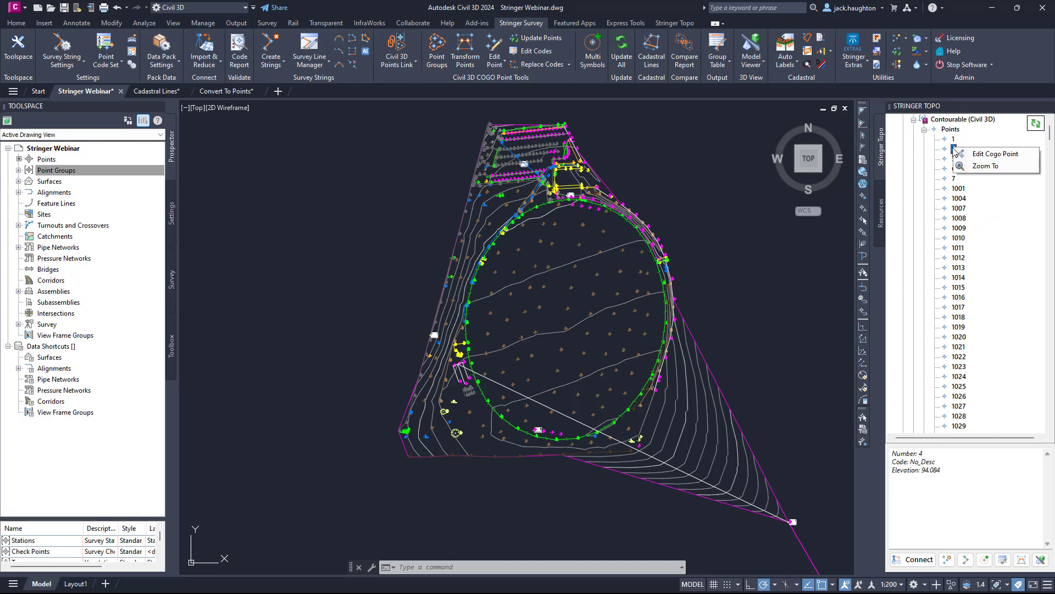
{"action": "left_click", "coordinate": [987, 154]}
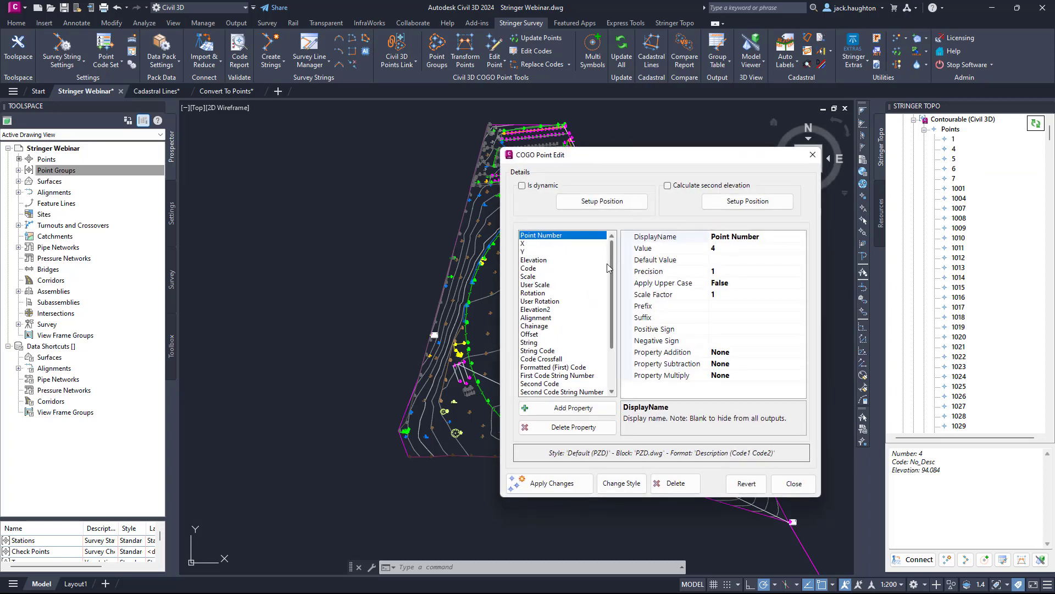
{"action": "left_click", "coordinate": [812, 157]}
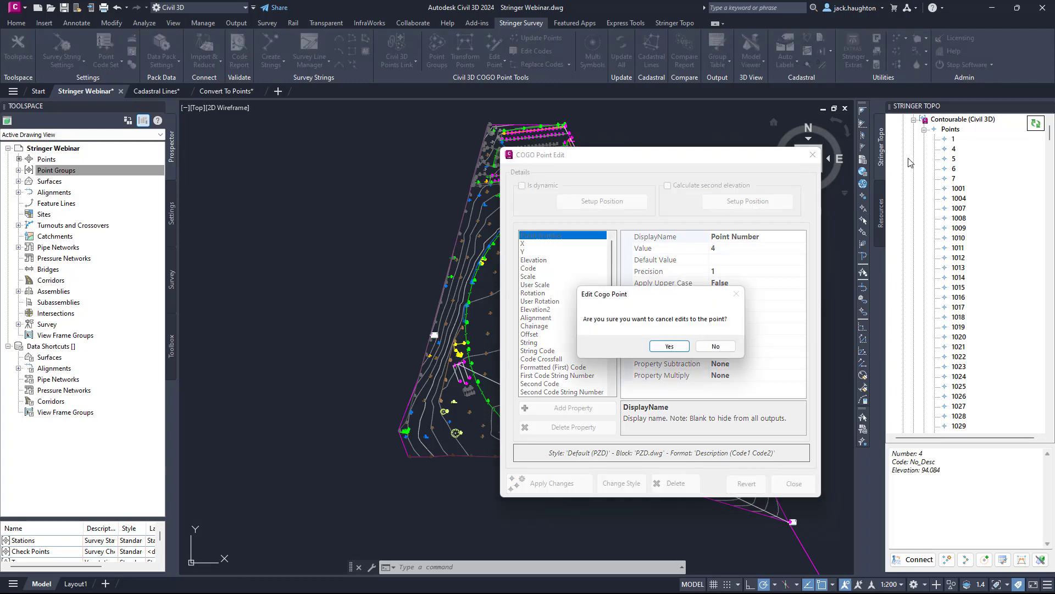
{"action": "left_click", "coordinate": [670, 346]}
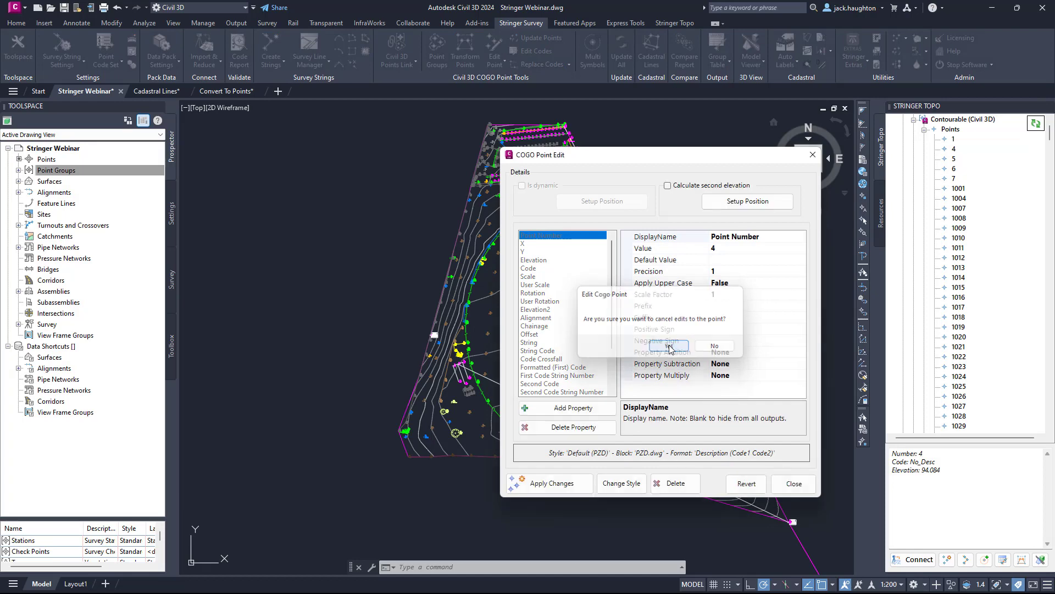
{"action": "left_click", "coordinate": [924, 130]}
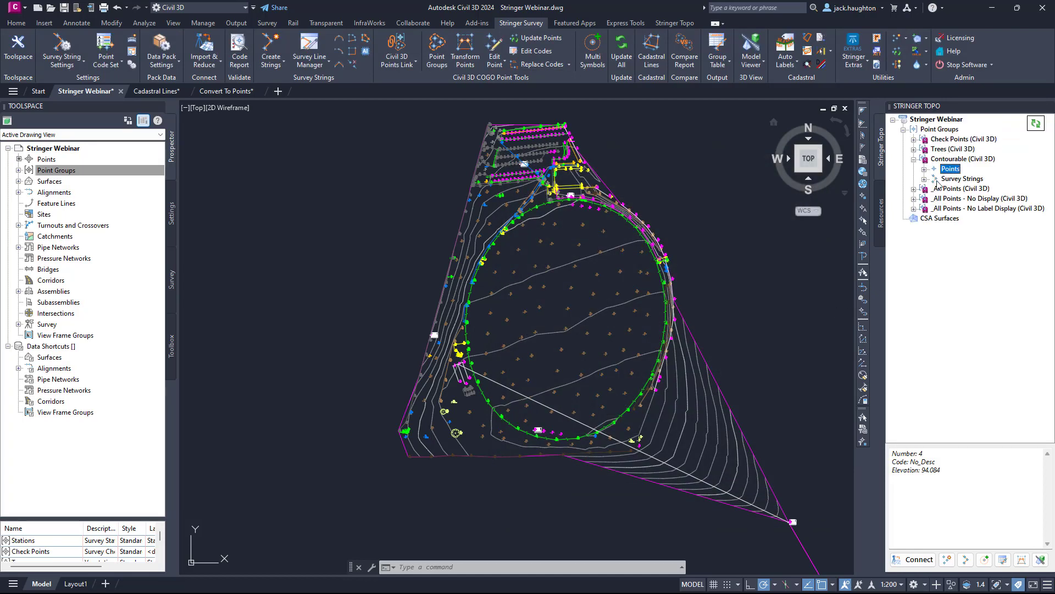
Examine survey string 10201 of the Contourable group and the details of its point 1084.
{"action": "left_click", "coordinate": [944, 170]}
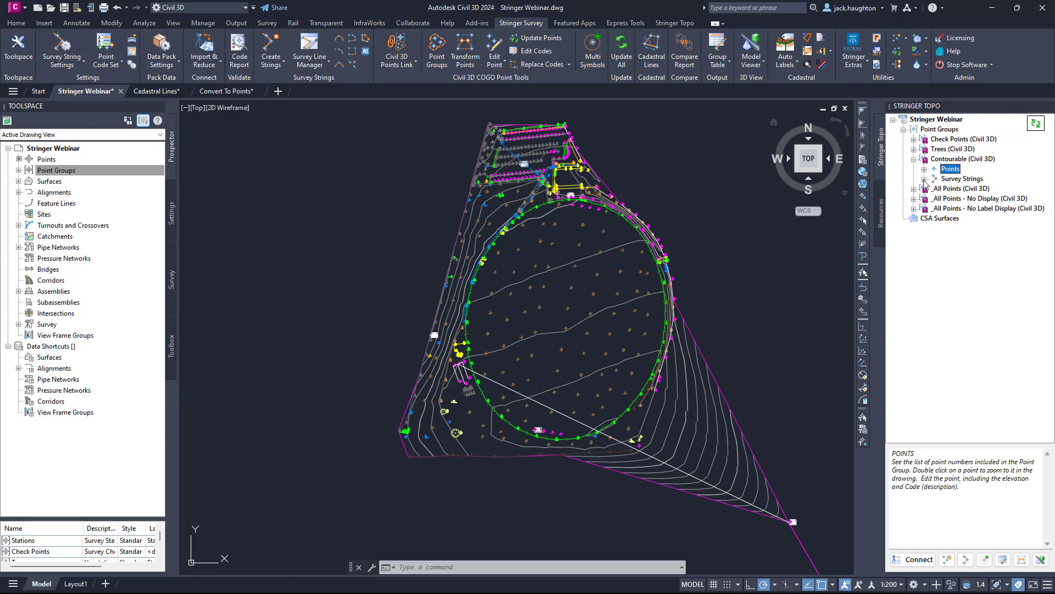
{"action": "left_click", "coordinate": [924, 178]}
{"action": "left_click", "coordinate": [966, 129]}
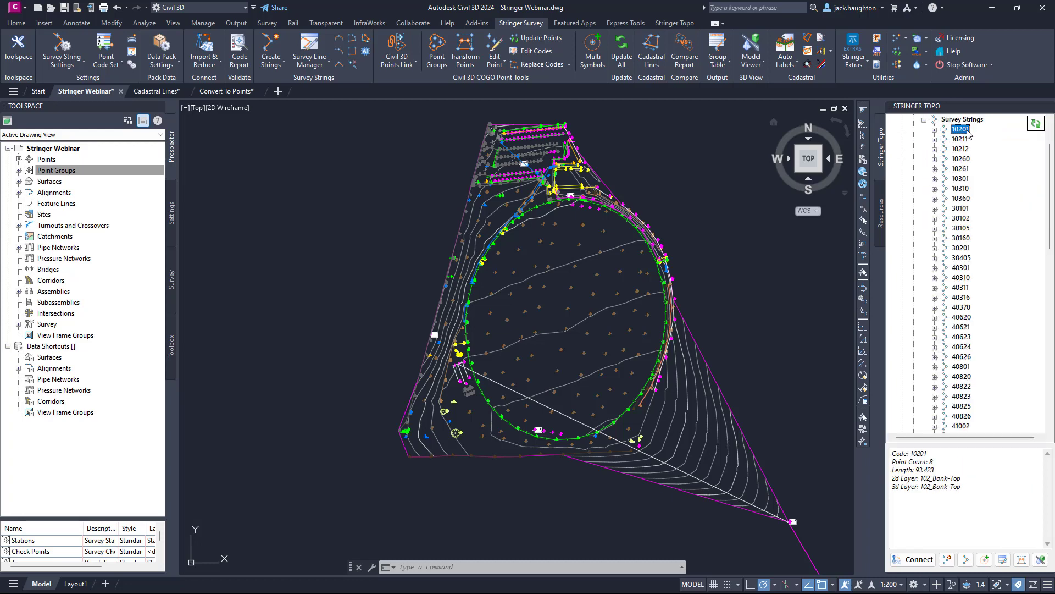
{"action": "left_click", "coordinate": [935, 129]}
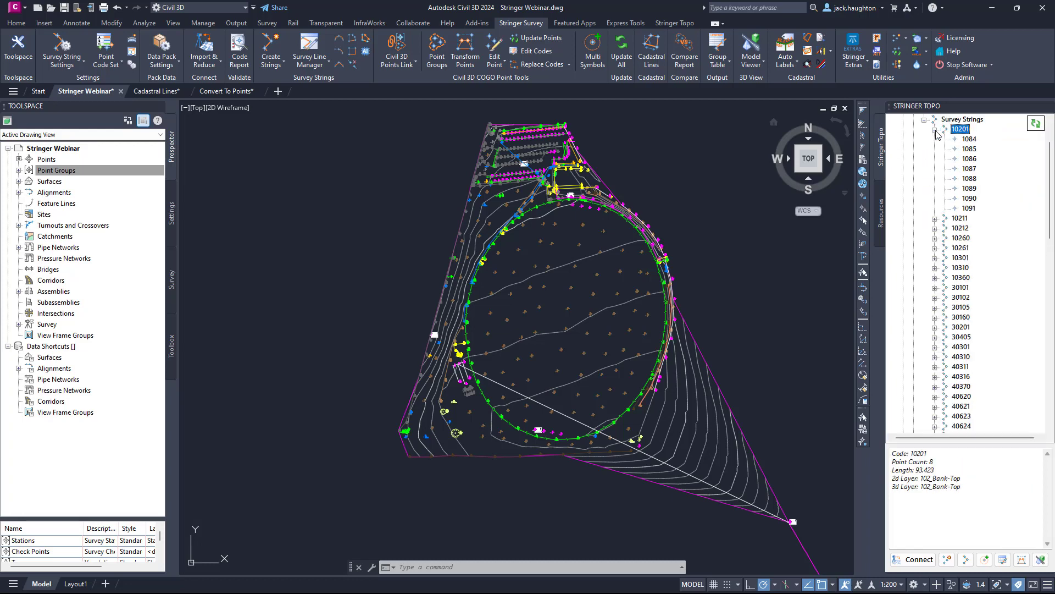
{"action": "left_click", "coordinate": [969, 139]}
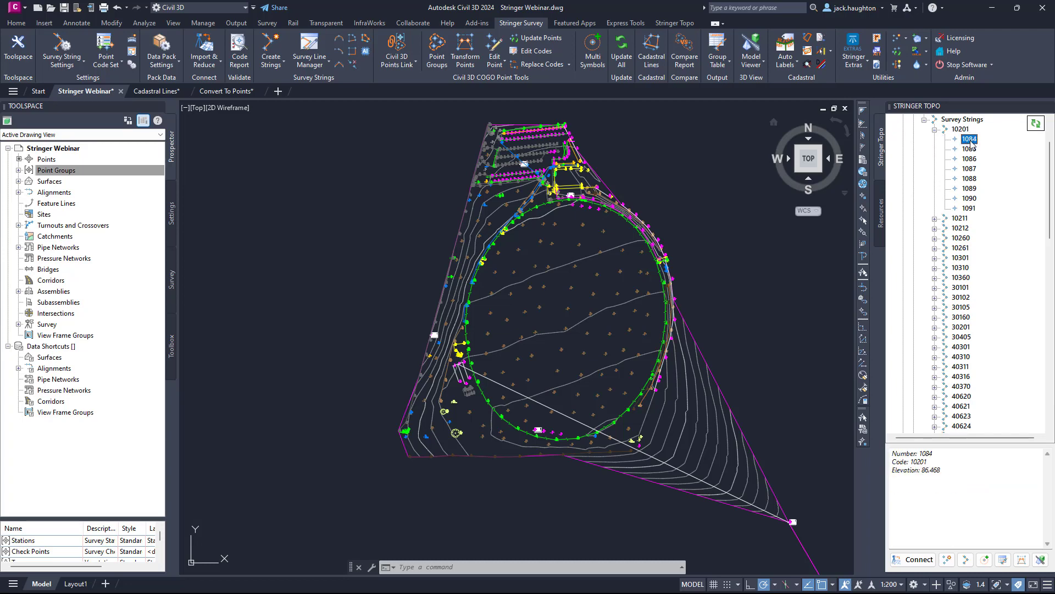
View the string editing options available for point 1084, dismiss them, and collapse survey string 10201.
{"action": "right_click", "coordinate": [969, 143]}
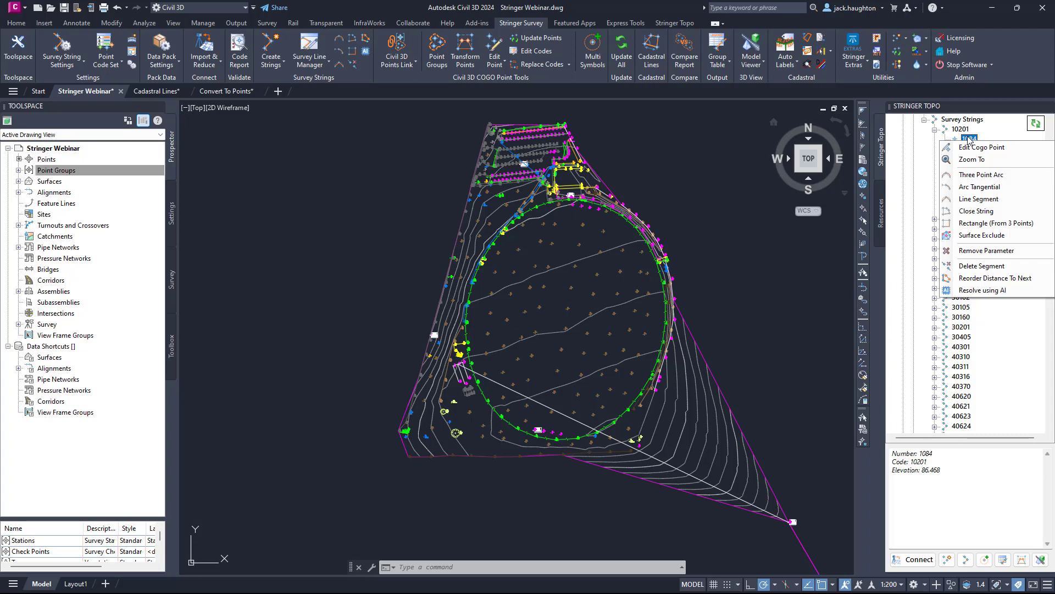
{"action": "left_click", "coordinate": [936, 129]}
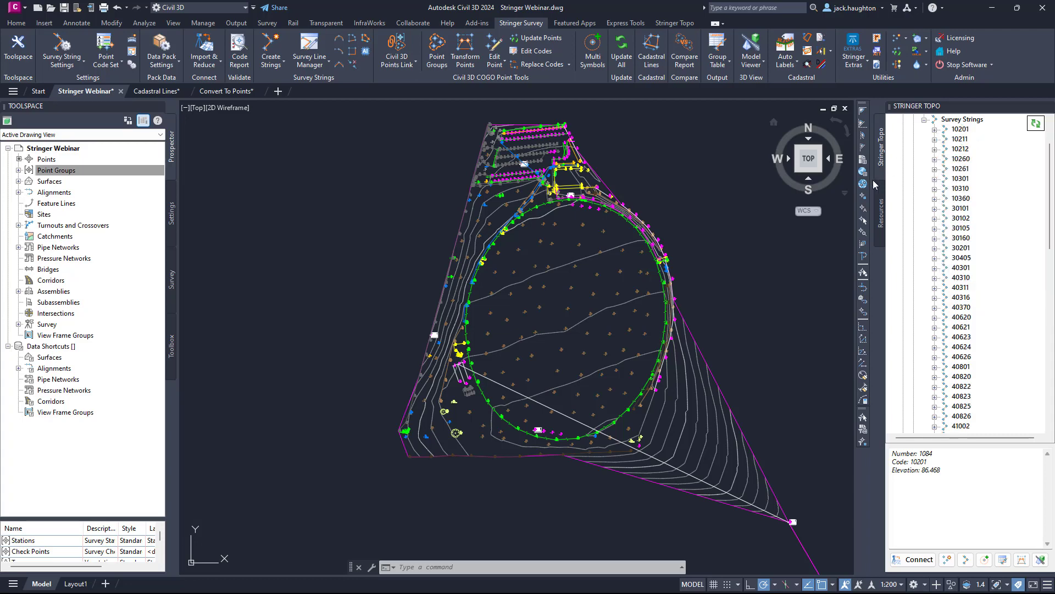
Locate survey string 53140 in the drawing and expand its list of points.
{"action": "scroll", "coordinate": [550, 165], "scroll_direction": "up", "scroll_amount": 5}
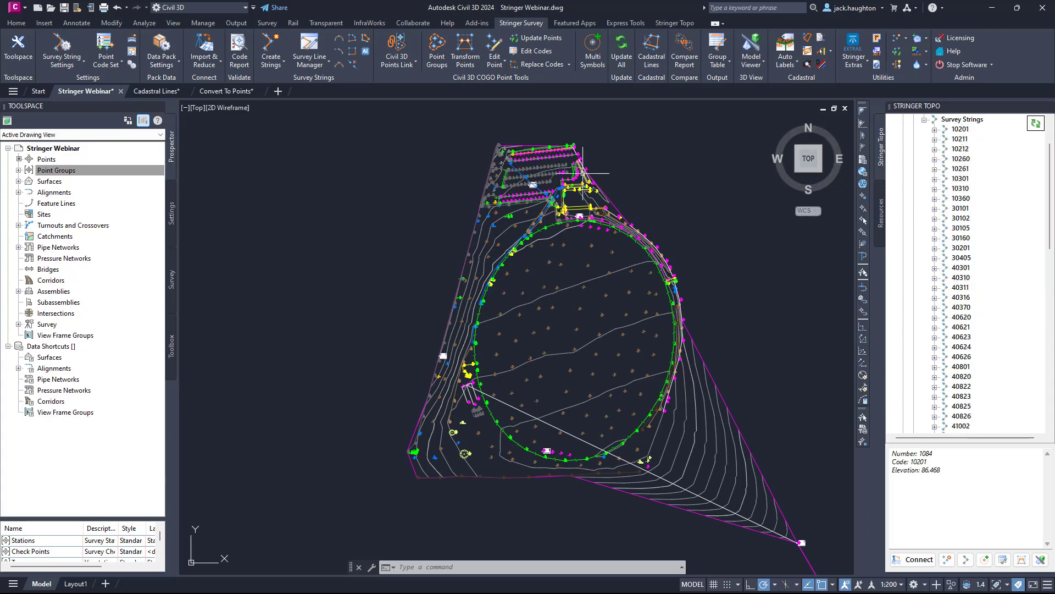
{"action": "scroll", "coordinate": [543, 165], "scroll_direction": "up", "scroll_amount": 8}
{"action": "mouse_move", "coordinate": [614, 148]}
{"action": "middle_mouse_down"}
{"action": "mouse_move", "coordinate": [566, 238]}
{"action": "mouse_move", "coordinate": [569, 255]}
{"action": "middle_mouse_up"}
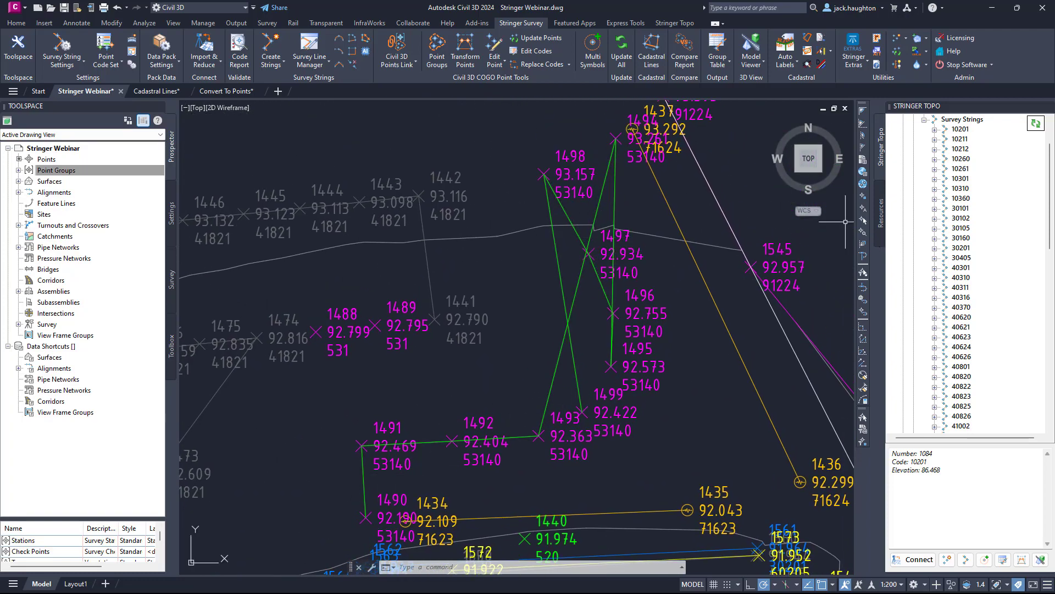
{"action": "scroll", "coordinate": [965, 388], "scroll_direction": "down", "scroll_amount": 5}
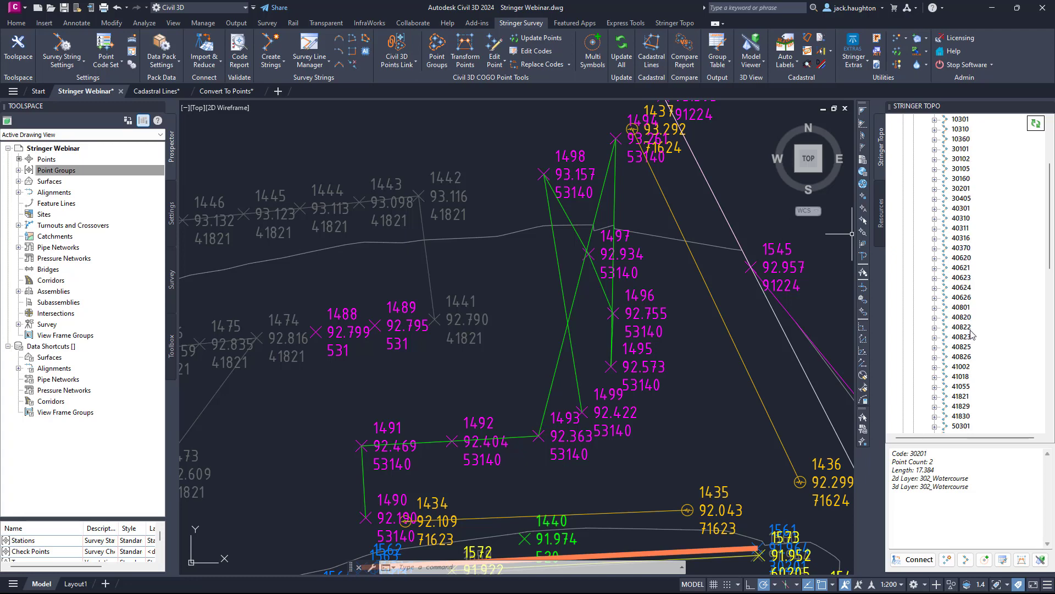
{"action": "left_click", "coordinate": [963, 378]}
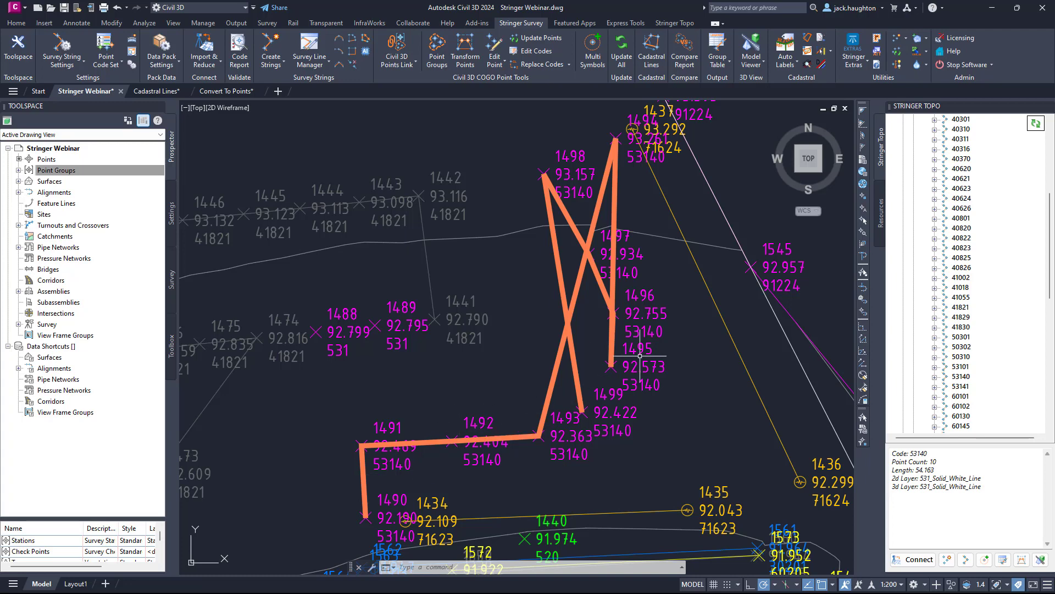
{"action": "key", "text": "Escape"}
{"action": "left_click", "coordinate": [935, 377]}
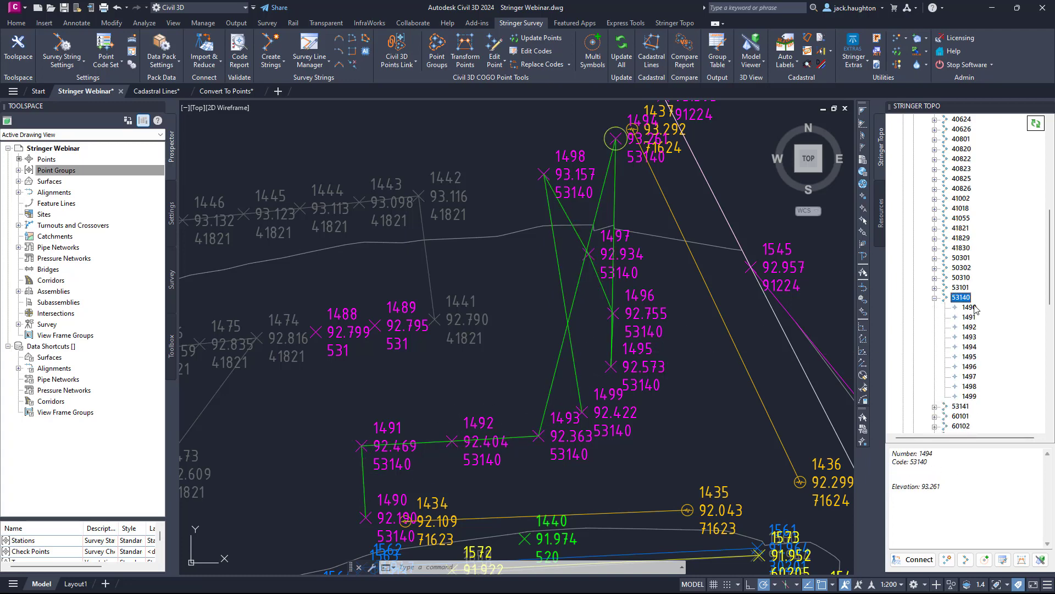
Review the string editing options for point 1490 and trace the point order of survey string 53140 from point 1490 onward.
{"action": "left_click", "coordinate": [969, 308]}
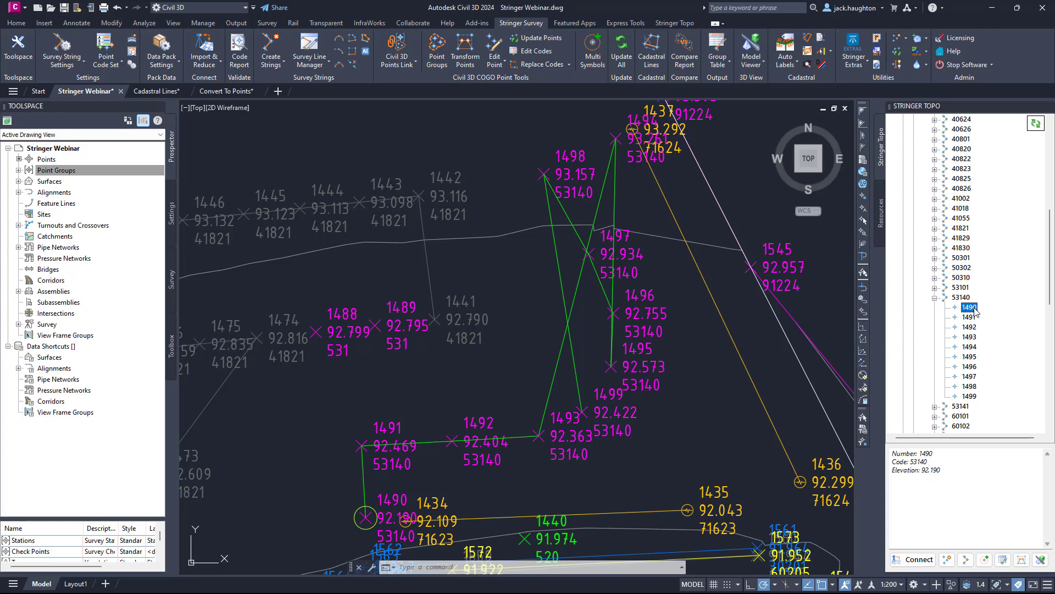
{"action": "right_click", "coordinate": [975, 311]}
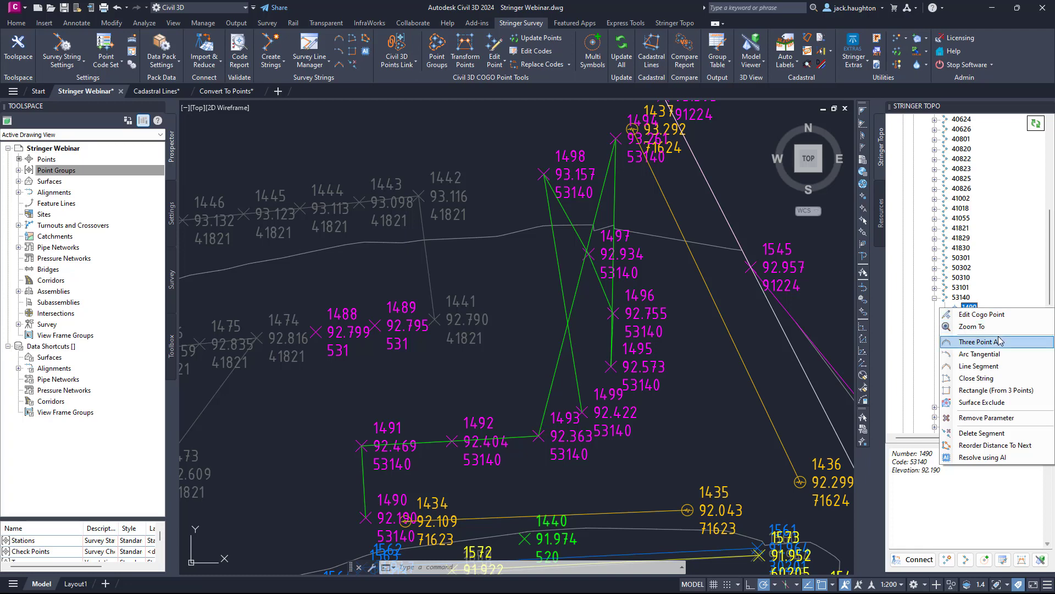
{"action": "left_click", "coordinate": [986, 445]}
{"action": "left_click", "coordinate": [934, 304]}
{"action": "left_click", "coordinate": [976, 310]}
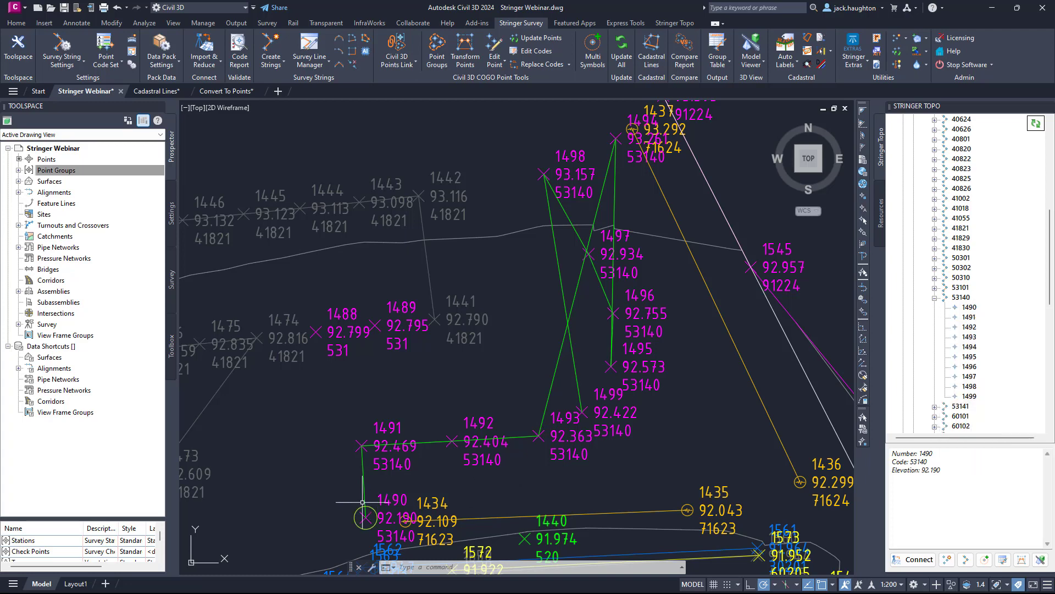
{"action": "left_click", "coordinate": [970, 317]}
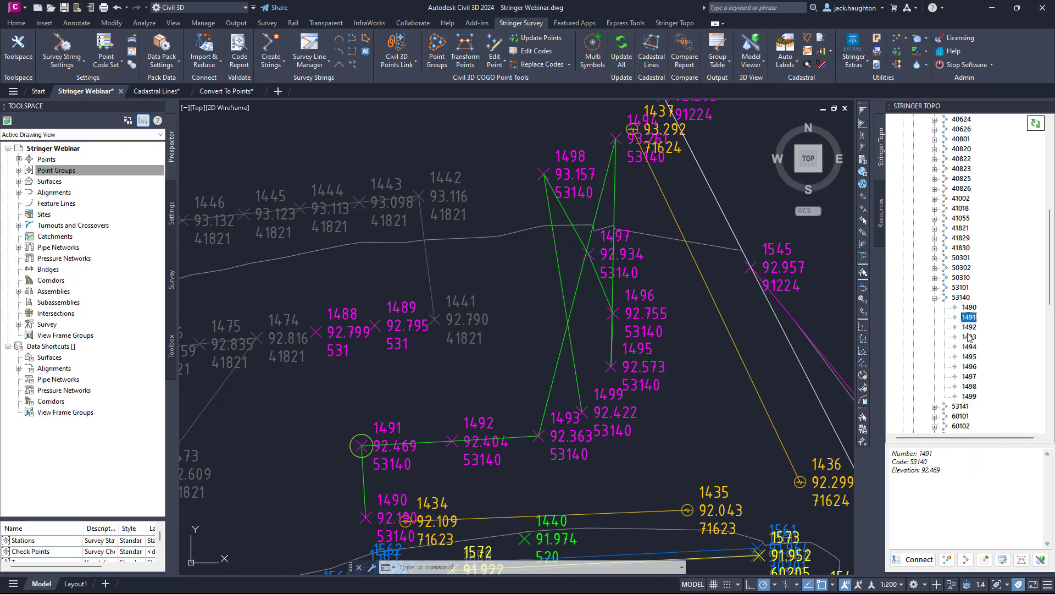
{"action": "left_click", "coordinate": [970, 327]}
{"action": "left_click", "coordinate": [969, 338]}
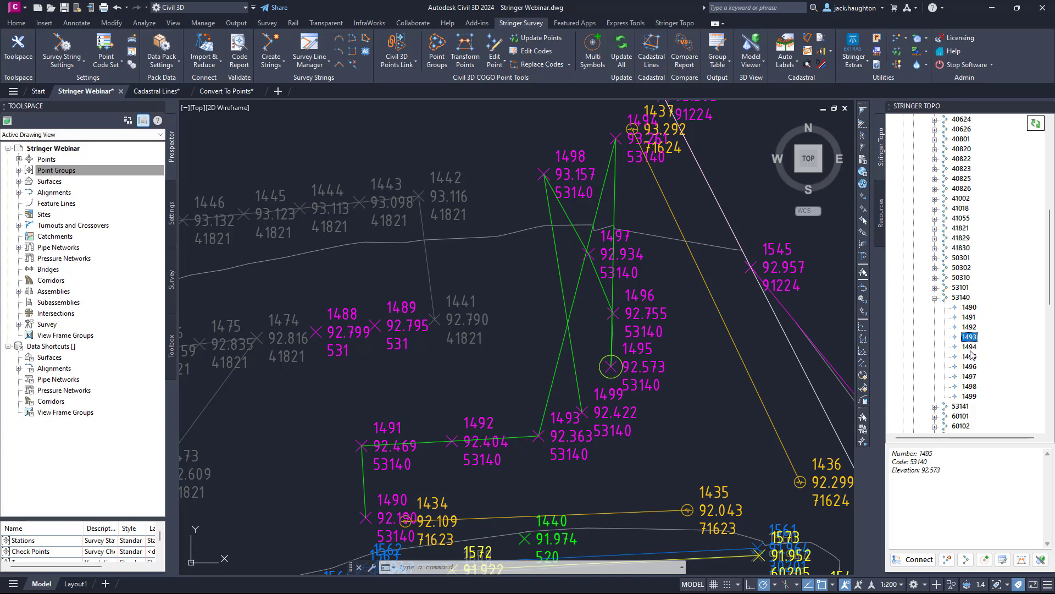
Reorder survey string 53140 by distance to next, starting from point 1490.
{"action": "left_click", "coordinate": [969, 307]}
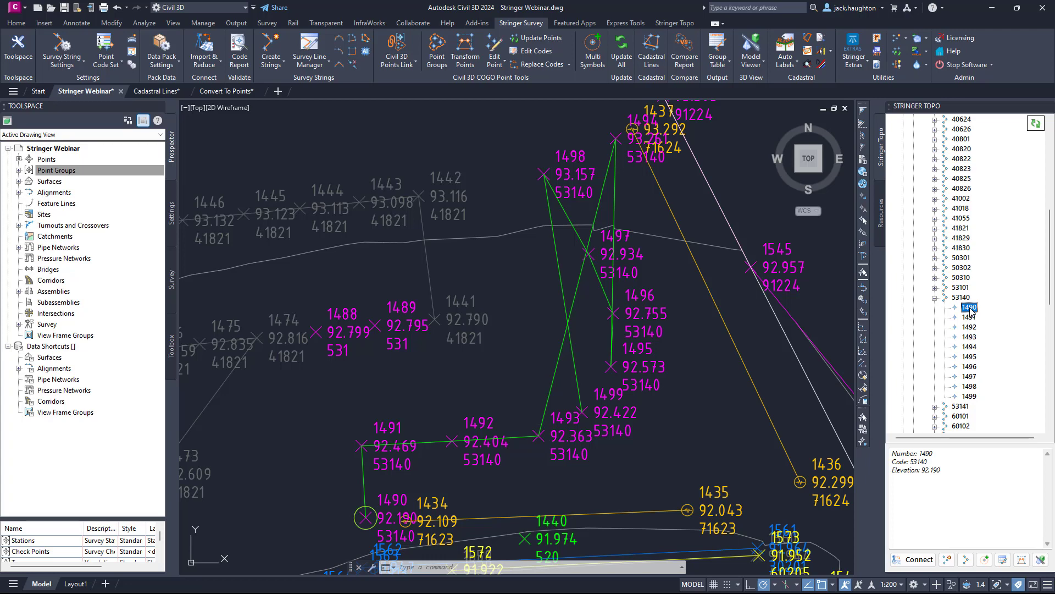
{"action": "right_click", "coordinate": [971, 310]}
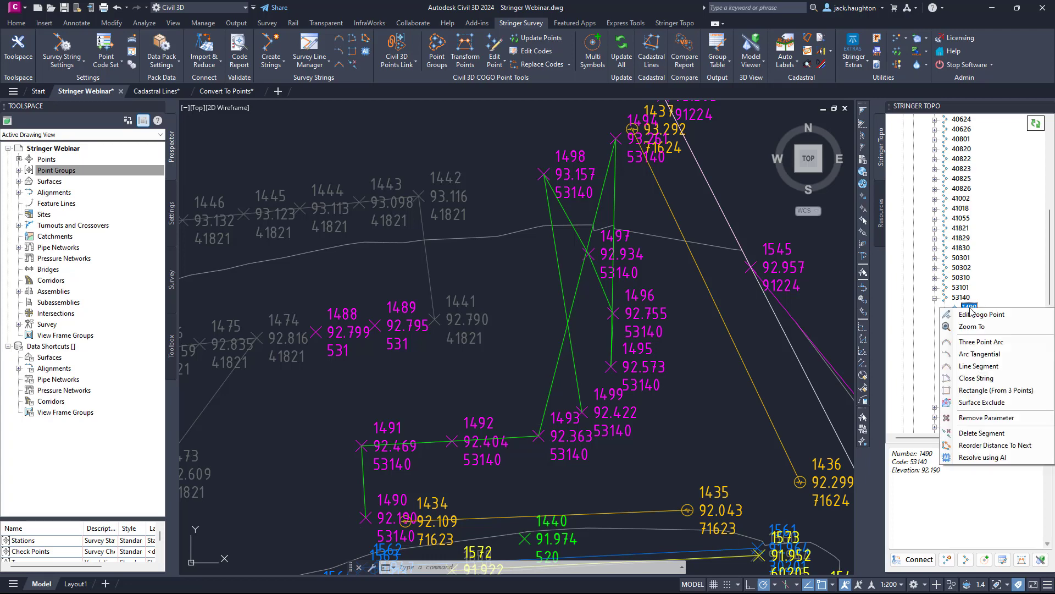
{"action": "left_click", "coordinate": [978, 445]}
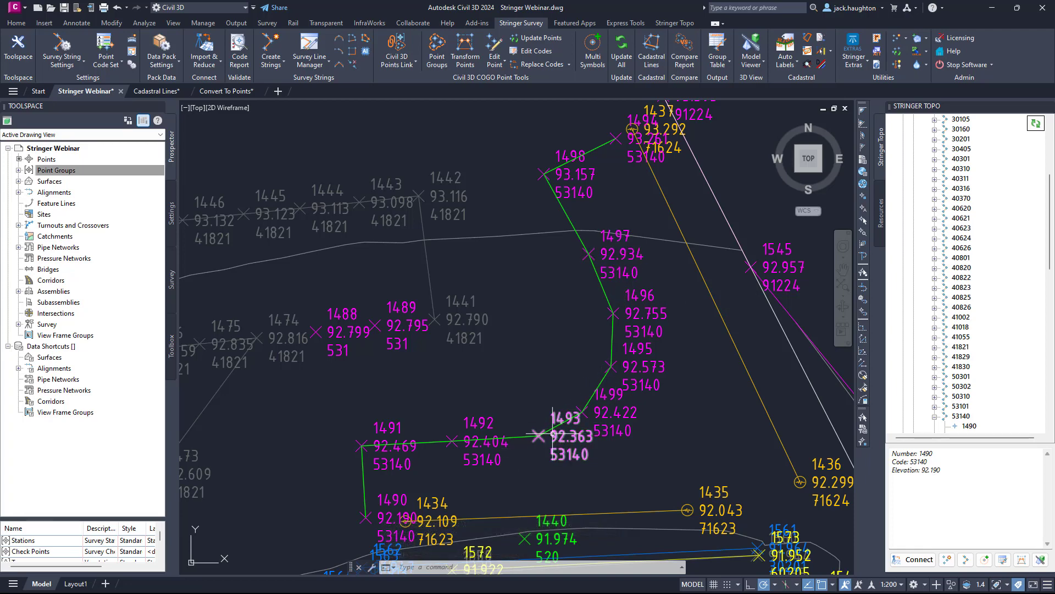
Apply a three point arc to survey string 53140 starting at point 1493.
{"action": "scroll", "coordinate": [984, 408], "scroll_direction": "down", "scroll_amount": 2}
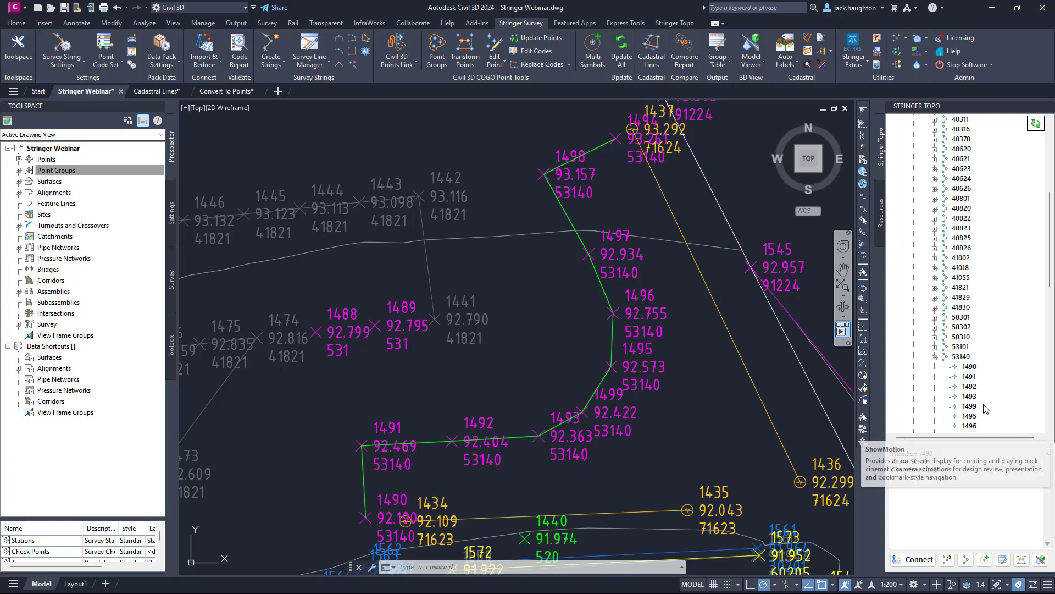
{"action": "left_click", "coordinate": [973, 396]}
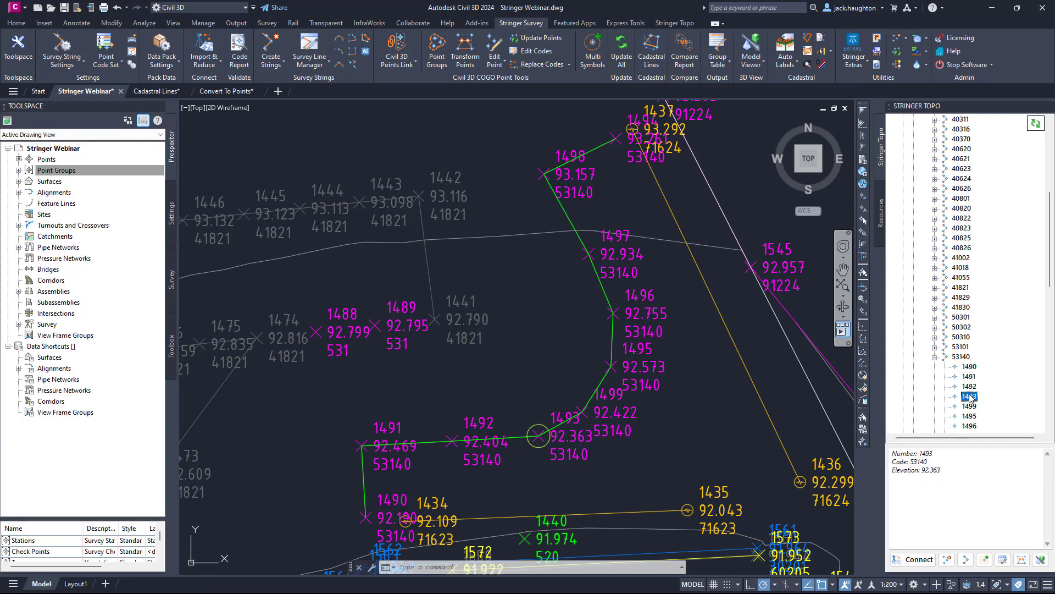
{"action": "right_click", "coordinate": [971, 397]}
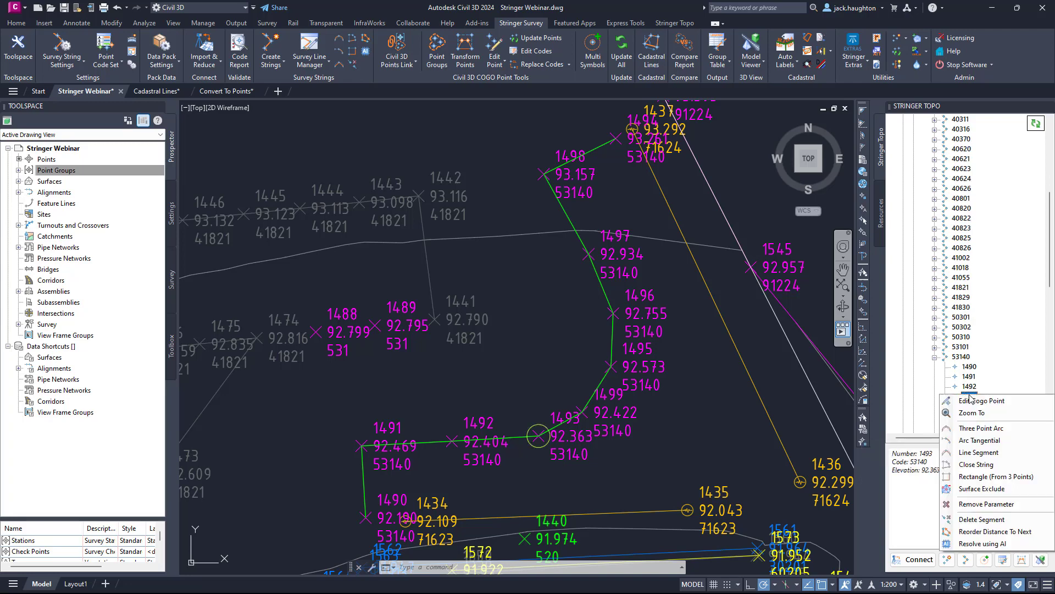
{"action": "left_click", "coordinate": [982, 428]}
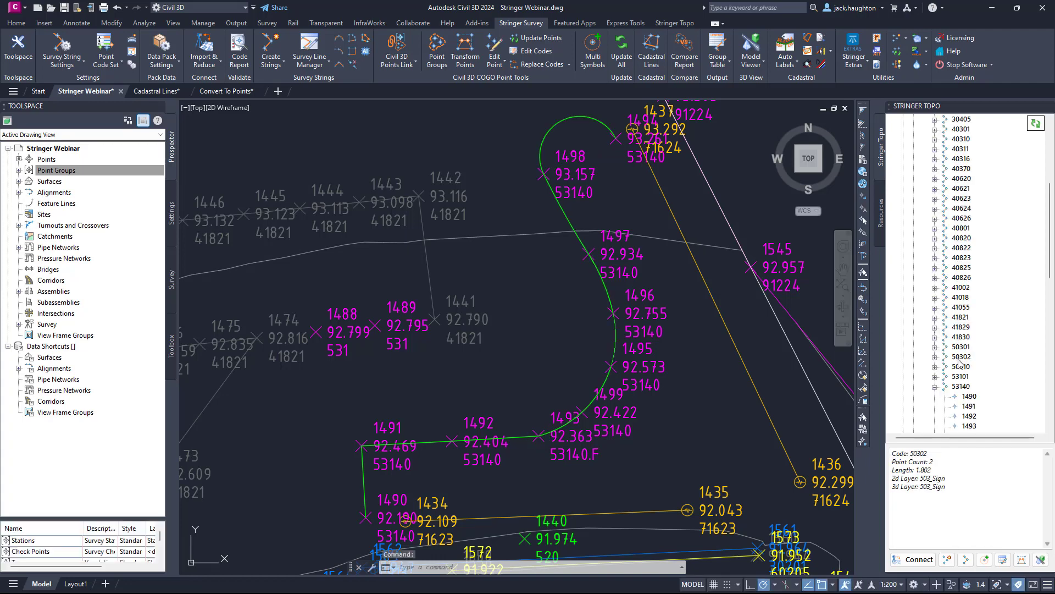
Set a line segment at point 1497 of survey string 53140 to end the arc there.
{"action": "scroll", "coordinate": [960, 362], "scroll_direction": "down", "scroll_amount": 2}
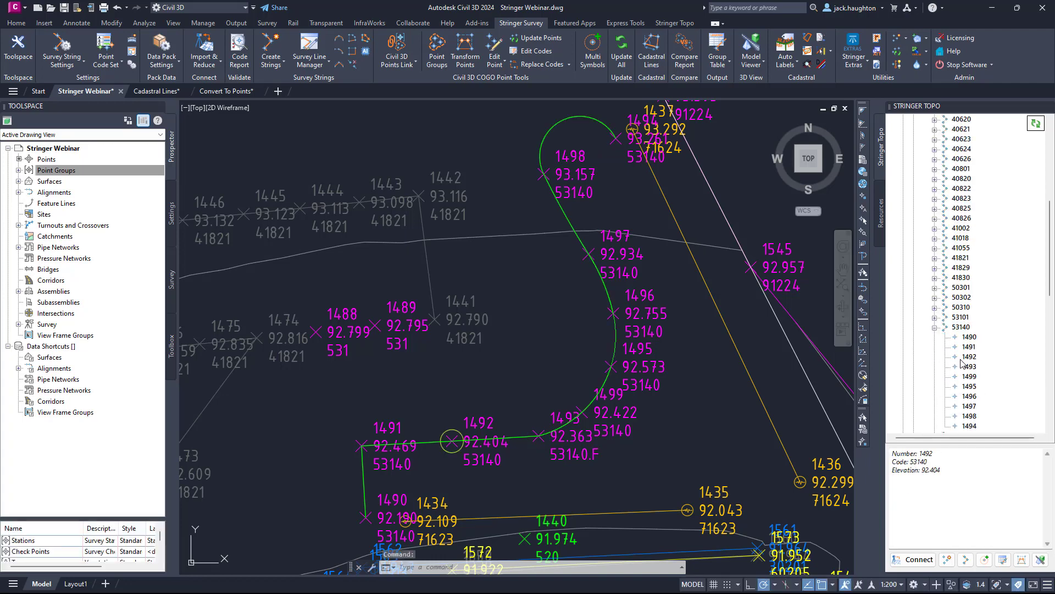
{"action": "right_click", "coordinate": [968, 406]}
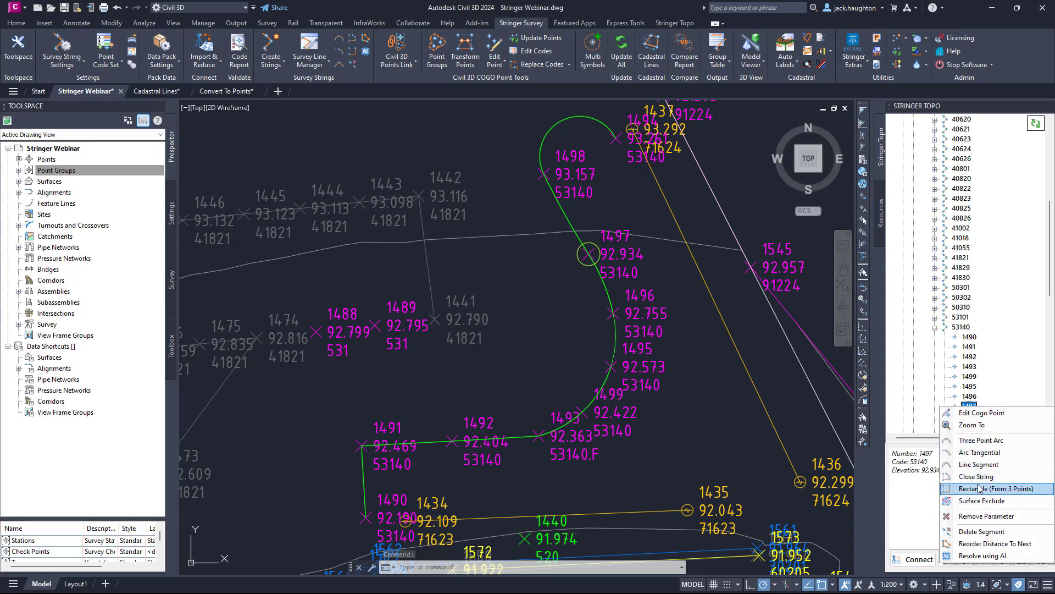
{"action": "left_click", "coordinate": [979, 465]}
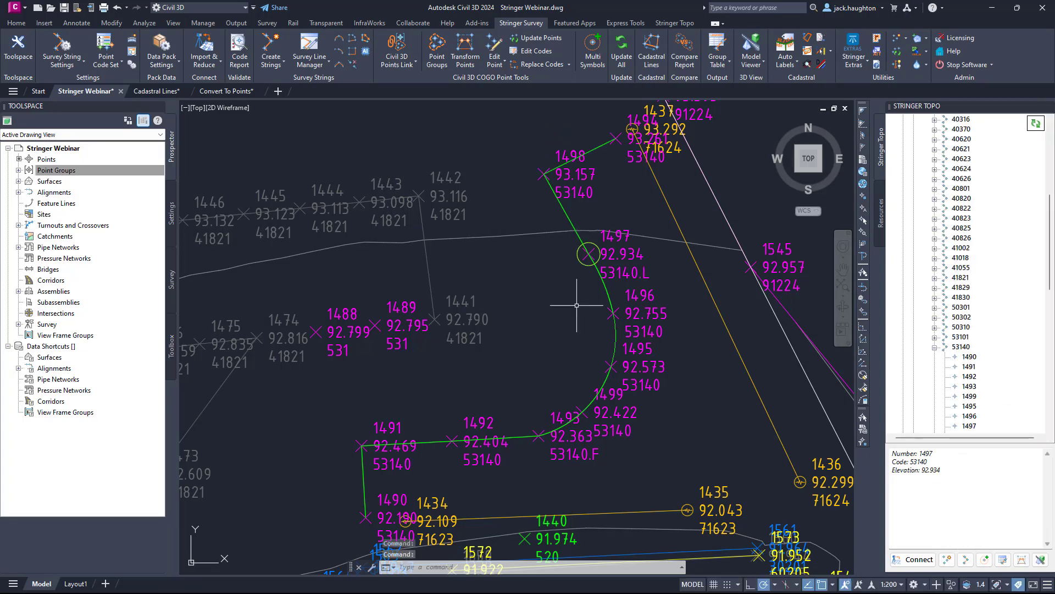
Collapse survey string 53140, then locate drain string 30160 and expand its list of points.
{"action": "scroll", "coordinate": [592, 308], "scroll_direction": "down", "scroll_amount": 2}
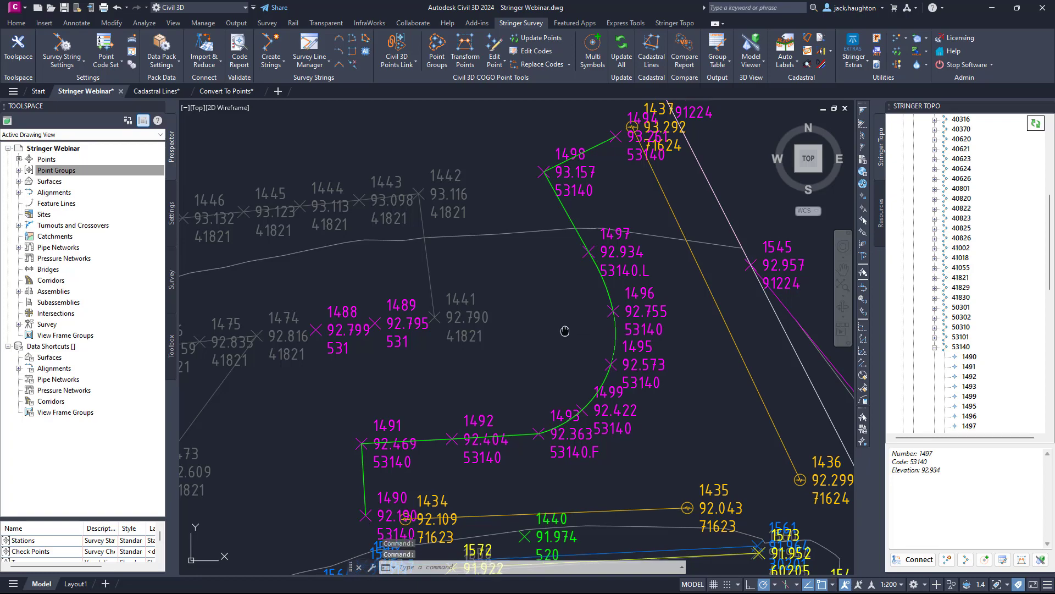
{"action": "scroll", "coordinate": [588, 302], "scroll_direction": "down", "scroll_amount": 4}
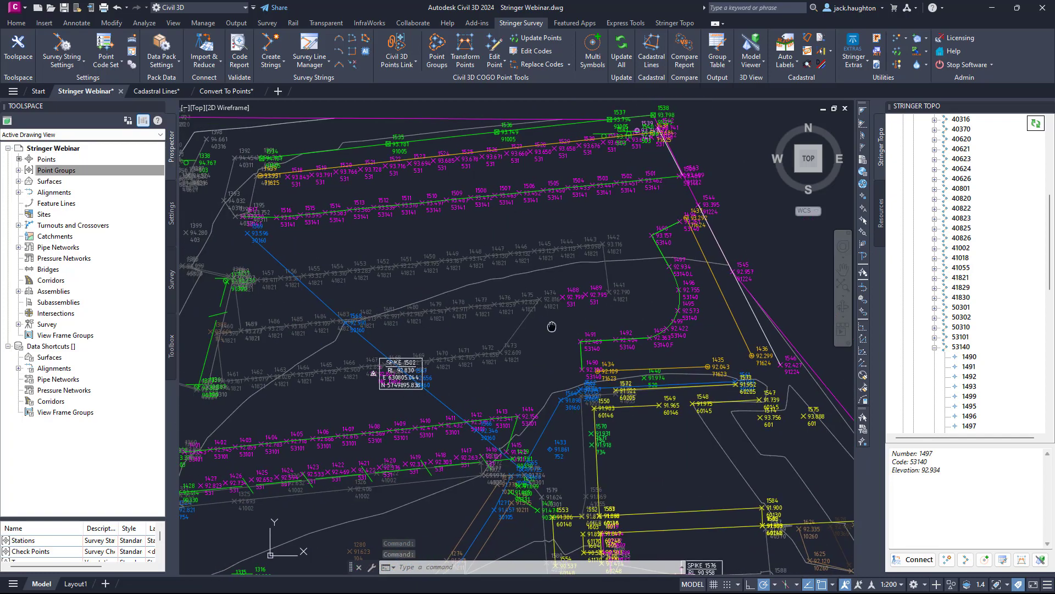
{"action": "scroll", "coordinate": [452, 329], "scroll_direction": "up", "scroll_amount": 2}
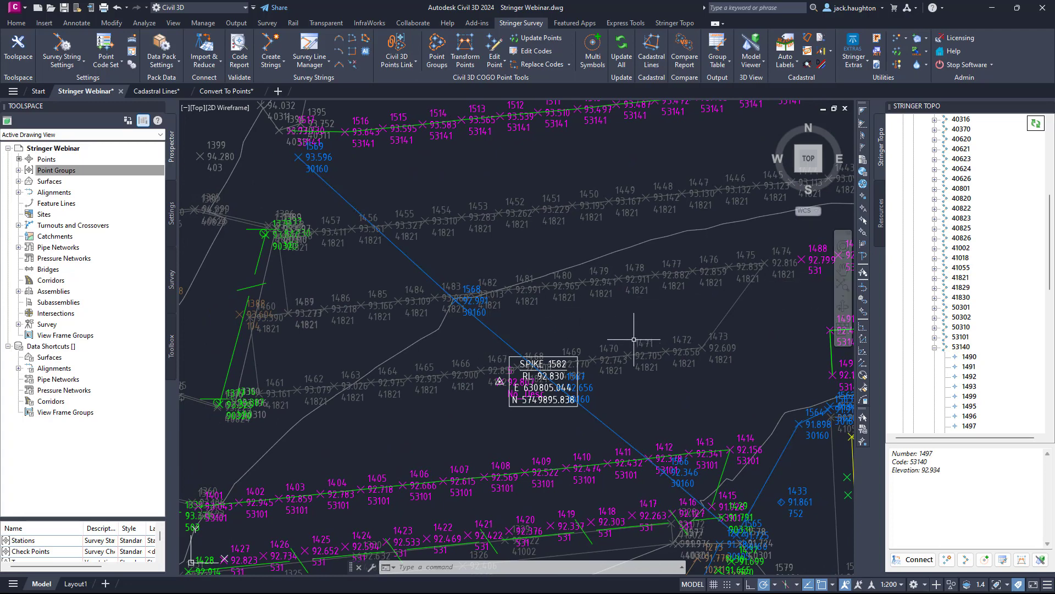
{"action": "left_click", "coordinate": [934, 348]}
{"action": "scroll", "coordinate": [973, 292], "scroll_direction": "up", "scroll_amount": 4}
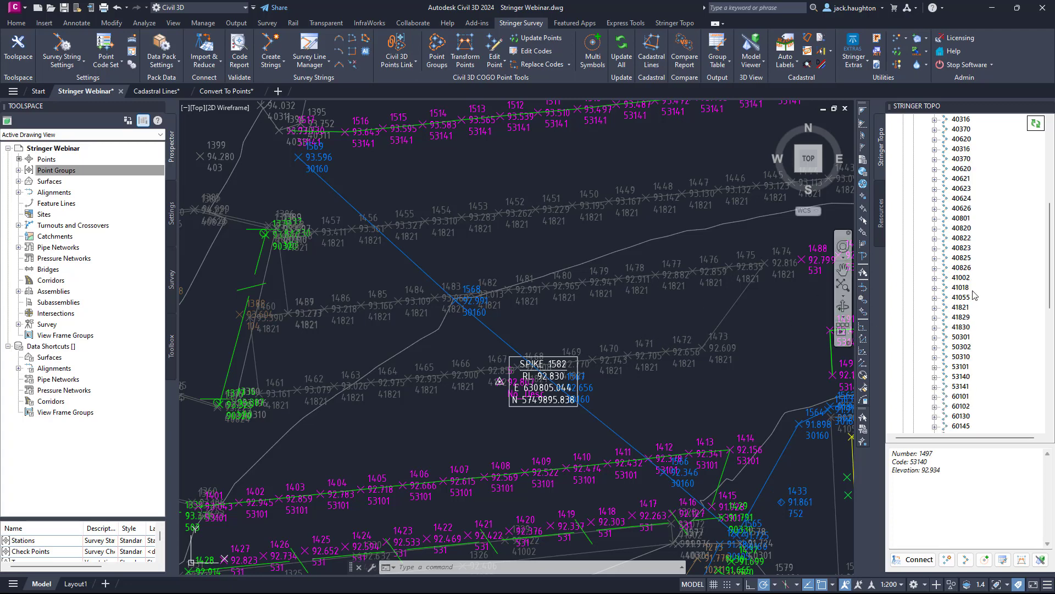
{"action": "left_click", "coordinate": [961, 178]}
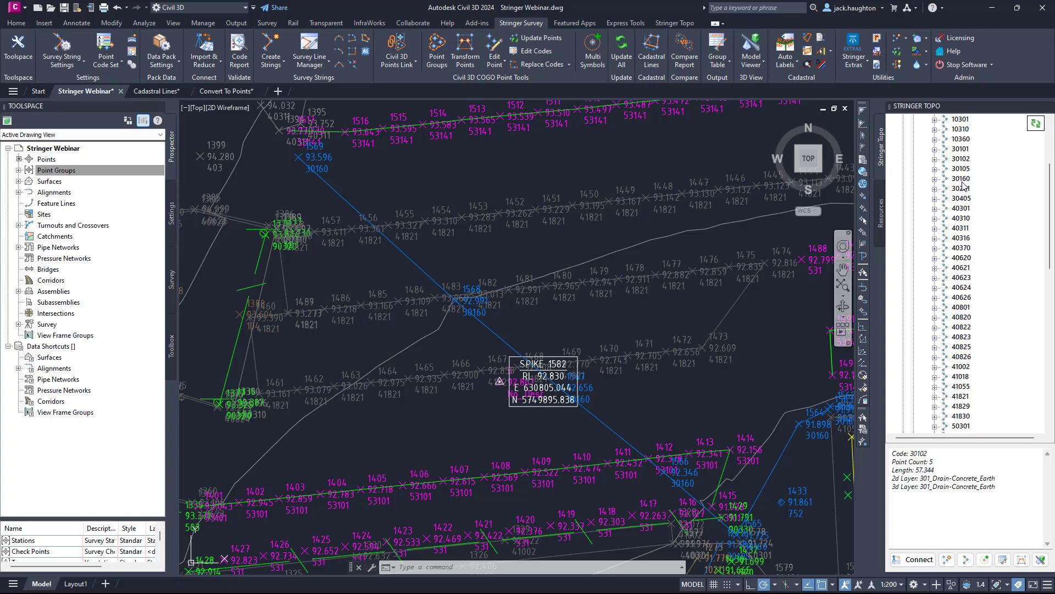
{"action": "left_click", "coordinate": [935, 180]}
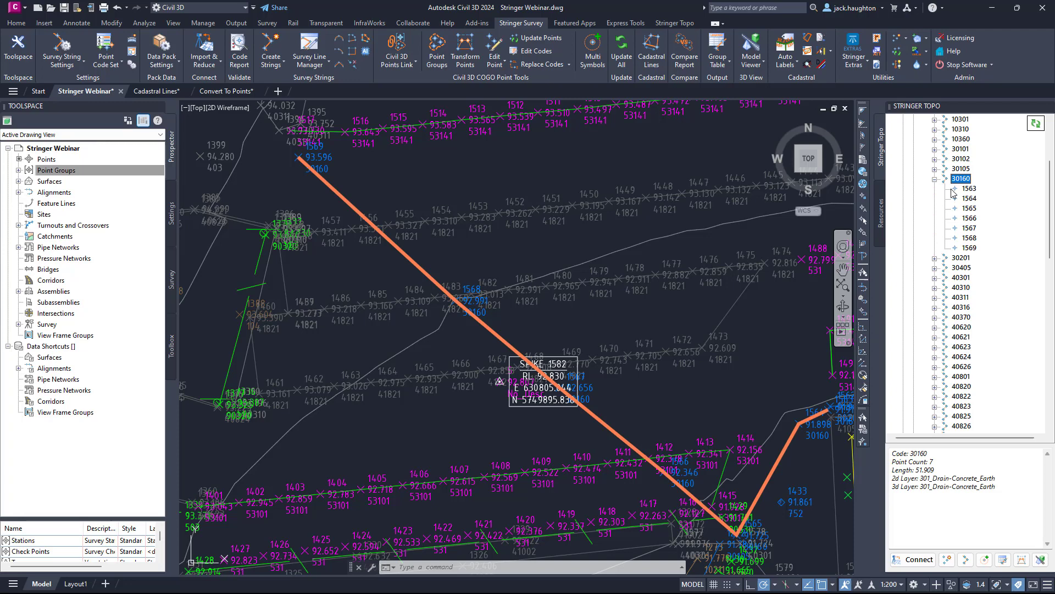
Delete the segment between points 1568 and 1569 of survey string 30160.
{"action": "left_click", "coordinate": [970, 219]}
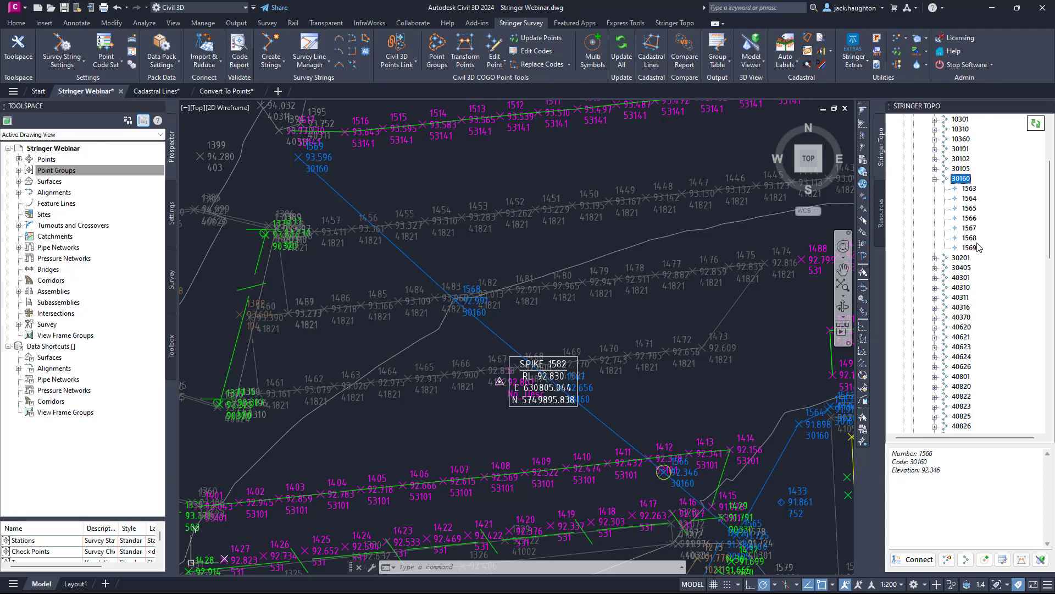
{"action": "left_click", "coordinate": [970, 237]}
{"action": "right_click", "coordinate": [972, 238]}
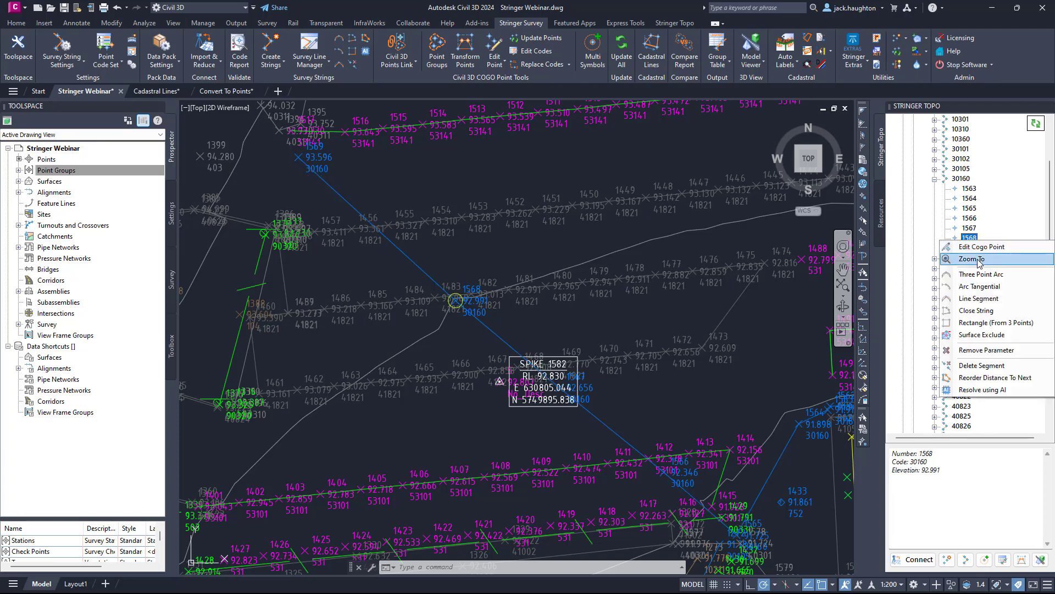
{"action": "left_click", "coordinate": [980, 365]}
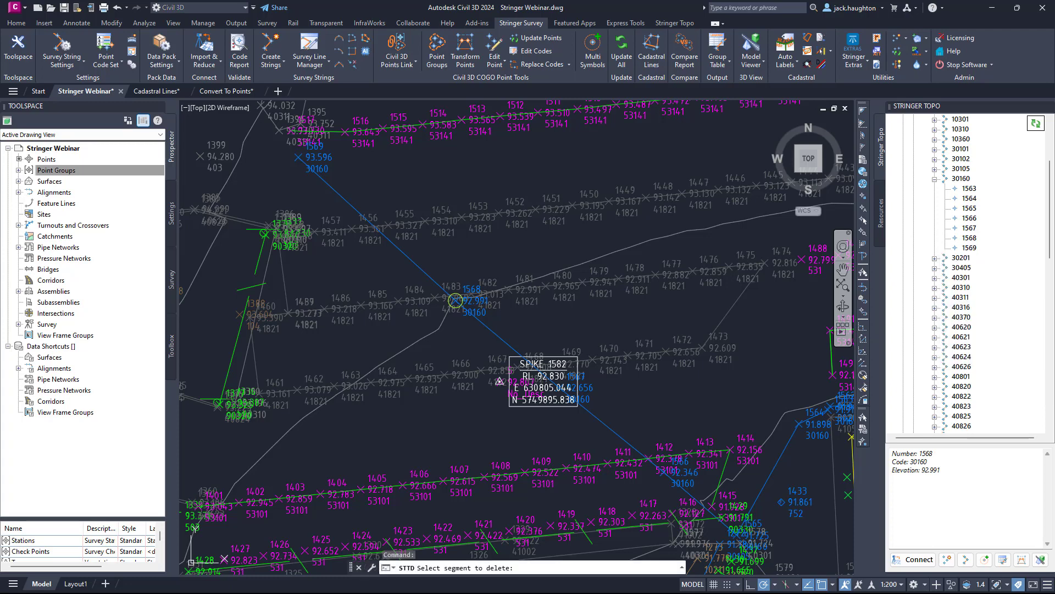
{"action": "left_click", "coordinate": [371, 222]}
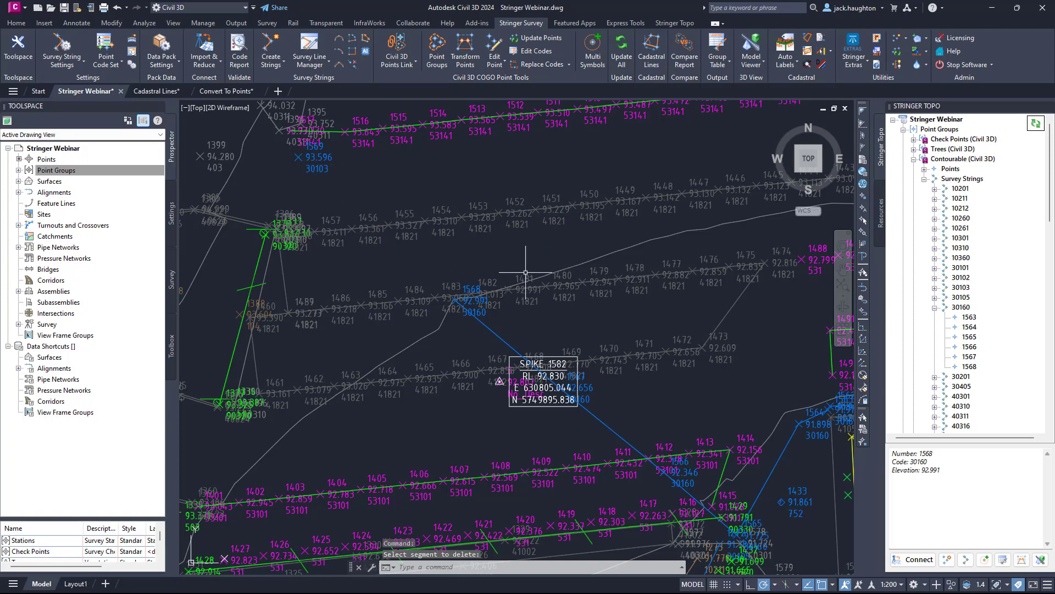
Collapse survey string 30160, then locate shed string 60210 and expand its list of points.
{"action": "scroll", "coordinate": [532, 264], "scroll_direction": "down", "scroll_amount": 8}
{"action": "middle_click_drag", "start_coordinate": [495, 424], "coordinate": [574, 202]}
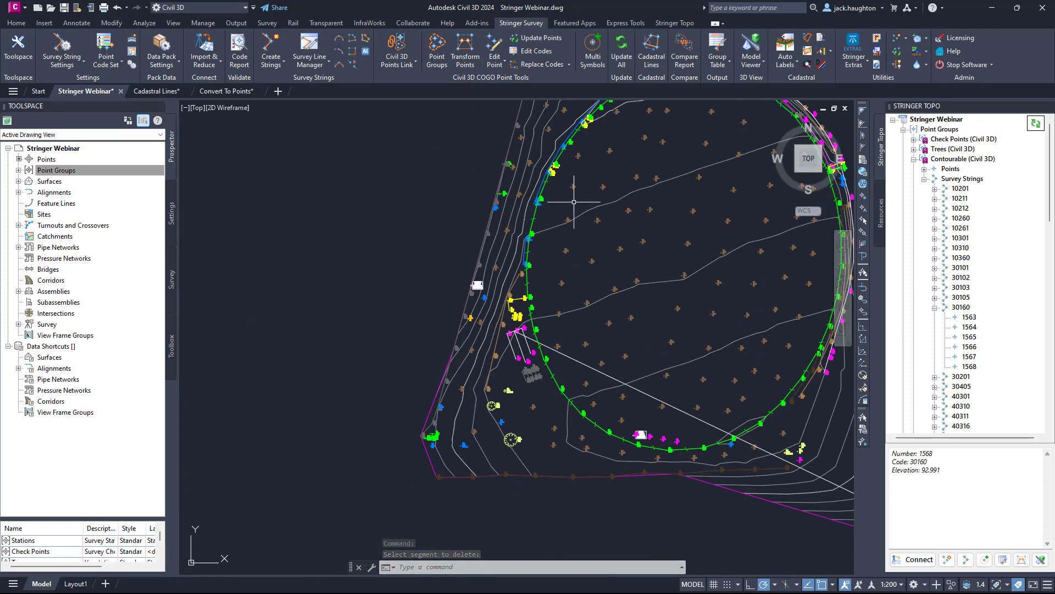
{"action": "scroll", "coordinate": [504, 306], "scroll_direction": "up", "scroll_amount": 6}
{"action": "scroll", "coordinate": [446, 309], "scroll_direction": "up", "scroll_amount": 4}
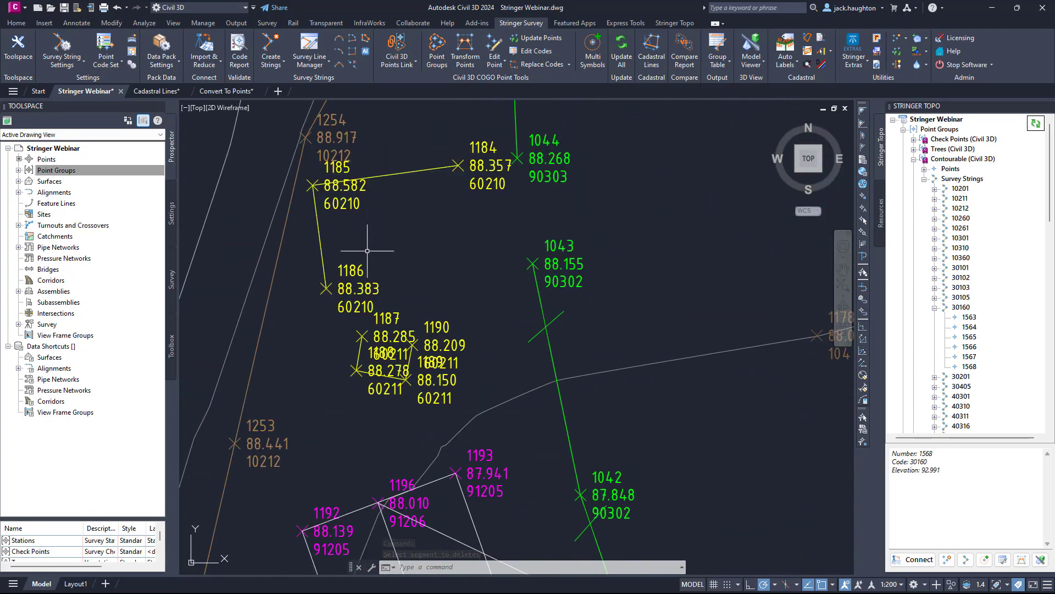
{"action": "left_click", "coordinate": [935, 308]}
{"action": "scroll", "coordinate": [958, 316], "scroll_direction": "down", "scroll_amount": 10}
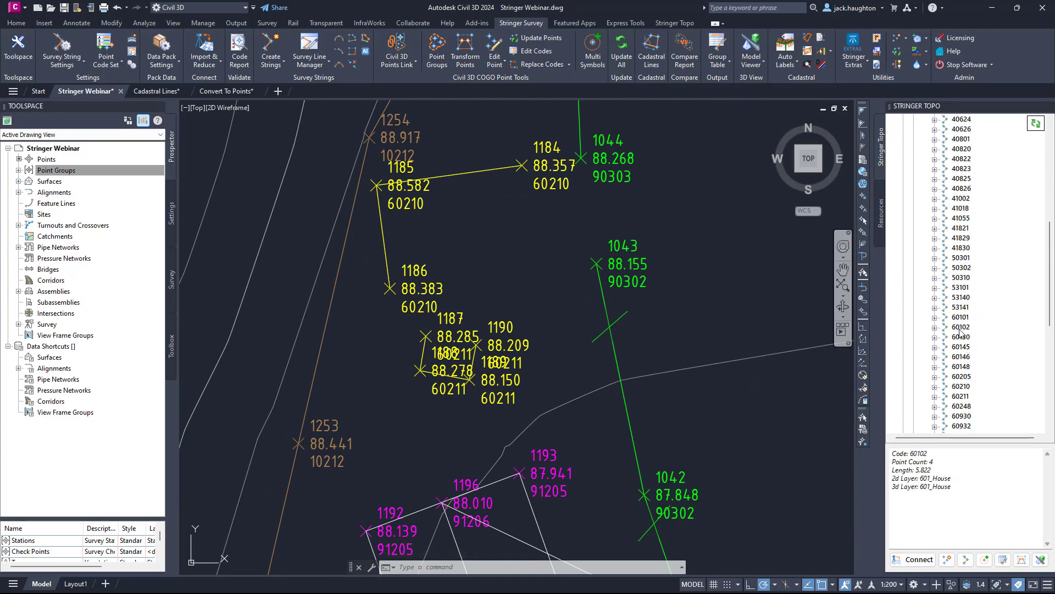
{"action": "left_click", "coordinate": [967, 387]}
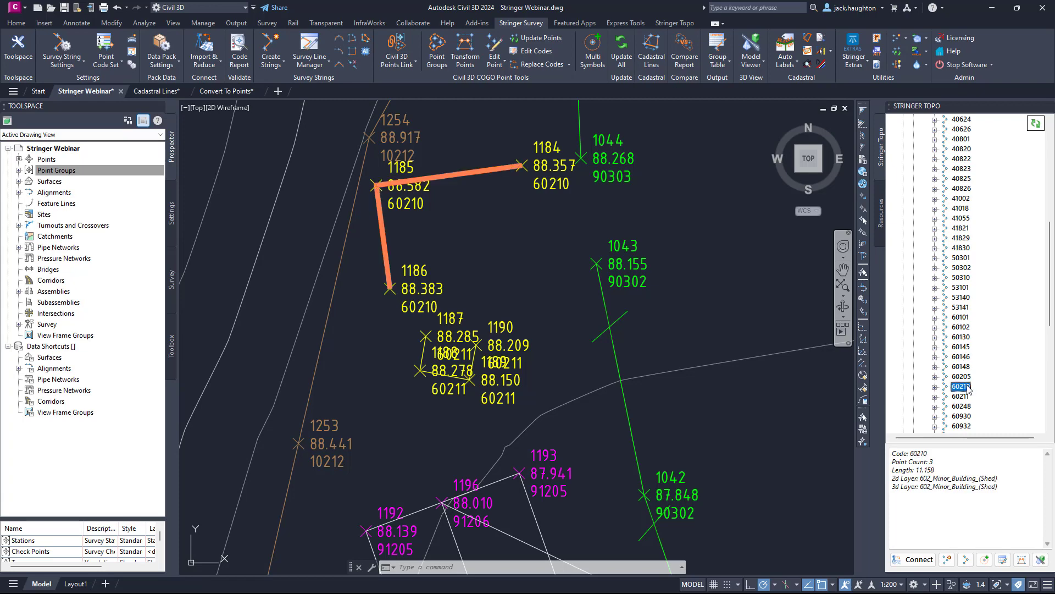
{"action": "left_click", "coordinate": [935, 388]}
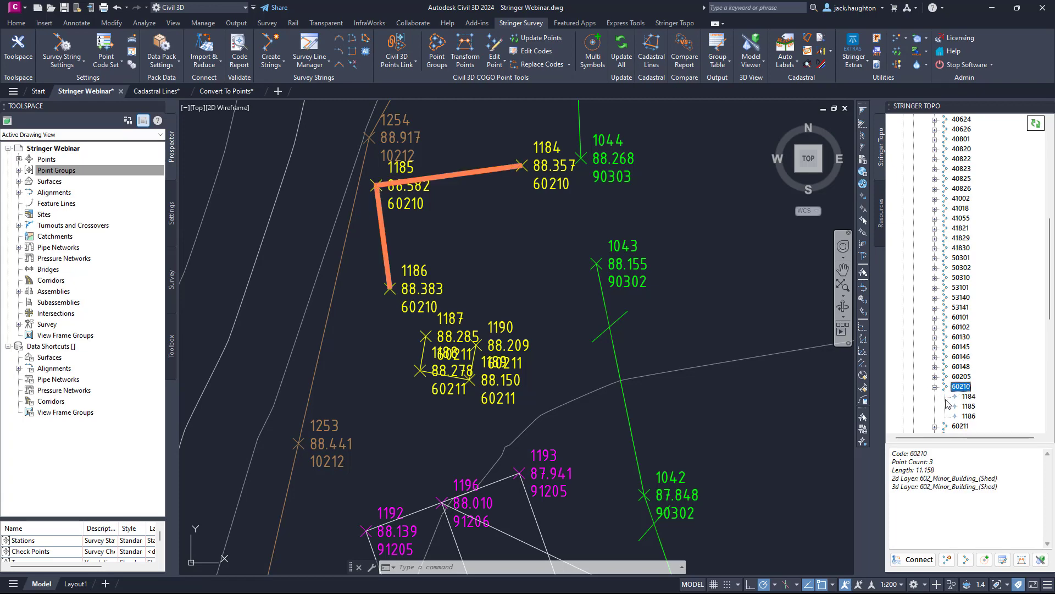
Apply Rectangle (From 3 Points) to survey string 60210 at point 1185.
{"action": "left_click", "coordinate": [969, 406]}
{"action": "right_click", "coordinate": [970, 405]}
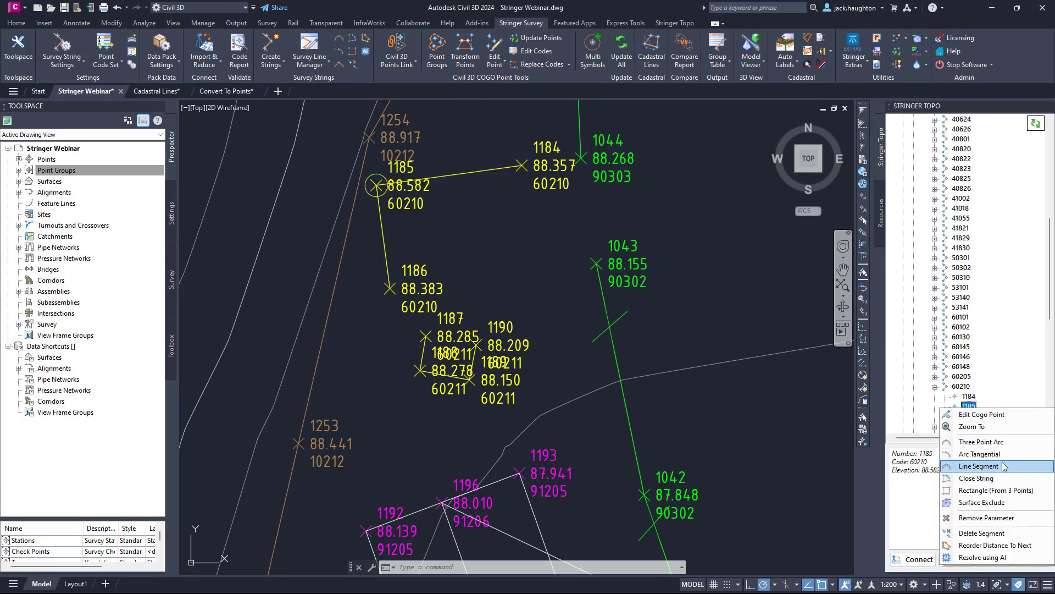
{"action": "left_click", "coordinate": [996, 489]}
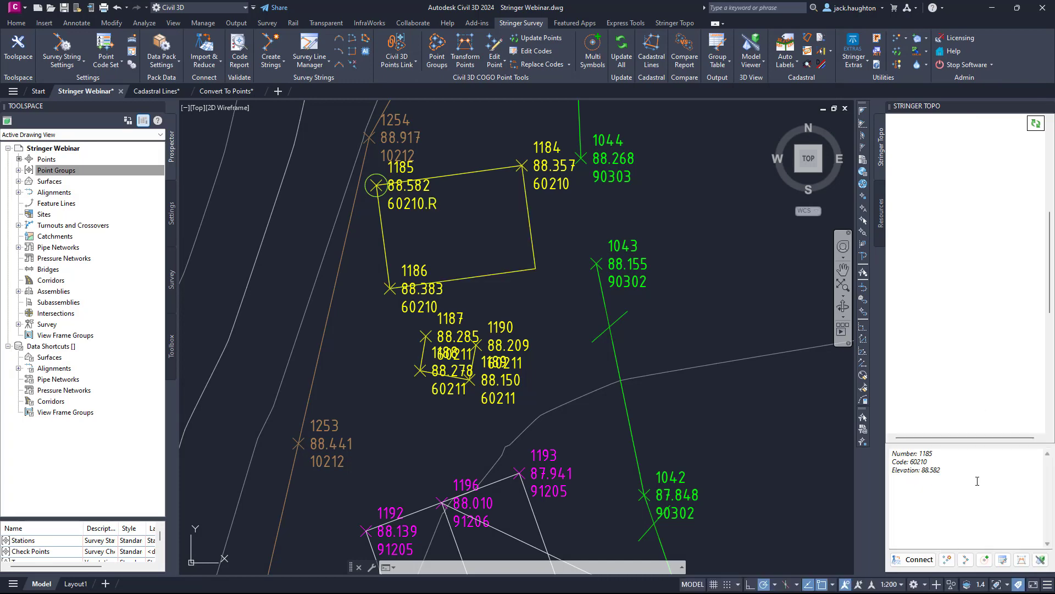
{"action": "left_click", "coordinate": [965, 407]}
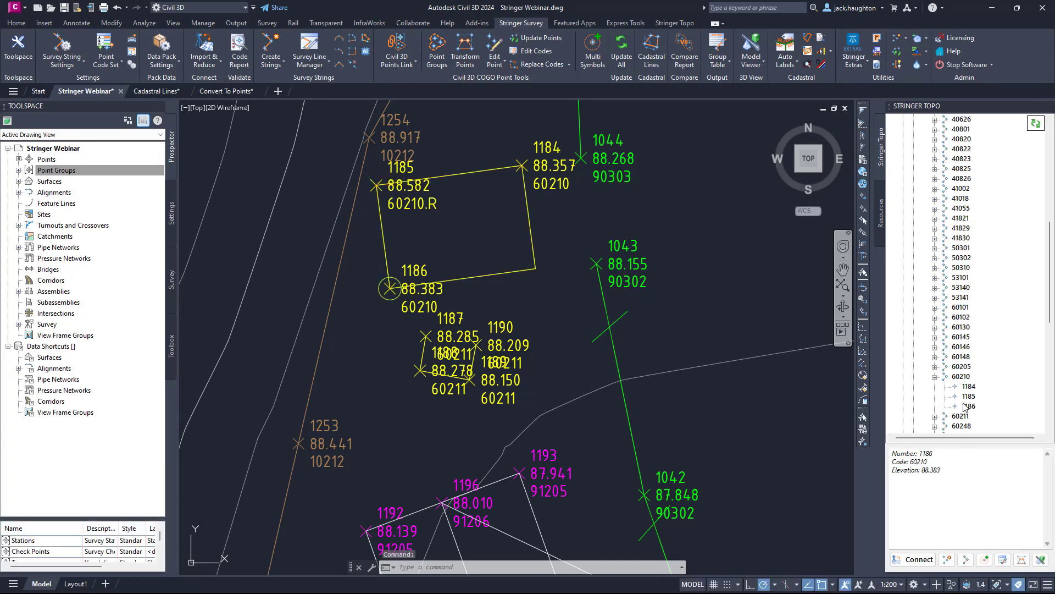
Expand survey string 60211 and close the string at point 1189.
{"action": "left_click", "coordinate": [935, 416]}
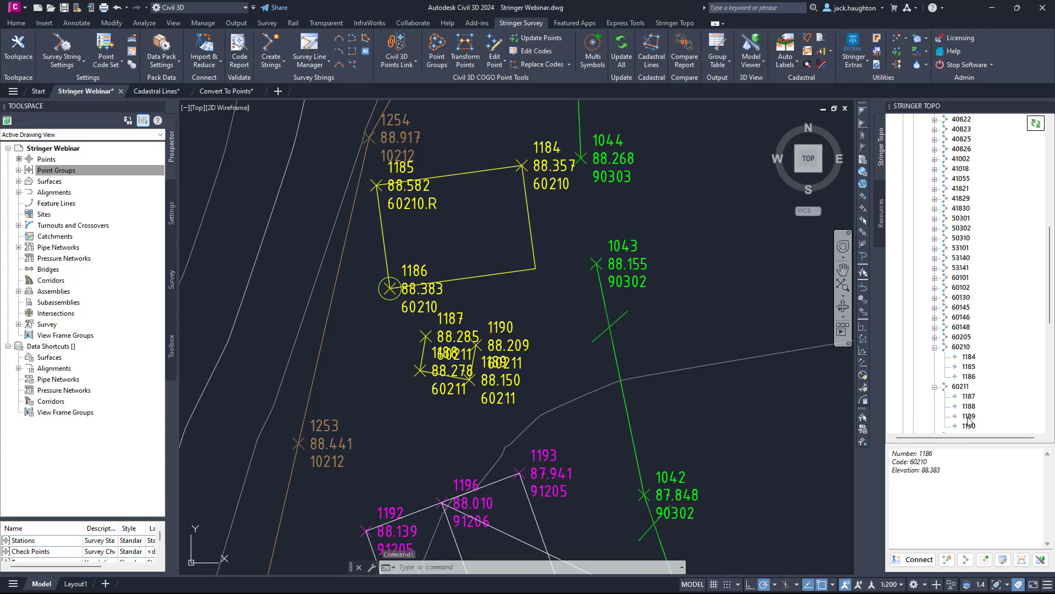
{"action": "left_click", "coordinate": [970, 417]}
{"action": "right_click", "coordinate": [972, 418]}
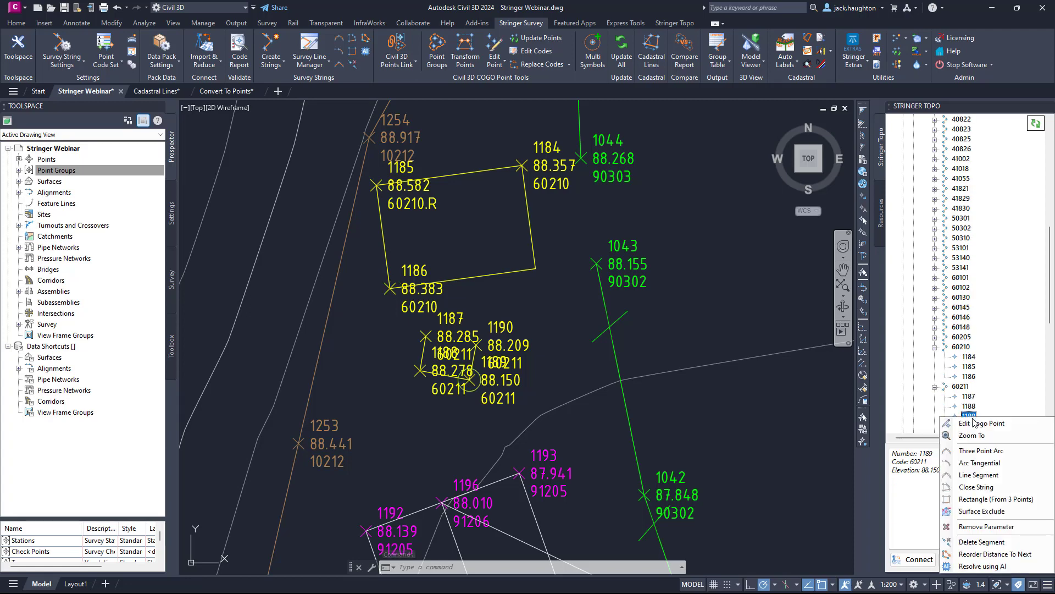
{"action": "left_click", "coordinate": [994, 489]}
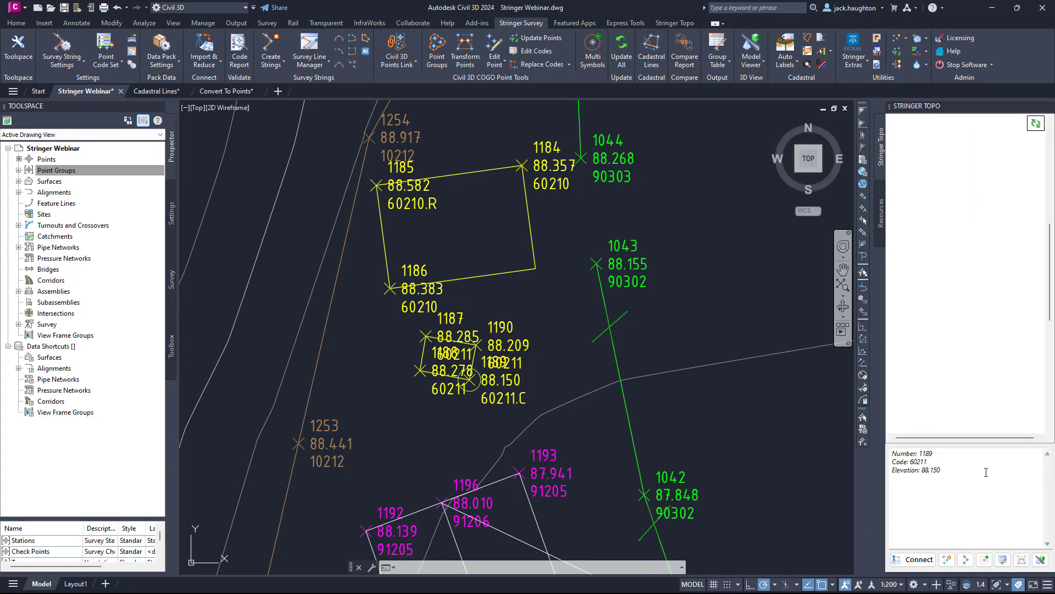
Collapse survey strings 60211 and 60210 and clear the highlighting in the drawing.
{"action": "left_click", "coordinate": [937, 400]}
{"action": "left_click", "coordinate": [935, 396]}
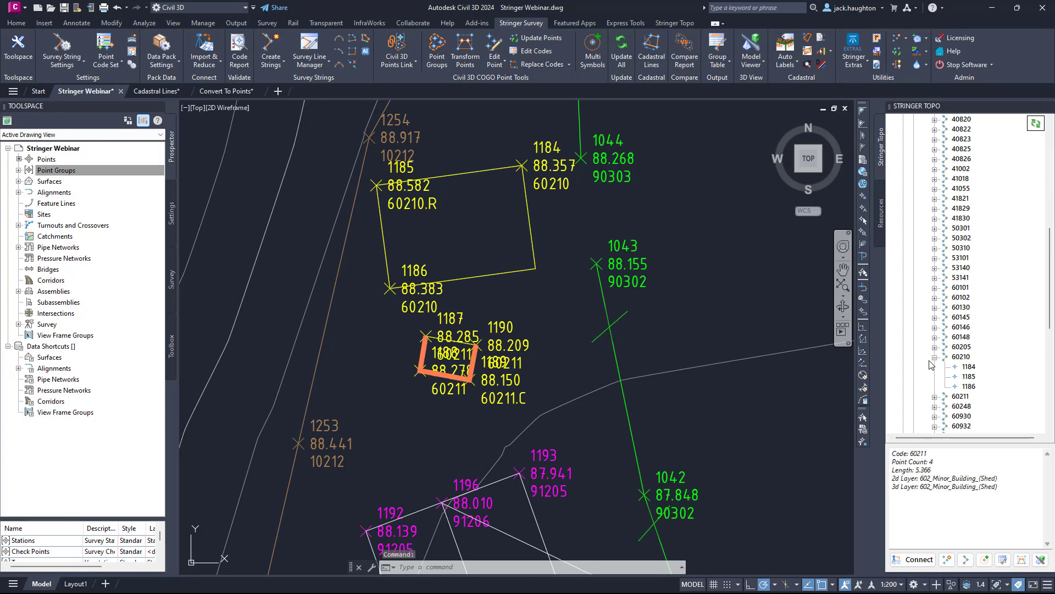
{"action": "left_click", "coordinate": [935, 357]}
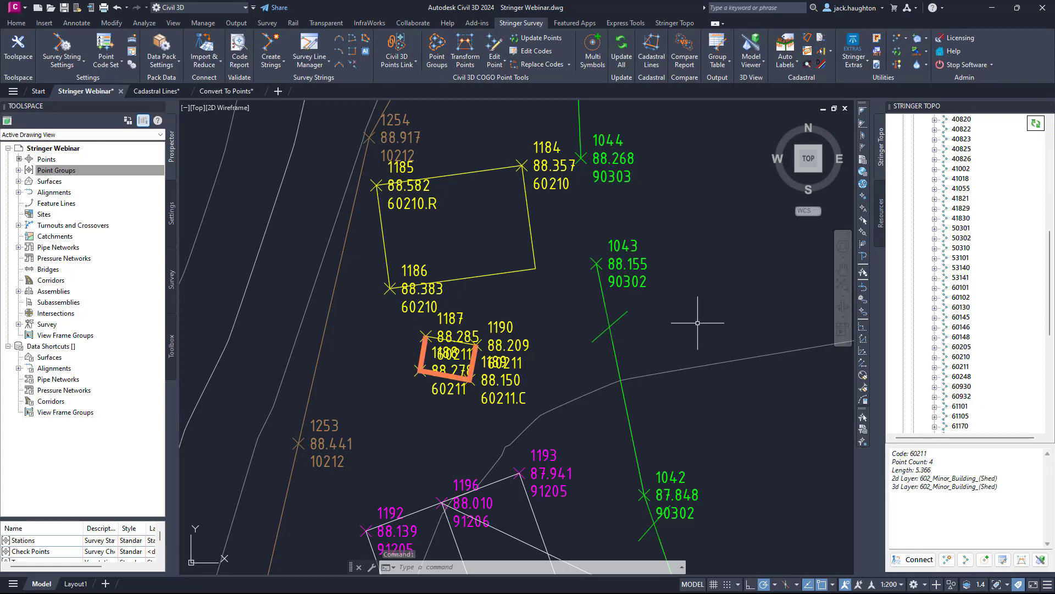
{"action": "key", "text": "Escape"}
{"action": "left_click", "coordinate": [714, 310]}
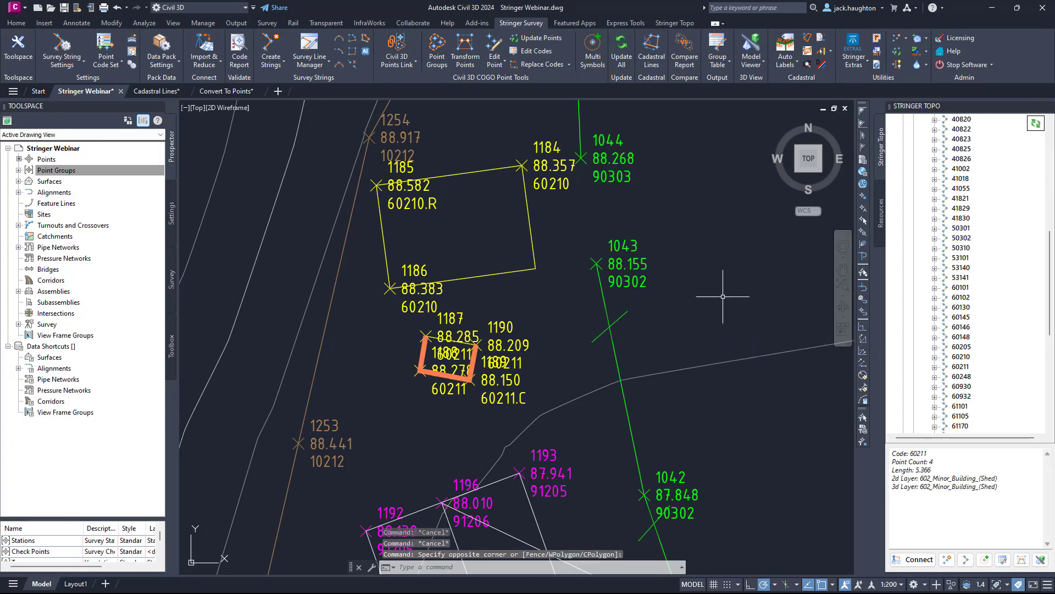
{"action": "key", "text": "Escape"}
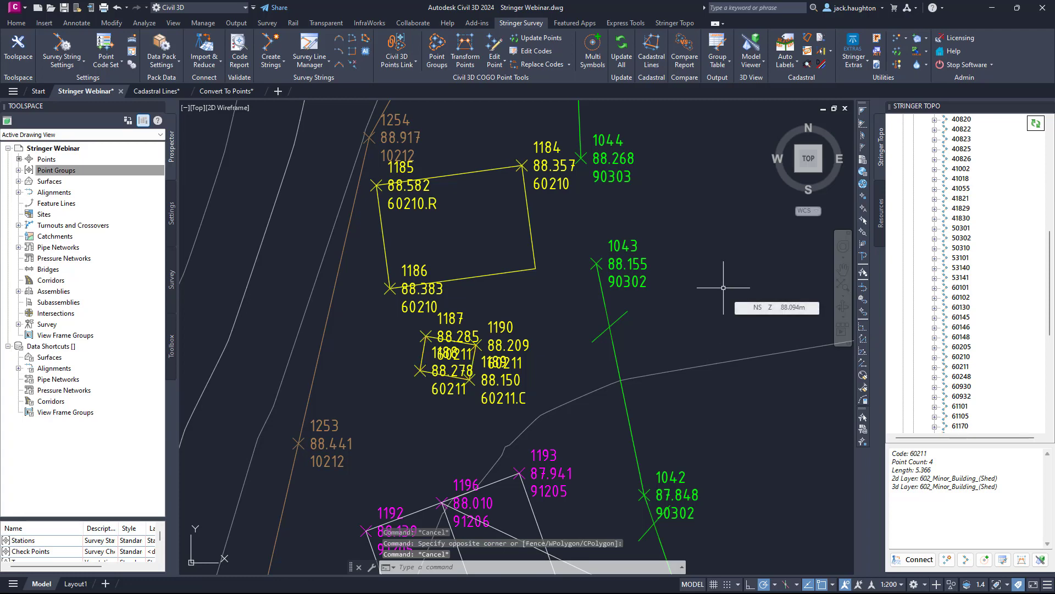
Open the Survey Strings Manager for the Contourable point group.
{"action": "scroll", "coordinate": [1026, 263], "scroll_direction": "up", "scroll_amount": 5}
{"action": "scroll", "coordinate": [1025, 263], "scroll_direction": "up", "scroll_amount": 7}
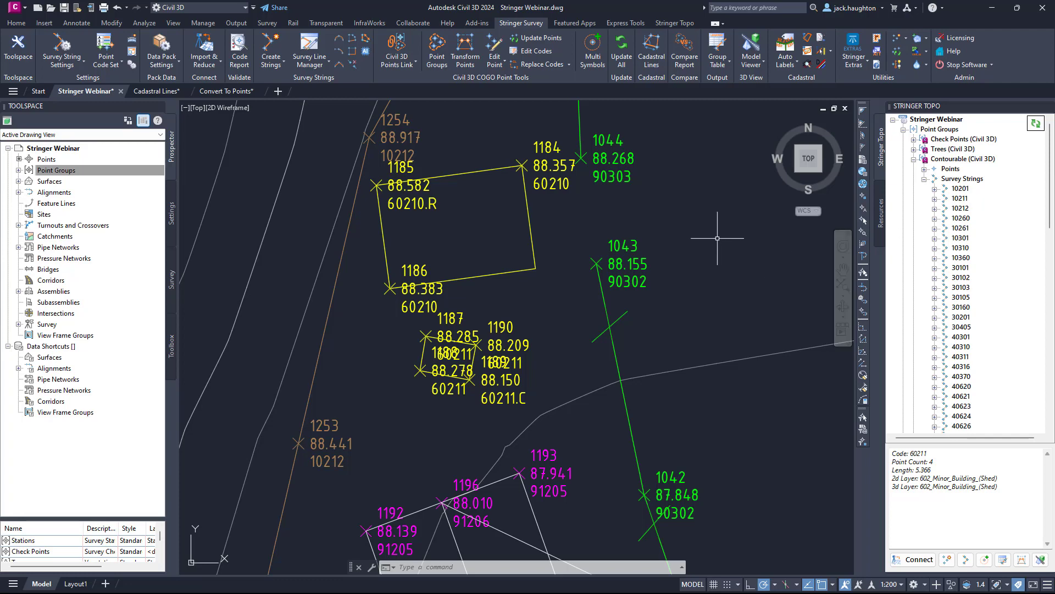
{"action": "scroll", "coordinate": [731, 233], "scroll_direction": "down", "scroll_amount": 6}
{"action": "scroll", "coordinate": [753, 245], "scroll_direction": "down", "scroll_amount": 2}
{"action": "middle_click_drag", "start_coordinate": [784, 257], "coordinate": [516, 356]}
{"action": "scroll", "coordinate": [519, 352], "scroll_direction": "down", "scroll_amount": 4}
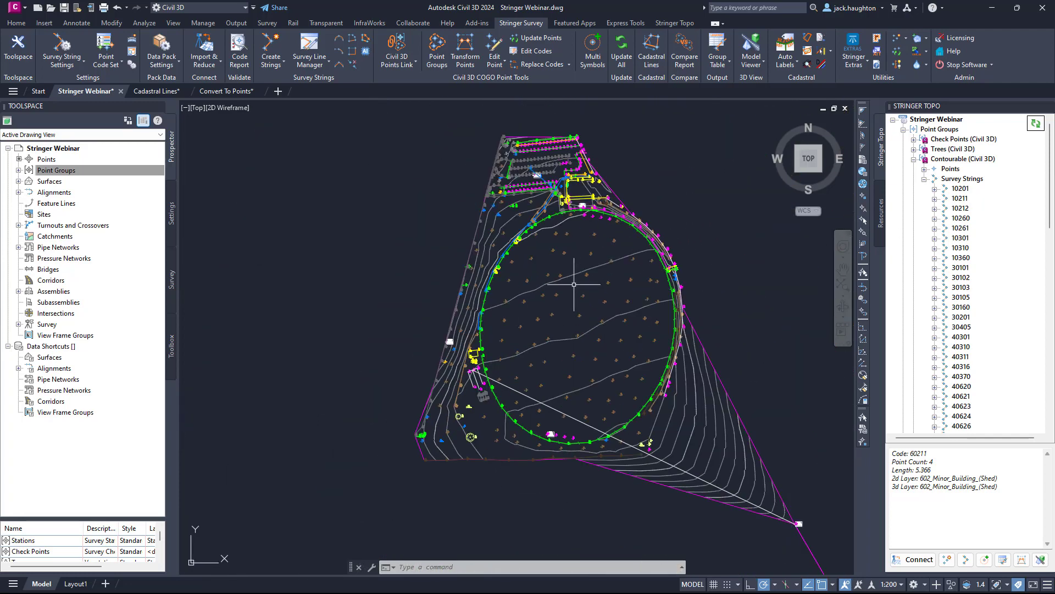
{"action": "mouse_move", "coordinate": [592, 265]}
{"action": "middle_mouse_down"}
{"action": "mouse_move", "coordinate": [575, 301]}
{"action": "mouse_move", "coordinate": [587, 295]}
{"action": "middle_mouse_up"}
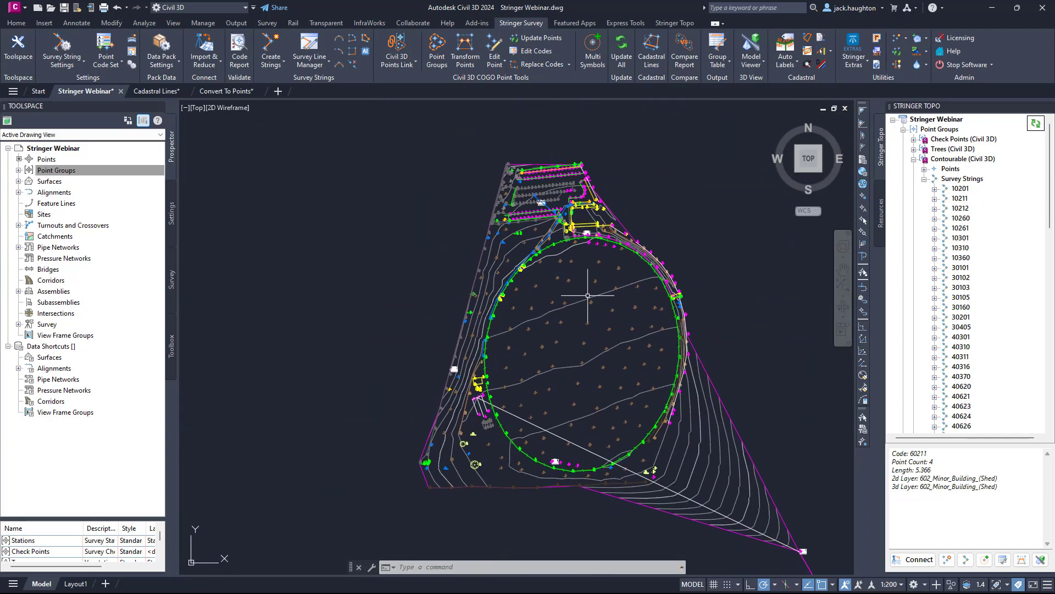
{"action": "left_click", "coordinate": [966, 563]}
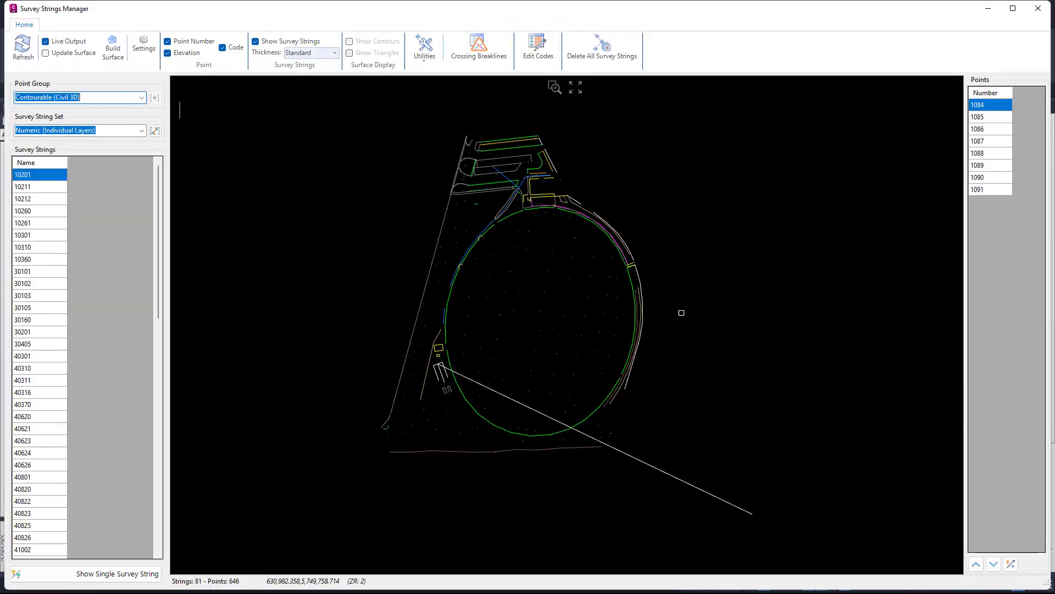
Select survey string 91206 and a point in the preview to bring up their string and point editing tools.
{"action": "middle_click_drag", "start_coordinate": [441, 233], "coordinate": [461, 243]}
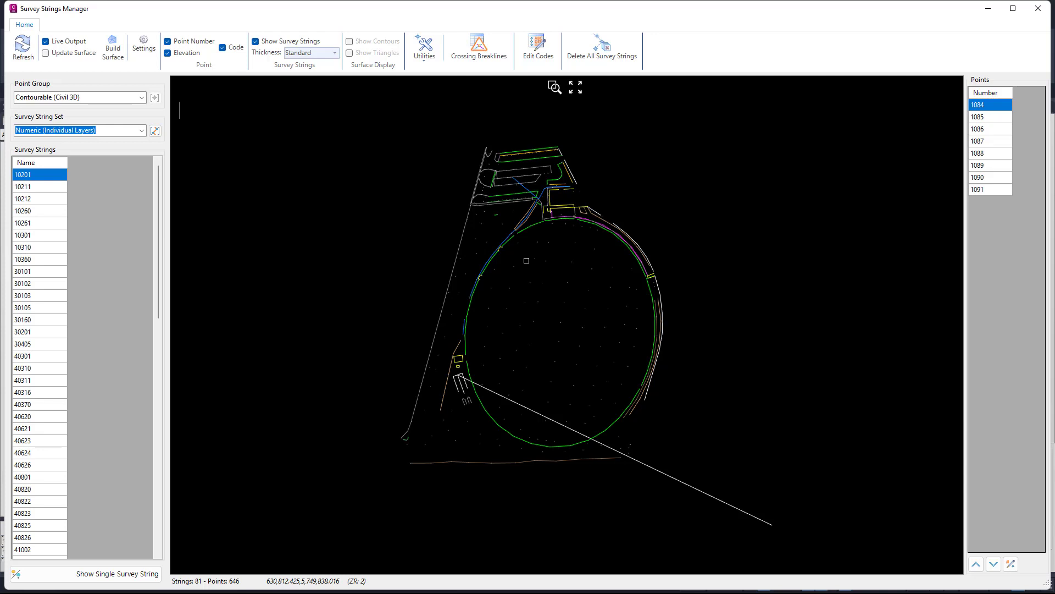
{"action": "middle_click_drag", "start_coordinate": [519, 285], "coordinate": [530, 301]}
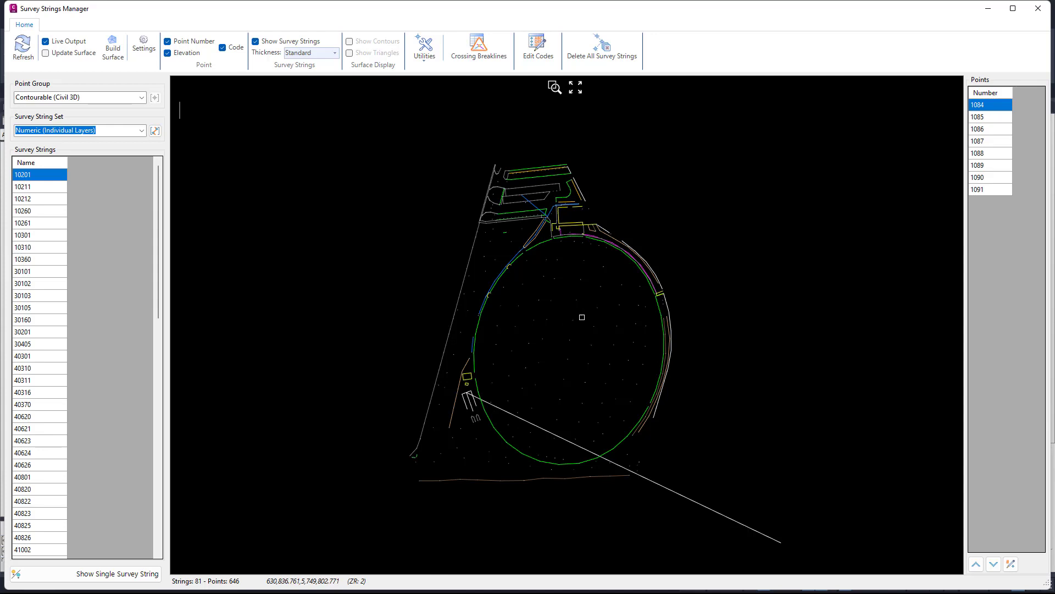
{"action": "mouse_move", "coordinate": [598, 307]}
{"action": "middle_mouse_down"}
{"action": "mouse_move", "coordinate": [641, 328]}
{"action": "mouse_move", "coordinate": [609, 323]}
{"action": "mouse_move", "coordinate": [585, 286]}
{"action": "mouse_move", "coordinate": [593, 295]}
{"action": "middle_mouse_up"}
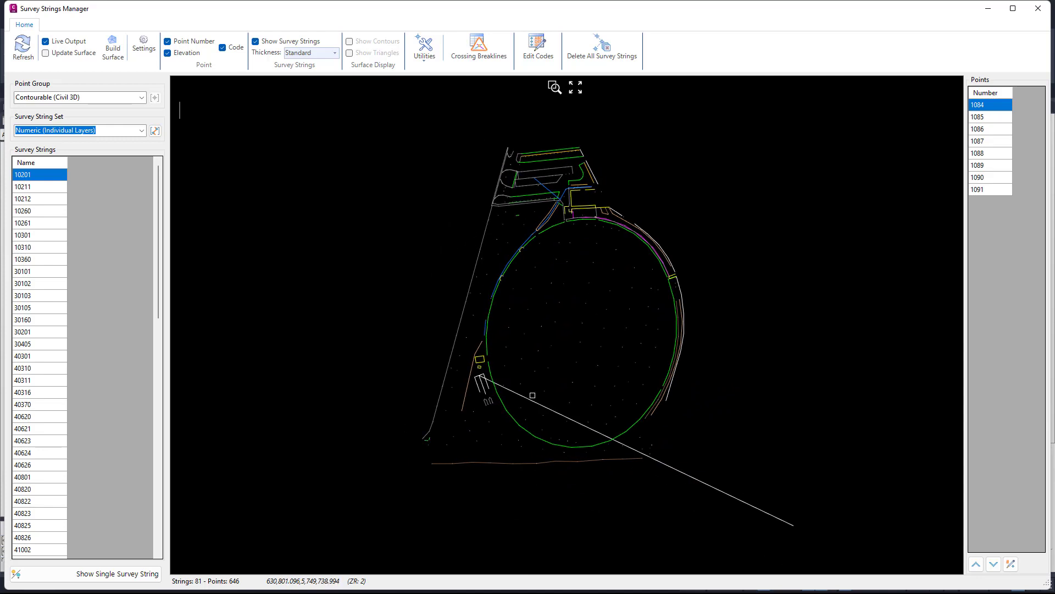
{"action": "left_click", "coordinate": [527, 399]}
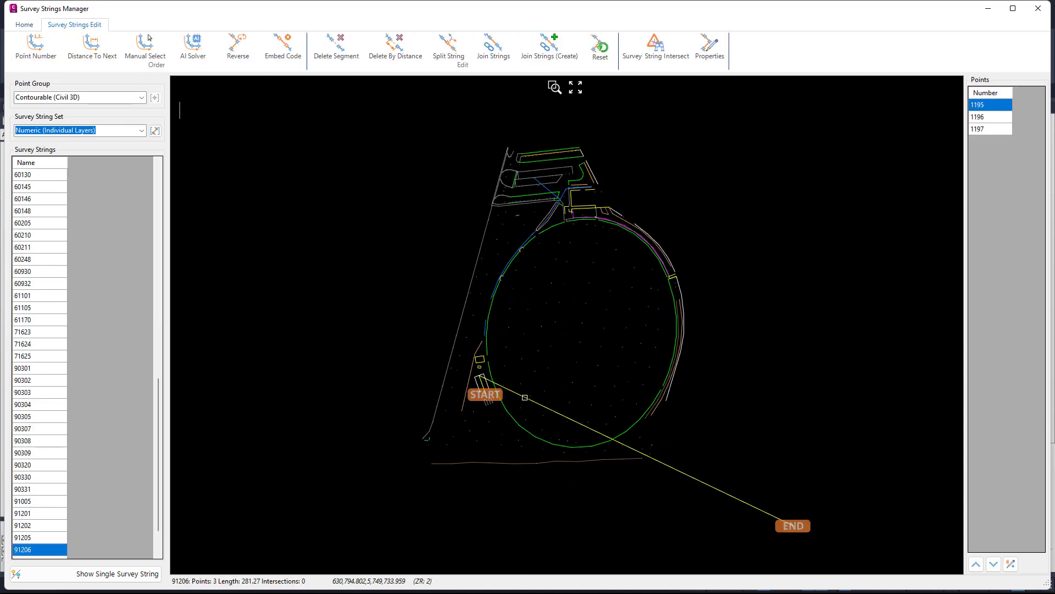
{"action": "left_click", "coordinate": [520, 295]}
{"action": "left_click", "coordinate": [552, 324]}
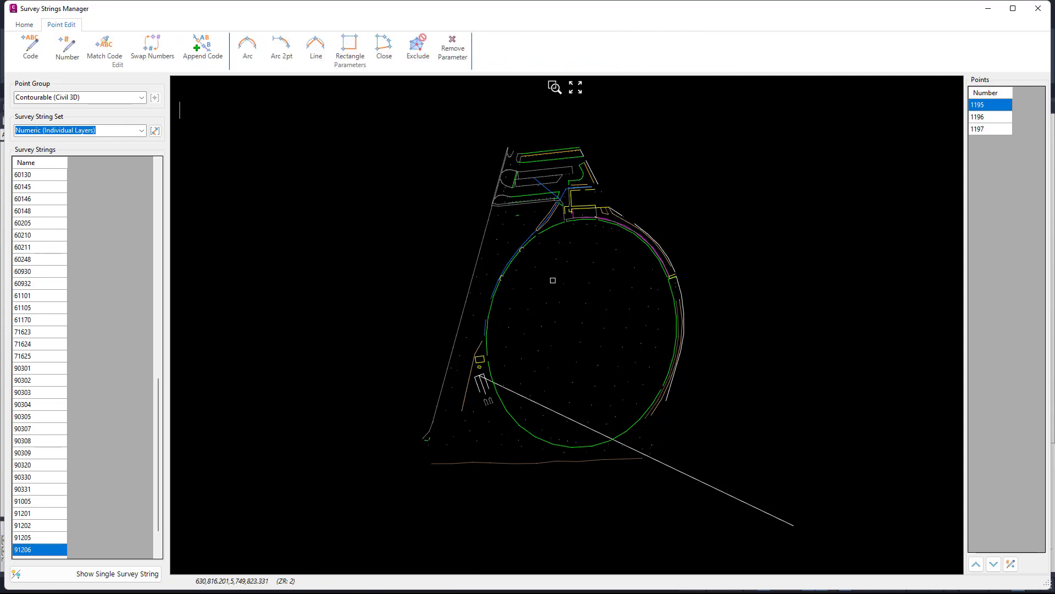
Check how the point number, elevation and code labels display at different zoom levels in the preview.
{"action": "mouse_move", "coordinate": [547, 281]}
{"action": "left_click", "coordinate": [32, 27]}
{"action": "scroll", "coordinate": [609, 261], "scroll_direction": "up", "scroll_amount": 5}
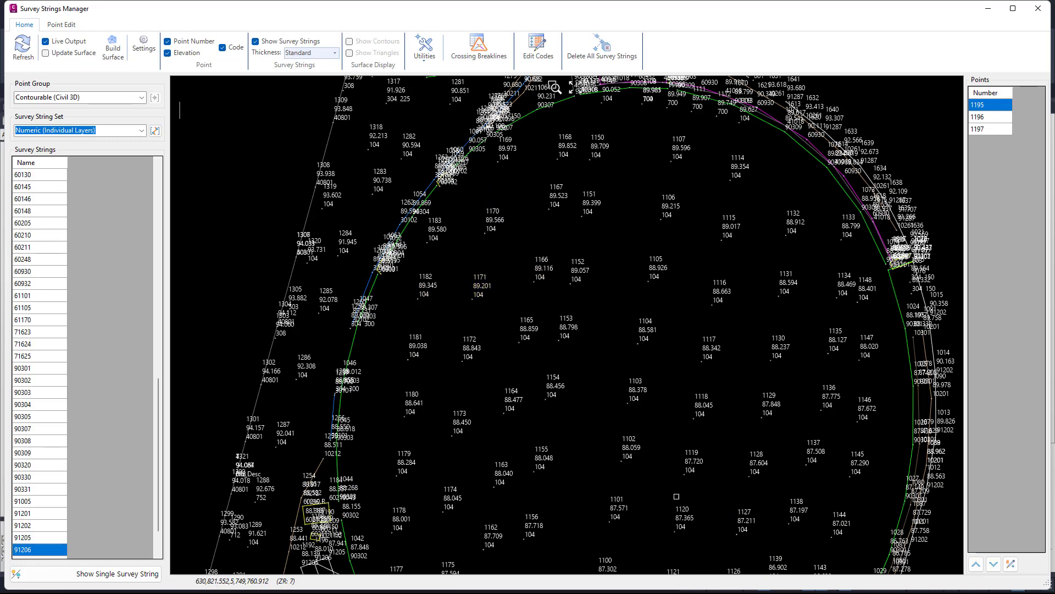
{"action": "scroll", "coordinate": [639, 408], "scroll_direction": "down", "scroll_amount": 3}
{"action": "middle_click_drag", "start_coordinate": [686, 403], "coordinate": [668, 349]}
{"action": "key", "text": "ctrl"}
{"action": "key", "text": "ctrl"}
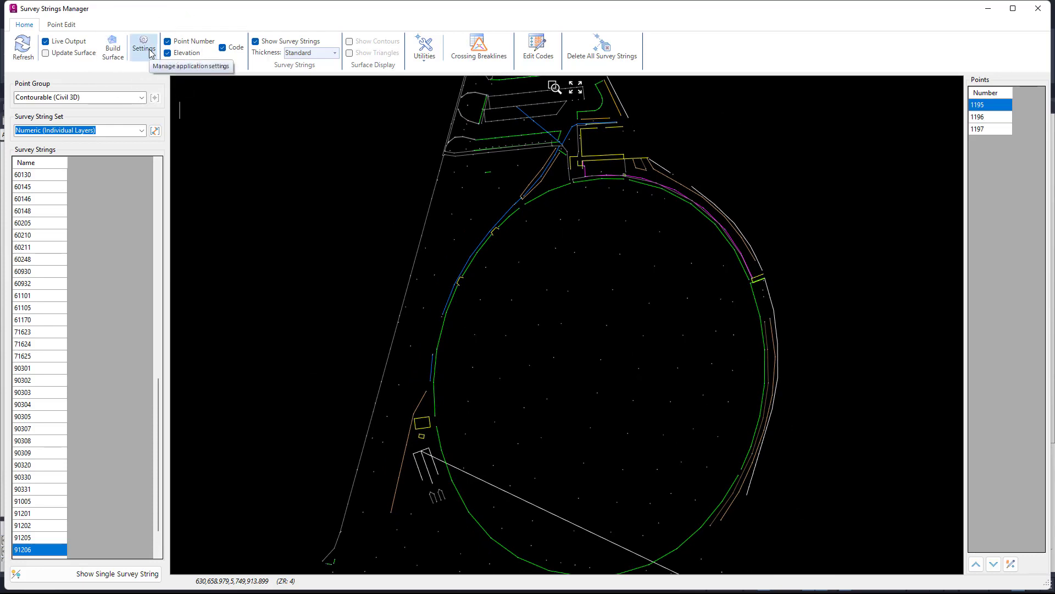
Review the Survey Strings Manager settings, then select point 1153 to check the selection colour.
{"action": "left_click", "coordinate": [144, 44]}
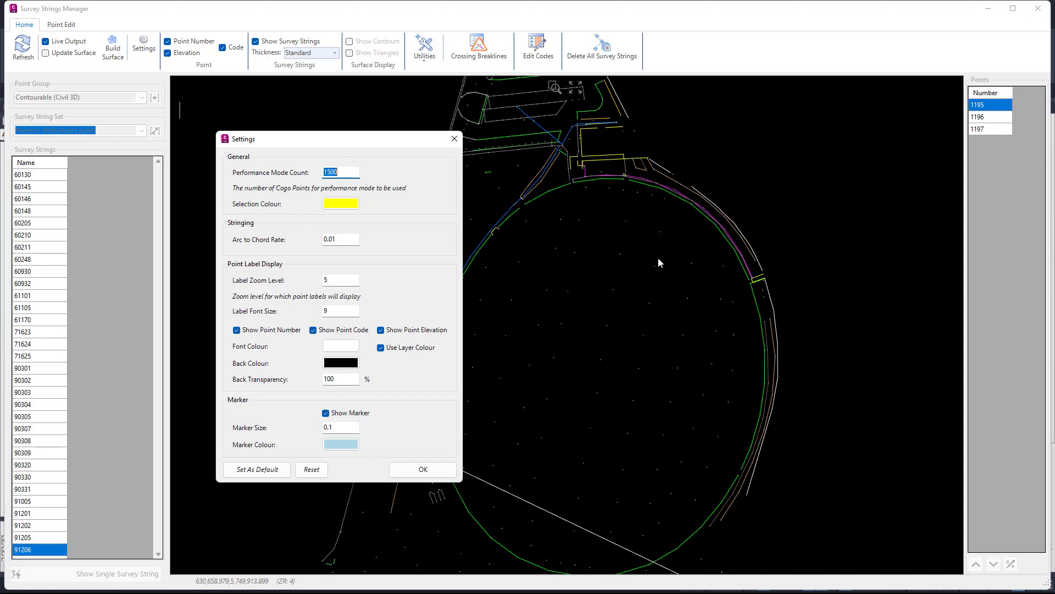
{"action": "left_click", "coordinate": [410, 469]}
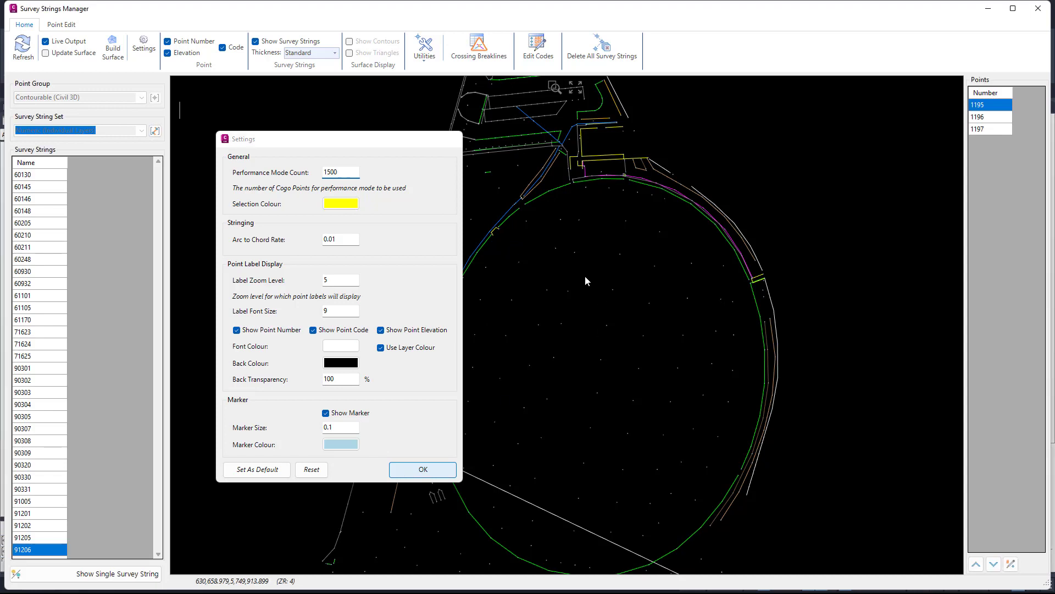
{"action": "left_click", "coordinate": [571, 294]}
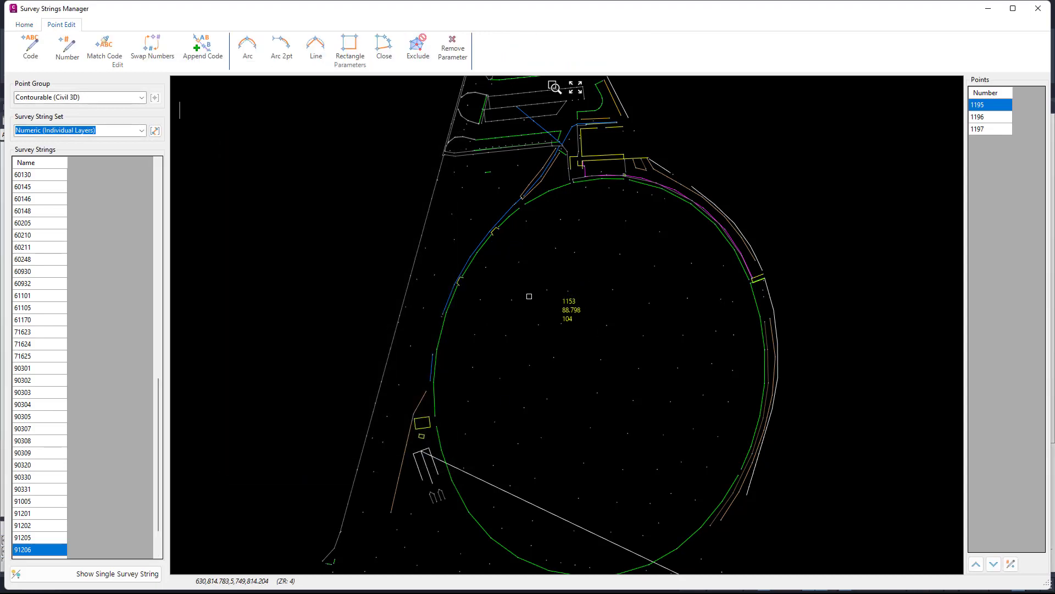
Set the label zoom level to 10 and test the point label display in the preview.
{"action": "left_click", "coordinate": [24, 25]}
{"action": "left_click", "coordinate": [144, 44]}
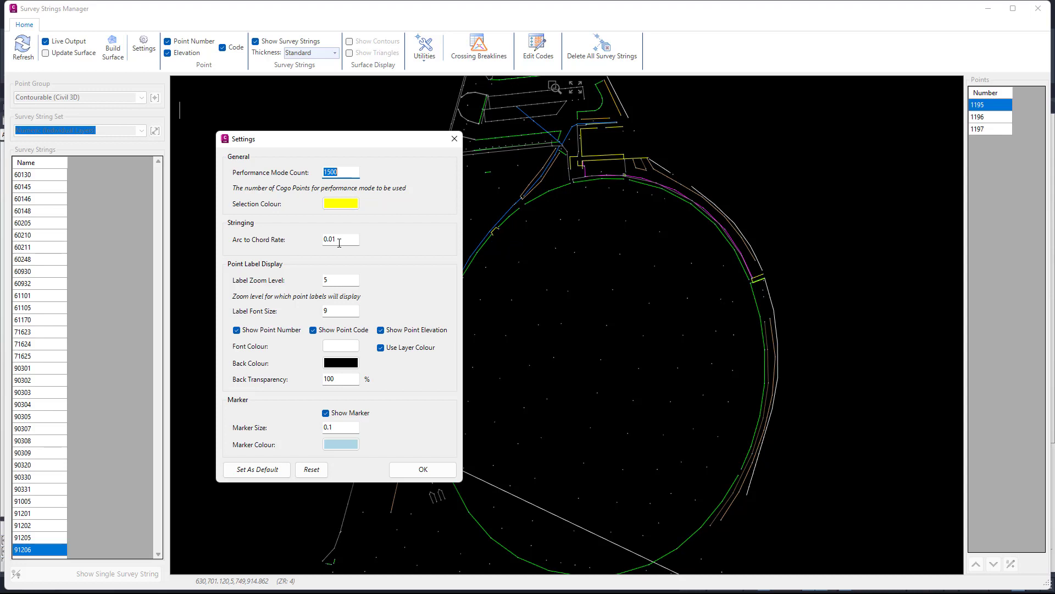
{"action": "left_click", "coordinate": [338, 283]}
{"action": "key", "text": "BackSpace"}
{"action": "type", "text": "10"}
{"action": "left_click", "coordinate": [421, 469]}
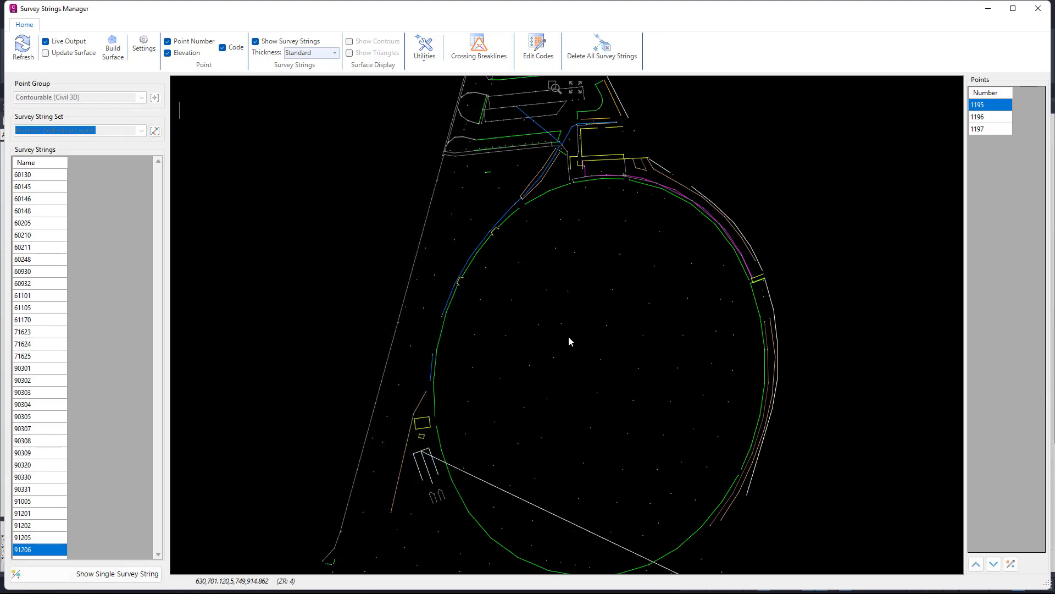
{"action": "scroll", "coordinate": [570, 328], "scroll_direction": "up", "scroll_amount": 6}
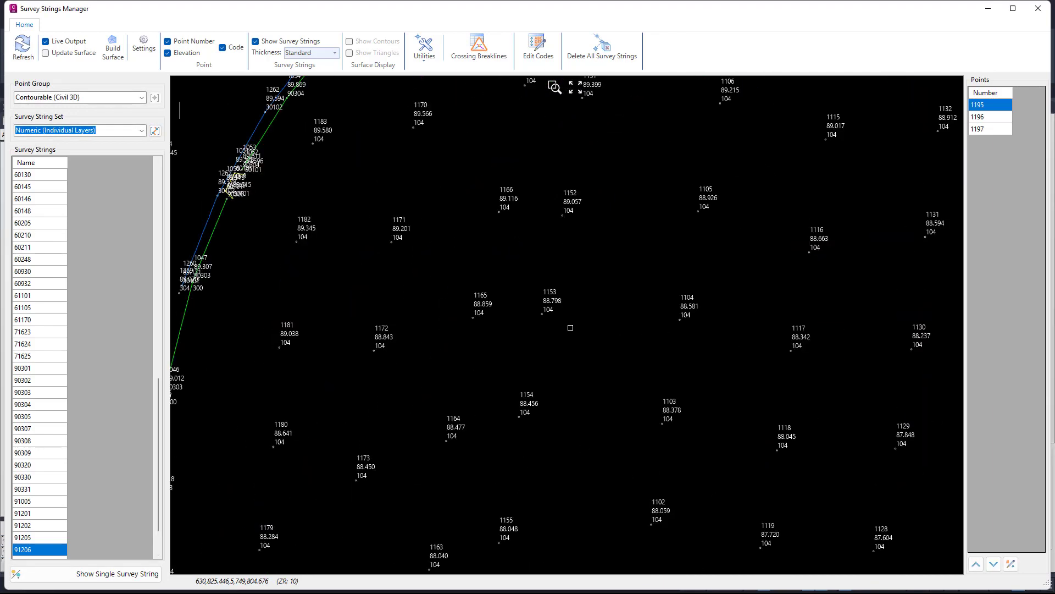
{"action": "scroll", "coordinate": [571, 328], "scroll_direction": "down", "scroll_amount": 6}
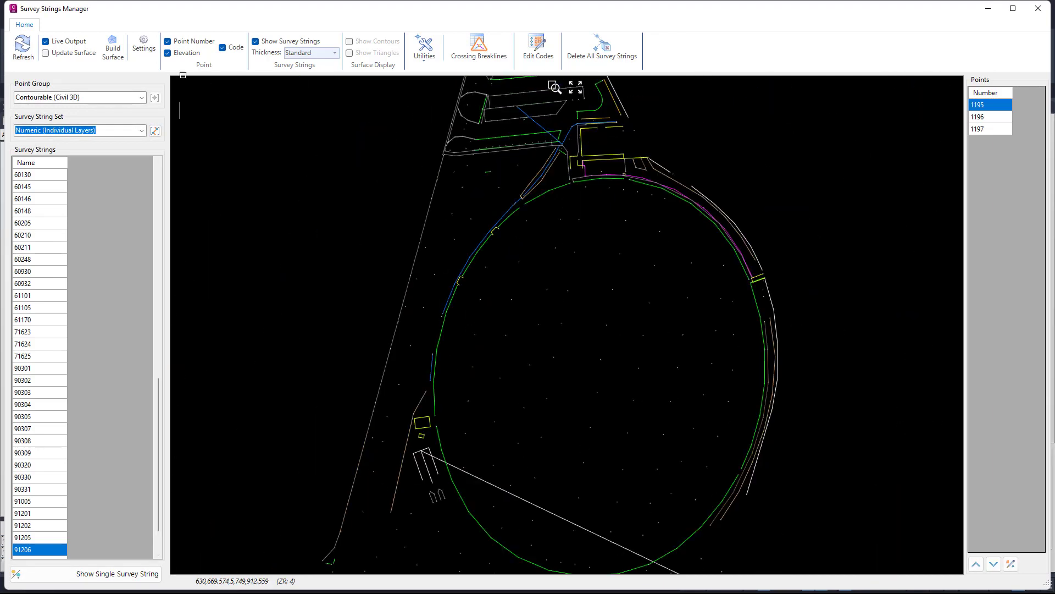
Set the label zoom level to 5 in the Survey Strings Manager settings.
{"action": "left_click", "coordinate": [143, 47]}
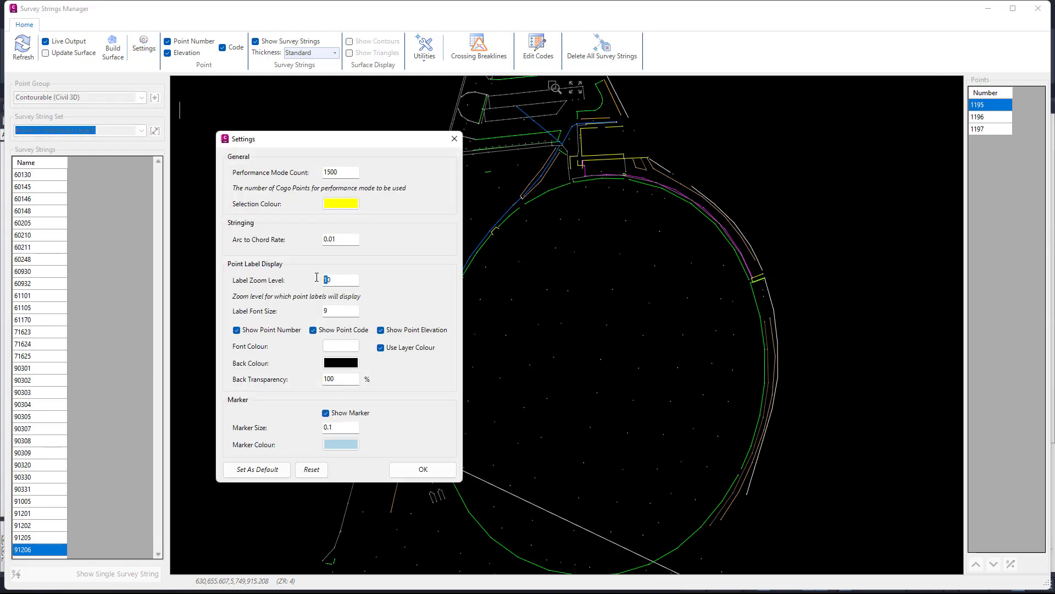
{"action": "type", "text": "5"}
{"action": "left_click", "coordinate": [326, 413]}
{"action": "left_click", "coordinate": [423, 469]}
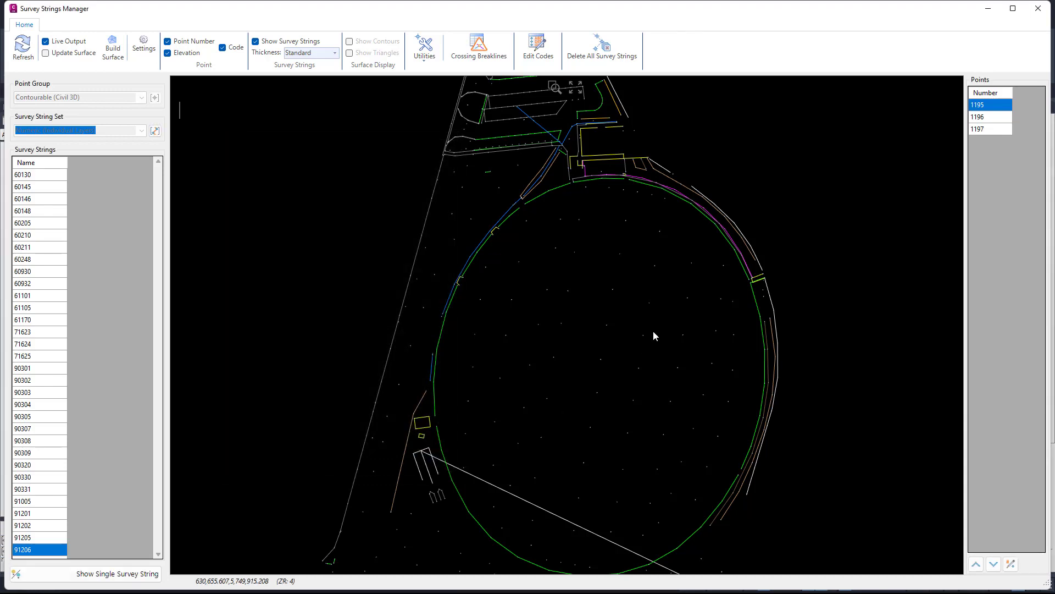
Turn on the point marker display in the Survey Strings Manager settings.
{"action": "scroll", "coordinate": [462, 293], "scroll_direction": "up", "scroll_amount": 3}
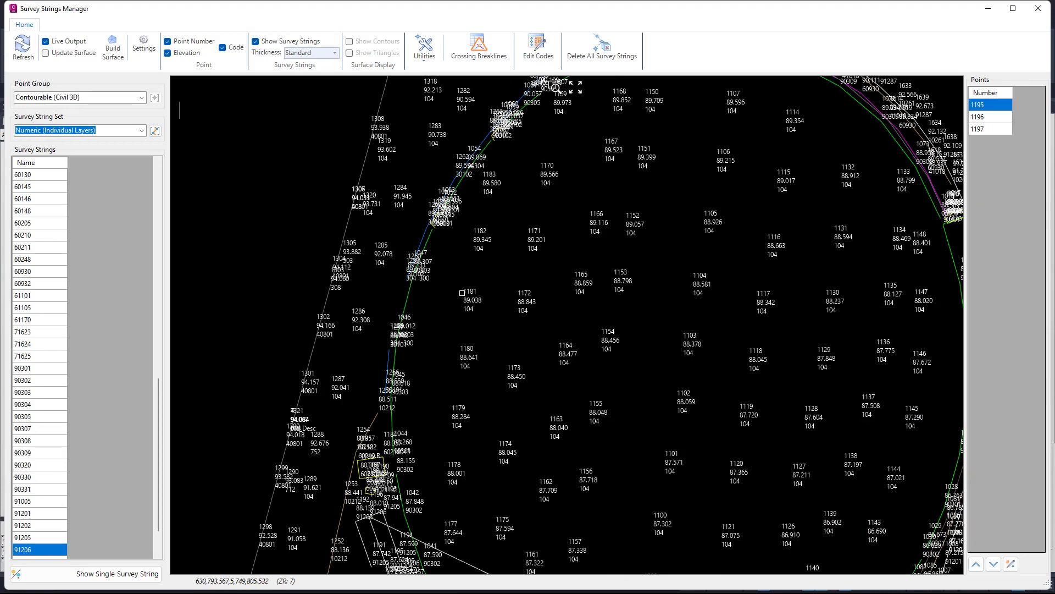
{"action": "left_click", "coordinate": [144, 47]}
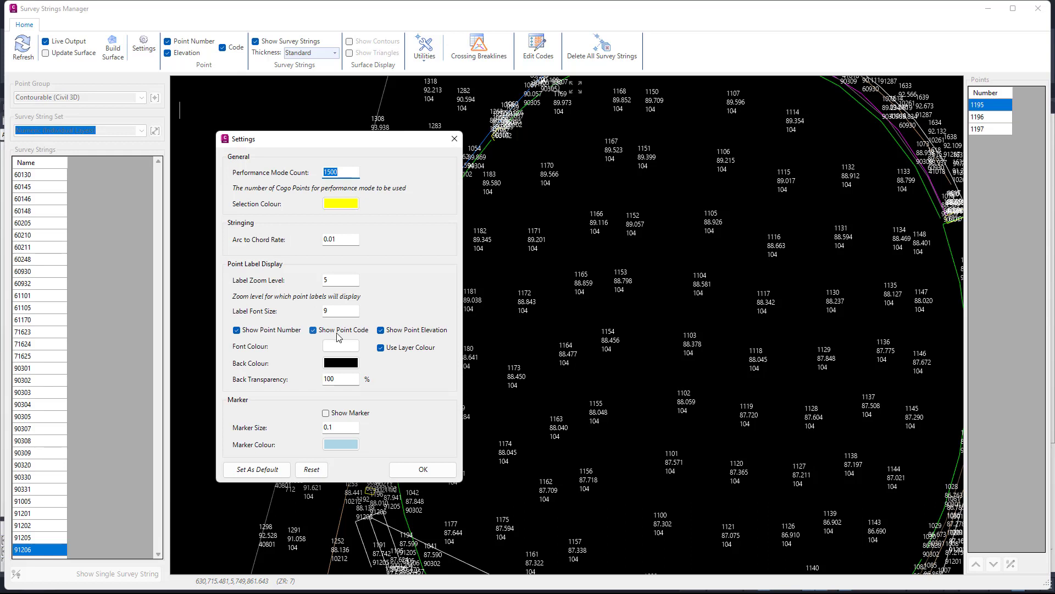
{"action": "left_click", "coordinate": [328, 413]}
{"action": "left_click_drag", "start_coordinate": [333, 427], "coordinate": [322, 429]}
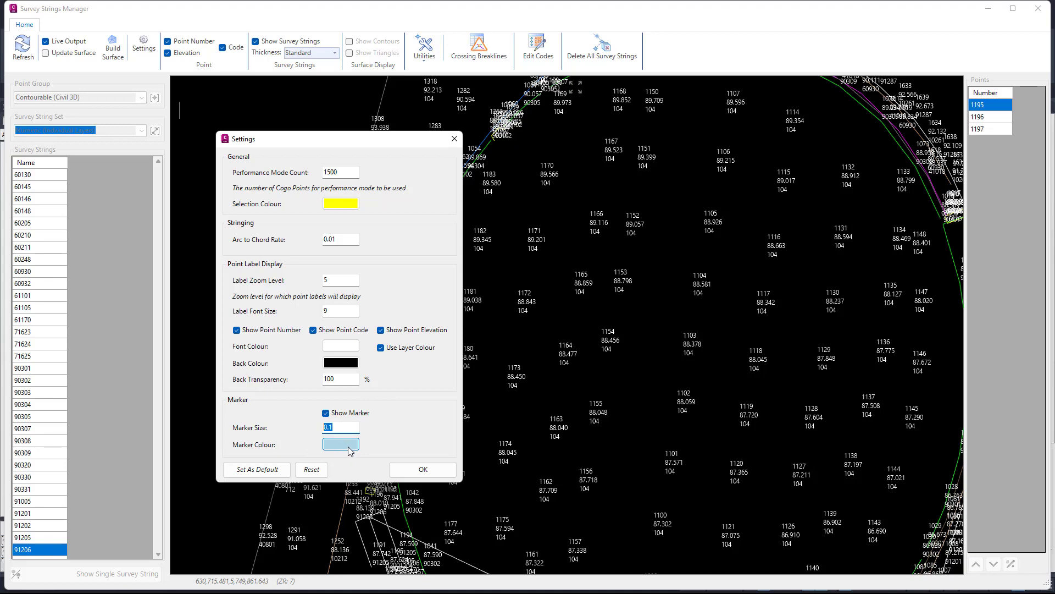
{"action": "left_click", "coordinate": [426, 472]}
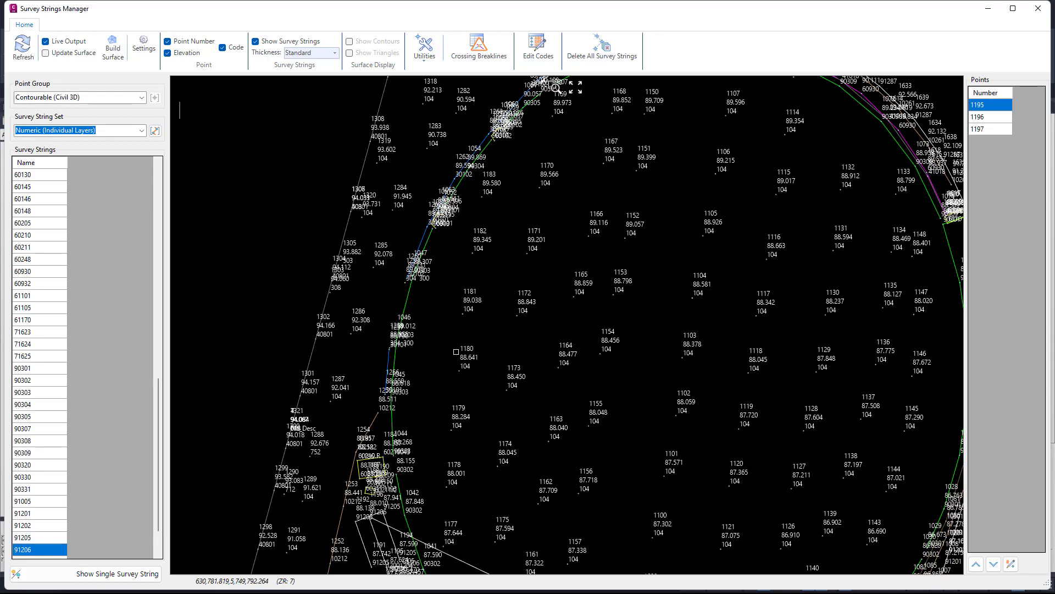
Check how the points and their labels display across the preview and review the Survey Strings Manager settings again.
{"action": "middle_click_drag", "start_coordinate": [570, 230], "coordinate": [510, 369]}
{"action": "mouse_move", "coordinate": [584, 191]}
{"action": "middle_mouse_down"}
{"action": "mouse_move", "coordinate": [571, 199]}
{"action": "mouse_move", "coordinate": [586, 203]}
{"action": "mouse_move", "coordinate": [608, 148]}
{"action": "middle_mouse_up"}
{"action": "middle_click_drag", "start_coordinate": [562, 278], "coordinate": [540, 241]}
{"action": "middle_click_drag", "start_coordinate": [613, 272], "coordinate": [612, 261]}
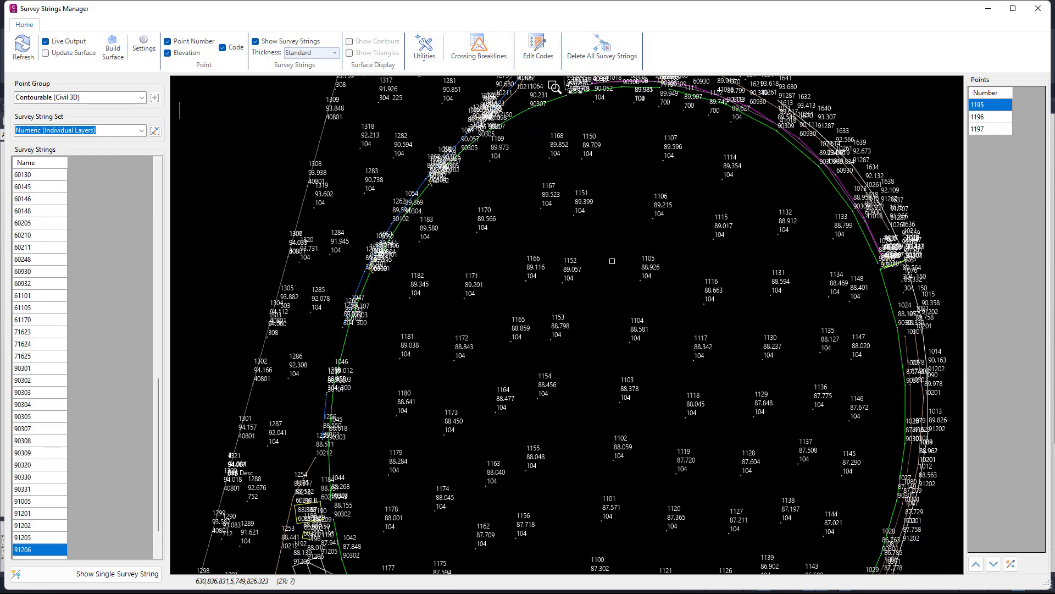
{"action": "left_click", "coordinate": [144, 46]}
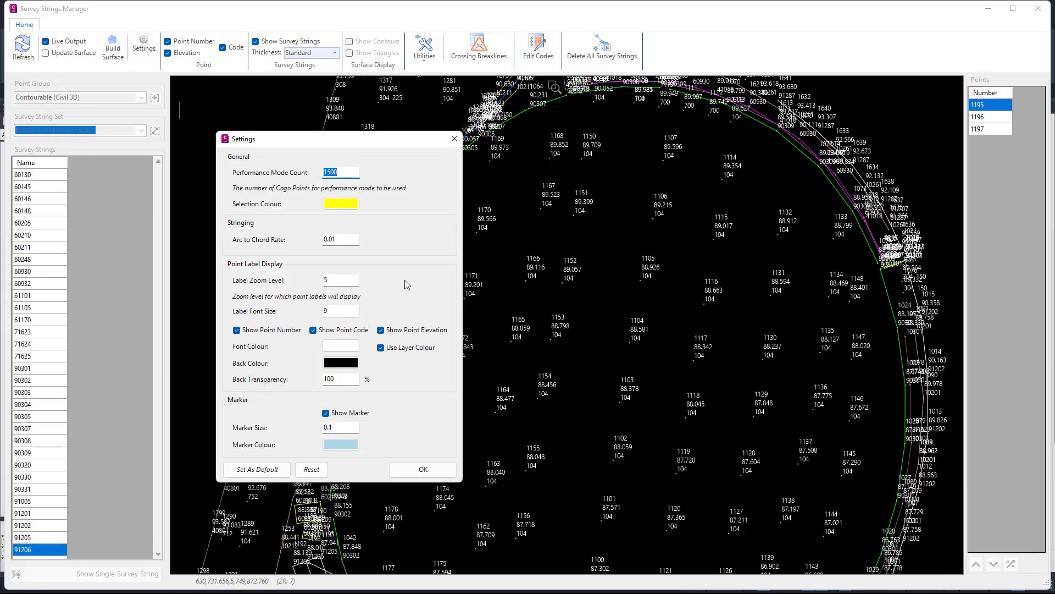
{"action": "left_click", "coordinate": [443, 470]}
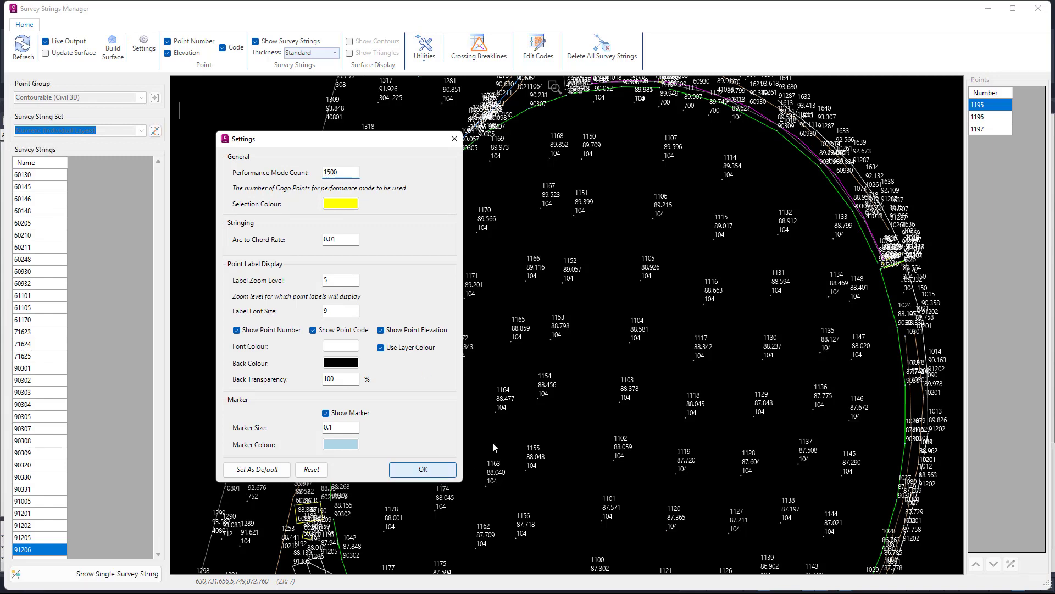
{"action": "scroll", "coordinate": [786, 146], "scroll_direction": "down", "scroll_amount": 4}
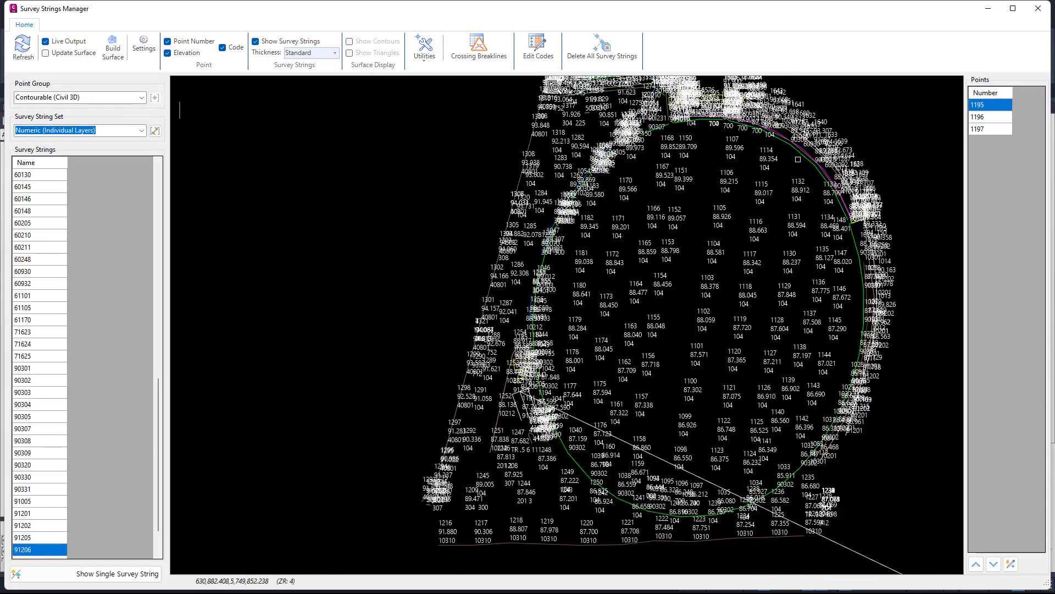
Close the Survey Strings Manager and switch to the Cadastral Lines drawing.
{"action": "left_click", "coordinate": [1038, 8]}
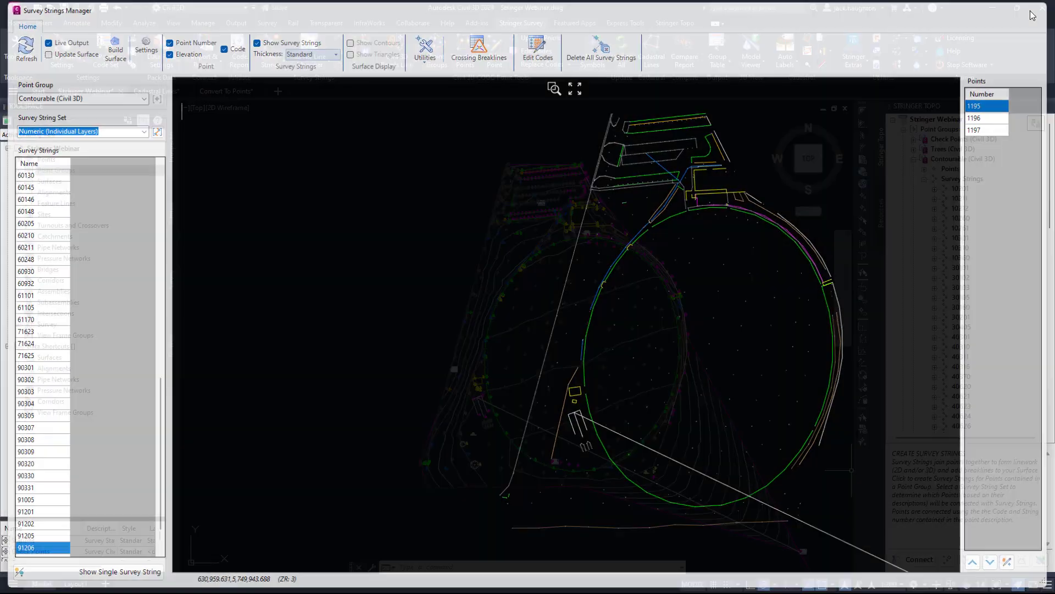
{"action": "middle_click_drag", "start_coordinate": [618, 269], "coordinate": [617, 270]}
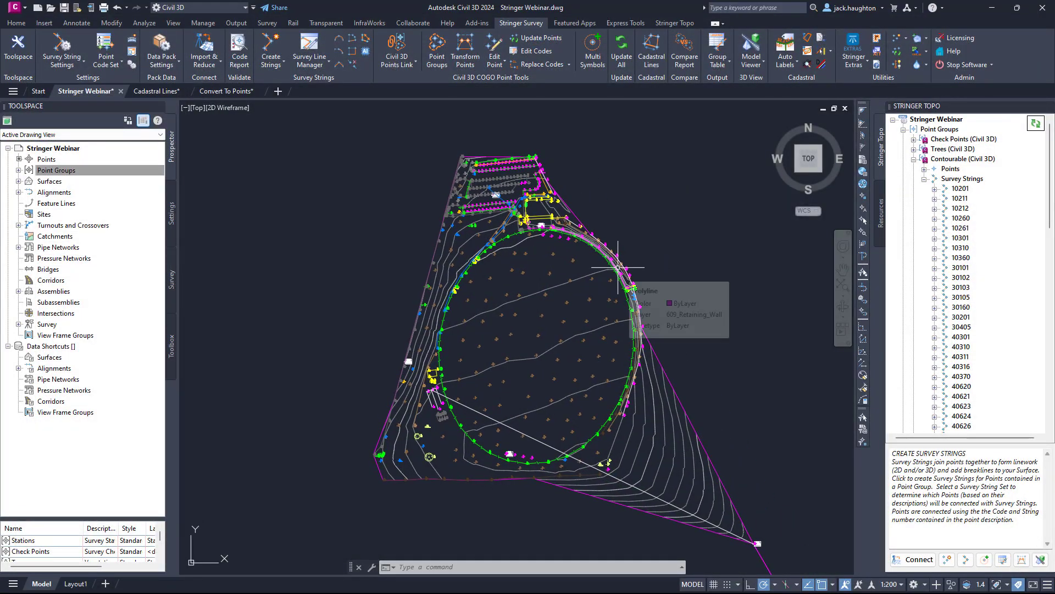
{"action": "left_click", "coordinate": [154, 94]}
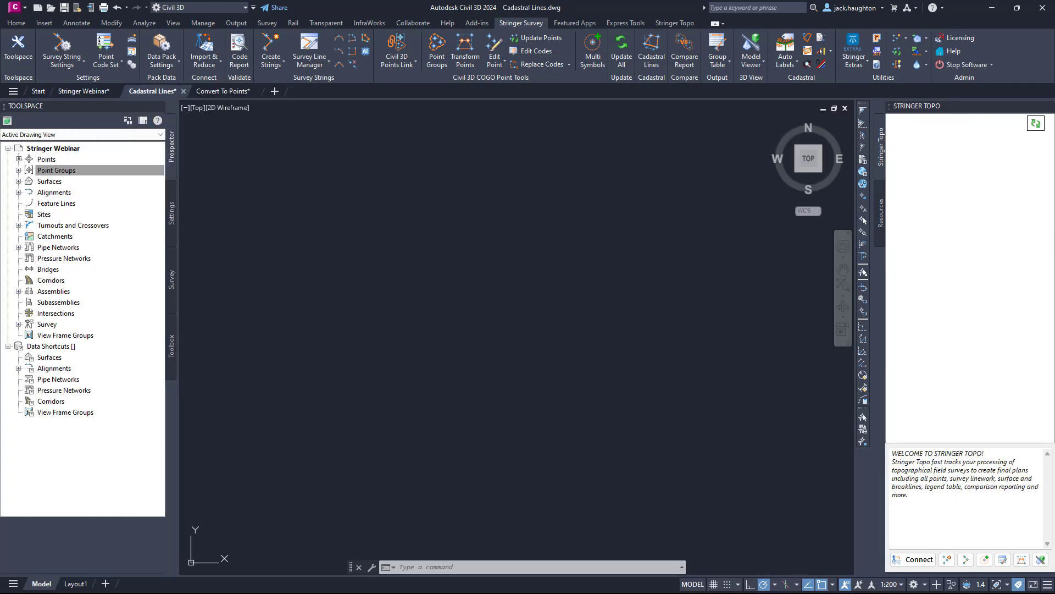
{"action": "middle_click_drag", "start_coordinate": [649, 370], "coordinate": [611, 347]}
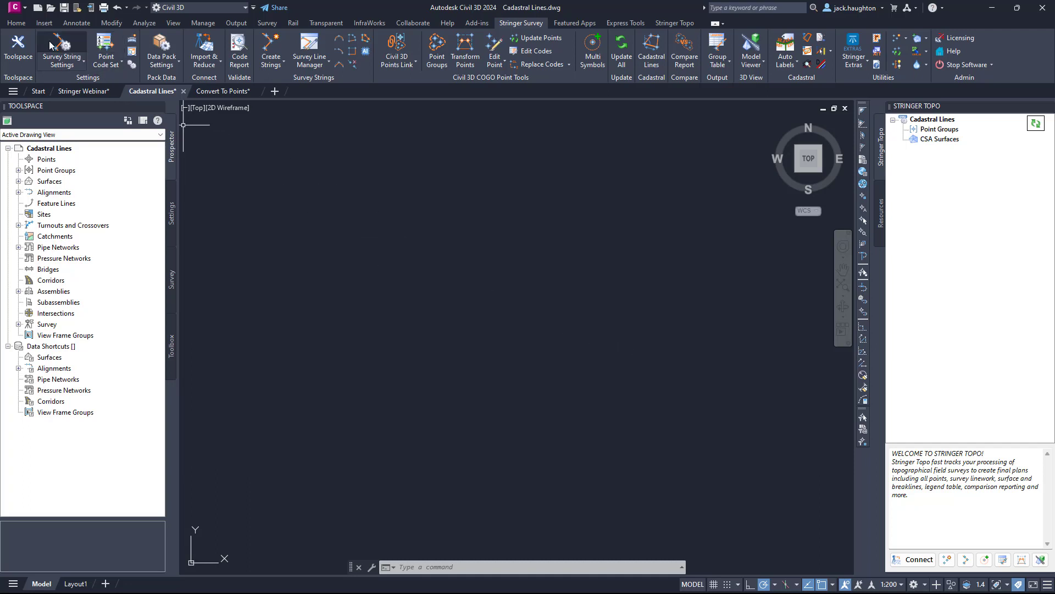
Open the Create Points tools, look through the point creation methods and move the tools clear of the ground data commands.
{"action": "left_click", "coordinate": [16, 23]}
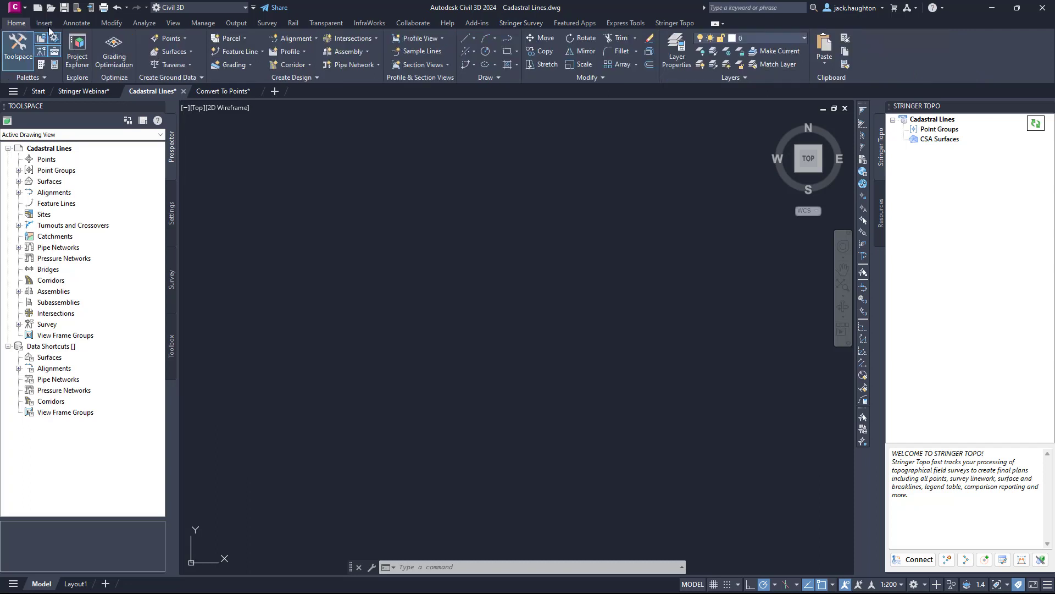
{"action": "left_click", "coordinate": [180, 41]}
{"action": "left_click", "coordinate": [196, 56]}
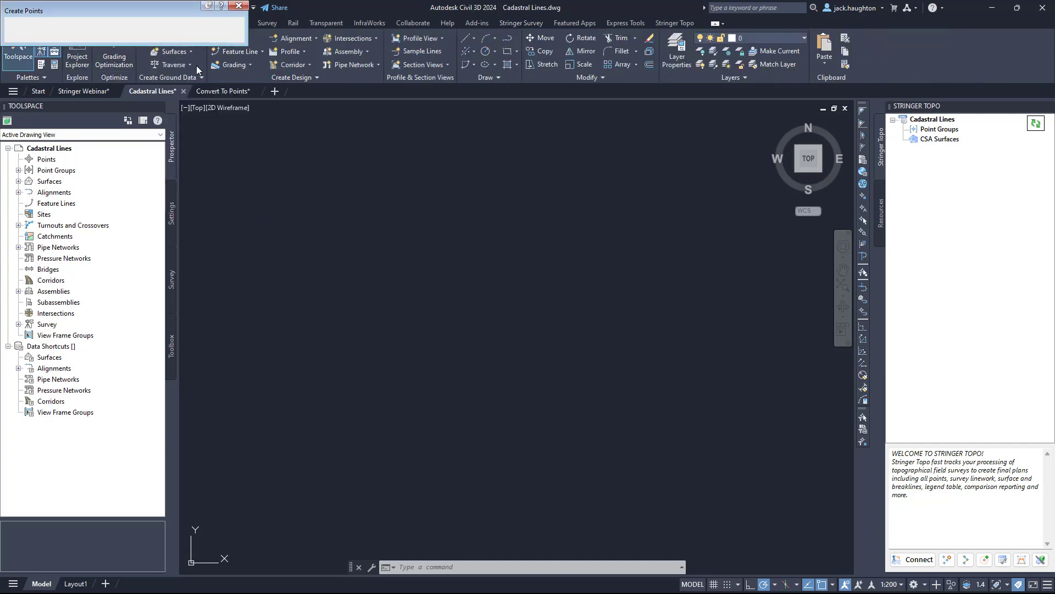
{"action": "left_click_drag", "start_coordinate": [100, 7], "coordinate": [155, 41]}
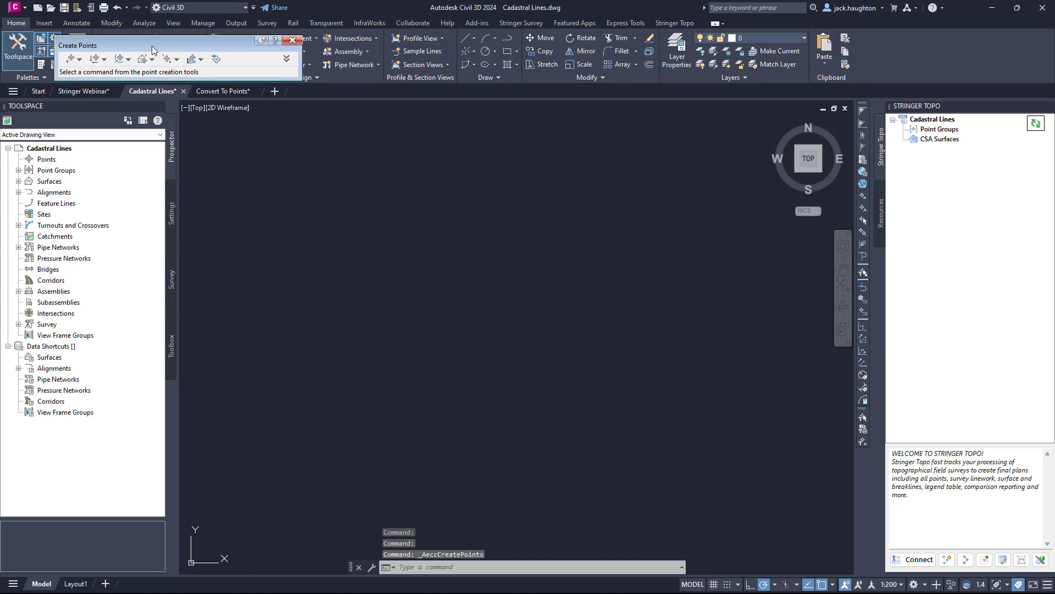
{"action": "left_click", "coordinate": [80, 60]}
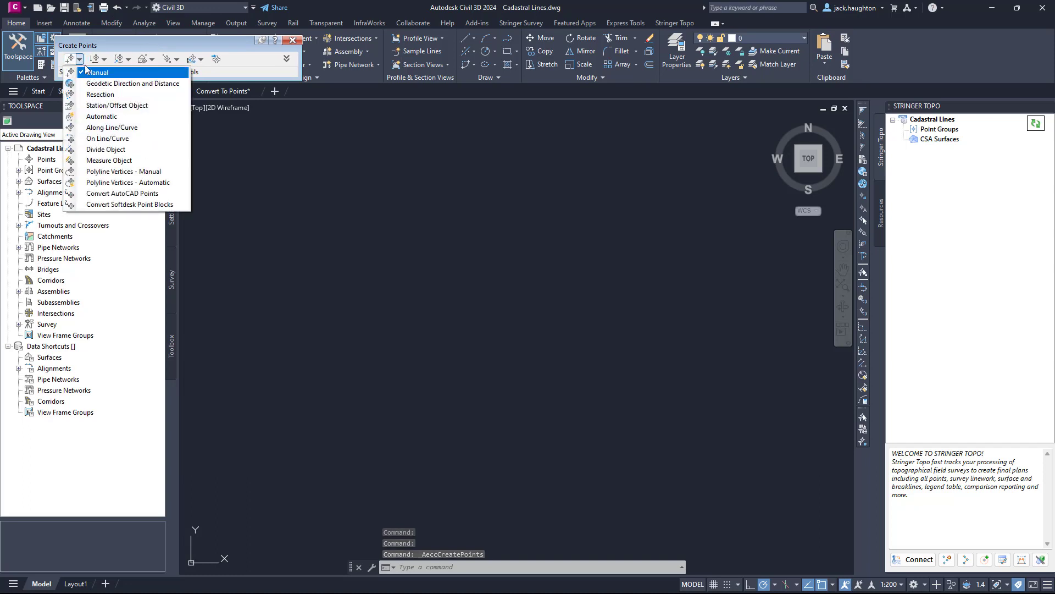
{"action": "left_click", "coordinate": [87, 48]}
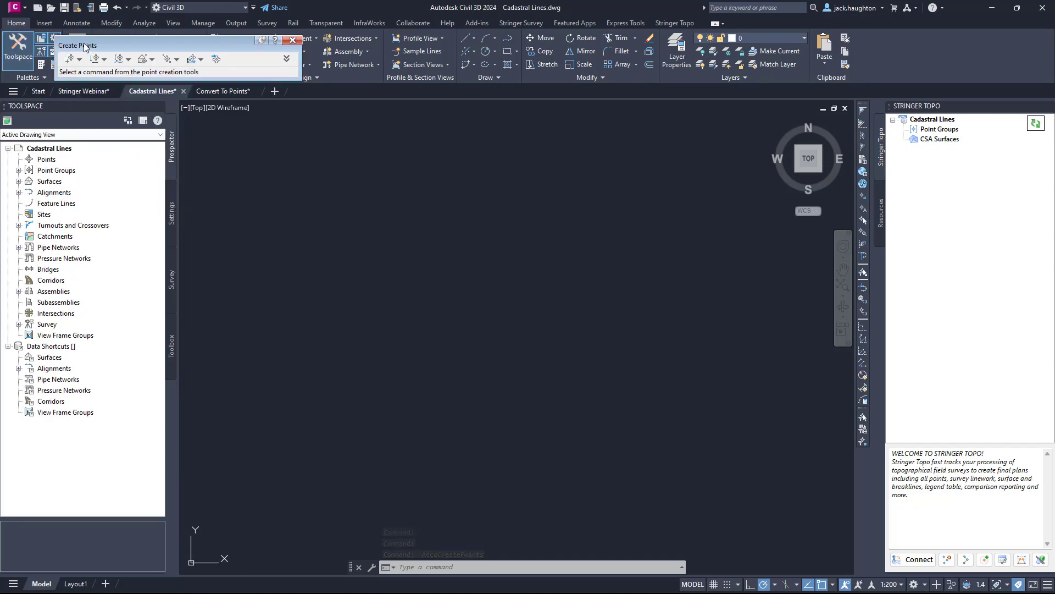
{"action": "left_click_drag", "start_coordinate": [88, 49], "coordinate": [89, 93]}
{"action": "left_click", "coordinate": [183, 38]}
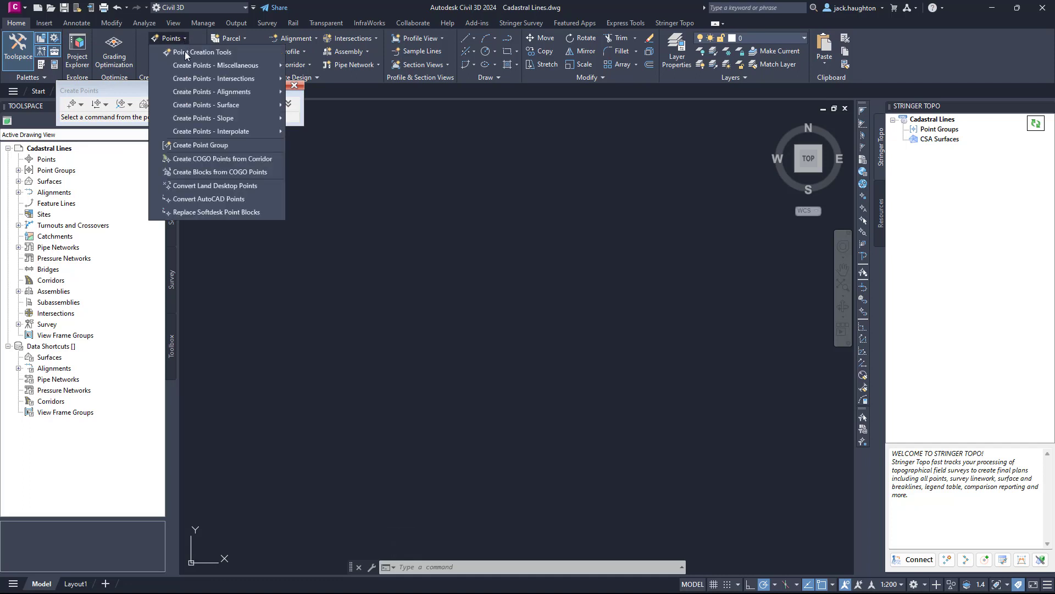
Manually create a COGO point in the empty drawing area with description 004 and elevation 100, and close the Create Points tools.
{"action": "left_click", "coordinate": [74, 105]}
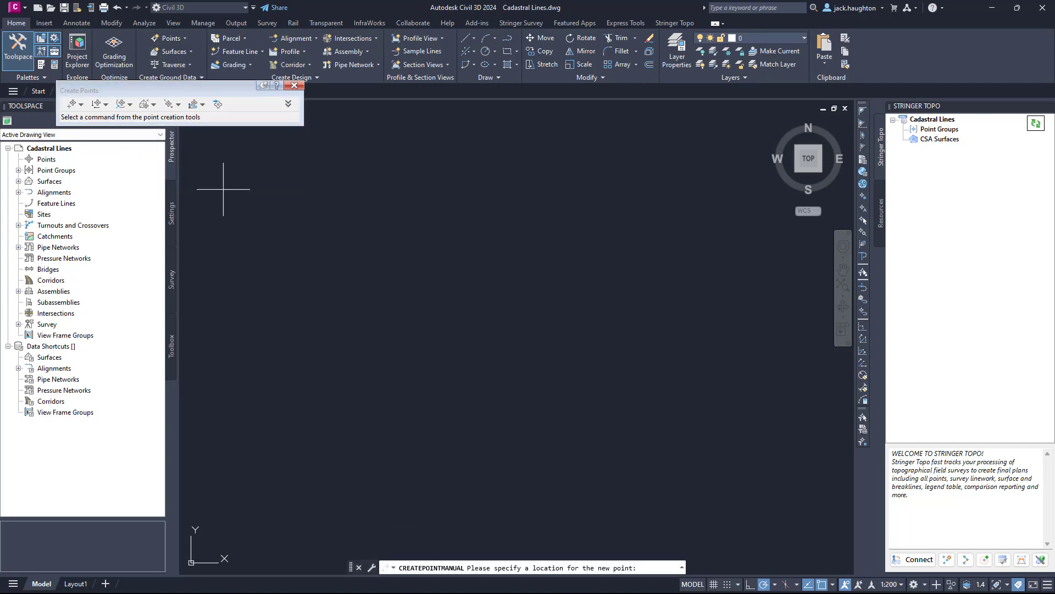
{"action": "left_click", "coordinate": [510, 349]}
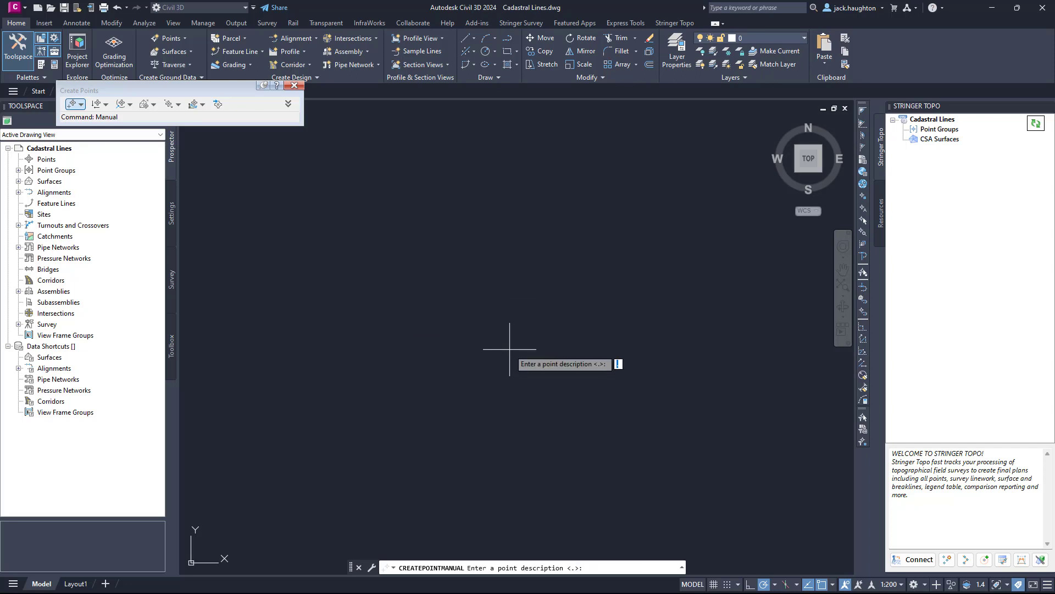
{"action": "type", "text": "004"}
{"action": "key", "text": "Return"}
{"action": "type", "text": "100"}
{"action": "key", "text": "Return"}
{"action": "key", "text": "Escape"}
{"action": "middle_click", "coordinate": [517, 367]}
{"action": "middle_click", "coordinate": [517, 366]}
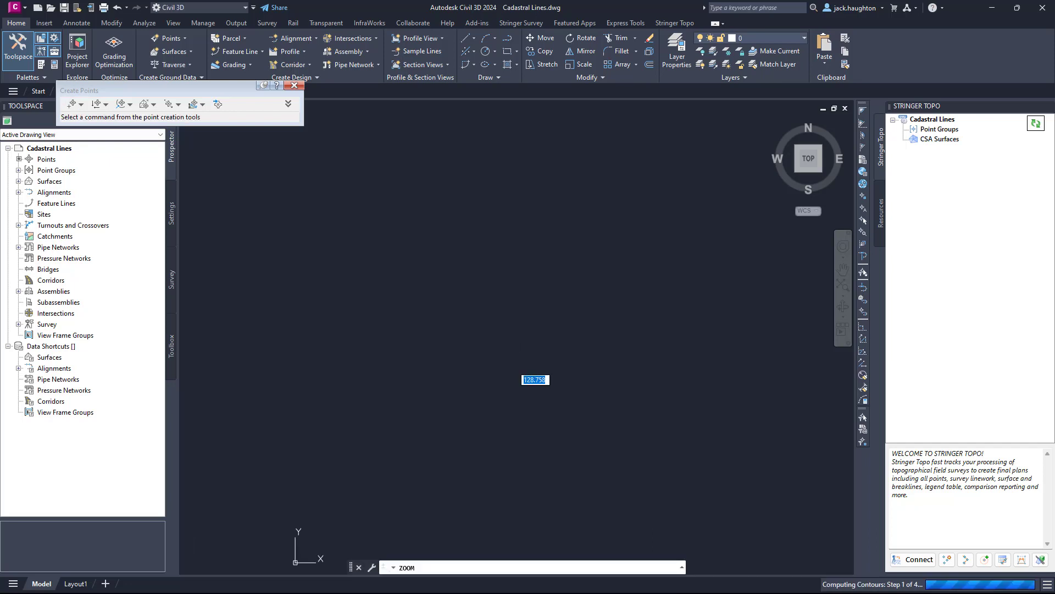
{"action": "scroll", "coordinate": [570, 310], "scroll_direction": "down", "scroll_amount": 4}
{"action": "middle_click_drag", "start_coordinate": [649, 336], "coordinate": [609, 334]}
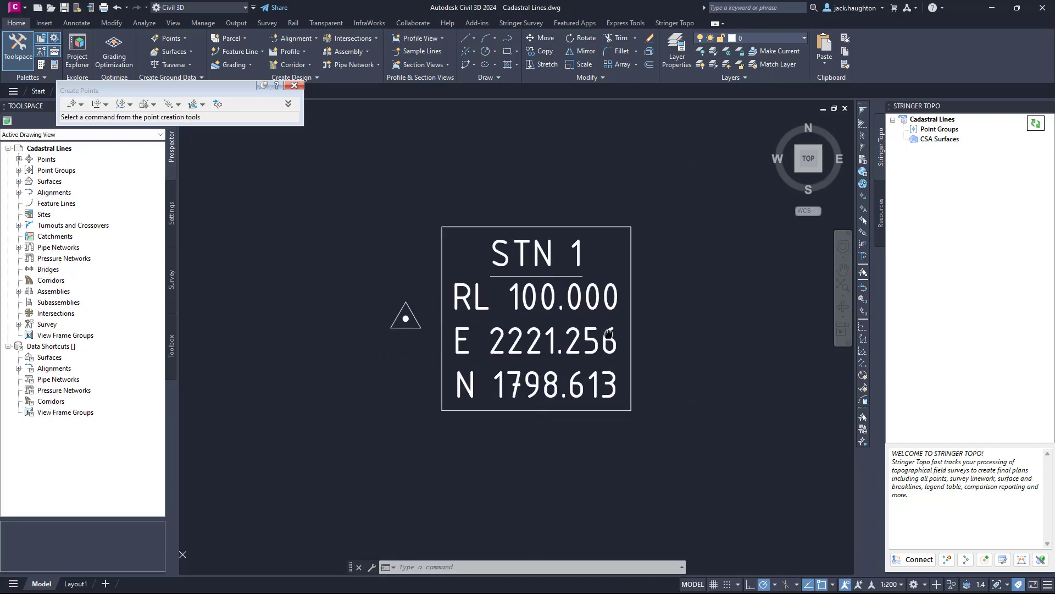
{"action": "scroll", "coordinate": [369, 152], "scroll_direction": "down", "scroll_amount": 2}
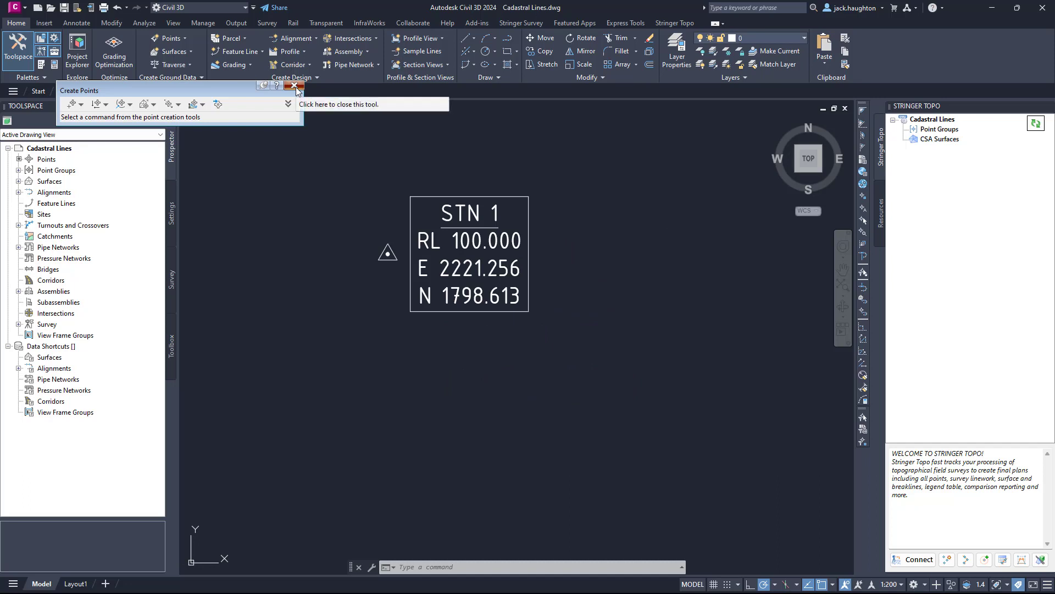
{"action": "left_click", "coordinate": [294, 86]}
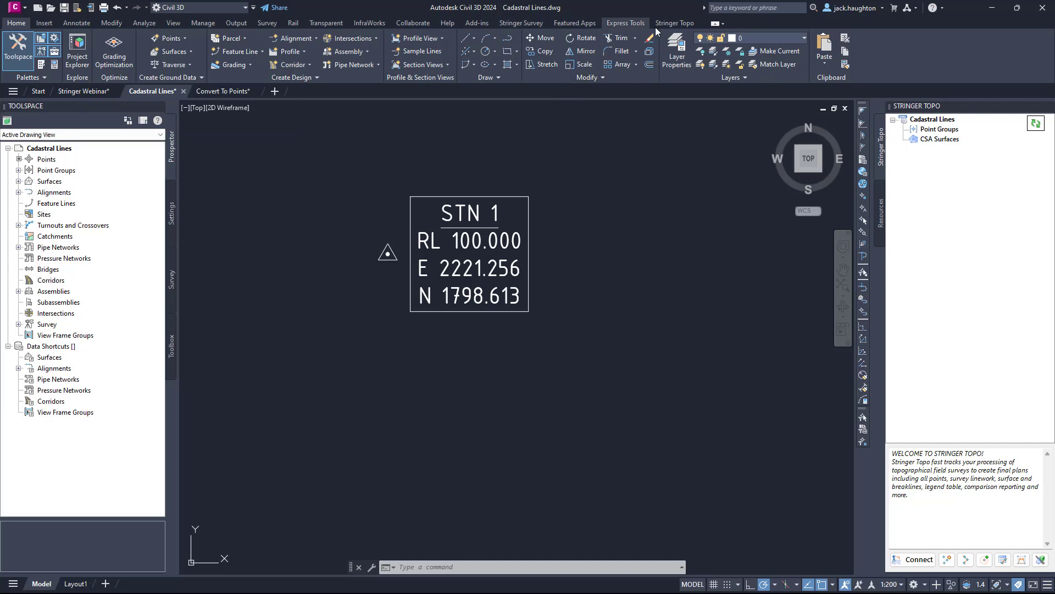
Try to start the Cadastral Lines tool using the new point.
{"action": "left_click", "coordinate": [522, 23]}
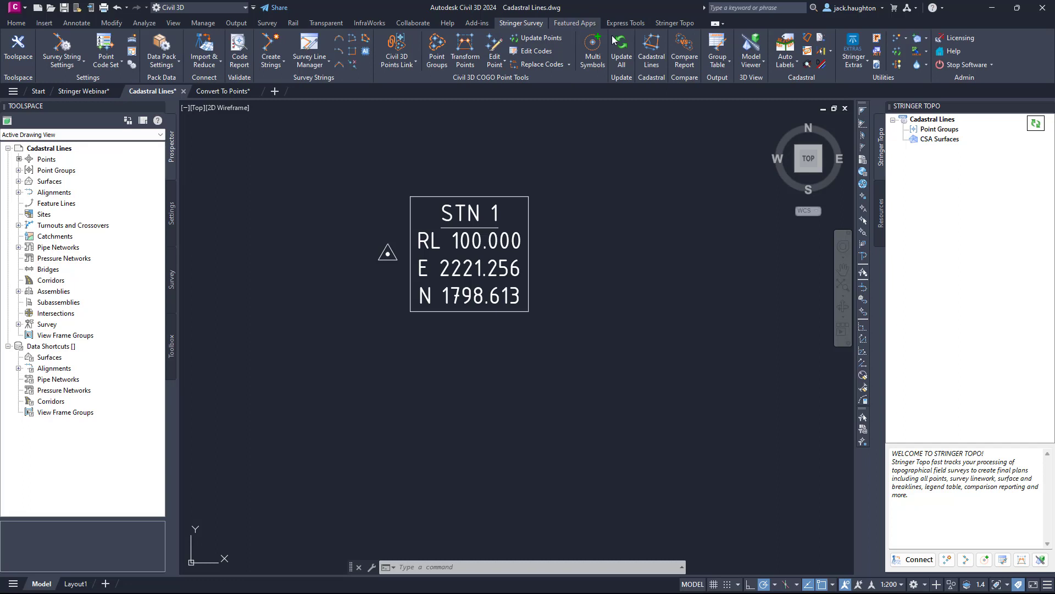
{"action": "left_click", "coordinate": [653, 43]}
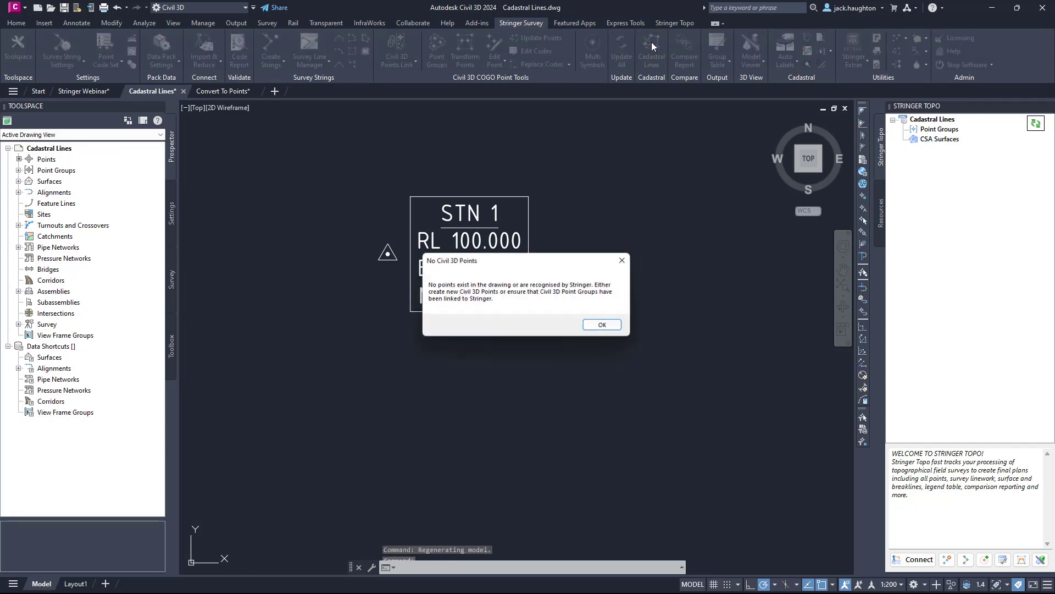
{"action": "left_click", "coordinate": [605, 326]}
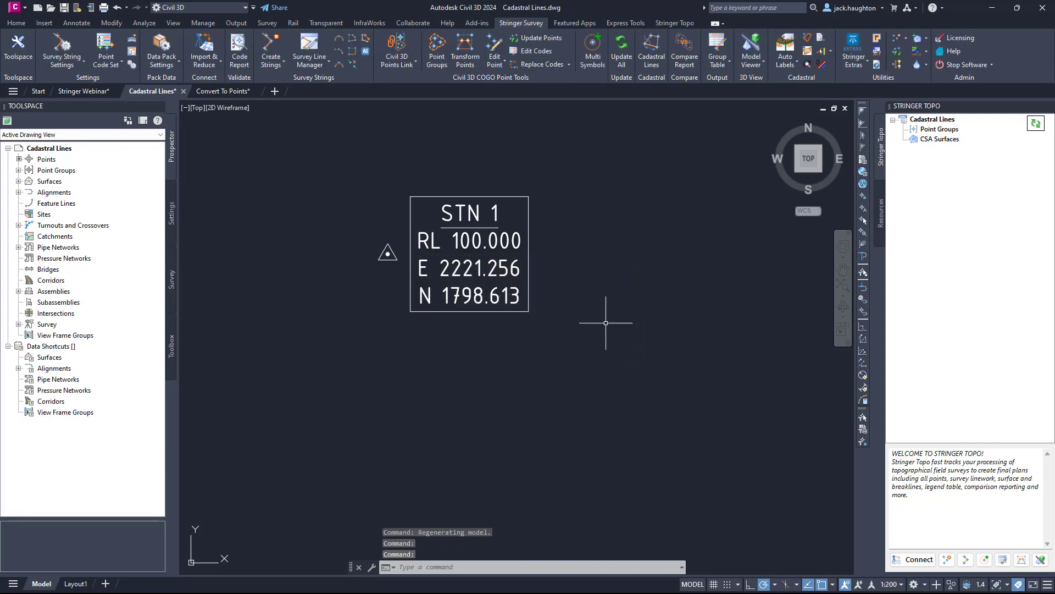
Link all Civil 3D point groups to Stringer and list the points of the Contourable group in the Stringer Topo tree.
{"action": "left_click", "coordinate": [939, 129]}
{"action": "right_click", "coordinate": [940, 129]}
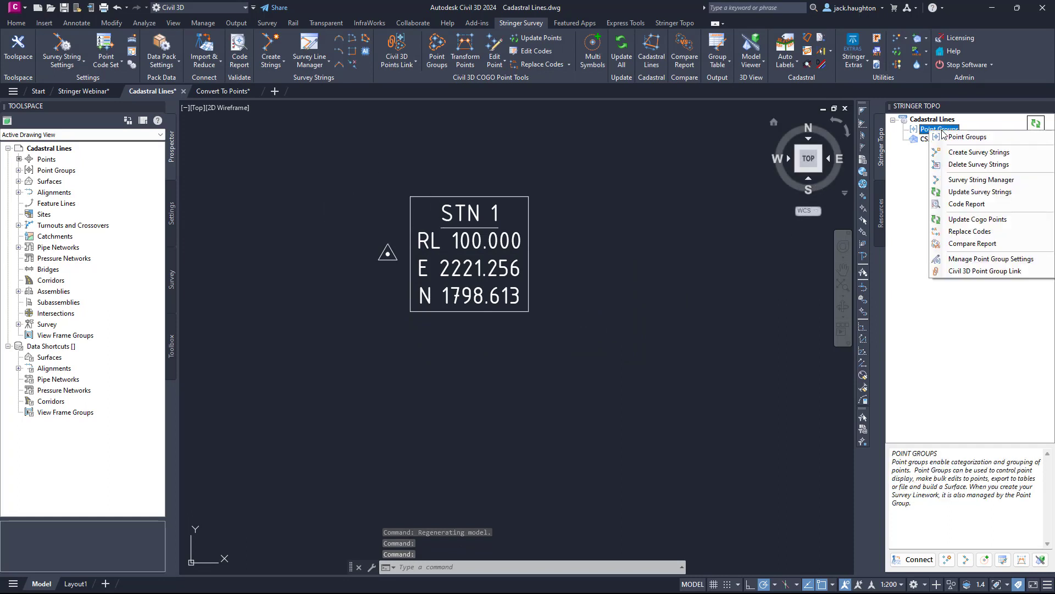
{"action": "left_click", "coordinate": [984, 270]}
{"action": "left_click", "coordinate": [632, 345]}
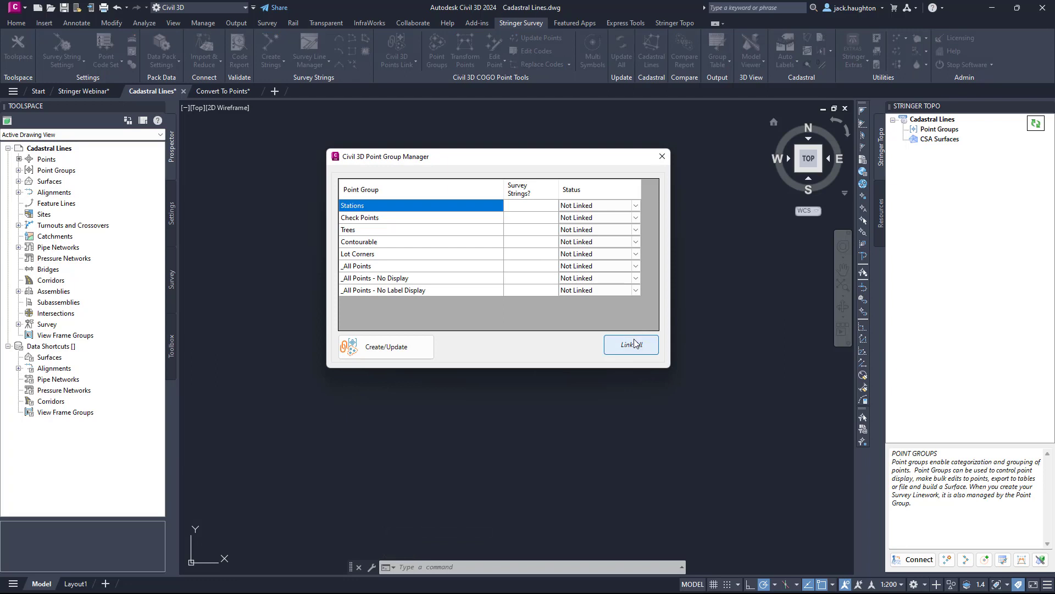
{"action": "left_click", "coordinate": [384, 346]}
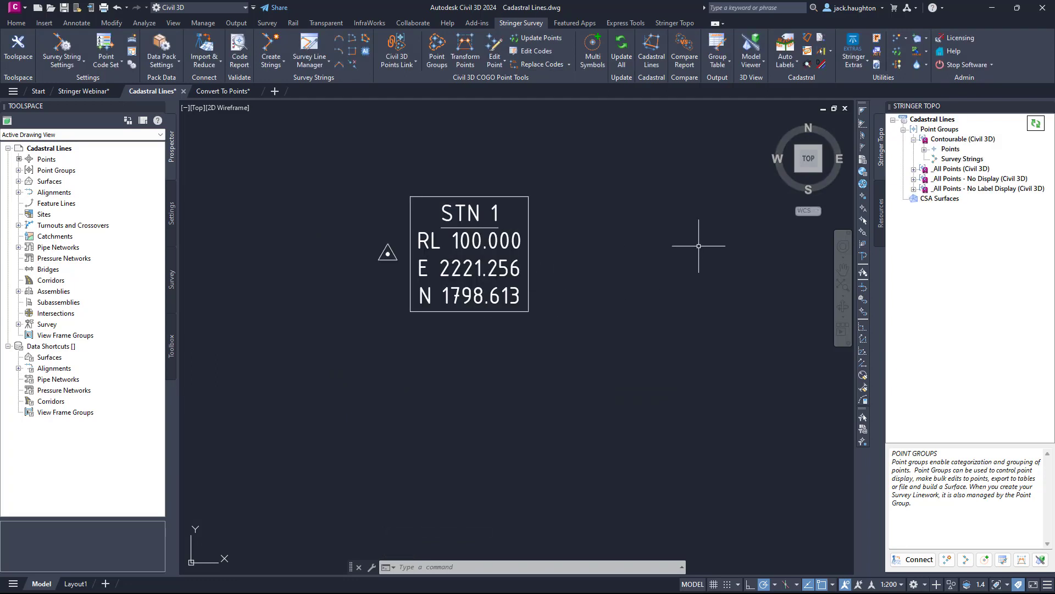
{"action": "left_click", "coordinate": [940, 140]}
{"action": "left_click", "coordinate": [925, 149]}
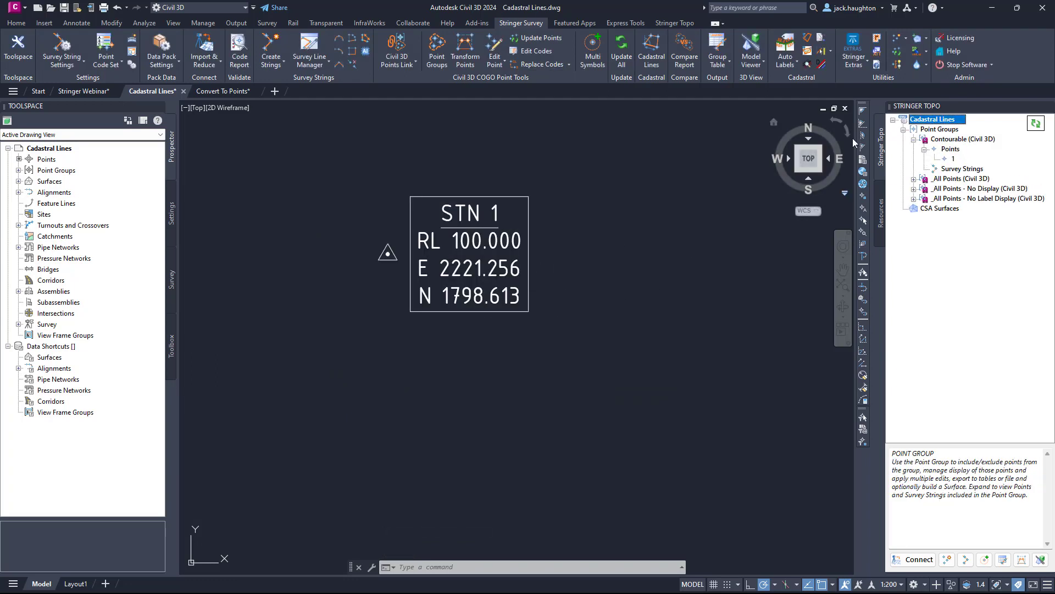
Open the Draw Cadastral Lines tool with point 1 as the base point.
{"action": "left_click", "coordinate": [660, 48]}
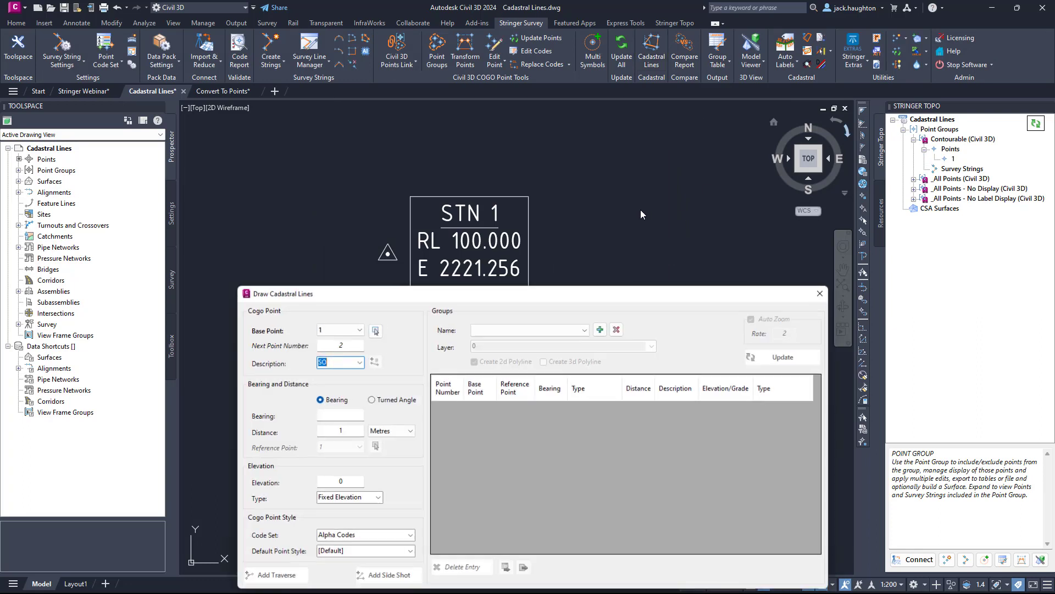
{"action": "mouse_move", "coordinate": [422, 304]}
{"action": "left_mouse_down"}
{"action": "mouse_move", "coordinate": [453, 356]}
{"action": "mouse_move", "coordinate": [434, 309]}
{"action": "mouse_move", "coordinate": [444, 306]}
{"action": "left_mouse_up"}
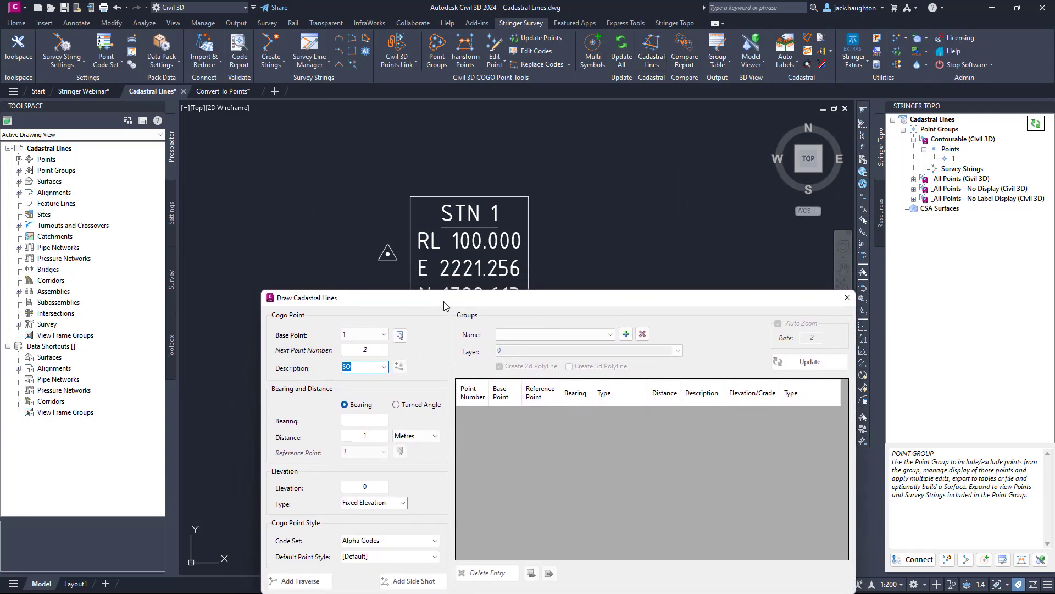
{"action": "left_click", "coordinate": [355, 333]}
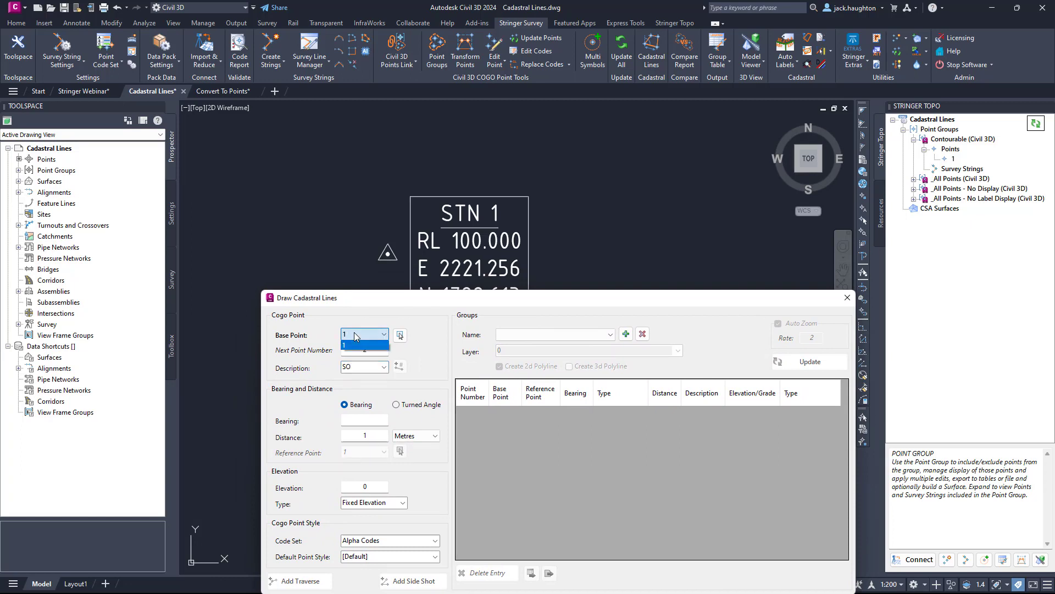
{"action": "left_click", "coordinate": [359, 335]}
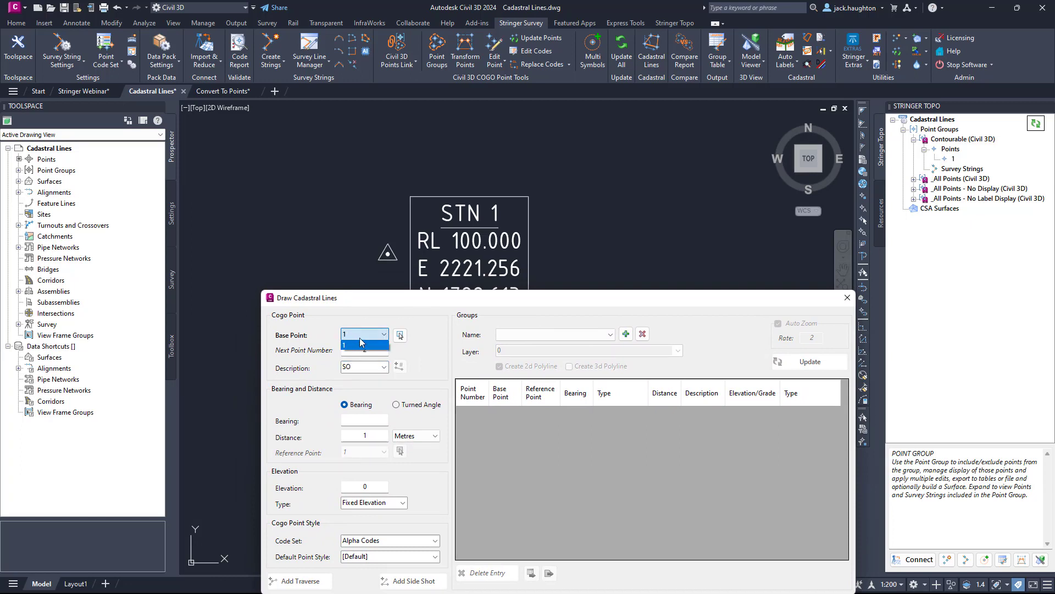
{"action": "left_click", "coordinate": [364, 295]}
{"action": "key", "text": "ctrl"}
Set the cadastral line code set to Numeric (Individual Layers) and the point description to 004.
{"action": "left_click", "coordinate": [383, 366]}
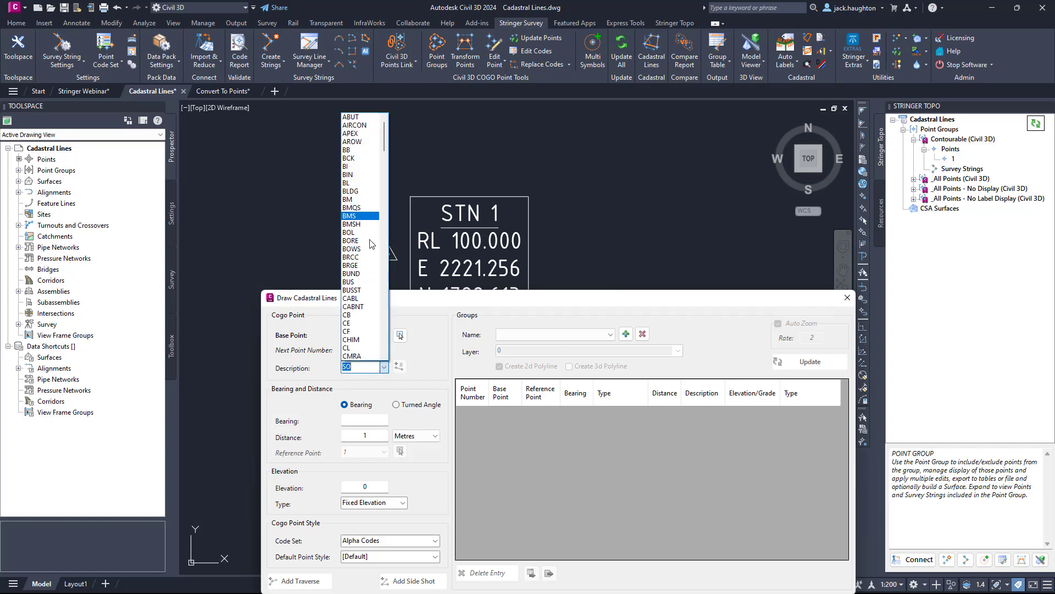
{"action": "left_click", "coordinate": [442, 351]}
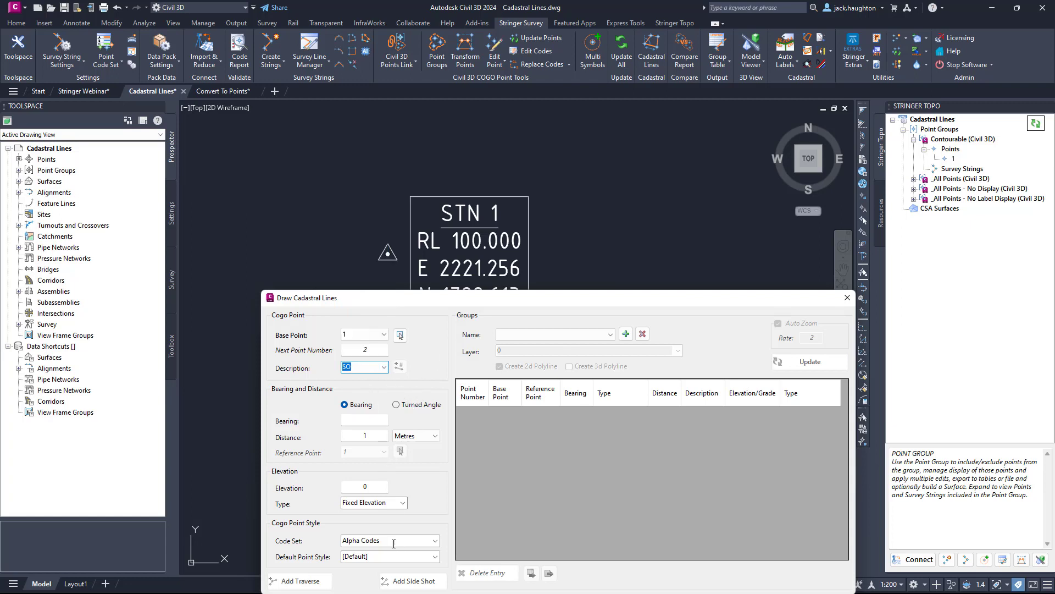
{"action": "left_click", "coordinate": [439, 541]}
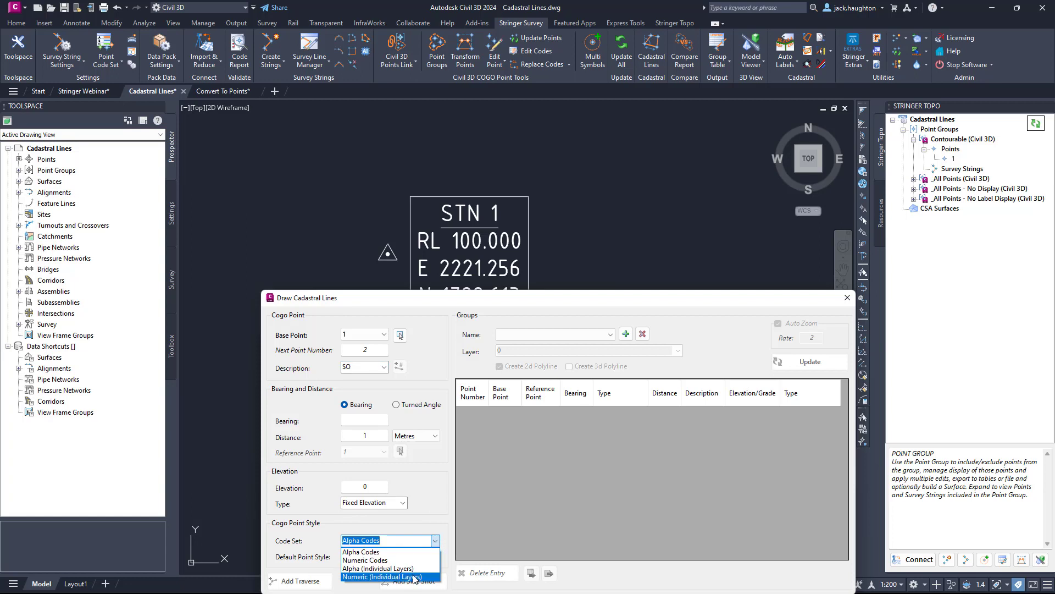
{"action": "left_click", "coordinate": [415, 576]}
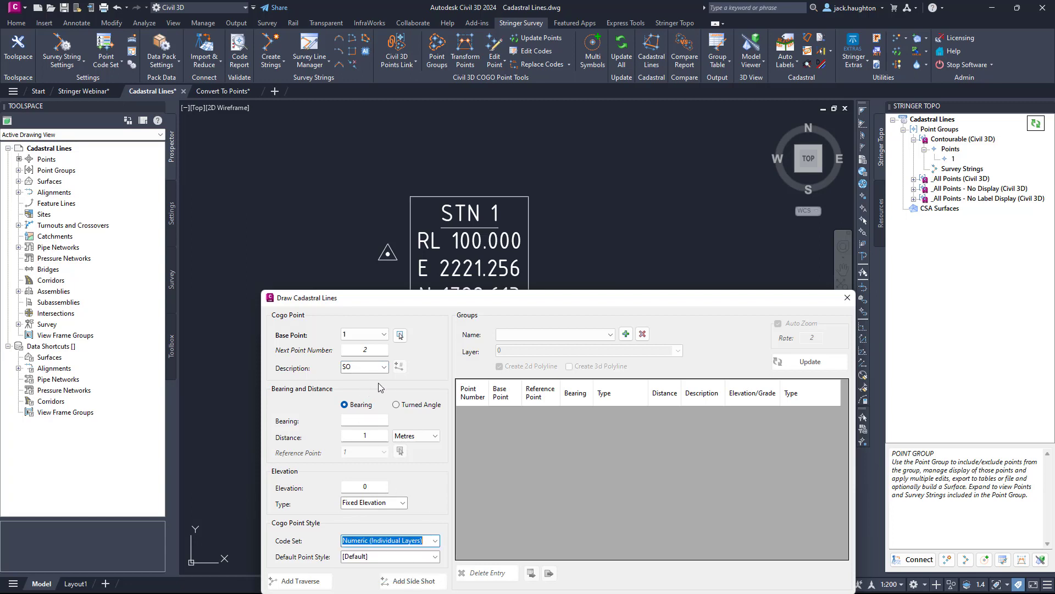
{"action": "left_click", "coordinate": [384, 367]}
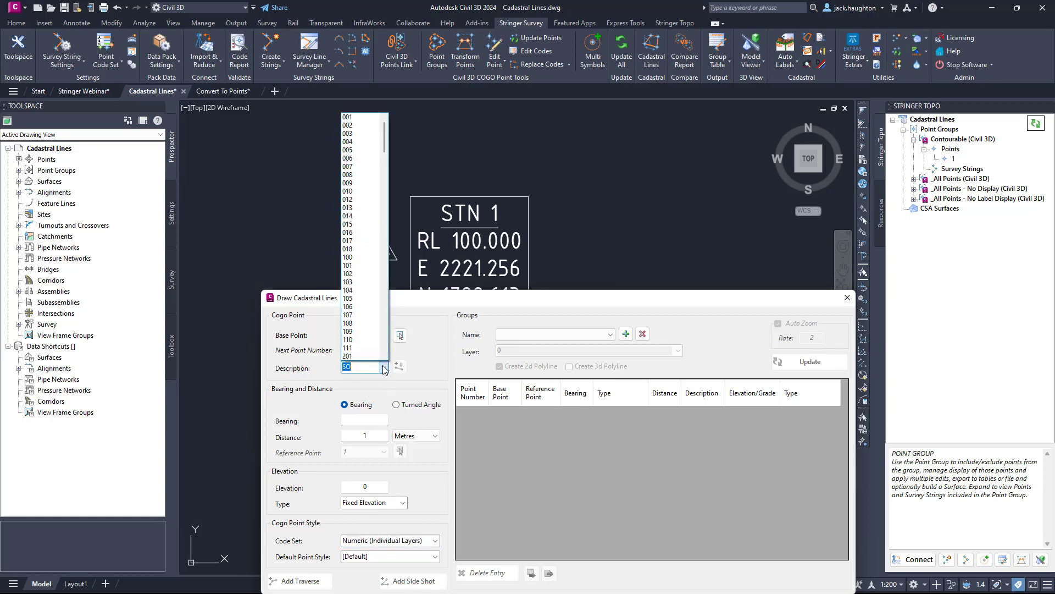
{"action": "left_click", "coordinate": [367, 141]}
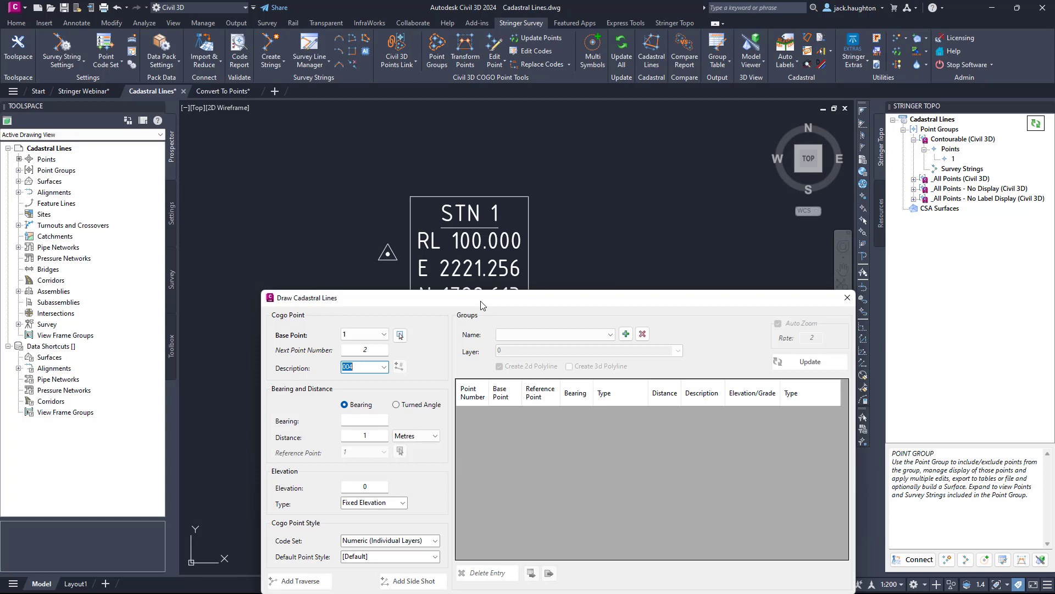
Create a cadastral line group named Trav1.
{"action": "left_click", "coordinate": [626, 335]}
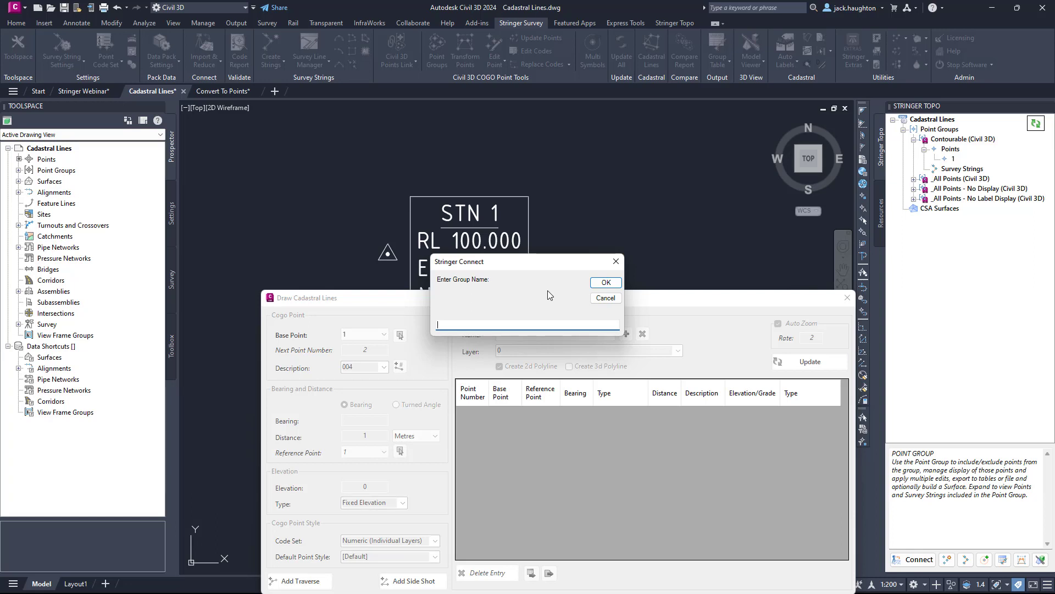
{"action": "type", "text": "Trav1"}
{"action": "left_click", "coordinate": [605, 282]}
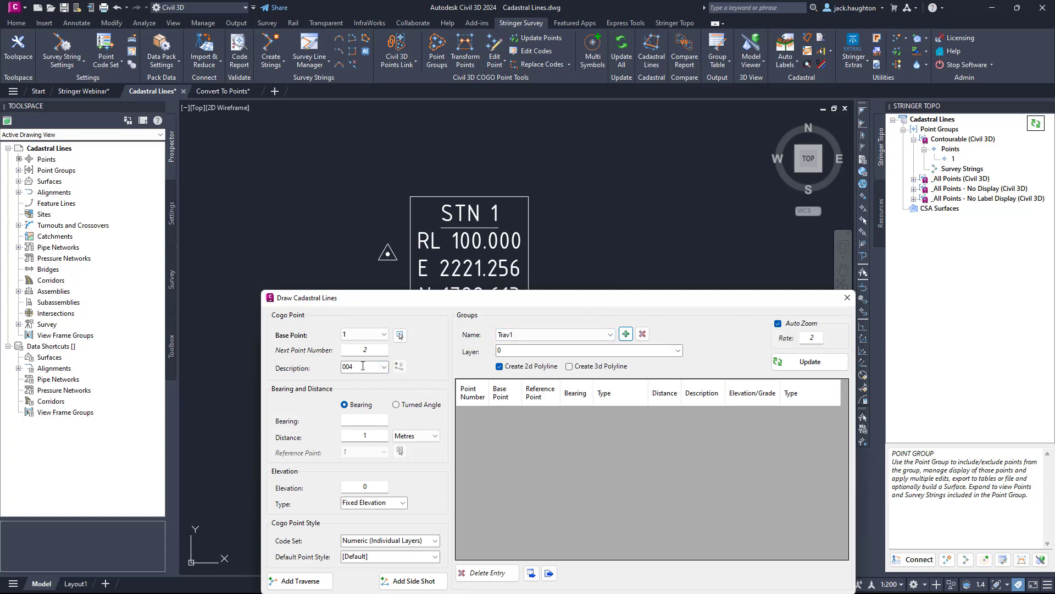
{"action": "left_click", "coordinate": [352, 405]}
{"action": "left_click", "coordinate": [416, 406]}
{"action": "left_click", "coordinate": [343, 455]}
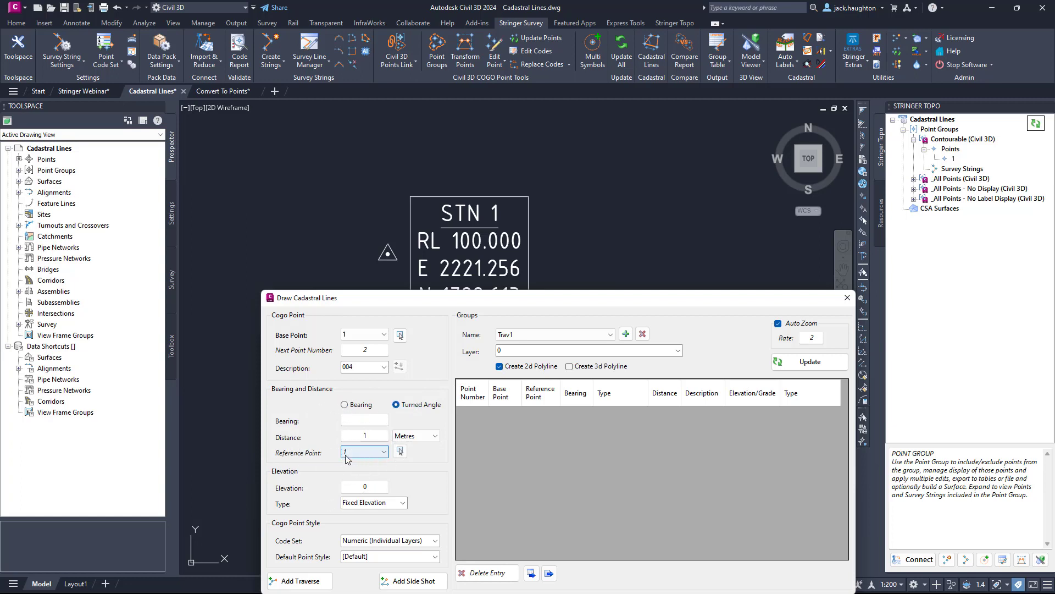
{"action": "left_click", "coordinate": [345, 405]}
Set the first traverse leg's bearing to 90.0000 and its distance to 15.00 metres.
{"action": "left_click", "coordinate": [363, 420]}
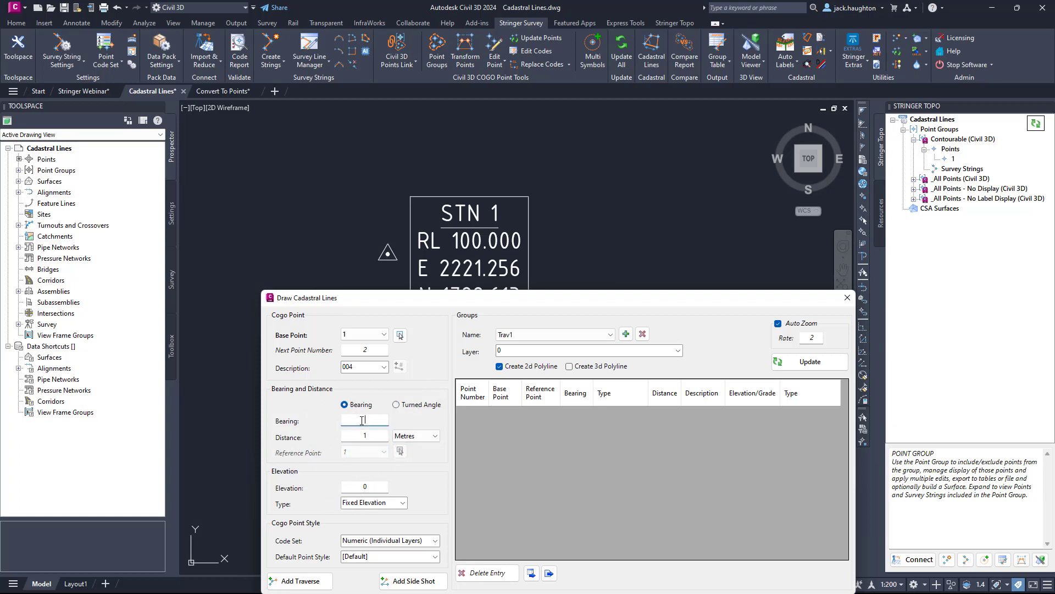
{"action": "type", "text": "90.0000"}
{"action": "key", "text": "Tab"}
{"action": "type", "text": "15.00"}
{"action": "left_click", "coordinate": [432, 436]}
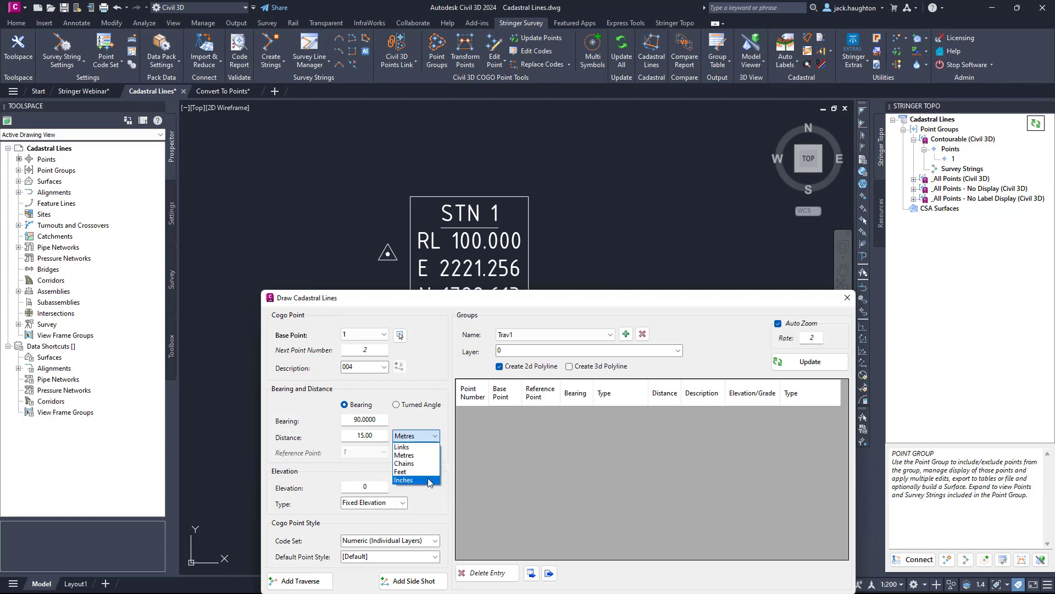
{"action": "left_click", "coordinate": [436, 425]}
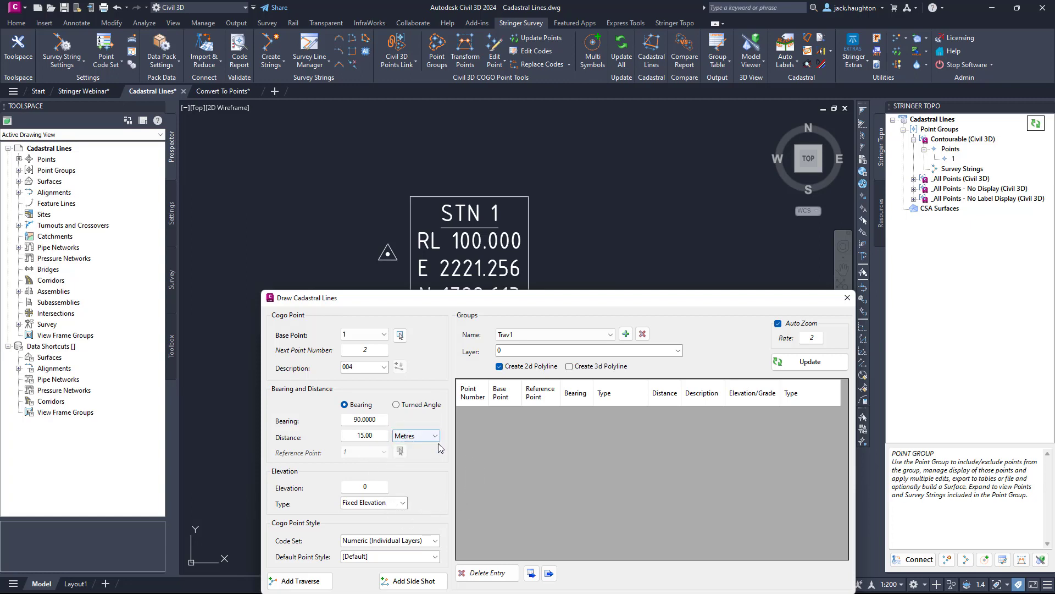
Set a fixed elevation of 100 and add the traverse leg from point 1.
{"action": "left_click_drag", "start_coordinate": [373, 486], "coordinate": [344, 490]}
{"action": "type", "text": "100"}
{"action": "left_click", "coordinate": [355, 502]}
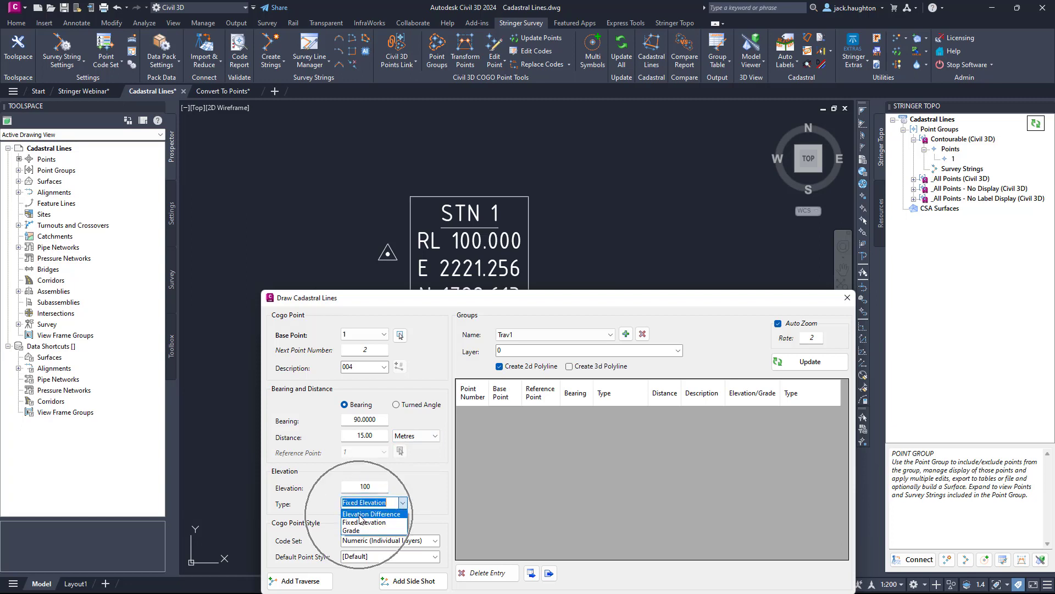
{"action": "left_click", "coordinate": [363, 521]}
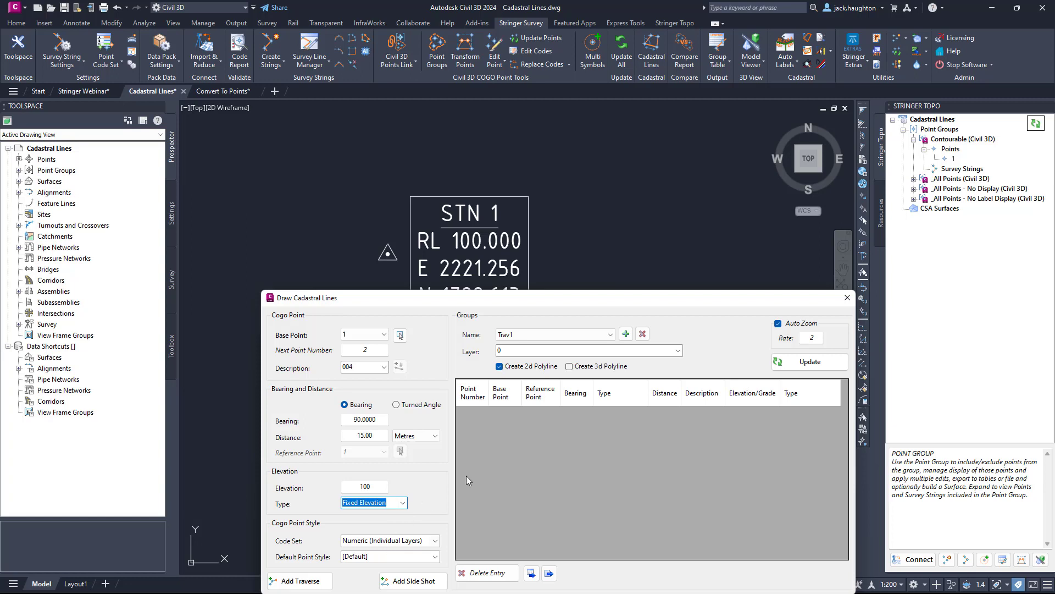
{"action": "left_click", "coordinate": [306, 582]}
Turn off Auto Zoom for the cadastral lines and update the drawing.
{"action": "mouse_move", "coordinate": [565, 304]}
{"action": "left_mouse_down"}
{"action": "mouse_move", "coordinate": [421, 427]}
{"action": "mouse_move", "coordinate": [550, 292]}
{"action": "mouse_move", "coordinate": [541, 262]}
{"action": "left_mouse_up"}
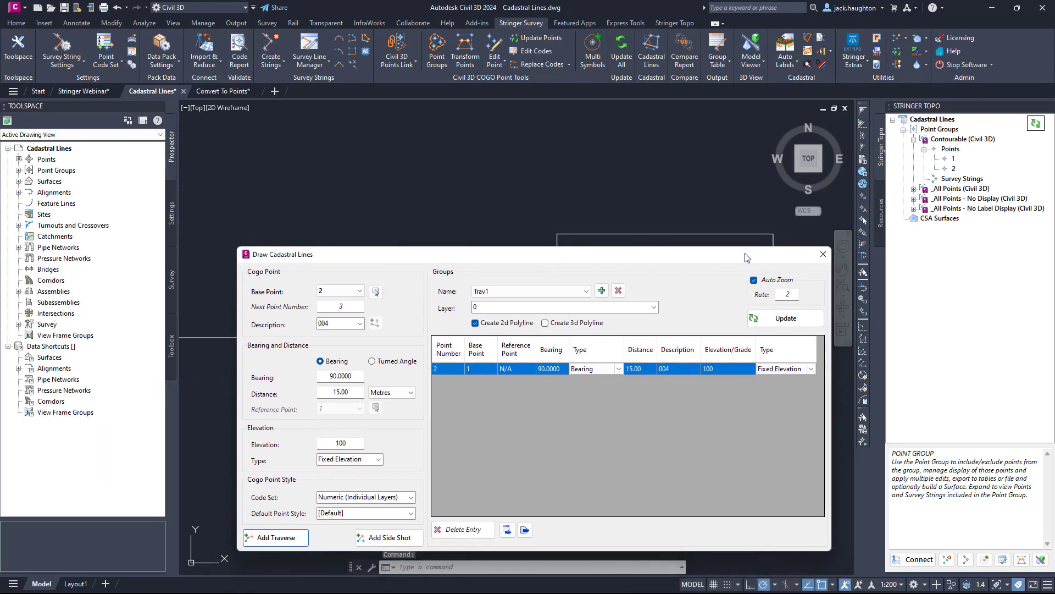
{"action": "left_click_drag", "start_coordinate": [714, 262], "coordinate": [674, 418]}
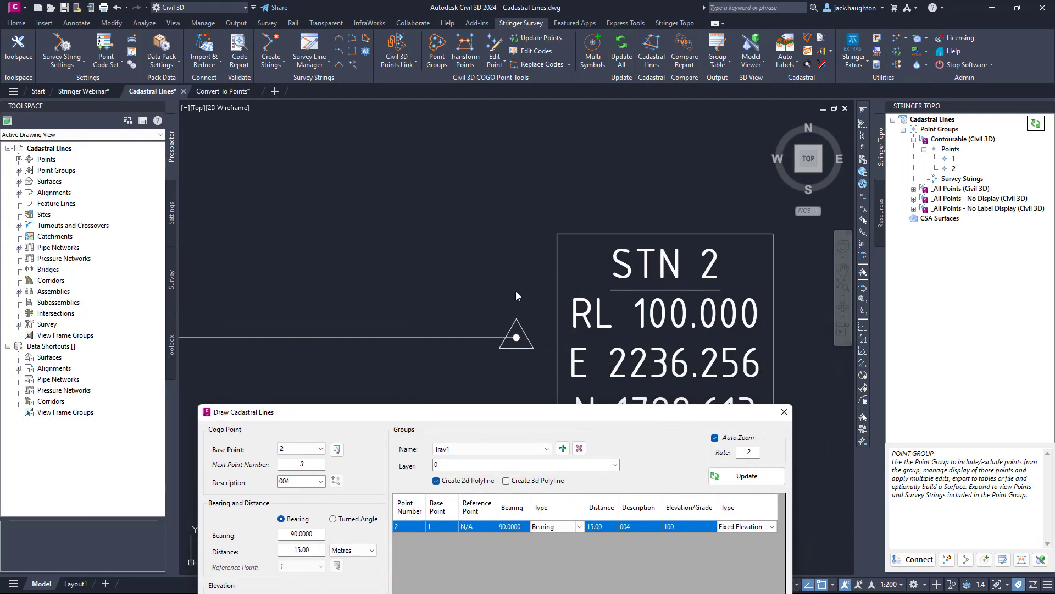
{"action": "left_click", "coordinate": [716, 439]}
{"action": "left_click", "coordinate": [746, 476]}
{"action": "scroll", "coordinate": [433, 290], "scroll_direction": "down", "scroll_amount": 2}
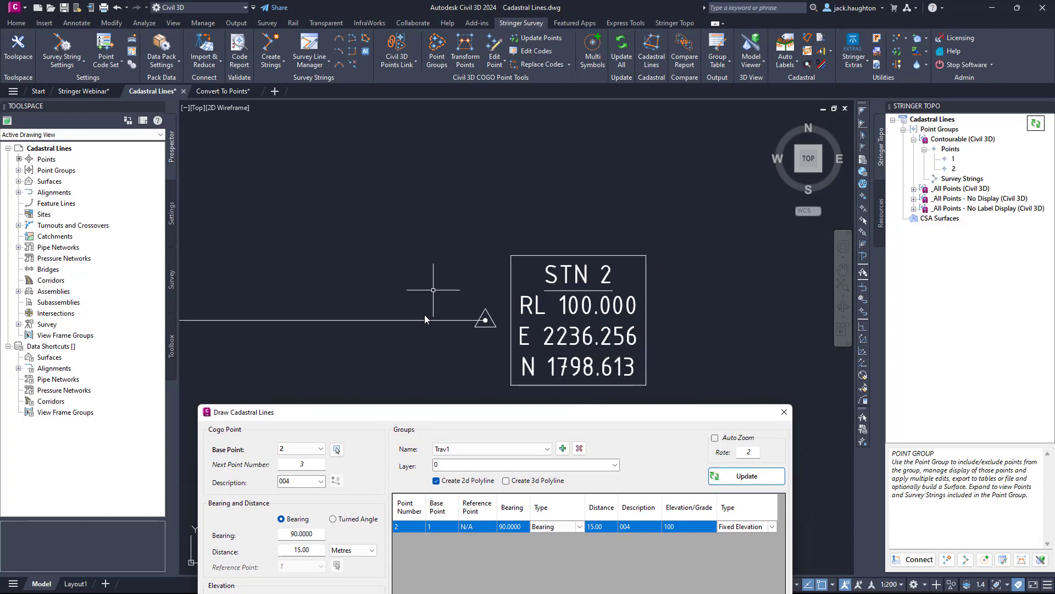
{"action": "middle_click_drag", "start_coordinate": [347, 347], "coordinate": [533, 317]}
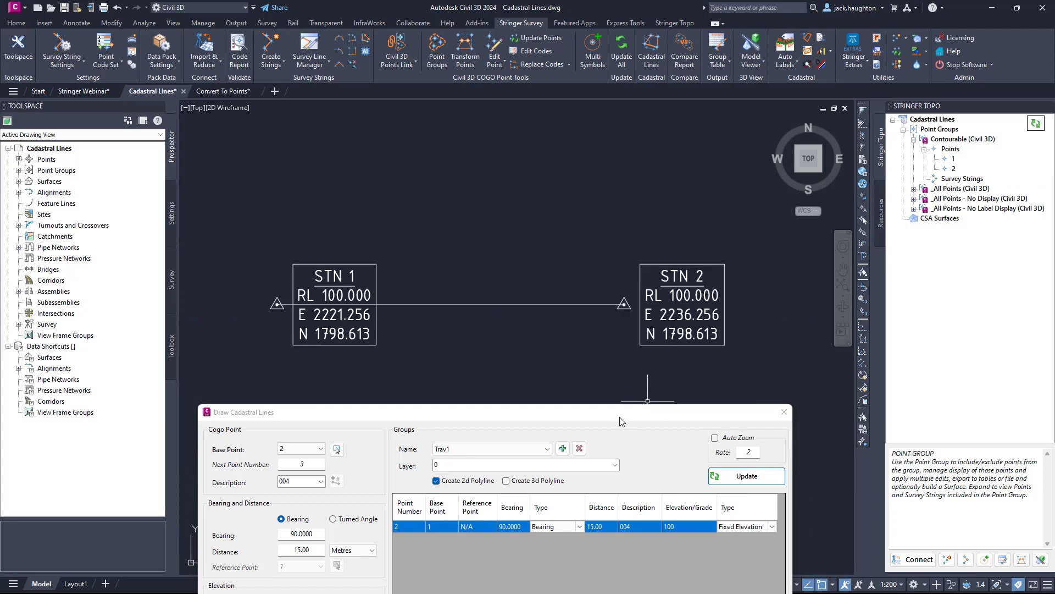
Add a traverse leg from point 2 with a bearing of 180.0000 and a distance of 15.00 metres.
{"action": "mouse_move", "coordinate": [607, 411]}
{"action": "left_mouse_down"}
{"action": "mouse_move", "coordinate": [593, 412]}
{"action": "mouse_move", "coordinate": [464, 166]}
{"action": "mouse_move", "coordinate": [454, 88]}
{"action": "mouse_move", "coordinate": [496, 70]}
{"action": "mouse_move", "coordinate": [431, 97]}
{"action": "mouse_move", "coordinate": [480, 104]}
{"action": "left_mouse_up"}
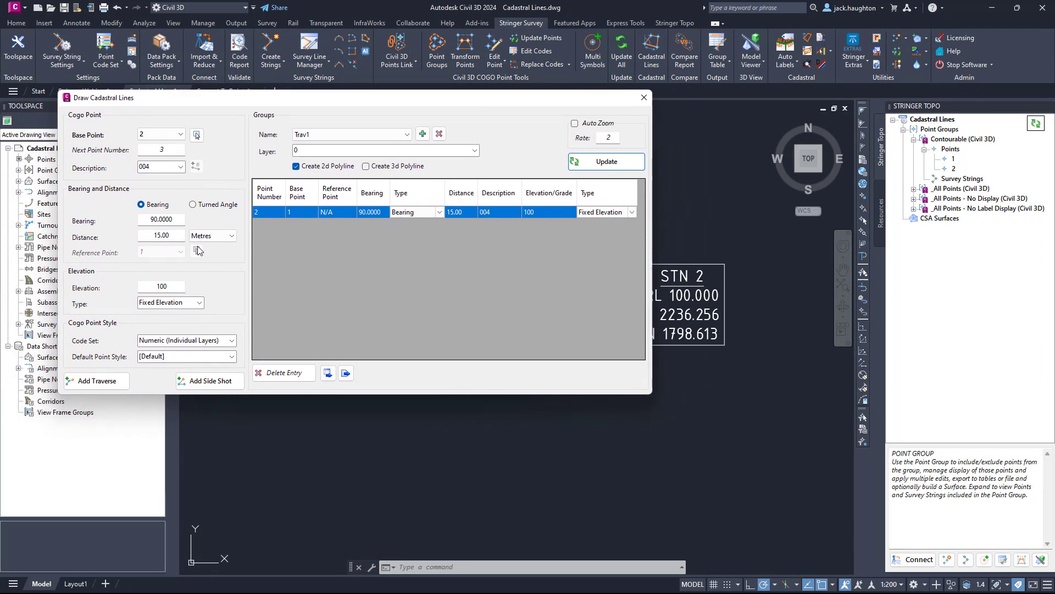
{"action": "double_click", "coordinate": [161, 219]}
{"action": "type", "text": "180.0000"}
{"action": "double_click", "coordinate": [181, 236]}
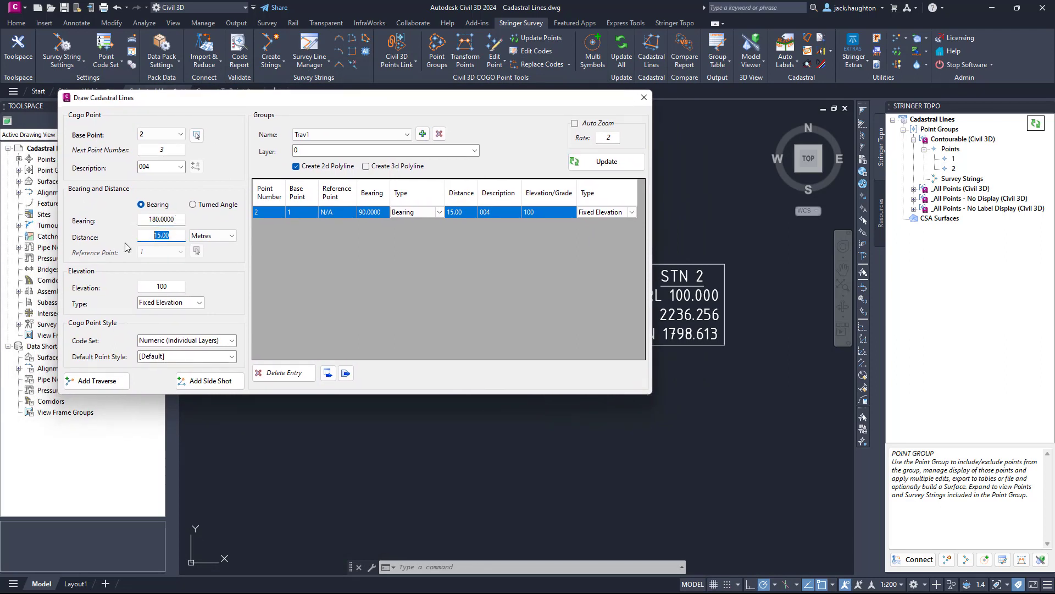
{"action": "left_click", "coordinate": [80, 379]}
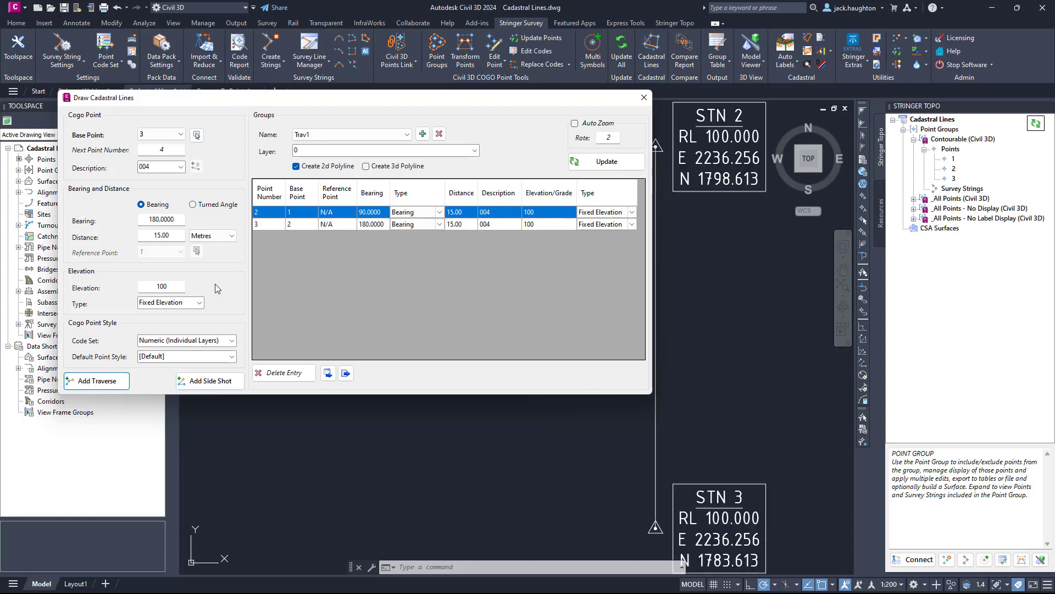
Add a traverse leg from point 3 with a bearing of 270.0000 and a distance of 25 metres.
{"action": "double_click", "coordinate": [162, 219]}
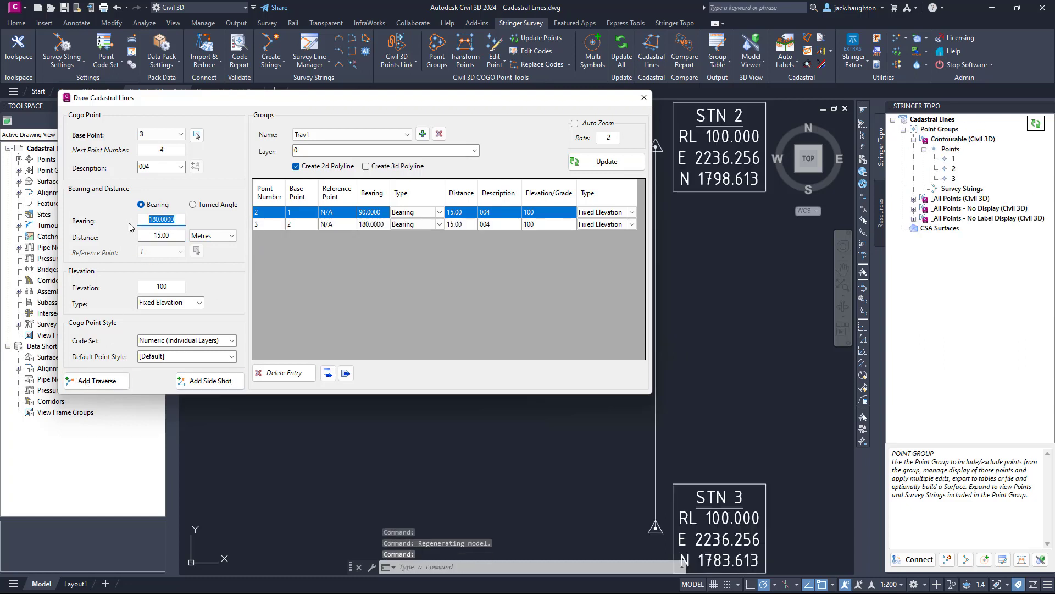
{"action": "type", "text": "270.0000"}
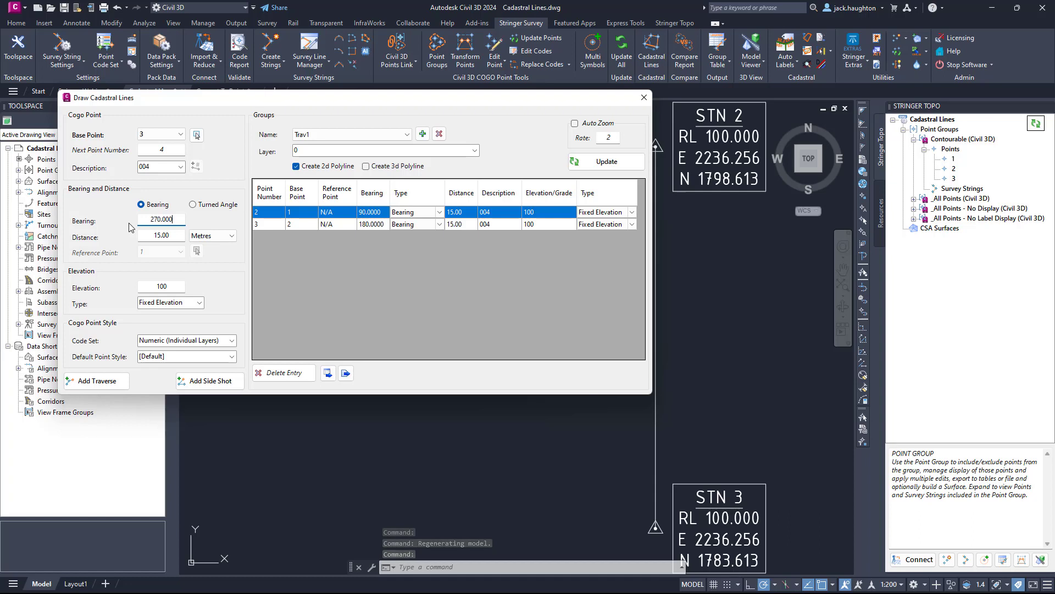
{"action": "left_click", "coordinate": [144, 235]}
{"action": "double_click", "coordinate": [144, 236]}
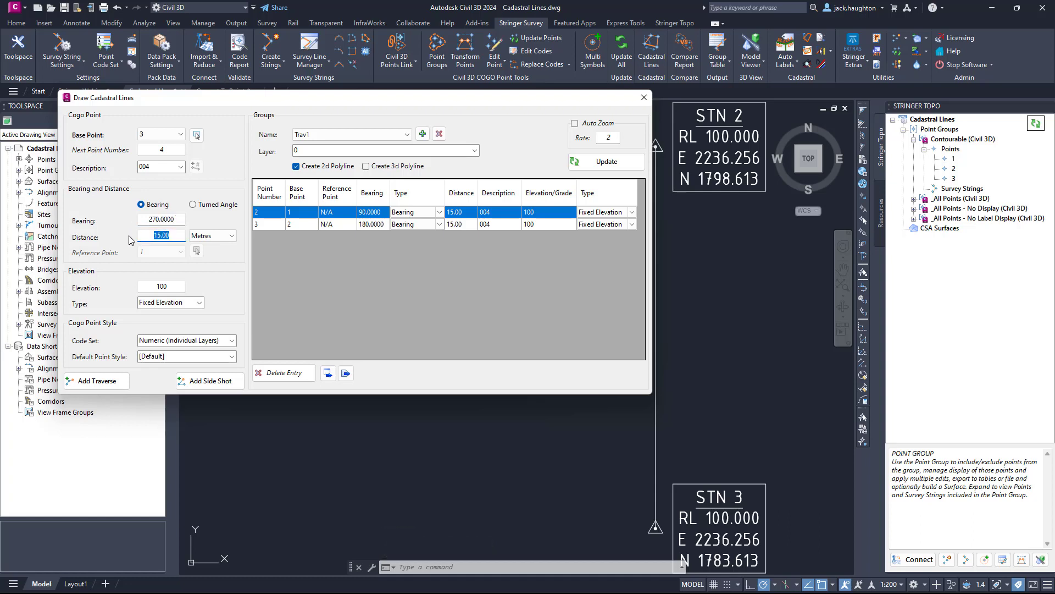
{"action": "type", "text": "25"}
{"action": "left_click", "coordinate": [97, 380]}
Change the bearing of the leg from point 1 to point 2 to 45.0000 and update the traverse.
{"action": "scroll", "coordinate": [595, 503], "scroll_direction": "down", "scroll_amount": 6}
{"action": "middle_click_drag", "start_coordinate": [560, 487], "coordinate": [771, 443]}
{"action": "mouse_move", "coordinate": [462, 97]}
{"action": "left_mouse_down"}
{"action": "mouse_move", "coordinate": [278, 218]}
{"action": "mouse_move", "coordinate": [378, 204]}
{"action": "mouse_move", "coordinate": [409, 187]}
{"action": "left_mouse_up"}
{"action": "scroll", "coordinate": [775, 319], "scroll_direction": "up", "scroll_amount": 2}
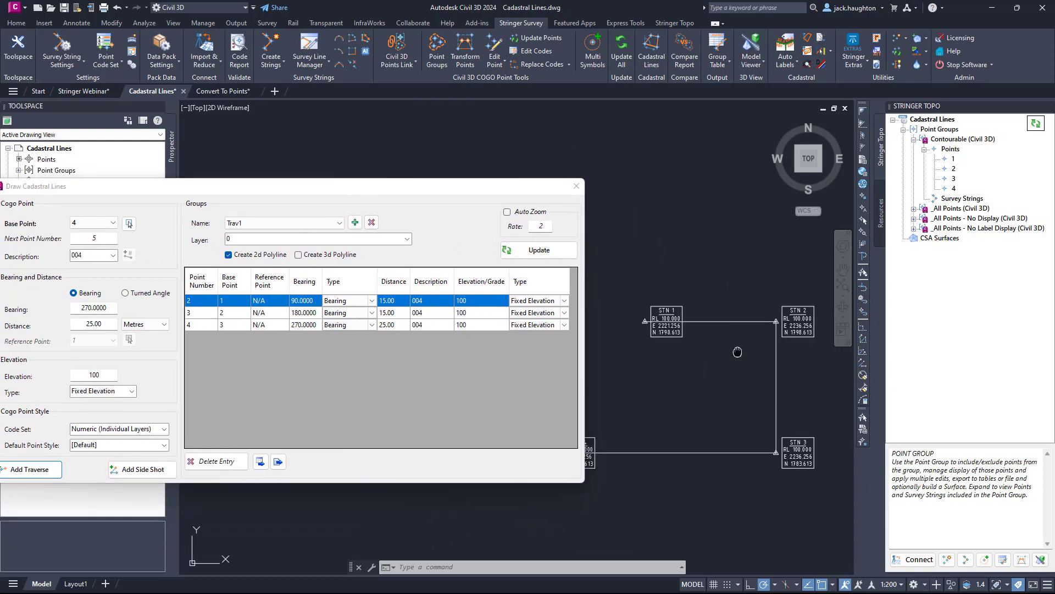
{"action": "middle_click_drag", "start_coordinate": [753, 326], "coordinate": [744, 326]}
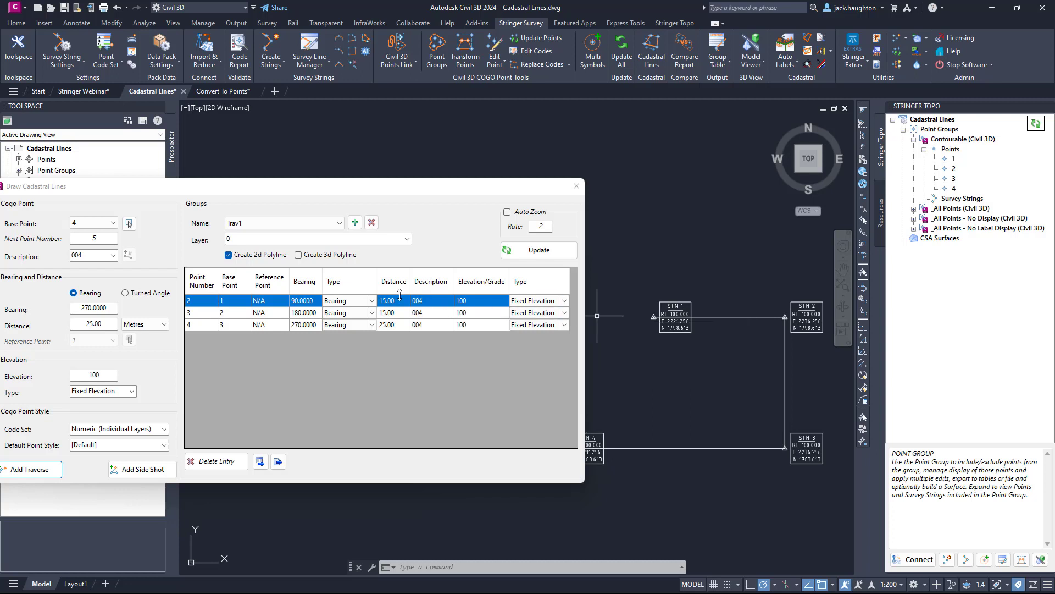
{"action": "left_click", "coordinate": [298, 304]}
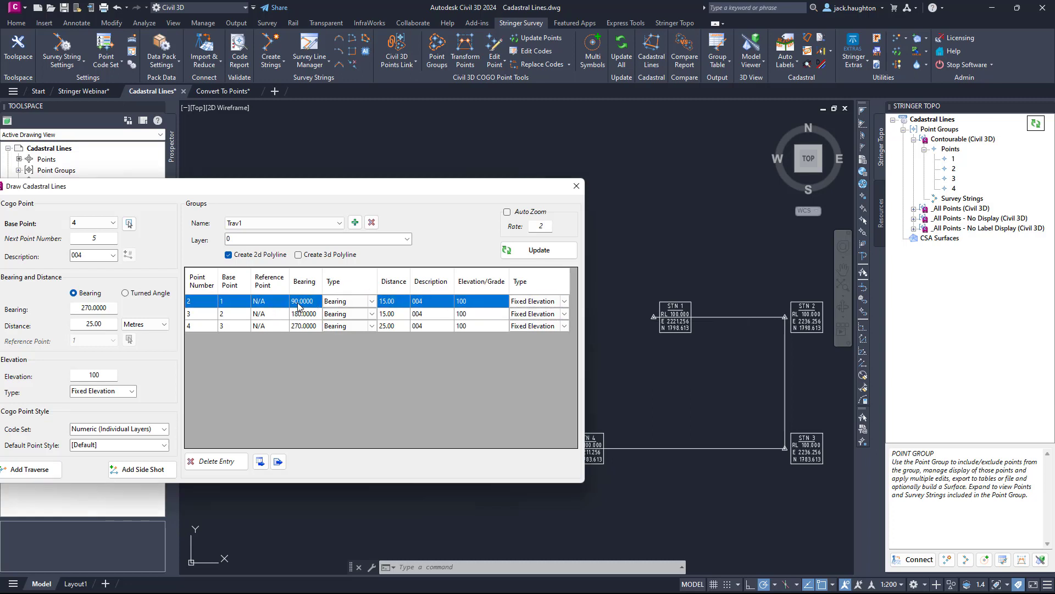
{"action": "double_click", "coordinate": [296, 304]}
{"action": "left_click", "coordinate": [280, 314]}
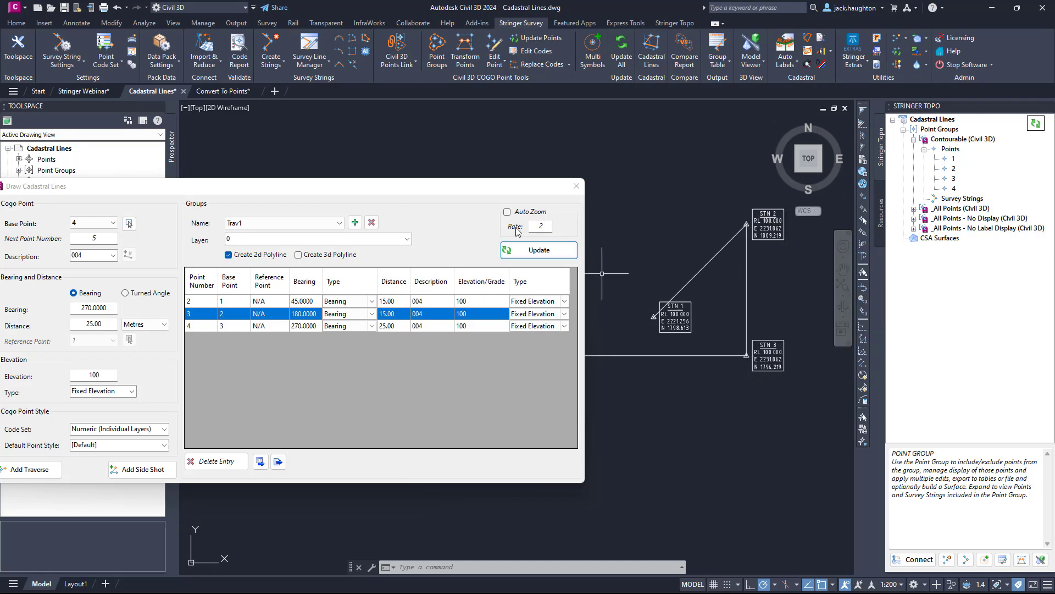
Create a second cadastral line group named Rad1 and keep it as the current group.
{"action": "mouse_move", "coordinate": [455, 185]}
{"action": "left_mouse_down"}
{"action": "mouse_move", "coordinate": [358, 177]}
{"action": "mouse_move", "coordinate": [418, 192]}
{"action": "left_mouse_up"}
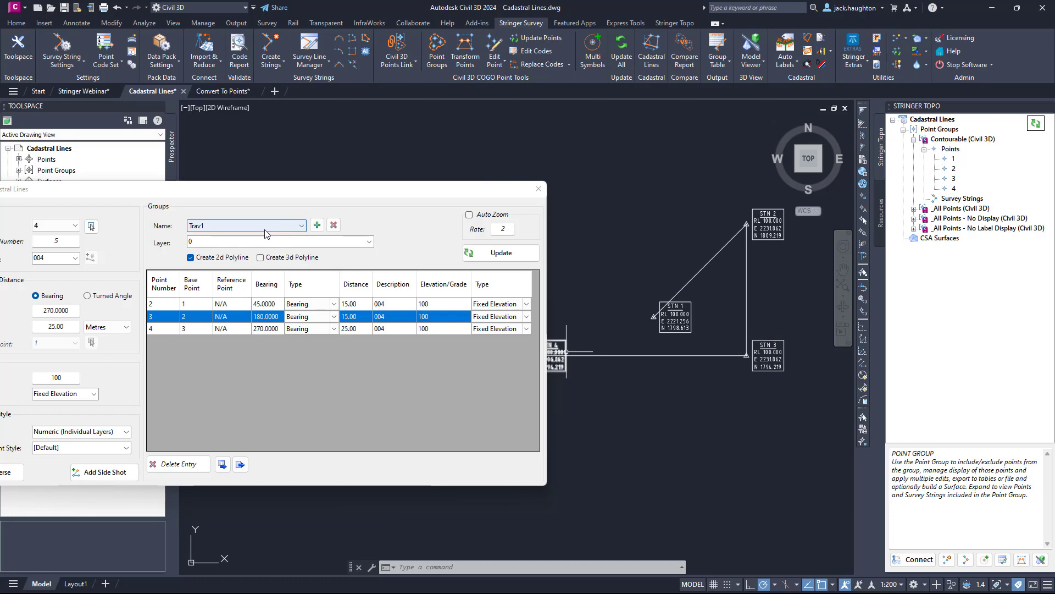
{"action": "left_click", "coordinate": [317, 226]}
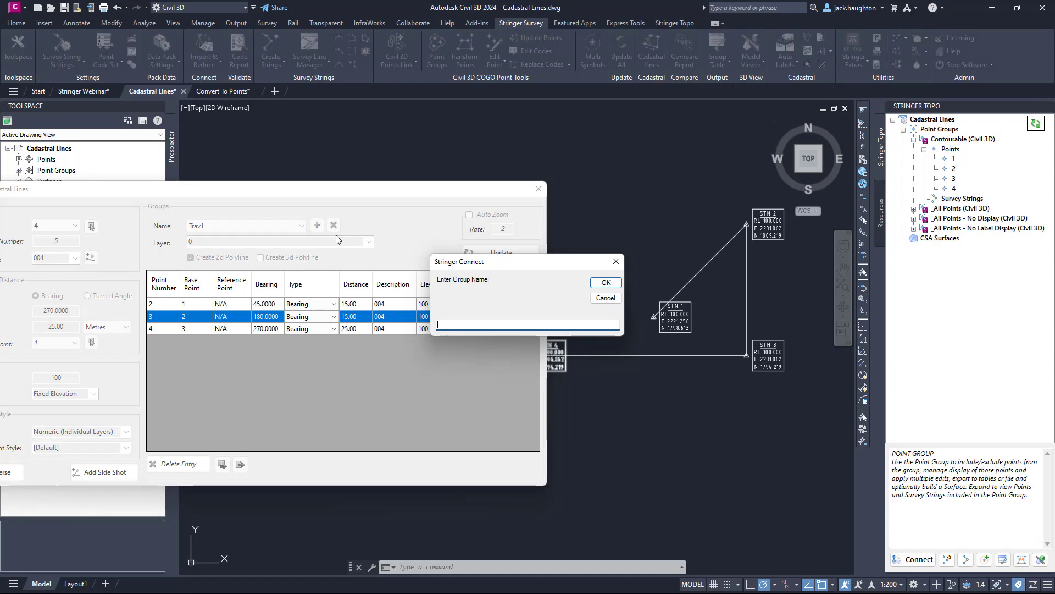
{"action": "type", "text": "Rad1"}
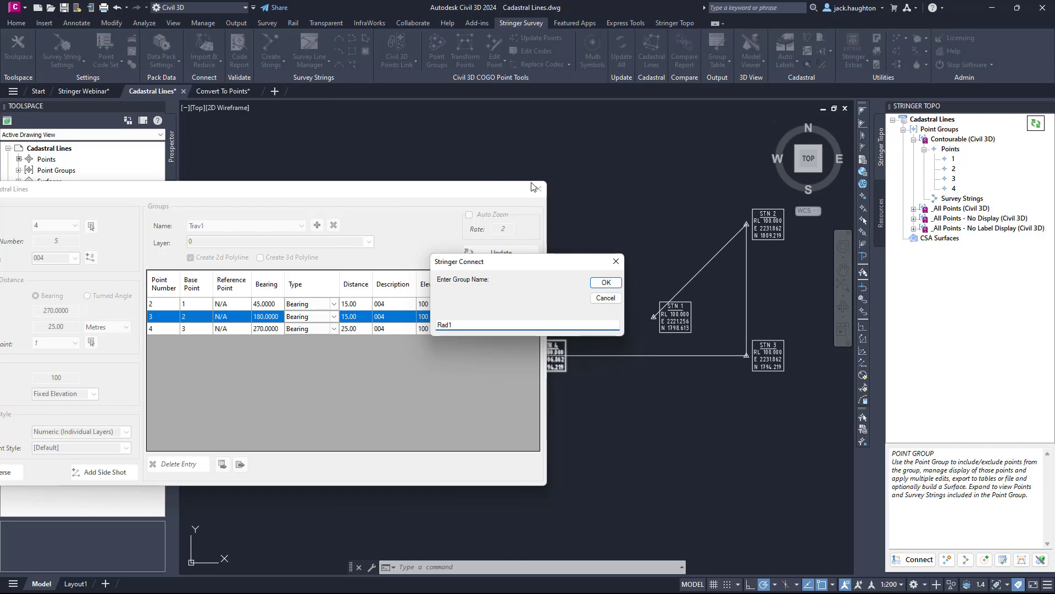
{"action": "left_click", "coordinate": [605, 283]}
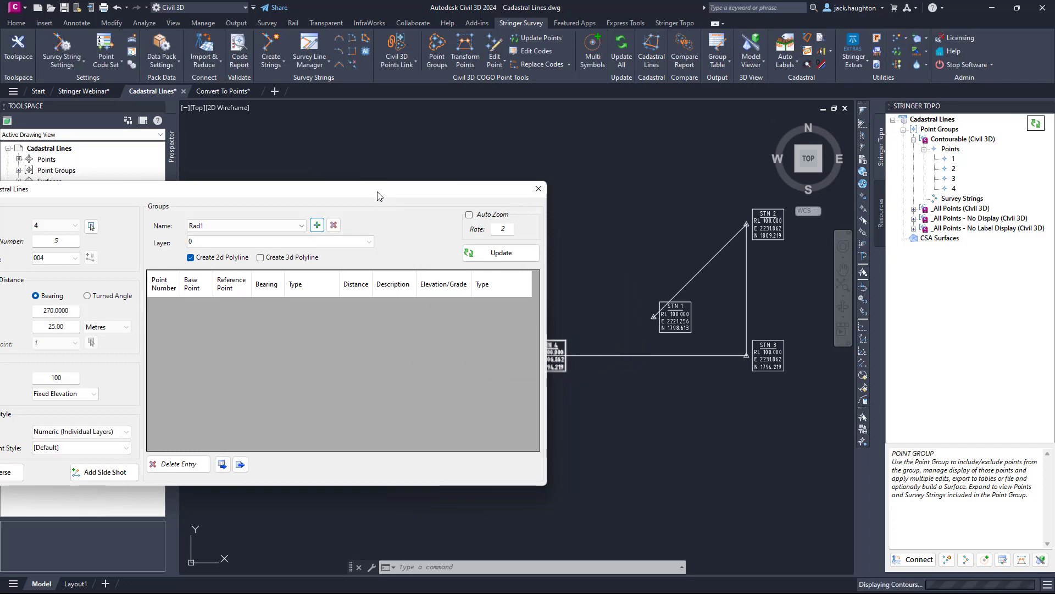
{"action": "mouse_move", "coordinate": [378, 195]}
{"action": "left_mouse_down"}
{"action": "mouse_move", "coordinate": [492, 197]}
{"action": "mouse_move", "coordinate": [479, 247]}
{"action": "left_mouse_up"}
{"action": "left_click", "coordinate": [379, 282]}
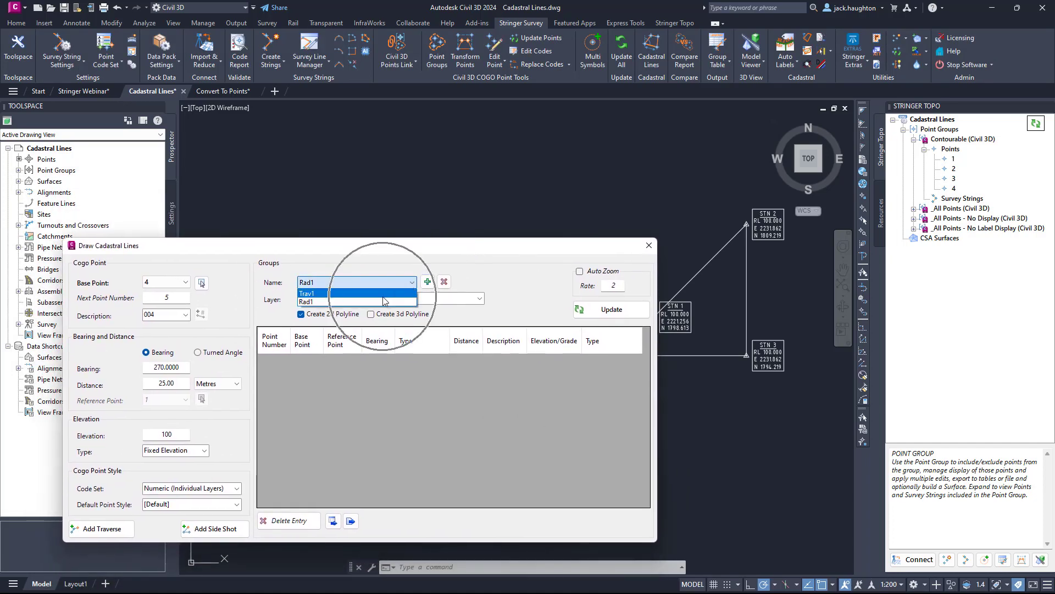
{"action": "left_click", "coordinate": [384, 301]}
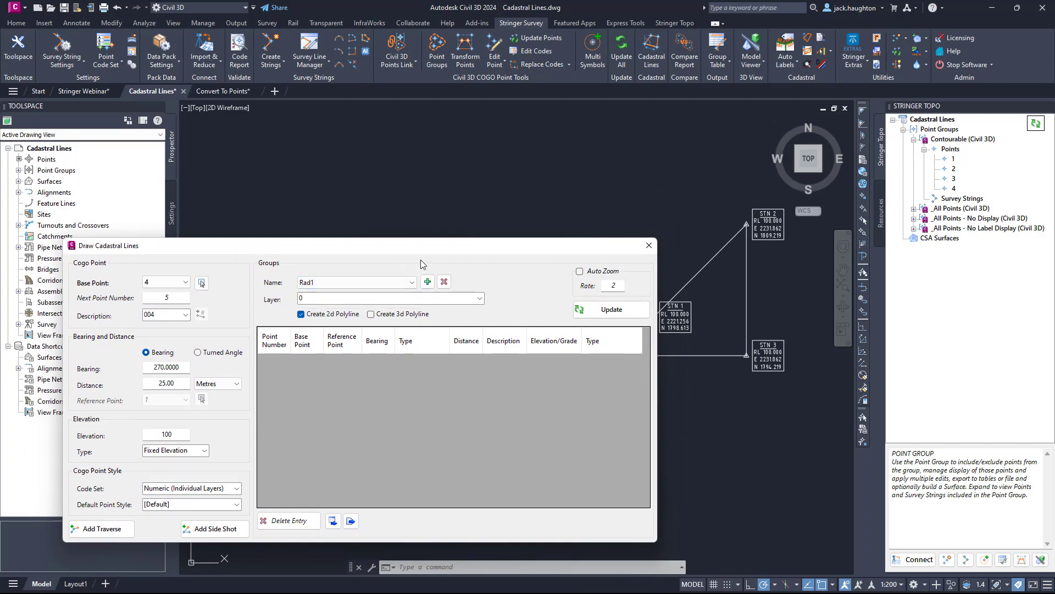
Pick station 2 in the drawing as the base point and set the point description to 003.
{"action": "left_click", "coordinate": [202, 283]}
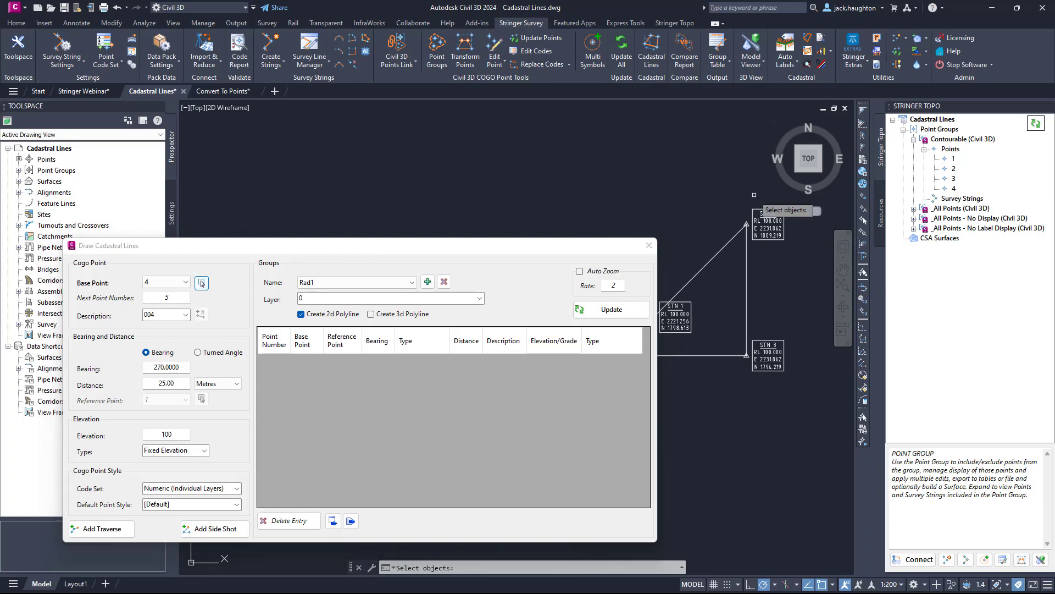
{"action": "left_click", "coordinate": [783, 235]}
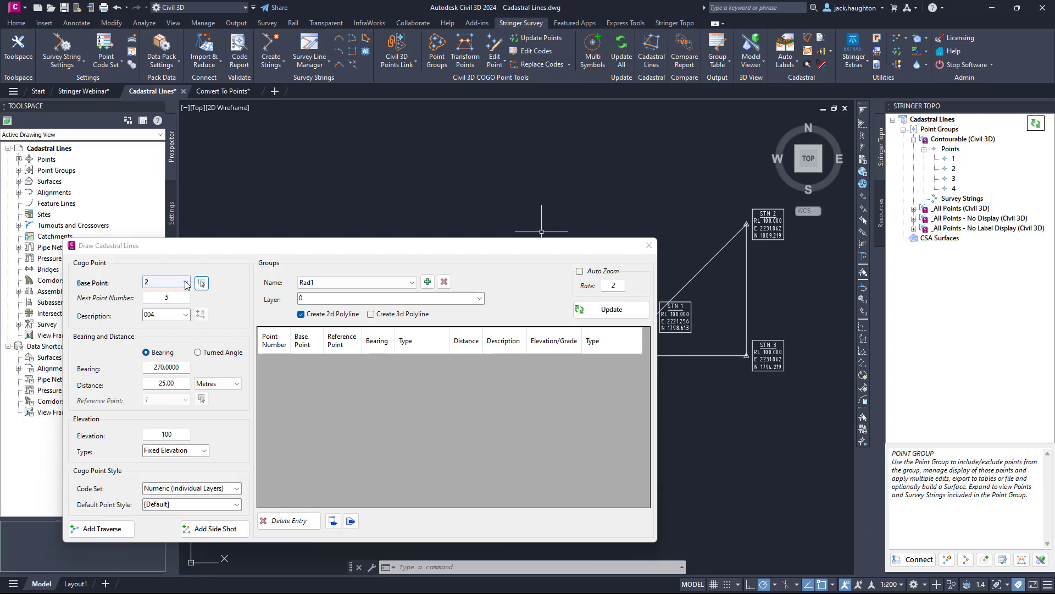
{"action": "left_click", "coordinate": [185, 314]}
{"action": "scroll", "coordinate": [181, 330], "scroll_direction": "up", "scroll_amount": 1}
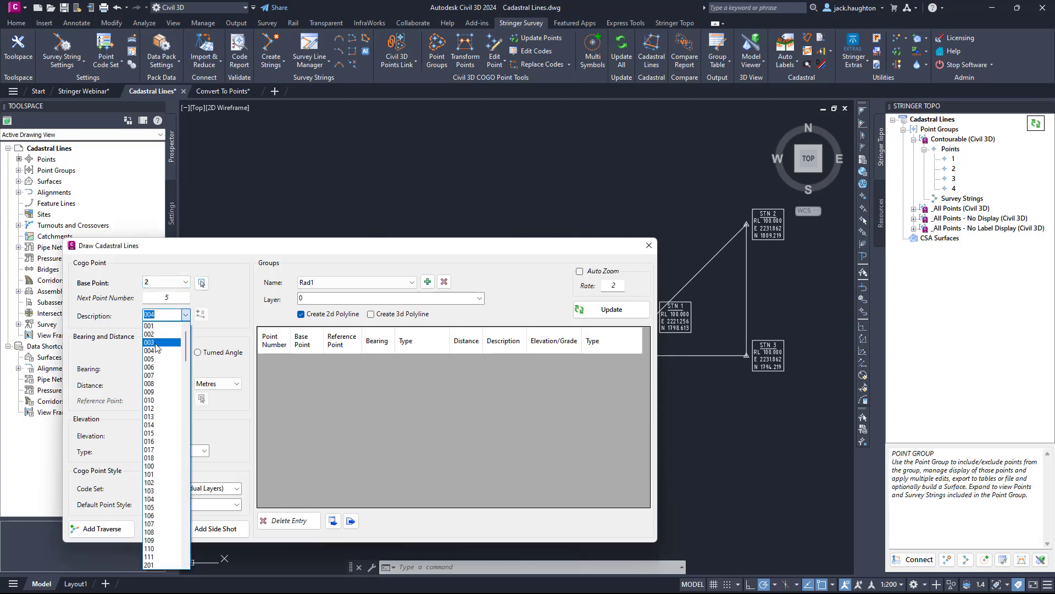
{"action": "left_click", "coordinate": [156, 343]}
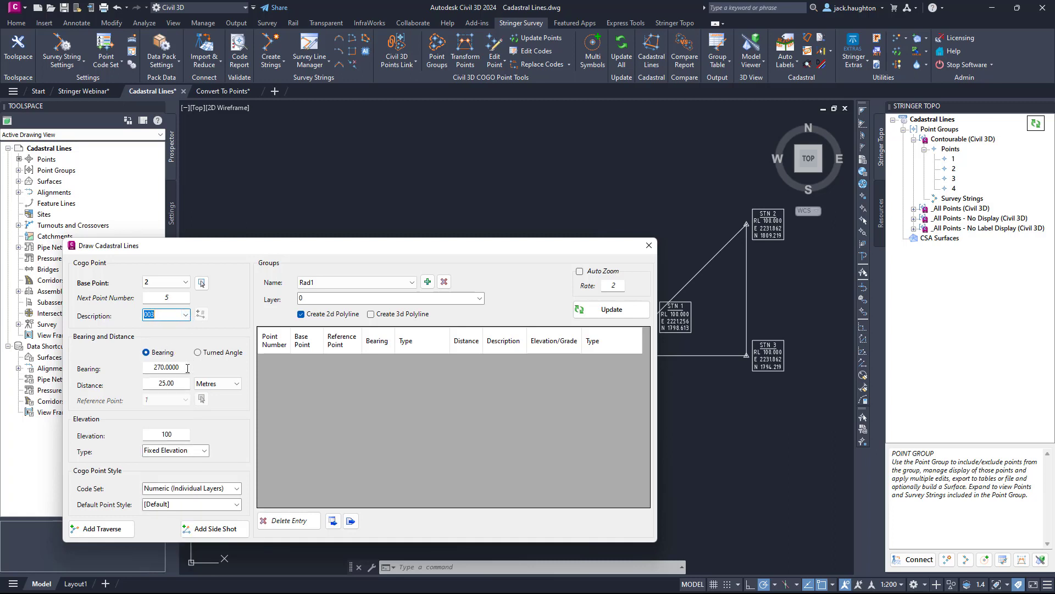
Add a side shot from point 2 with a bearing of 320.0000 and a distance of 6.58 metres.
{"action": "left_click", "coordinate": [145, 369]}
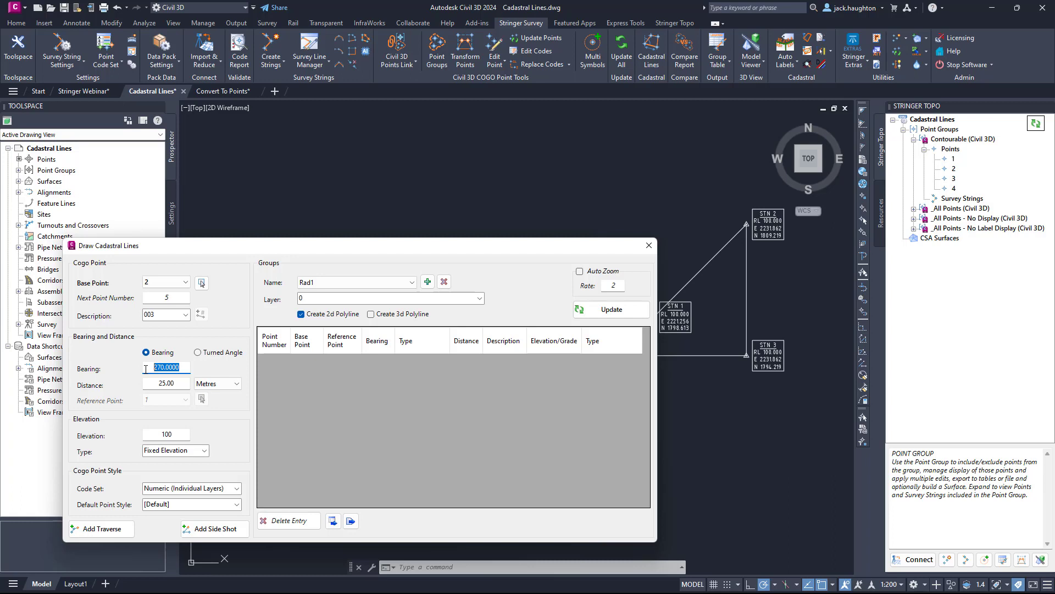
{"action": "type", "text": "275"}
{"action": "key", "text": "Tab"}
{"action": "key", "text": "shift+Tab"}
{"action": "type", "text": "320.0000"}
{"action": "left_click", "coordinate": [149, 383]}
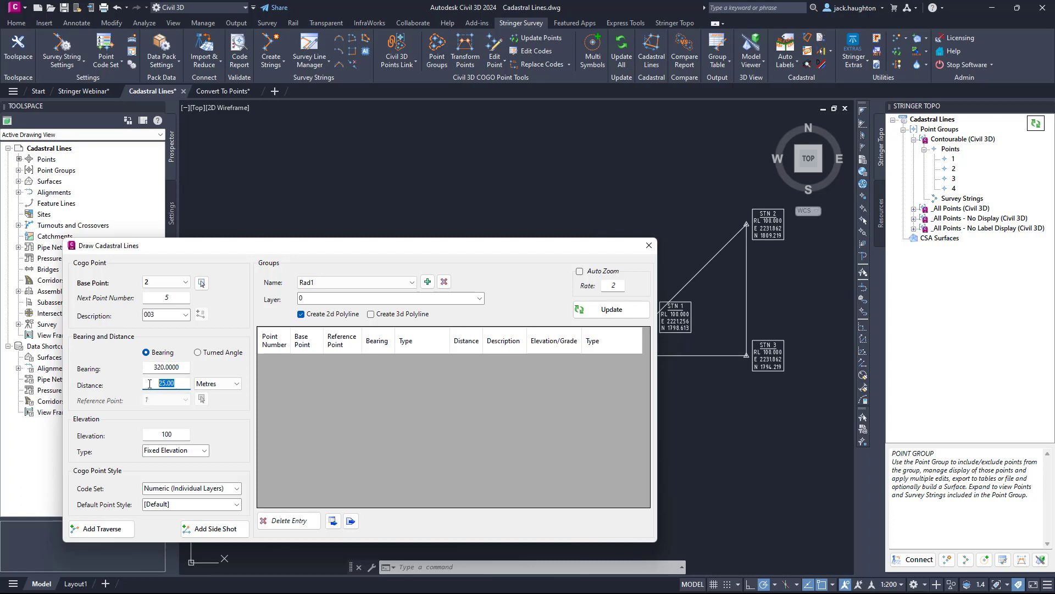
{"action": "type", "text": "6.58"}
{"action": "left_click", "coordinate": [204, 529]}
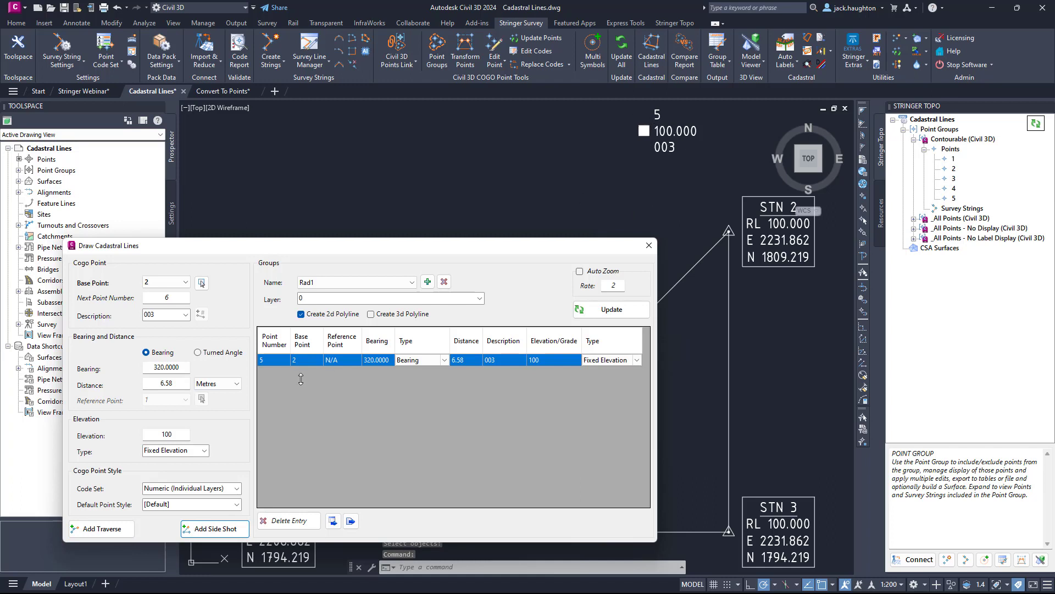
Add a side shot from point 2 with a bearing of 45 and a distance of 7.62 metres.
{"action": "left_click_drag", "start_coordinate": [183, 368], "coordinate": [121, 367]}
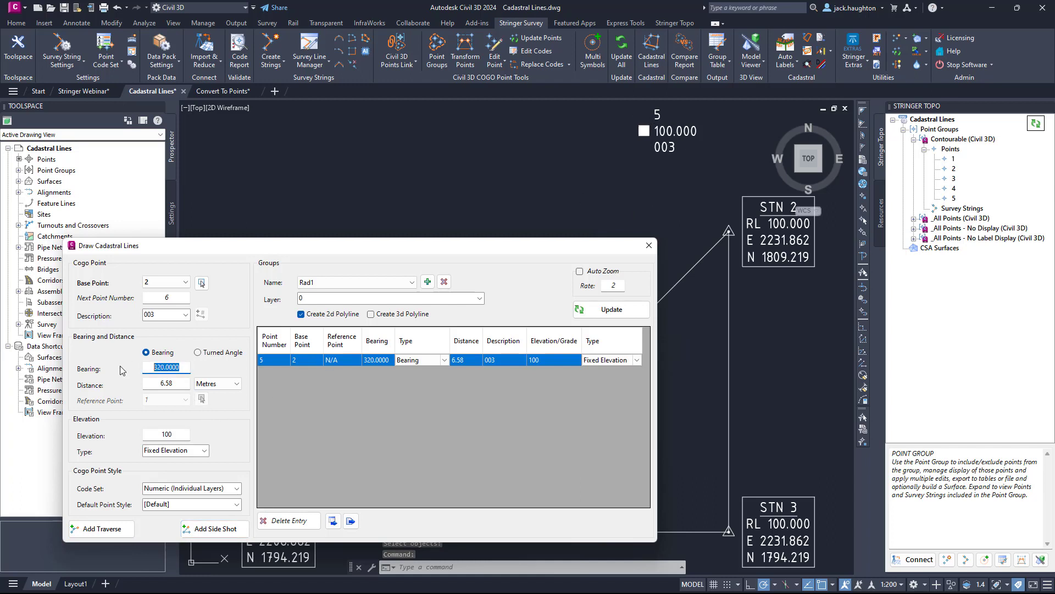
{"action": "type", "text": "45"}
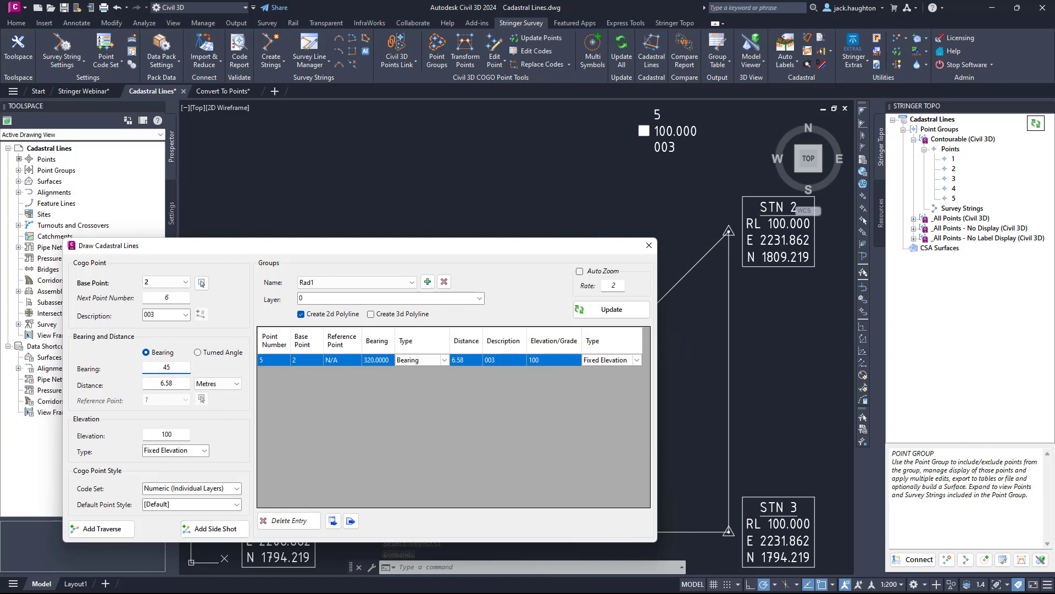
{"action": "left_click", "coordinate": [175, 385]}
{"action": "left_click_drag", "start_coordinate": [175, 385], "coordinate": [135, 389]}
{"action": "type", "text": "7.62"}
{"action": "left_click", "coordinate": [215, 529]}
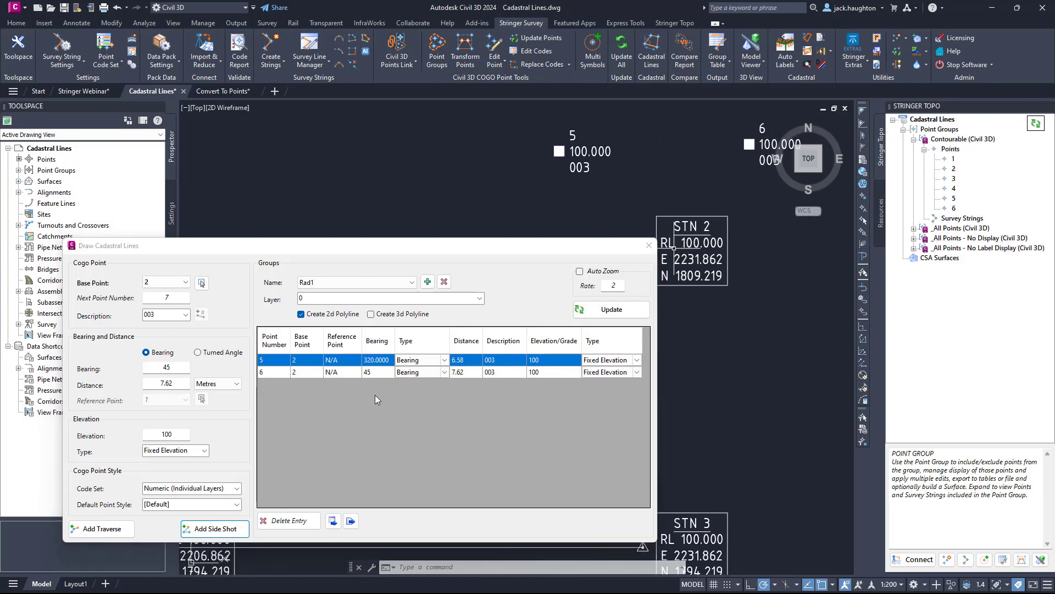
Change the bearing of the side shot to point 5 to 340.0000.
{"action": "mouse_move", "coordinate": [395, 252]}
{"action": "left_mouse_down"}
{"action": "mouse_move", "coordinate": [327, 495]}
{"action": "mouse_move", "coordinate": [354, 248]}
{"action": "mouse_move", "coordinate": [338, 227]}
{"action": "left_mouse_up"}
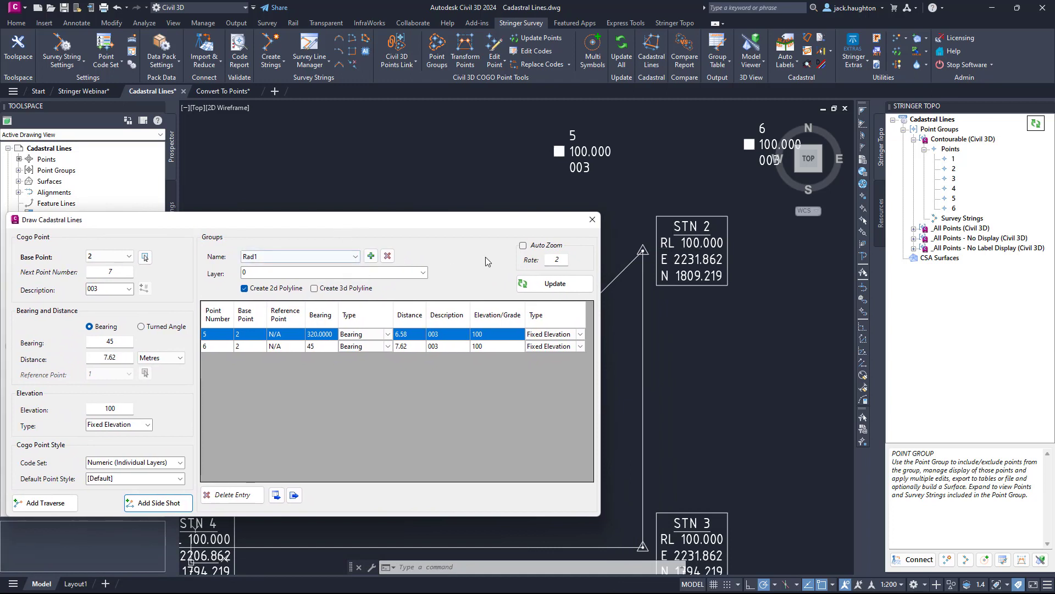
{"action": "left_click", "coordinate": [327, 331]}
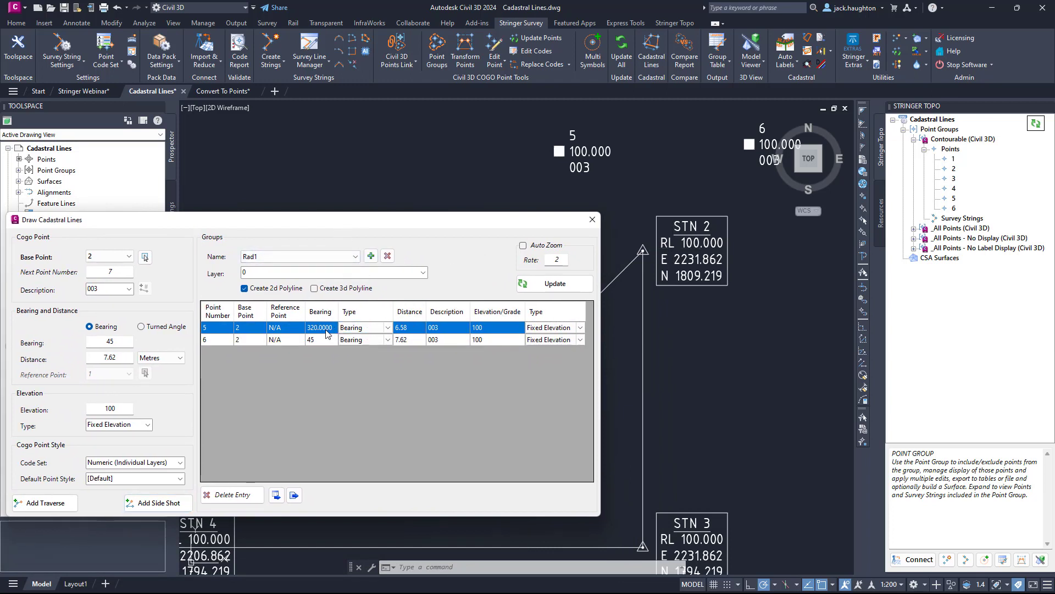
{"action": "left_click", "coordinate": [326, 329]}
{"action": "left_click", "coordinate": [325, 329]}
{"action": "left_click_drag", "start_coordinate": [318, 329], "coordinate": [312, 331]}
{"action": "left_click", "coordinate": [286, 340]}
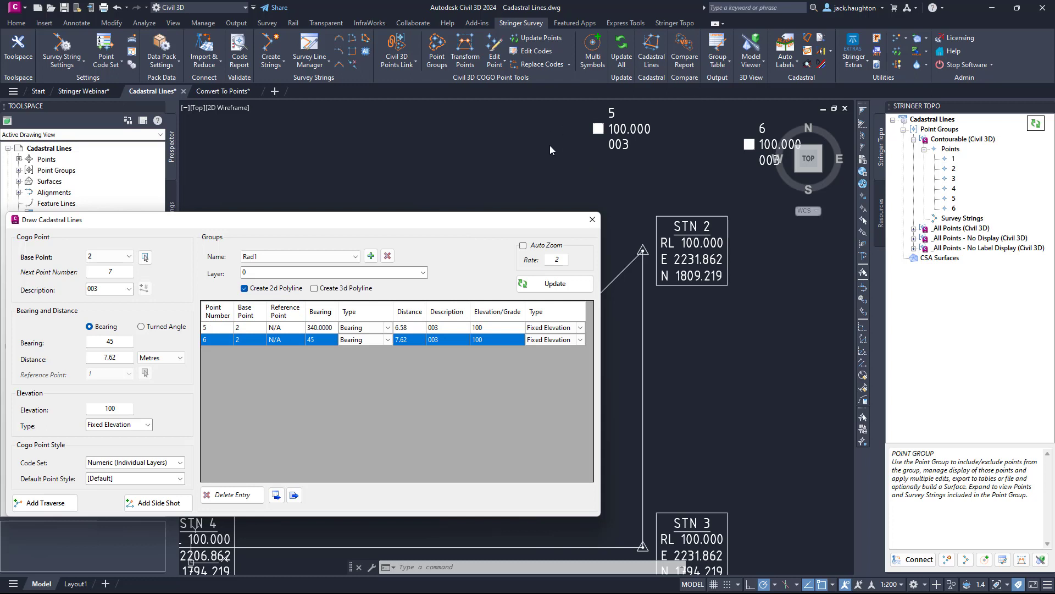
Set the distance of the side shot to point 5 to 10.00 metres.
{"action": "left_click", "coordinate": [413, 329]}
{"action": "left_click", "coordinate": [415, 329]}
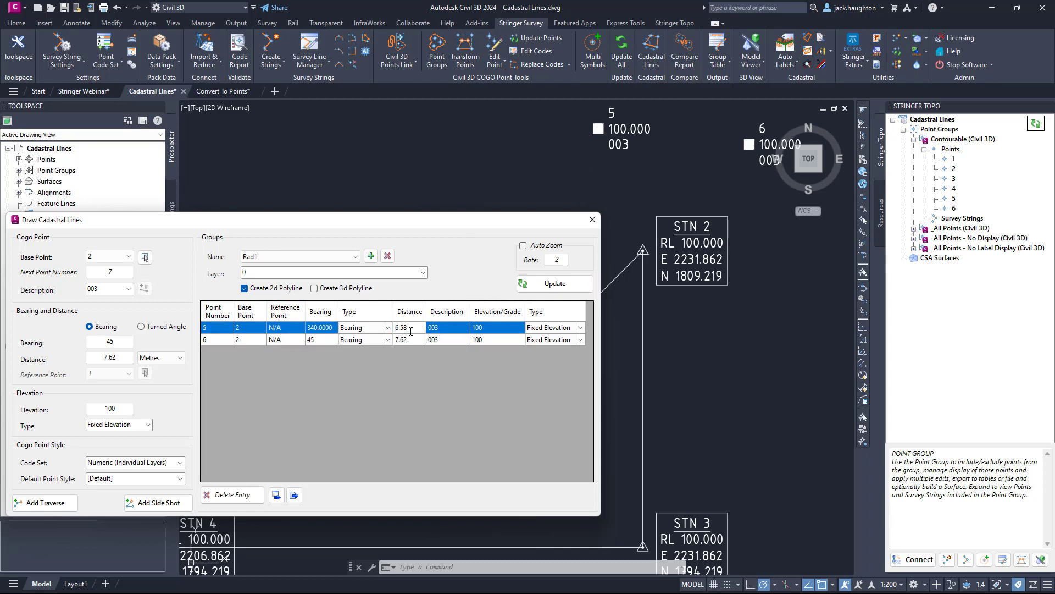
{"action": "double_click", "coordinate": [411, 330]}
{"action": "type", "text": "10.00"}
{"action": "left_click", "coordinate": [319, 345]}
{"action": "scroll", "coordinate": [680, 226], "scroll_direction": "down", "scroll_amount": 5}
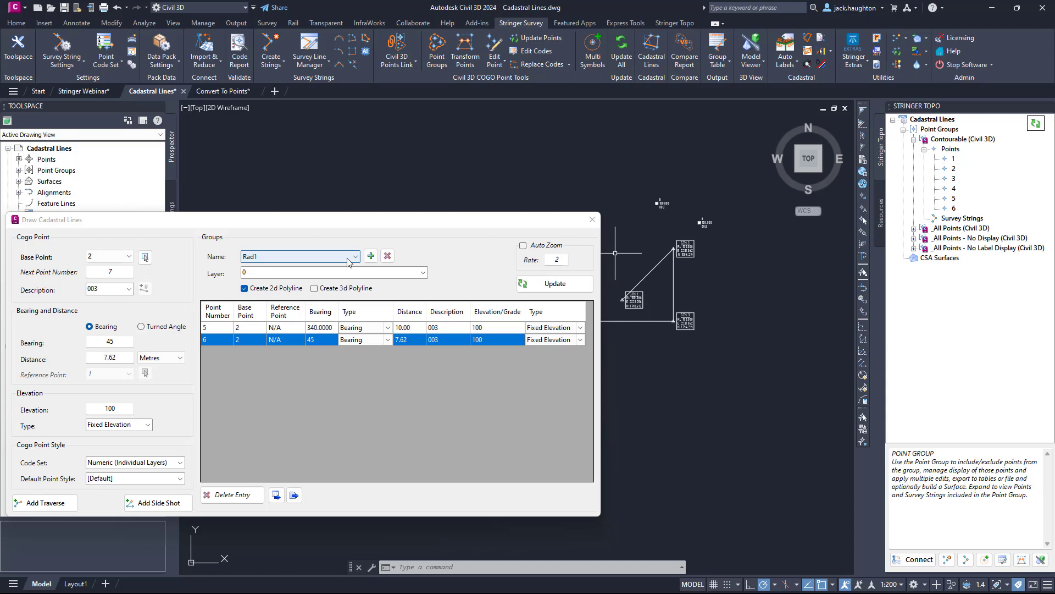
Keep Rad1 as the current line group and close the Draw Cadastral Lines dialog.
{"action": "left_click", "coordinate": [336, 258]}
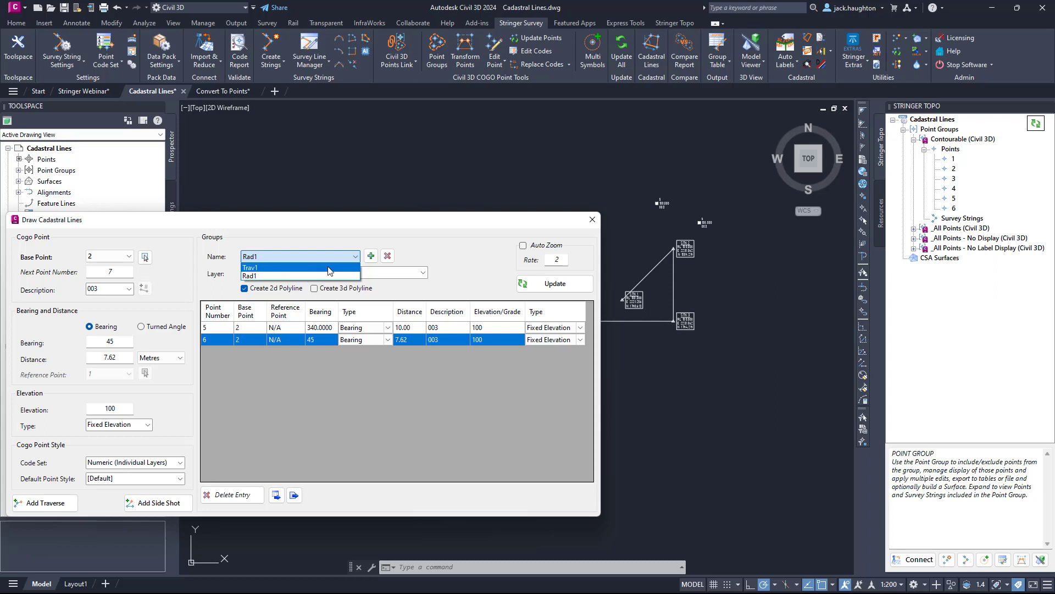
{"action": "left_click", "coordinate": [304, 276]}
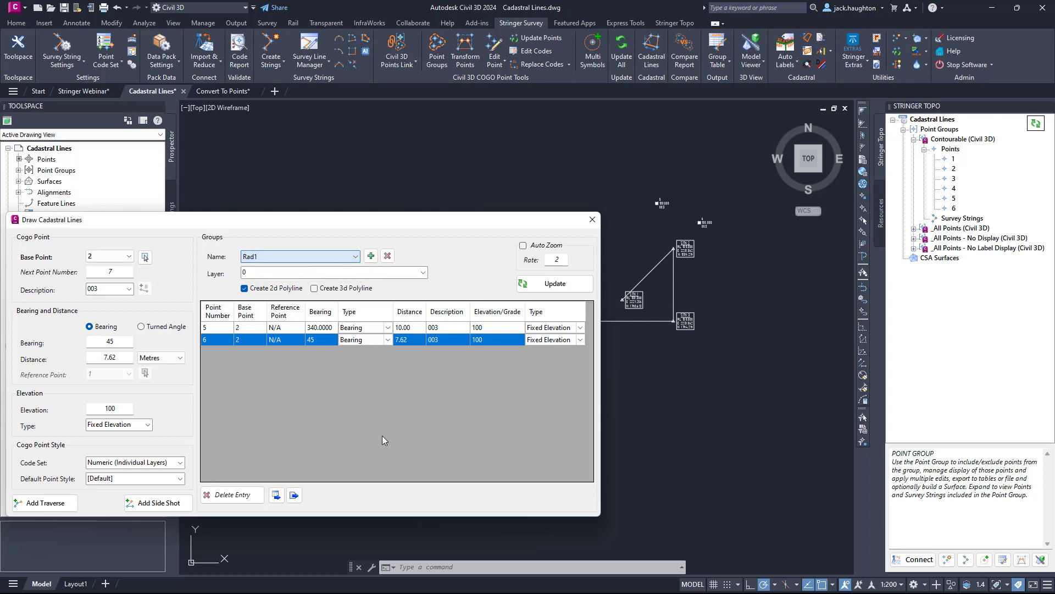
{"action": "left_click", "coordinate": [278, 496]}
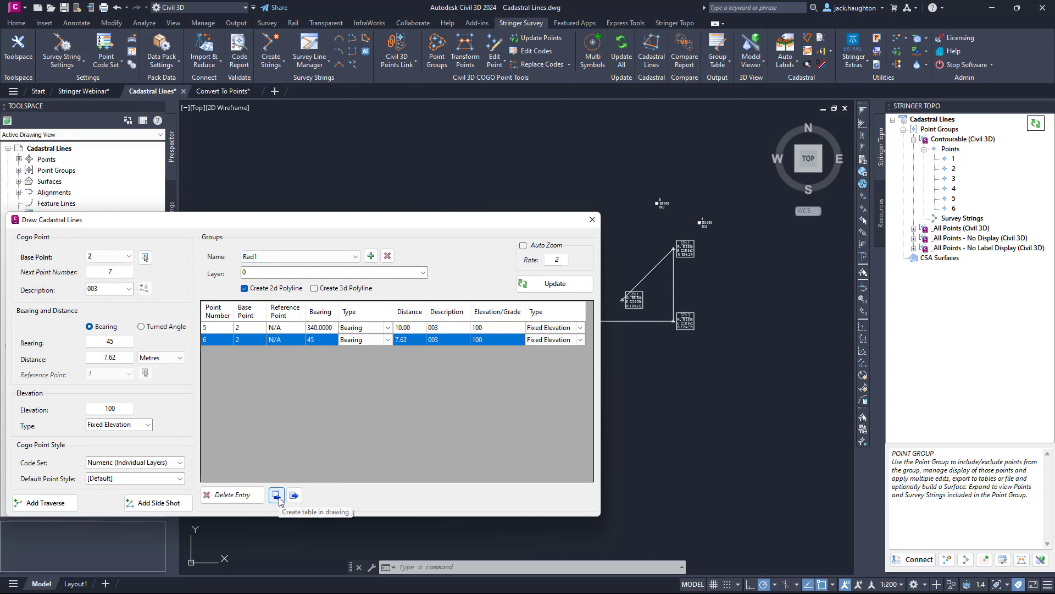
{"action": "left_click", "coordinate": [295, 496]}
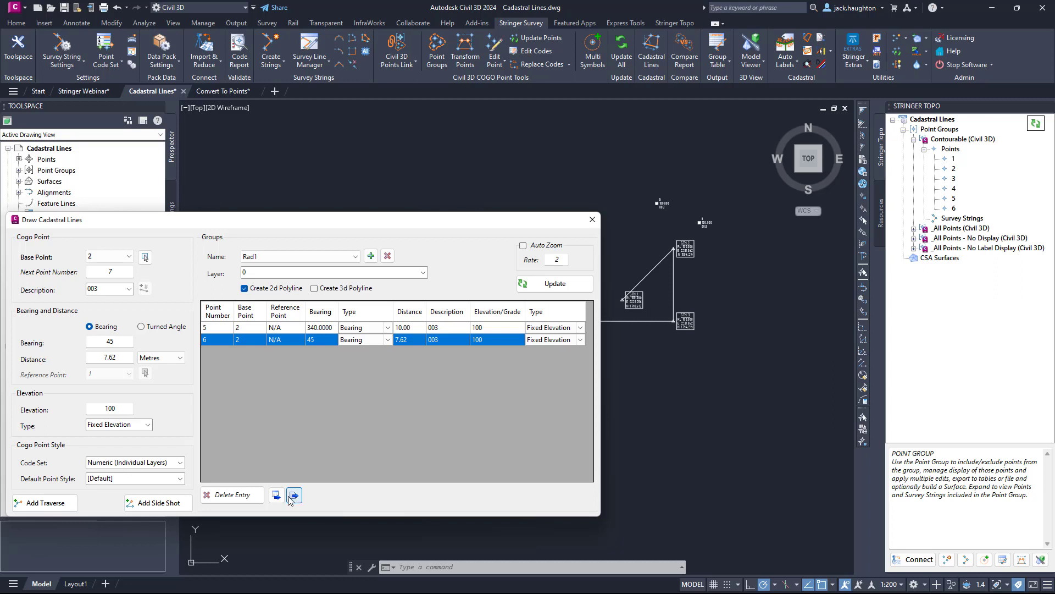
{"action": "left_click", "coordinate": [225, 501]}
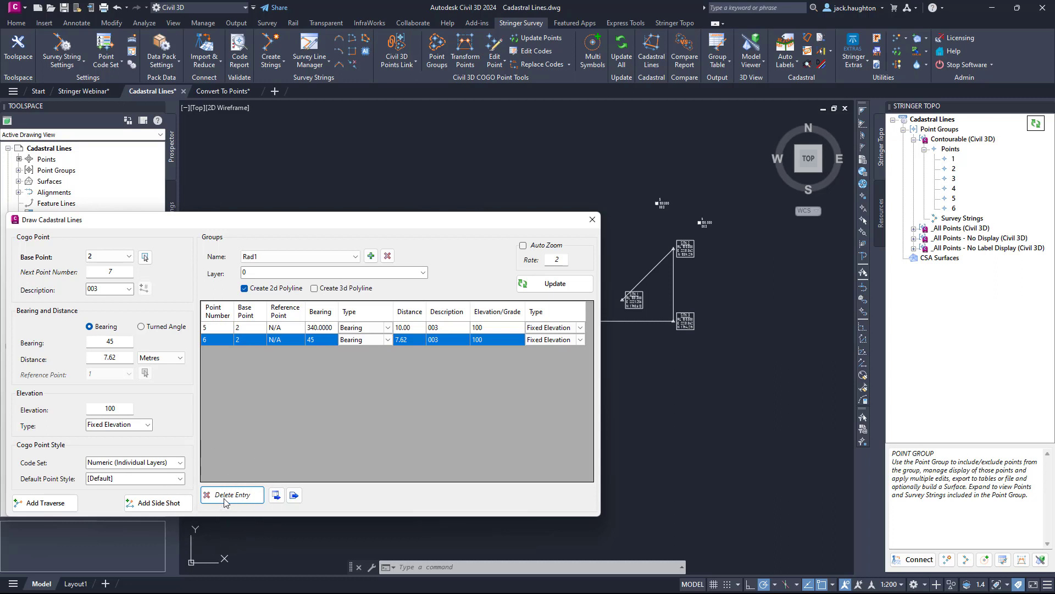
{"action": "left_click", "coordinate": [225, 501]}
{"action": "left_click", "coordinate": [592, 219]}
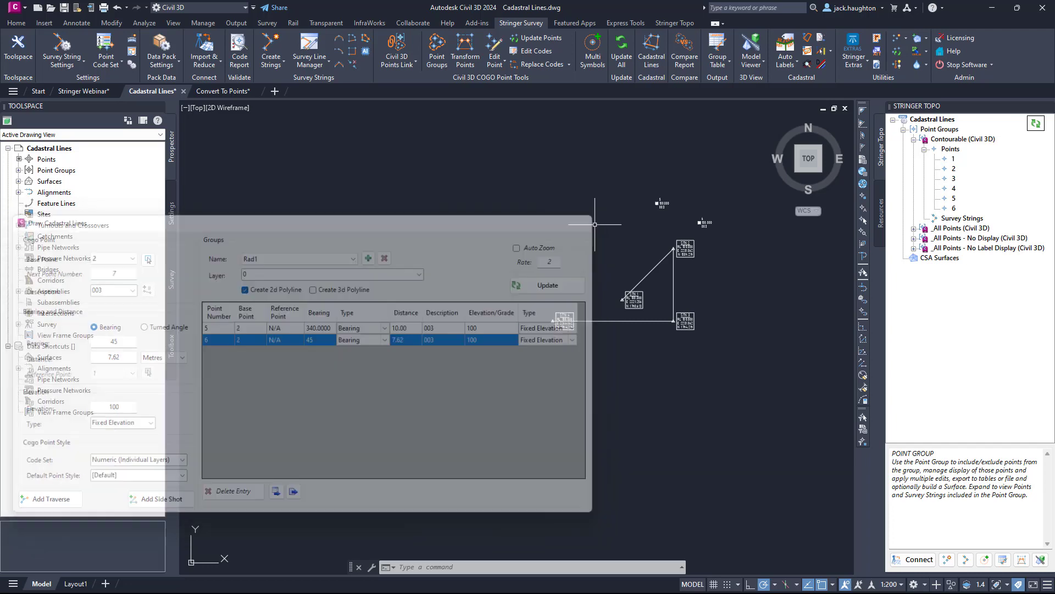
List the points of the Contourable point group and examine their eastings, northings and elevations.
{"action": "scroll", "coordinate": [671, 232], "scroll_direction": "up", "scroll_amount": 2}
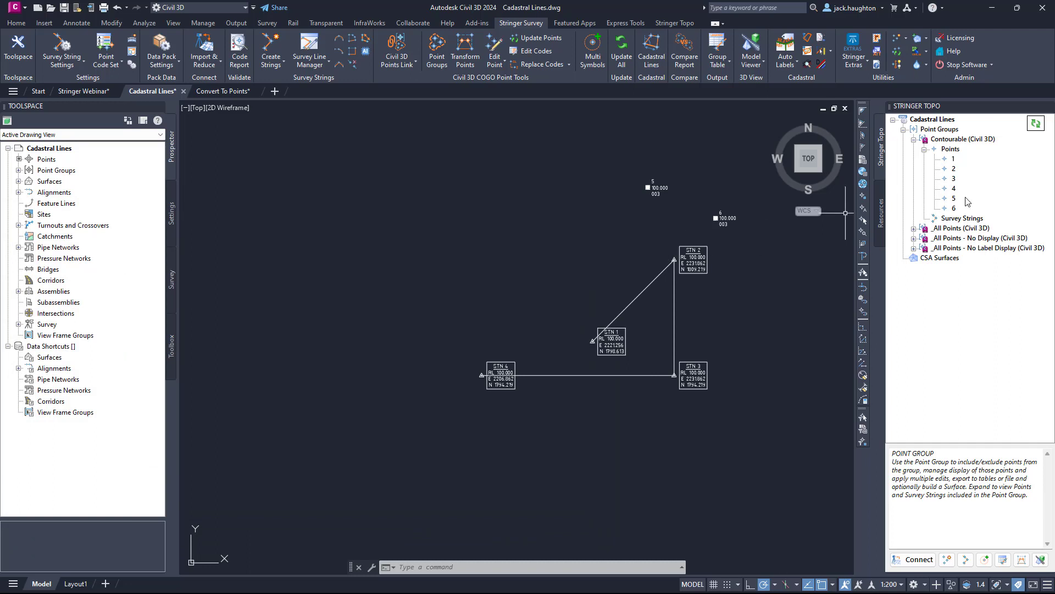
{"action": "key", "text": "ctrl"}
{"action": "left_click", "coordinate": [18, 170]}
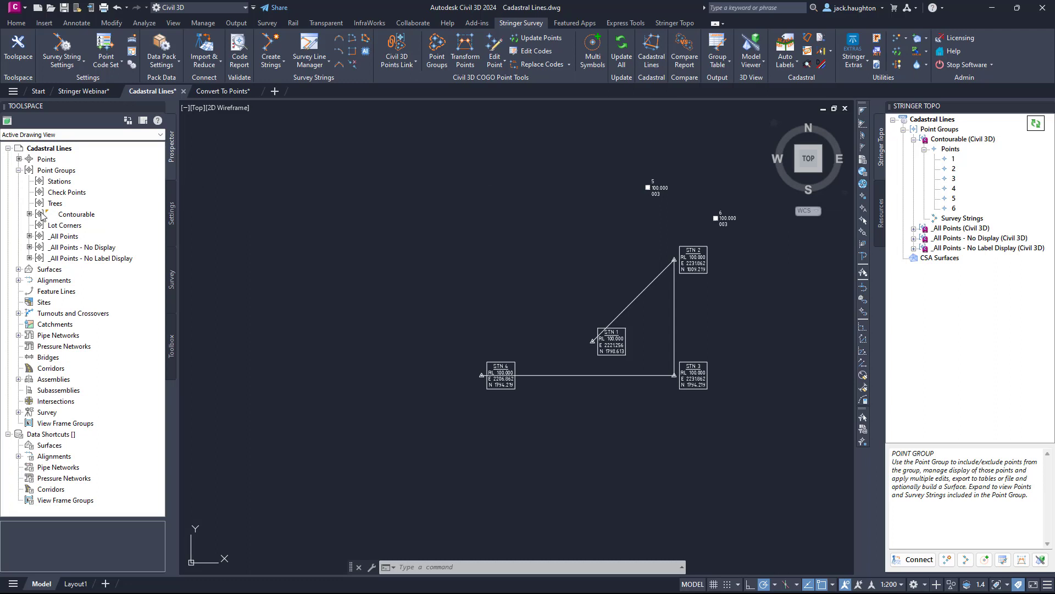
{"action": "left_click", "coordinate": [66, 216]}
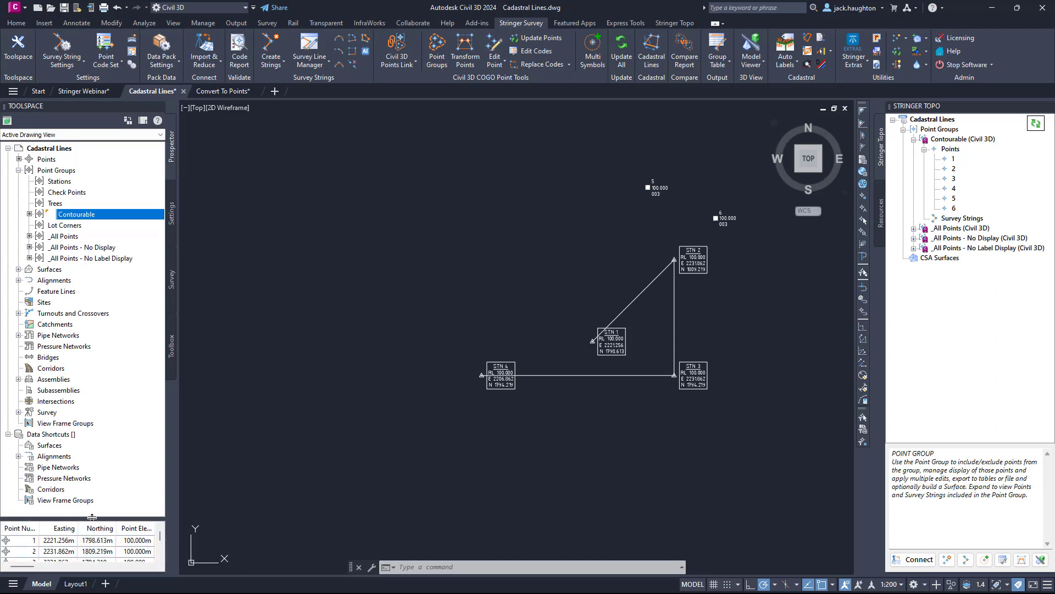
{"action": "left_click_drag", "start_coordinate": [81, 518], "coordinate": [82, 411]}
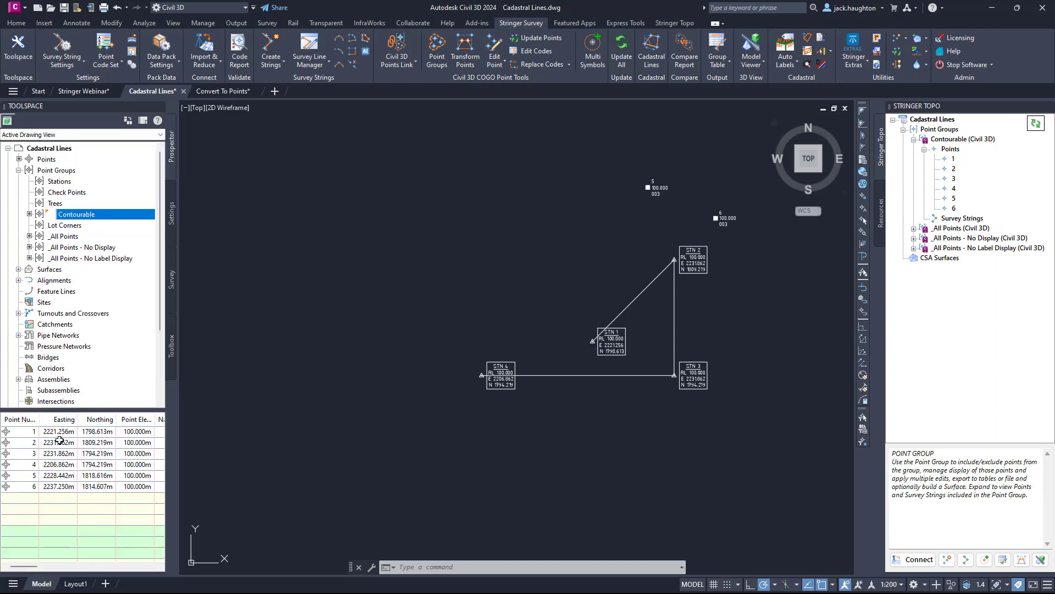
{"action": "left_click_drag", "start_coordinate": [84, 411], "coordinate": [82, 483]}
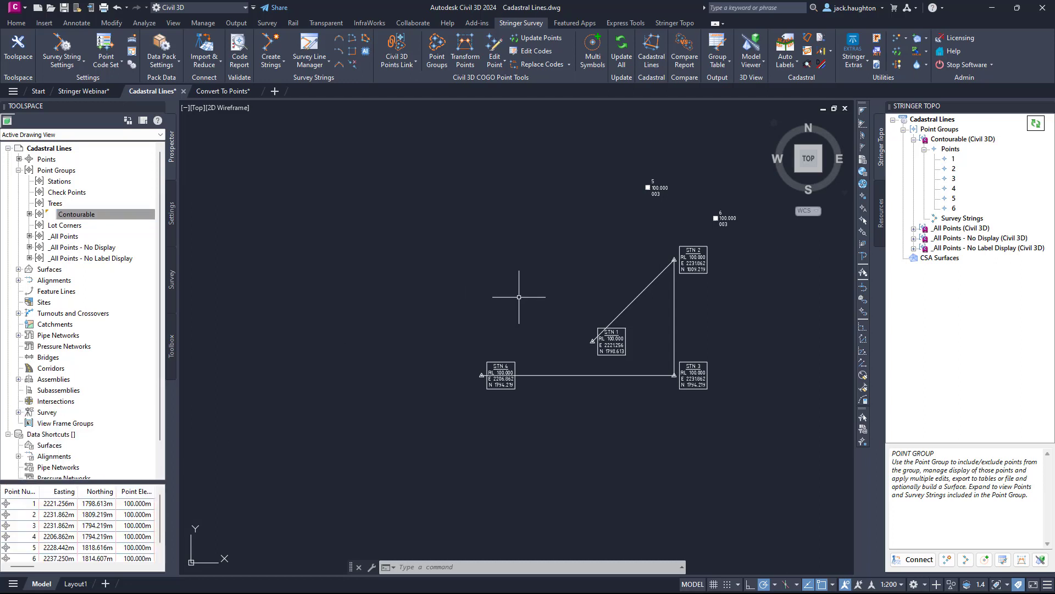
Switch to the Convert To Points drawing and inspect how the point 1005 label is selected, leaving nothing selected.
{"action": "middle_click_drag", "start_coordinate": [512, 298], "coordinate": [506, 302]}
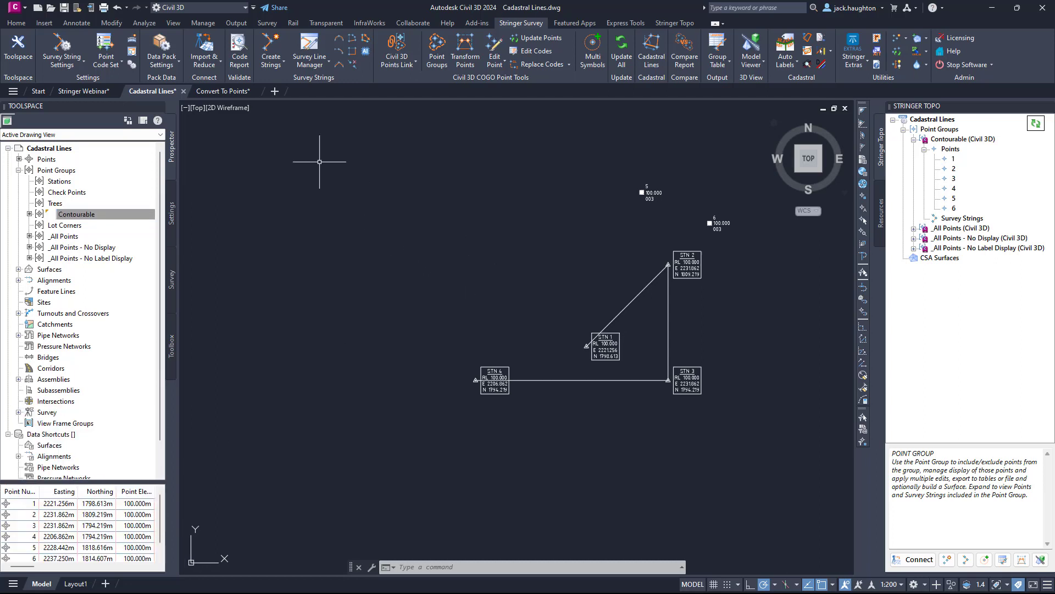
{"action": "left_click", "coordinate": [229, 94]}
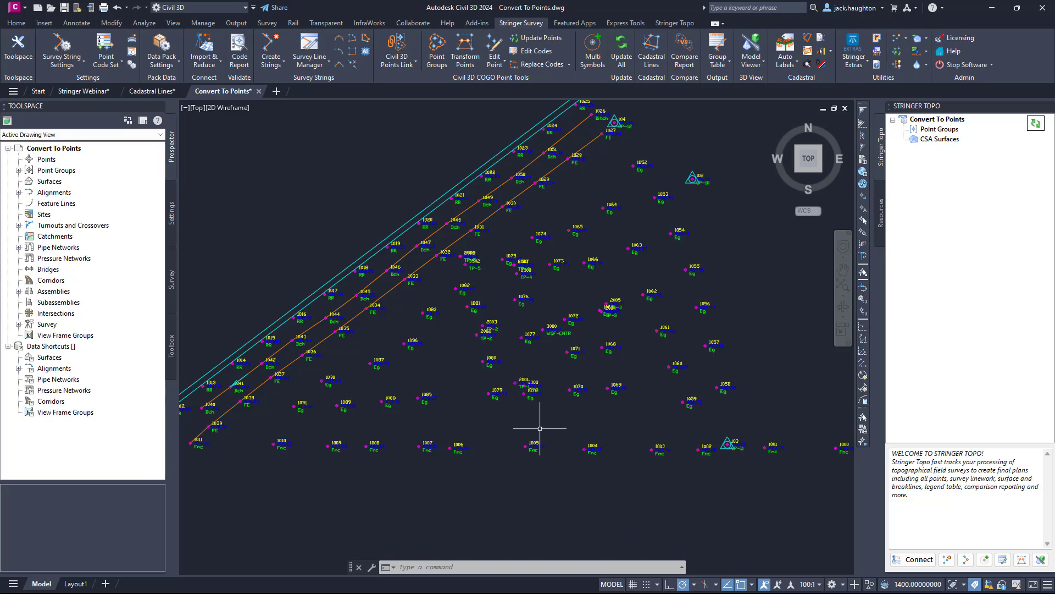
{"action": "left_click", "coordinate": [538, 447]}
{"action": "scroll", "coordinate": [539, 447], "scroll_direction": "up", "scroll_amount": 6}
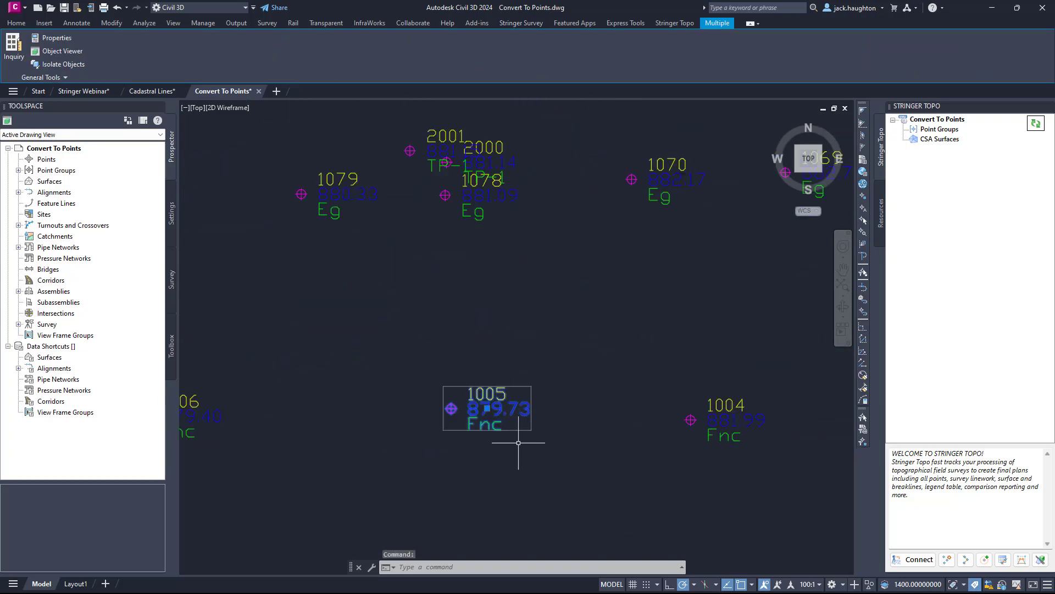
{"action": "key", "text": "Escape"}
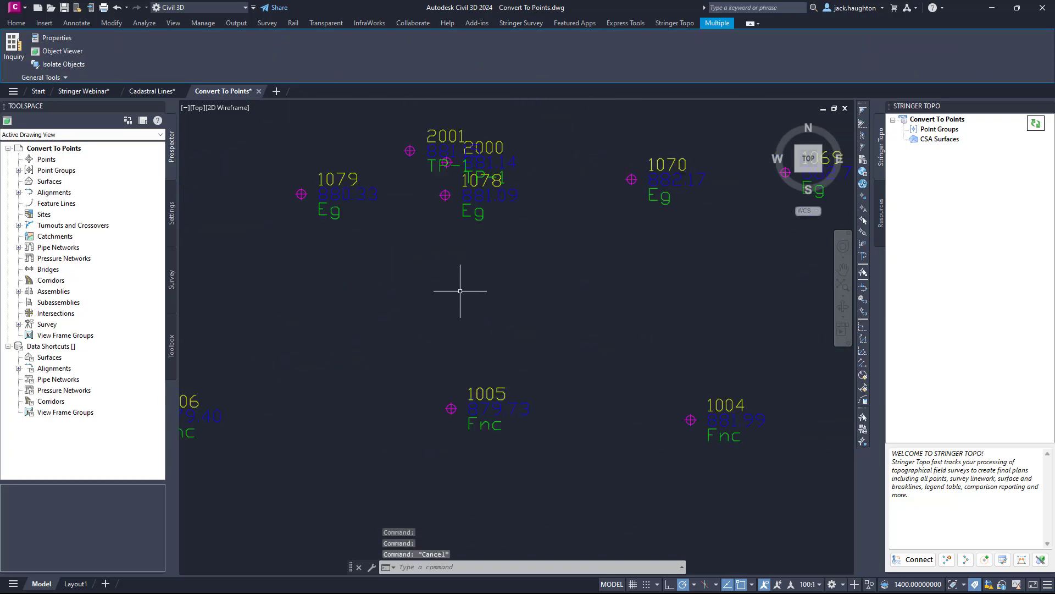
Set the workspace to Drafting & Annotation and check how point 1005 is selected there.
{"action": "left_click", "coordinate": [222, 8]}
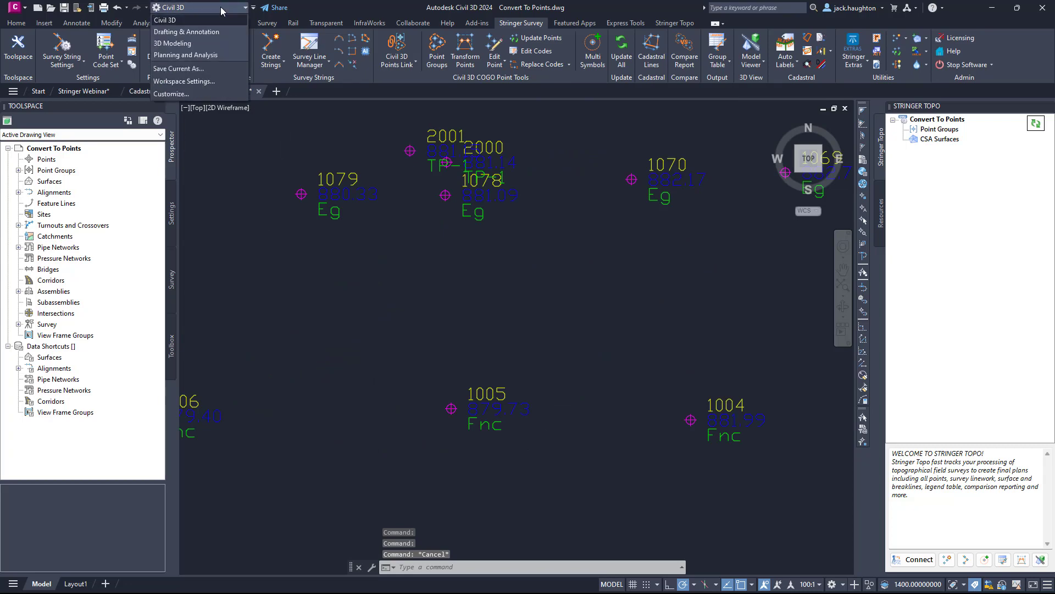
{"action": "left_click", "coordinate": [200, 31]}
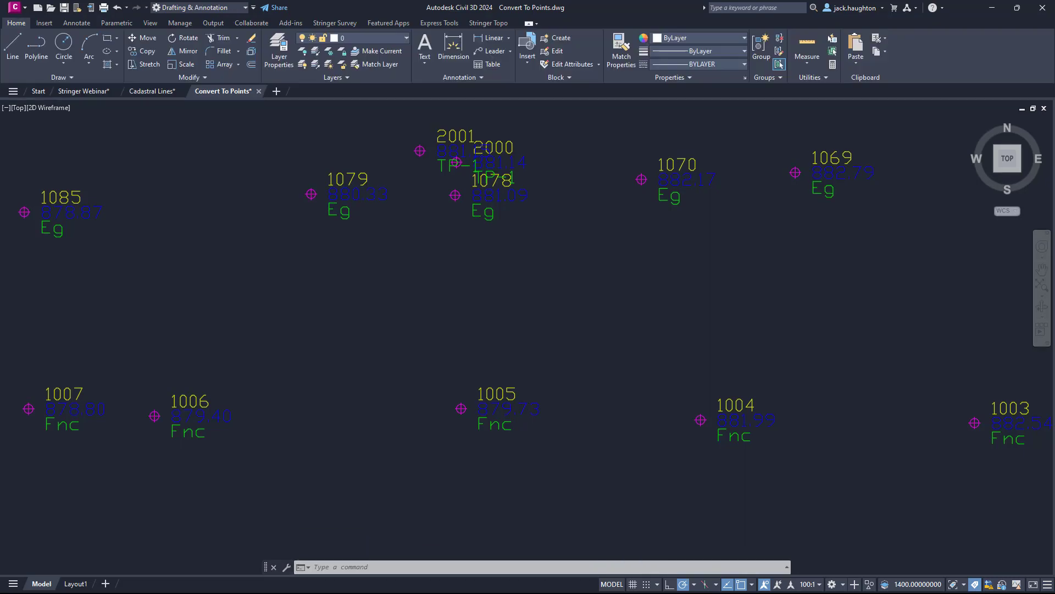
{"action": "left_click", "coordinate": [513, 405]}
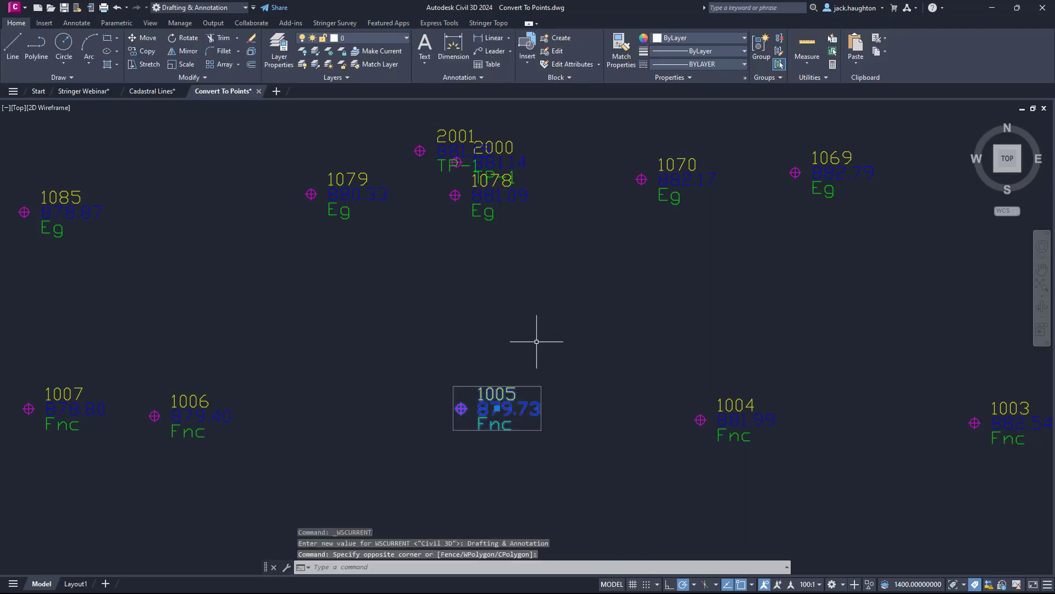
{"action": "key", "text": "Escape"}
{"action": "key", "text": "Escape"}
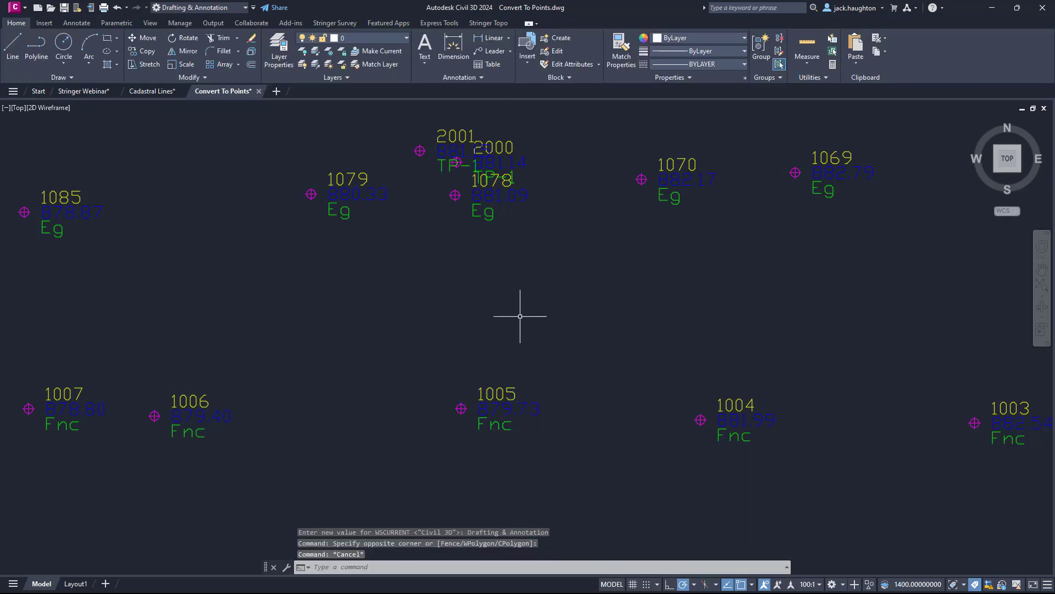
{"action": "left_click", "coordinate": [504, 401]}
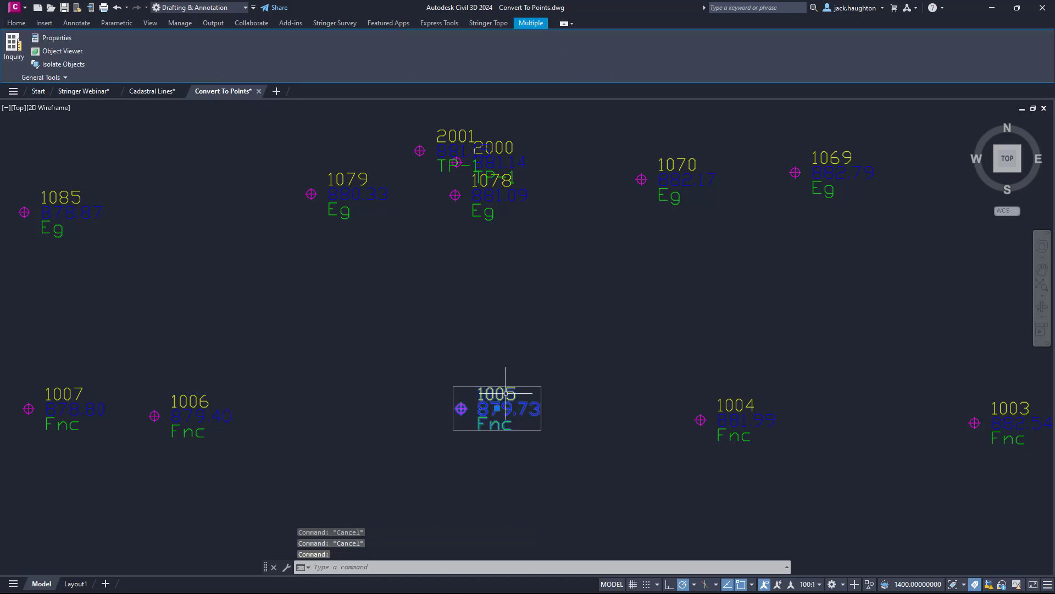
{"action": "key", "text": "Escape"}
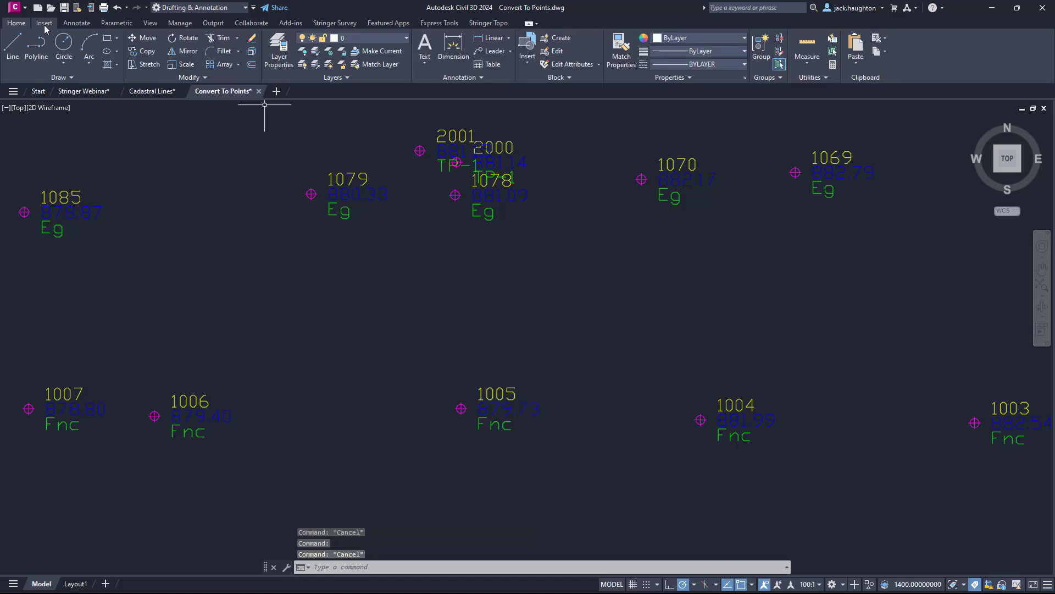
{"action": "left_click", "coordinate": [220, 13]}
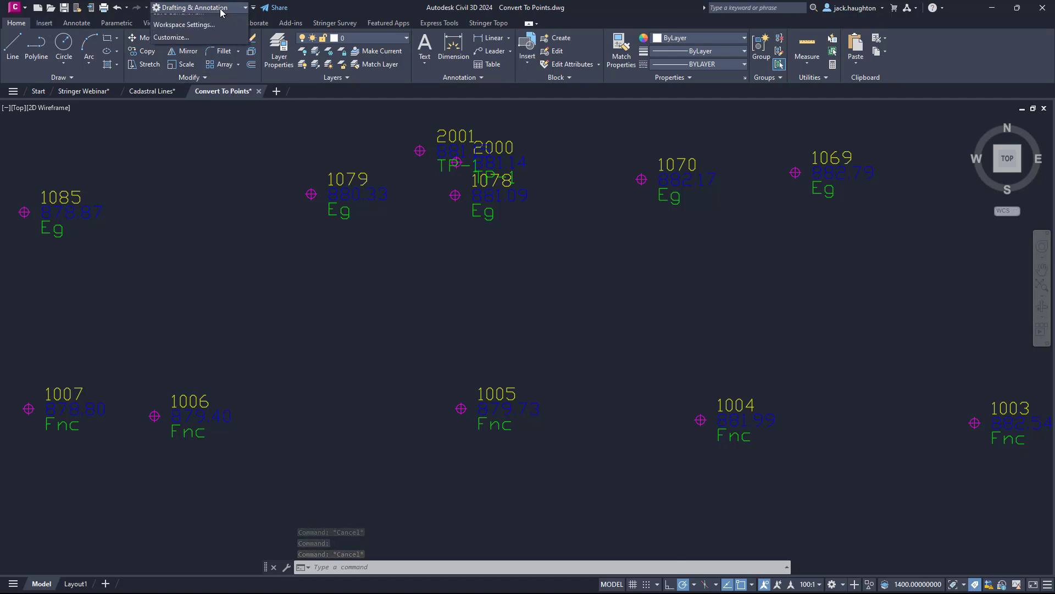
{"action": "left_click", "coordinate": [216, 33]}
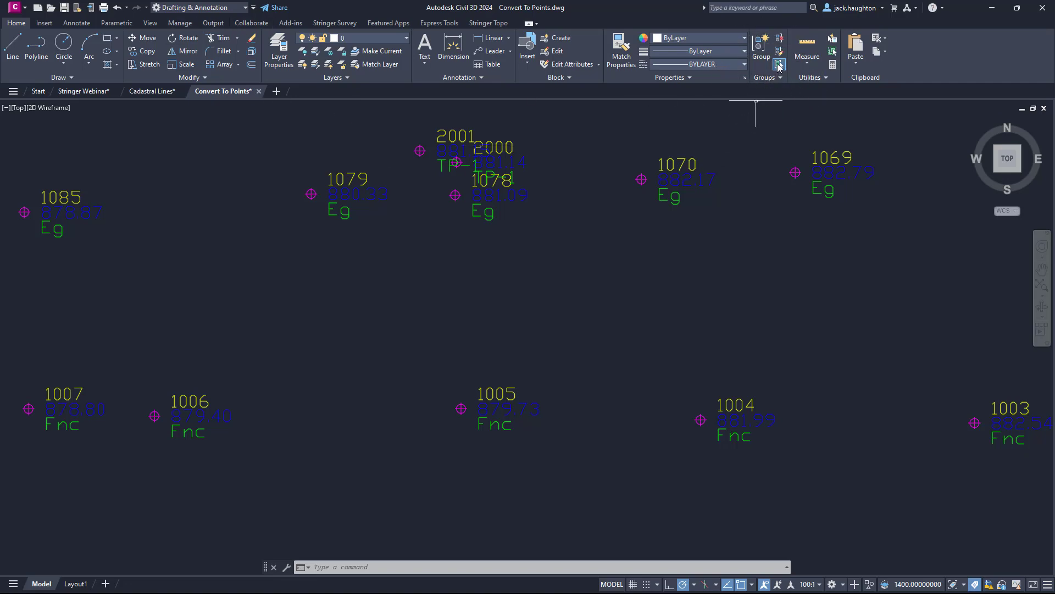
Select the block reference of point 1005 on its own and examine its ELEV2 and DESC2 attributes in its properties.
{"action": "left_click", "coordinate": [511, 407]}
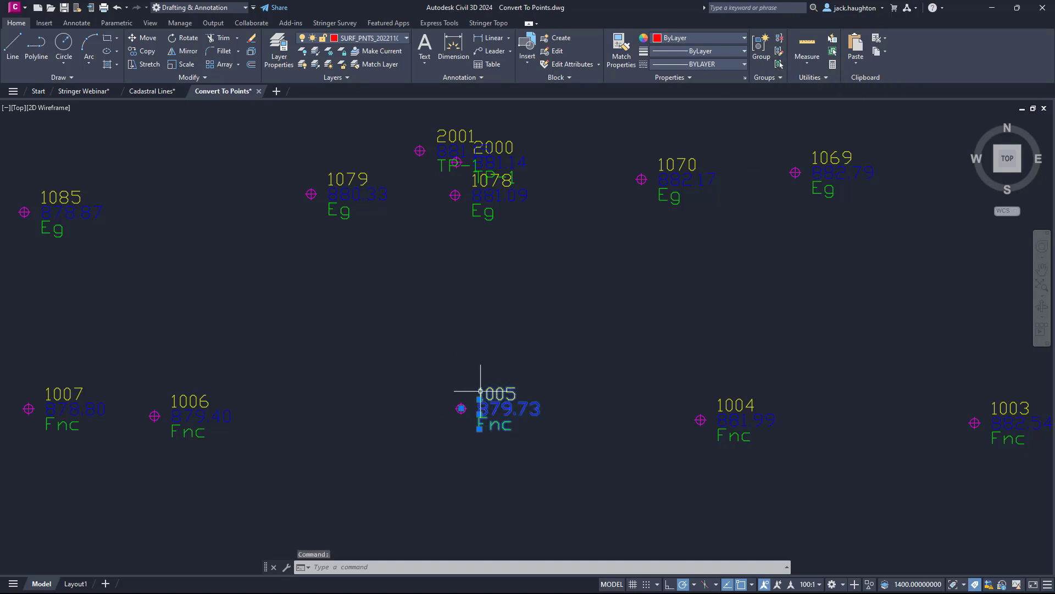
{"action": "key", "text": "ctrl"}
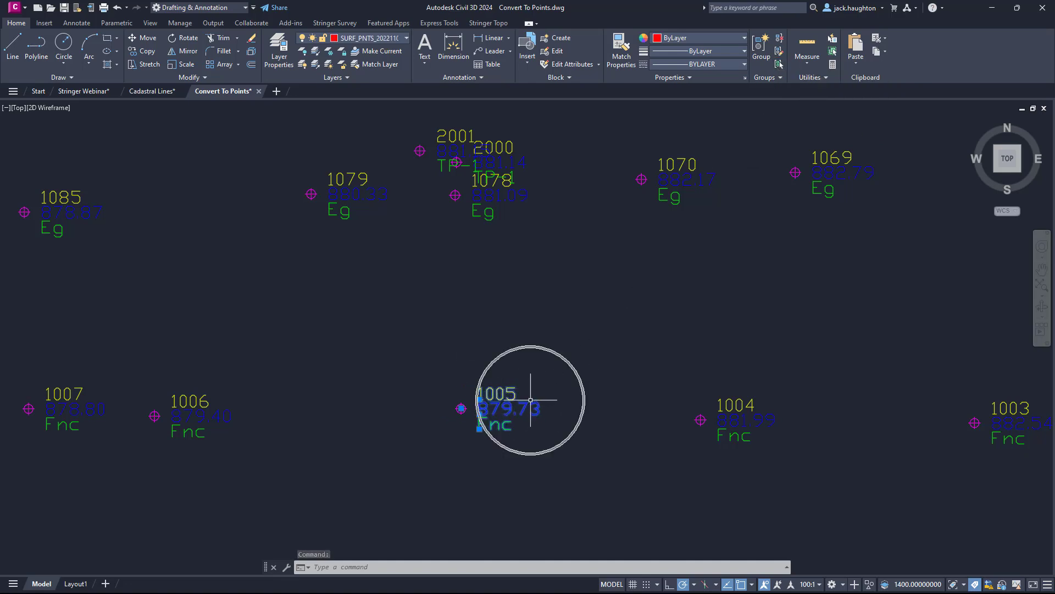
{"action": "key", "text": "ctrl+1"}
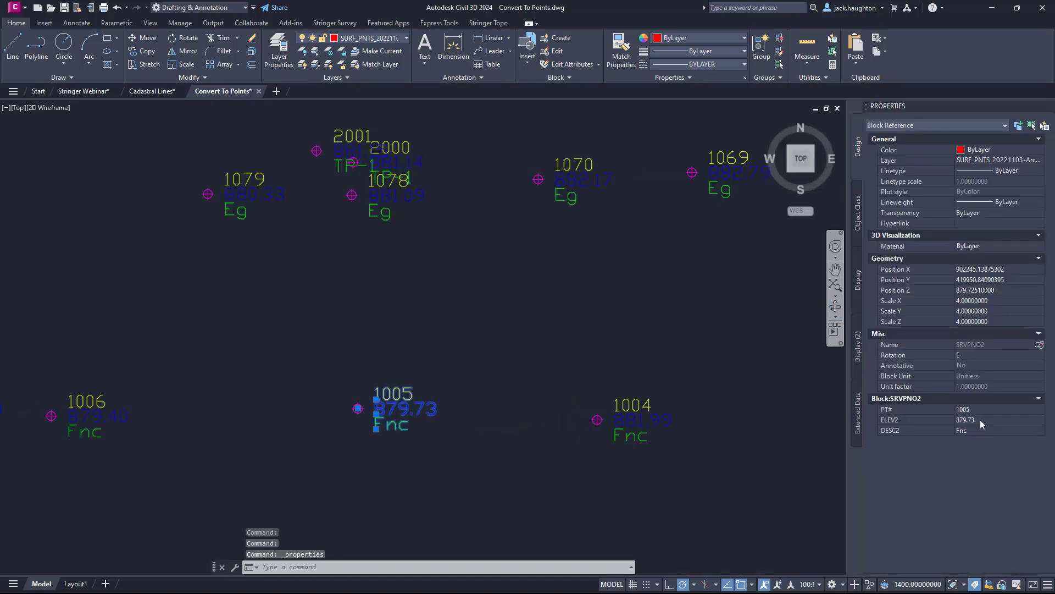
{"action": "key", "text": "ctrl"}
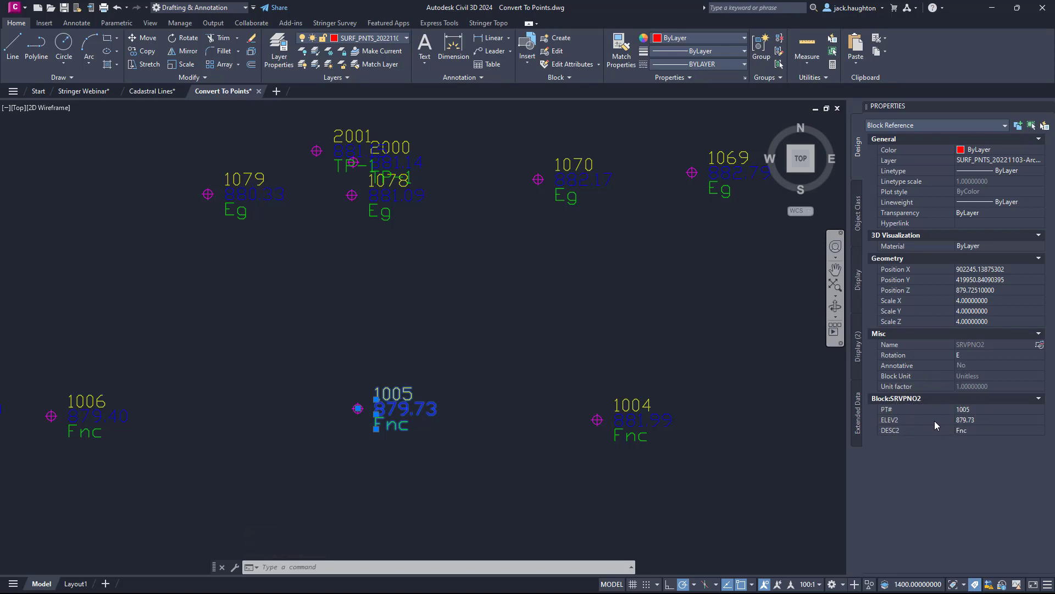
{"action": "left_click", "coordinate": [900, 424]}
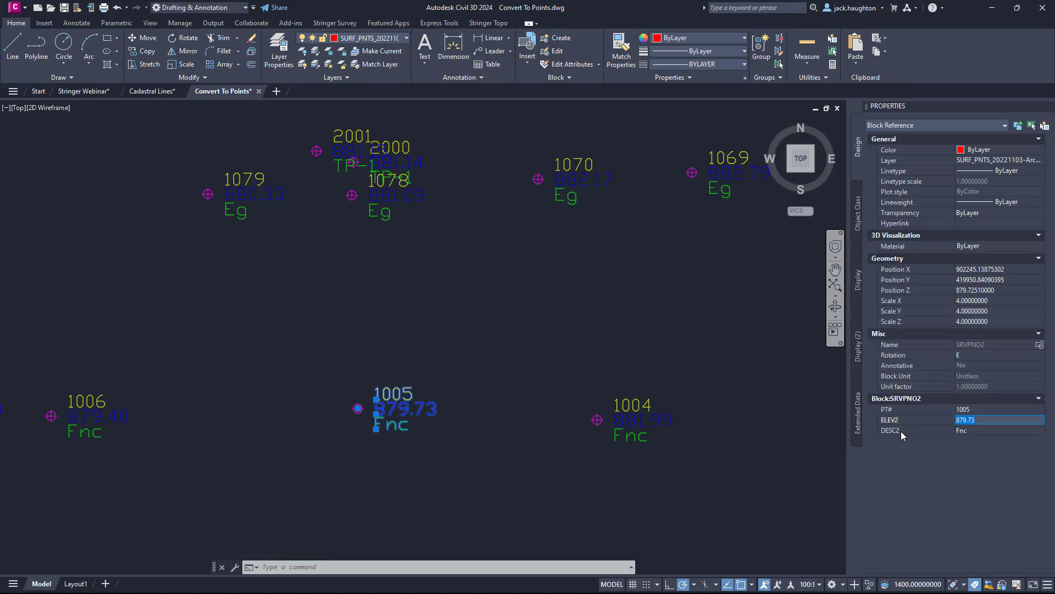
{"action": "left_click", "coordinate": [901, 431]}
{"action": "left_click", "coordinate": [986, 420]}
{"action": "left_click", "coordinate": [982, 430]}
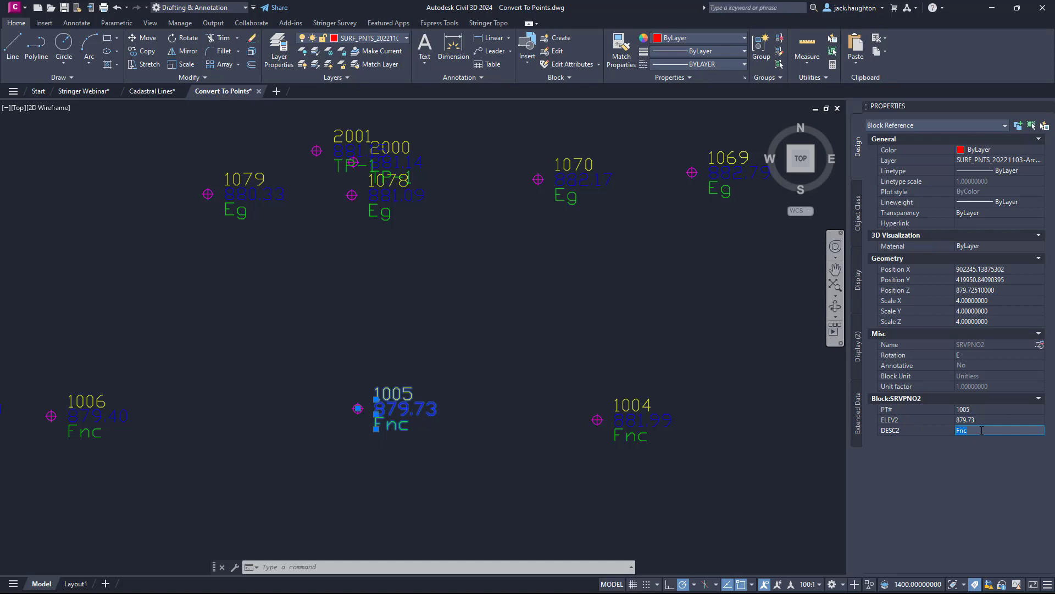
Restore the Civil 3D workspace and close the object properties palette.
{"action": "left_click", "coordinate": [224, 8]}
{"action": "left_click", "coordinate": [181, 23]}
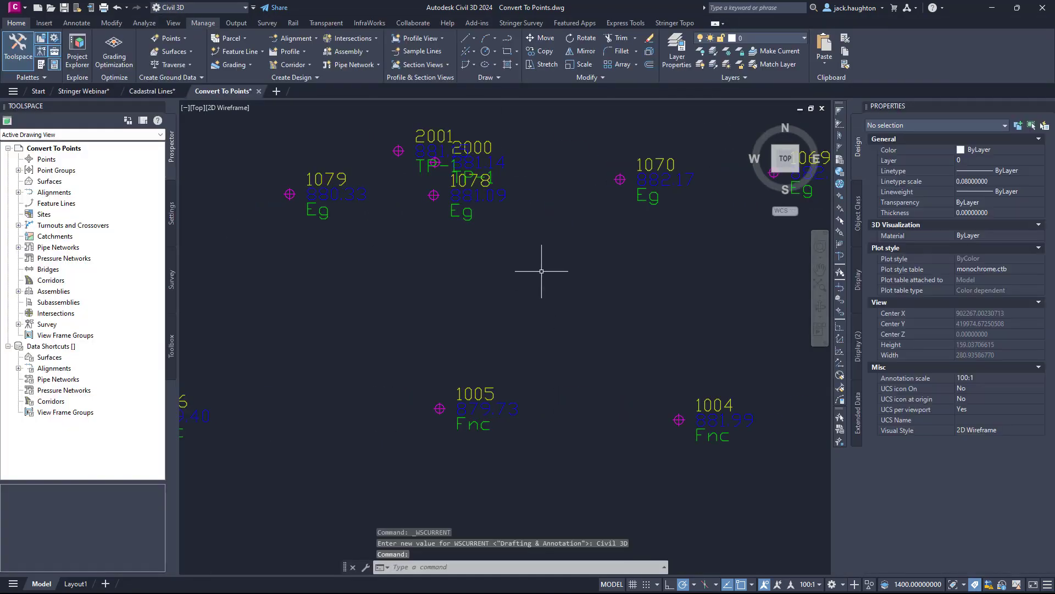
{"action": "scroll", "coordinate": [528, 255], "scroll_direction": "down", "scroll_amount": 2}
{"action": "middle_click_drag", "start_coordinate": [527, 253], "coordinate": [537, 271]}
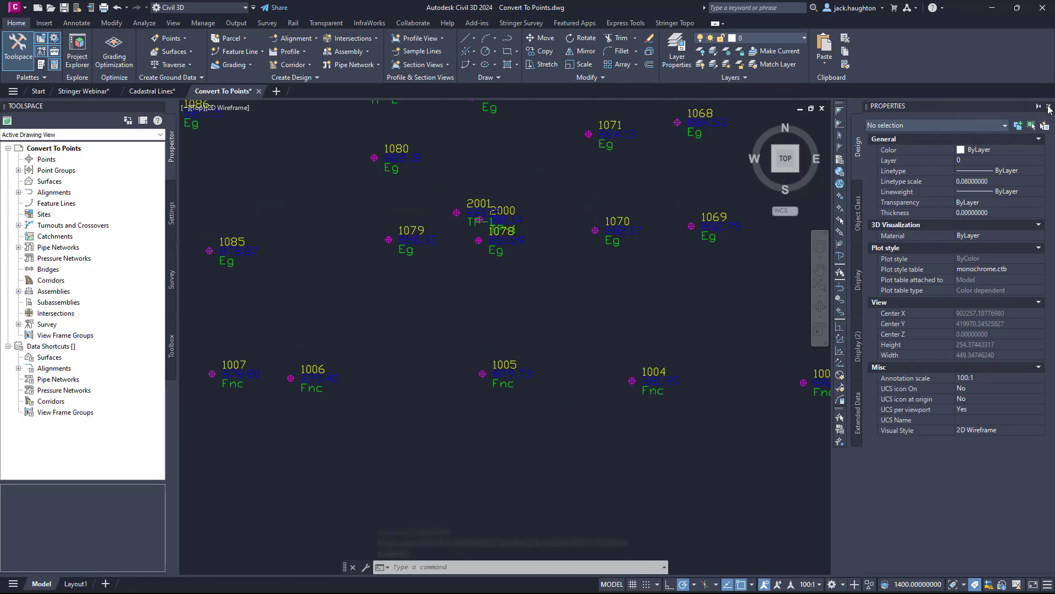
{"action": "left_click", "coordinate": [1049, 107]}
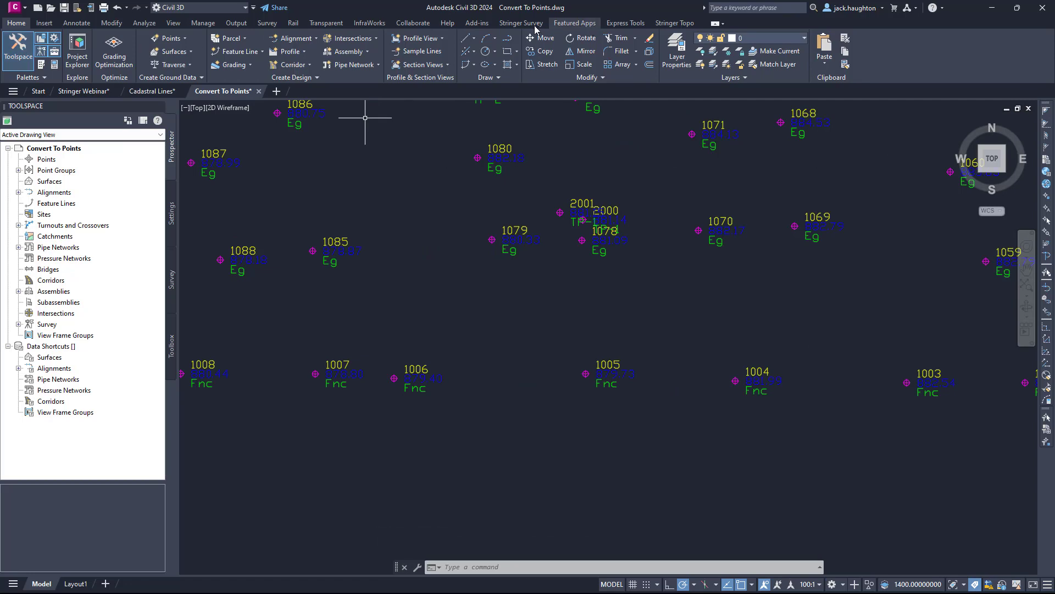
Open the Stringer toolspace and start Convert Cogo Points from its COGO point creation tools.
{"action": "left_click", "coordinate": [28, 50]}
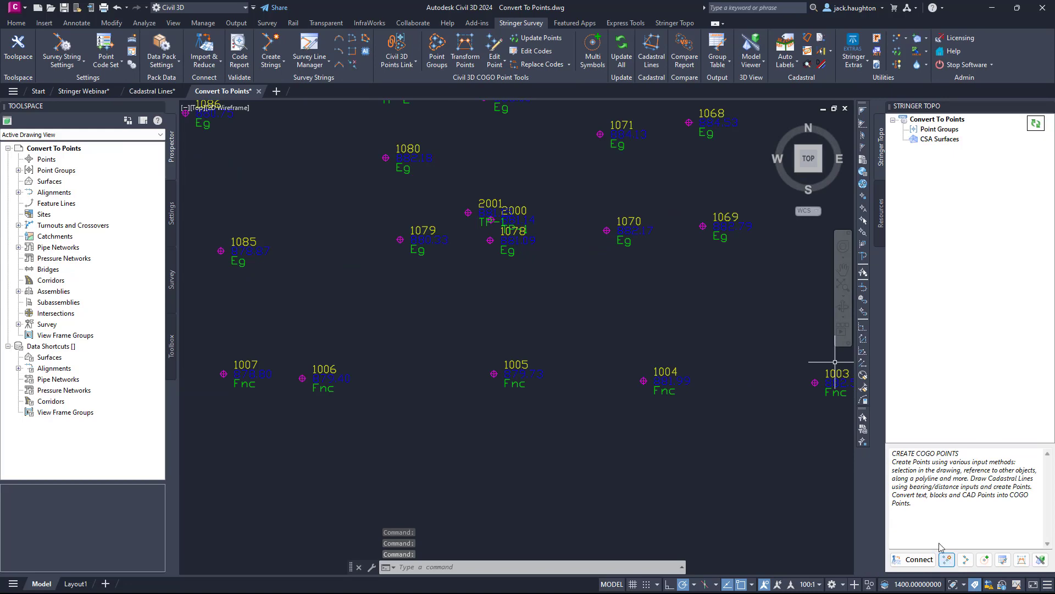
{"action": "scroll", "coordinate": [537, 235], "scroll_direction": "down", "scroll_amount": 4}
{"action": "scroll", "coordinate": [559, 295], "scroll_direction": "down", "scroll_amount": 2}
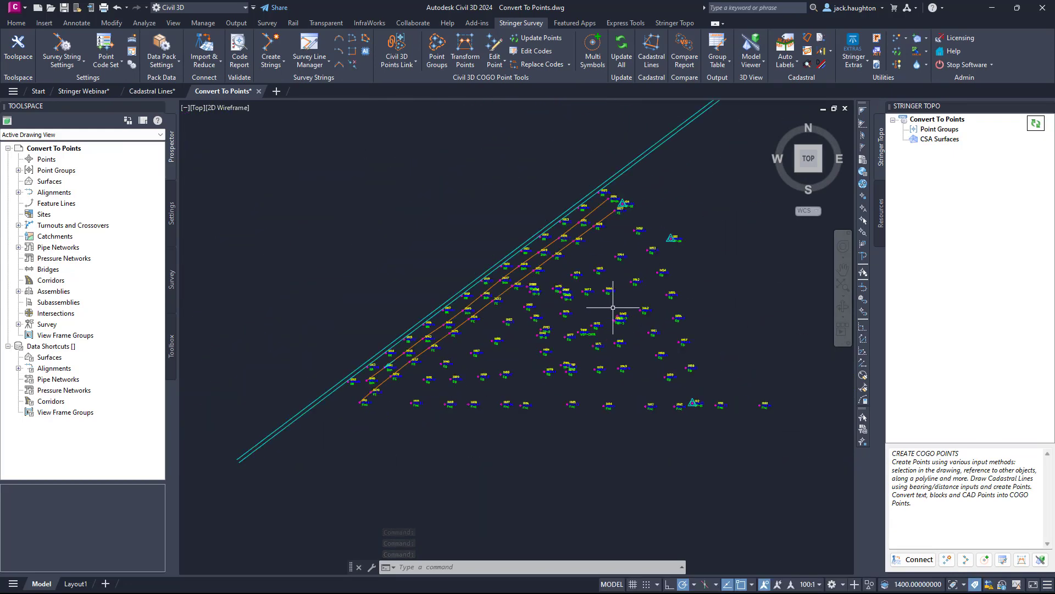
{"action": "left_click", "coordinate": [951, 560]}
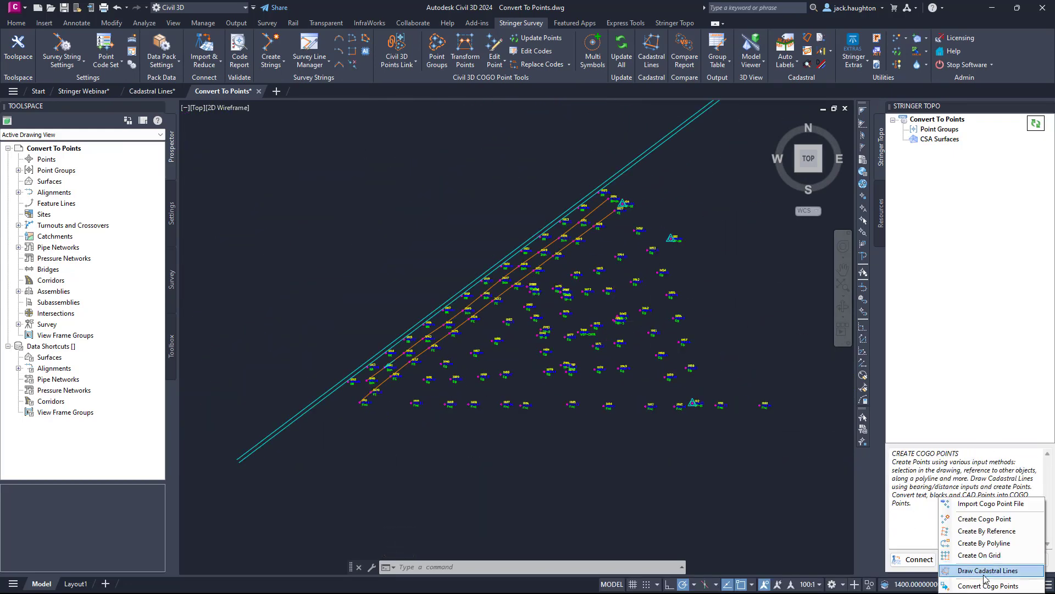
{"action": "left_click", "coordinate": [933, 540]}
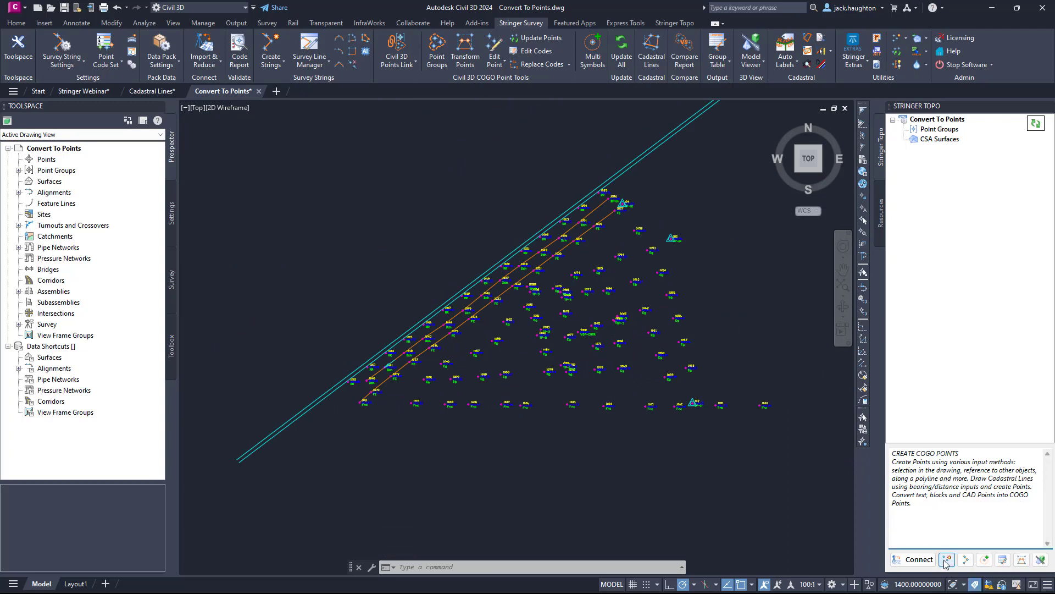
{"action": "left_click", "coordinate": [947, 559]}
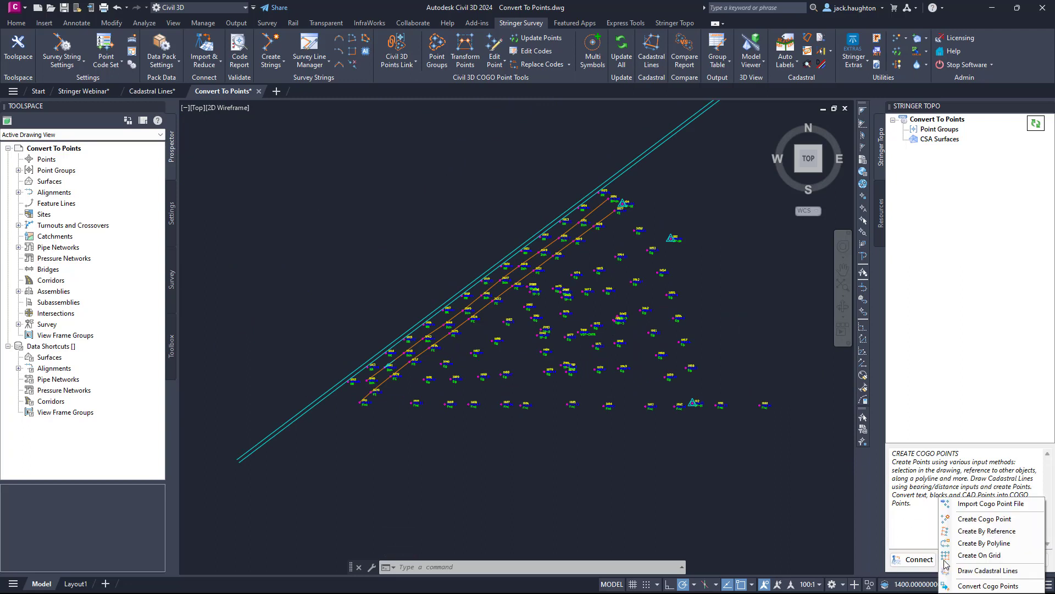
{"action": "left_click", "coordinate": [971, 587]}
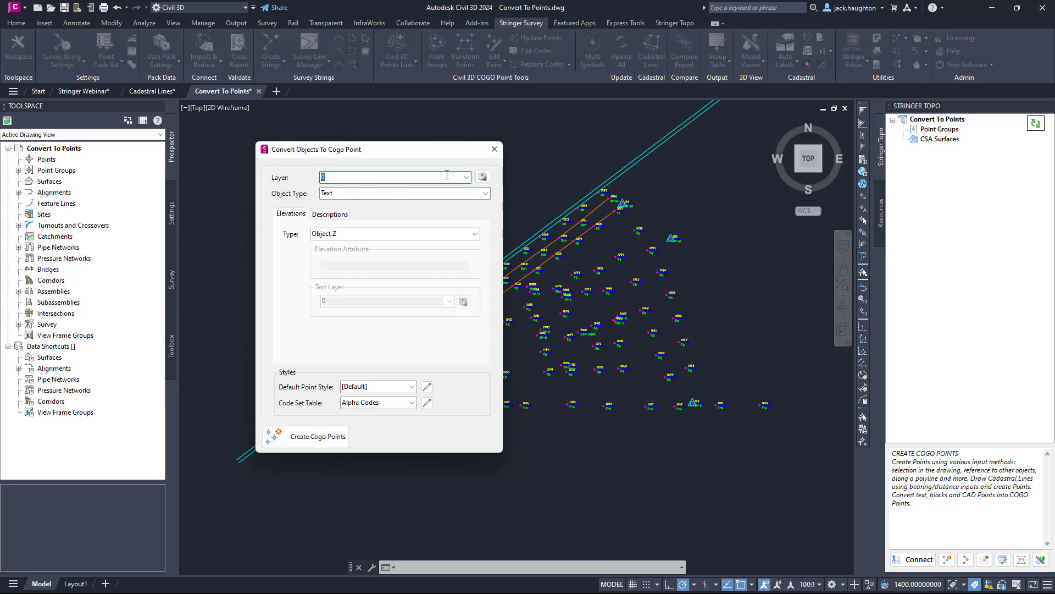
Take the source layer from a picked point block in the drawing and set the object type to Block Reference.
{"action": "left_click", "coordinate": [465, 178]}
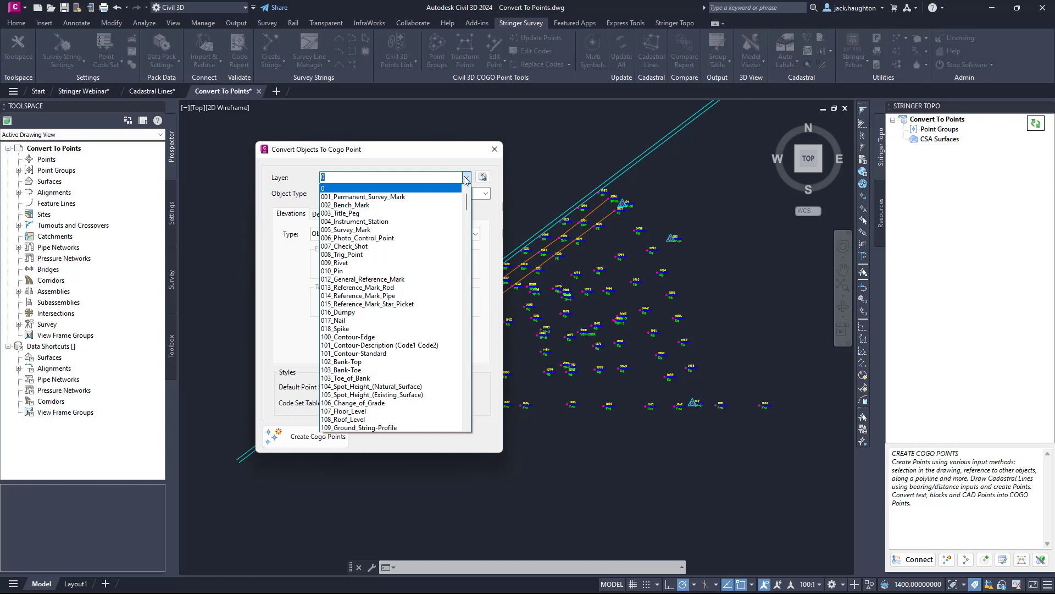
{"action": "left_click", "coordinate": [425, 158]}
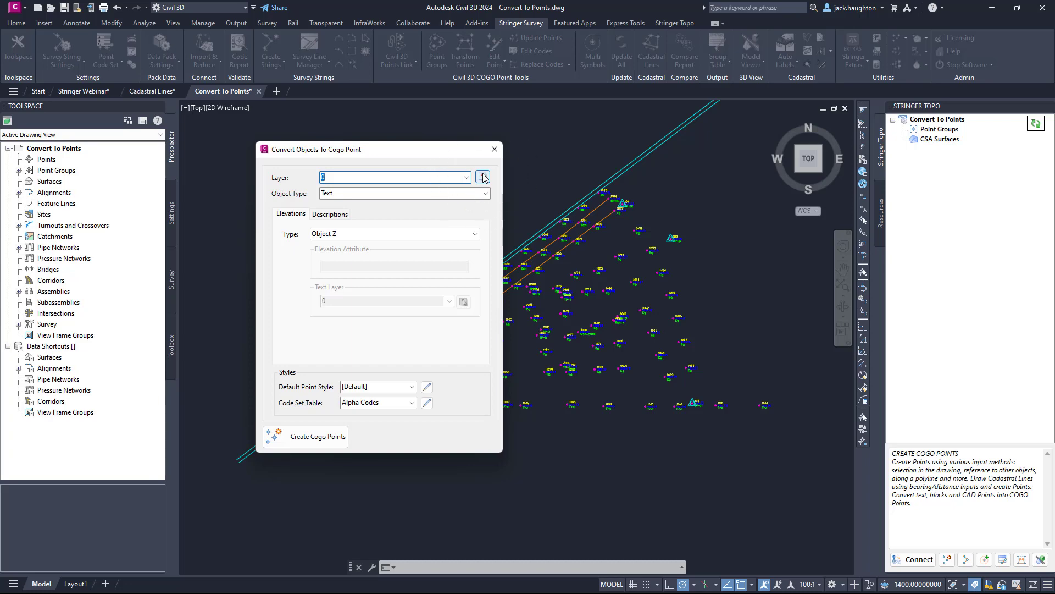
{"action": "left_click", "coordinate": [483, 177]}
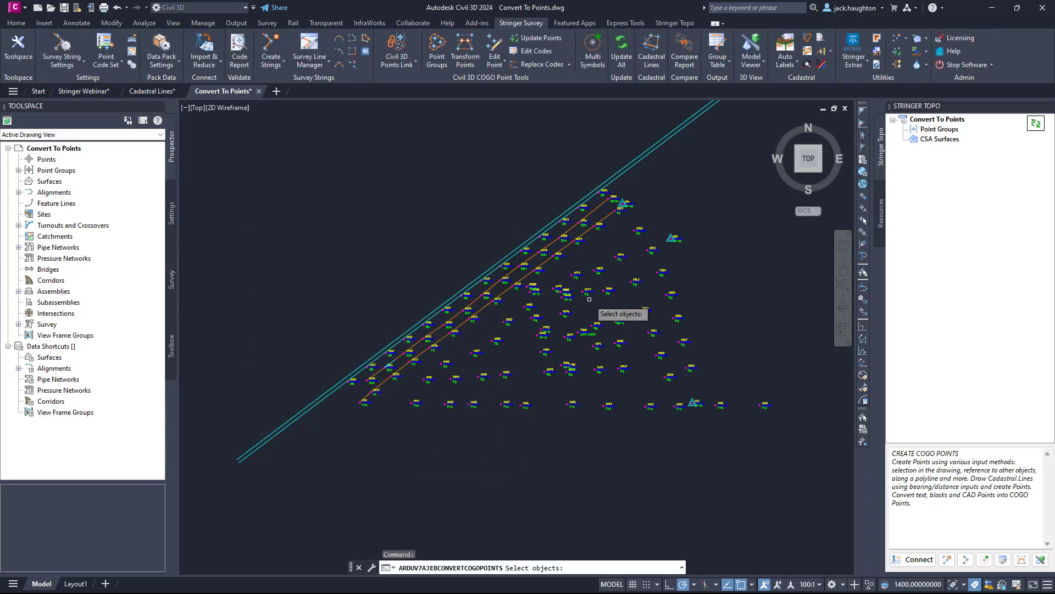
{"action": "scroll", "coordinate": [589, 298], "scroll_direction": "up", "scroll_amount": 2}
{"action": "left_click", "coordinate": [584, 287]}
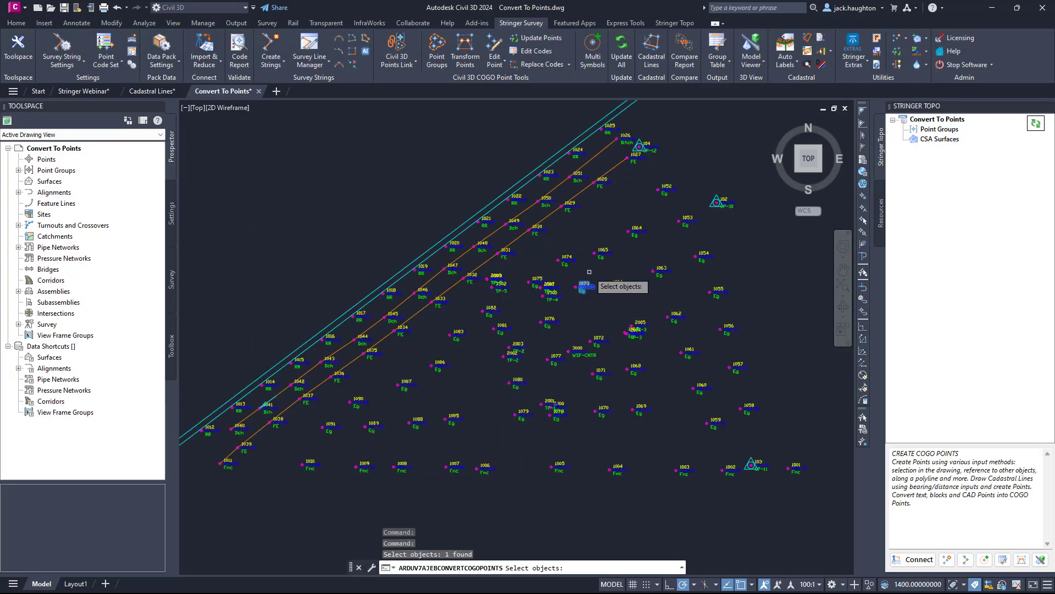
{"action": "key", "text": "Return"}
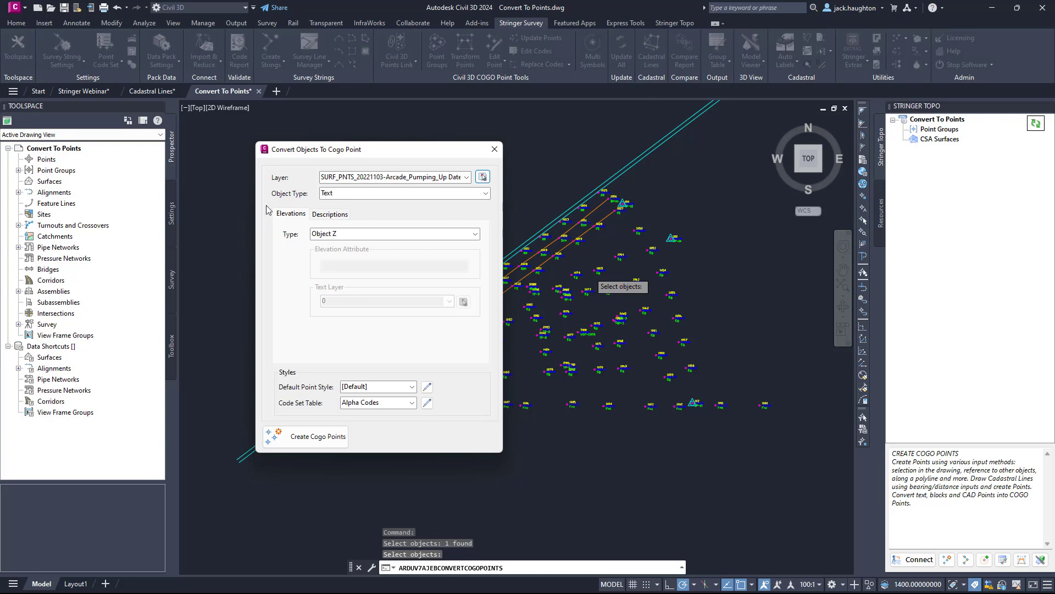
{"action": "left_click", "coordinate": [486, 193]}
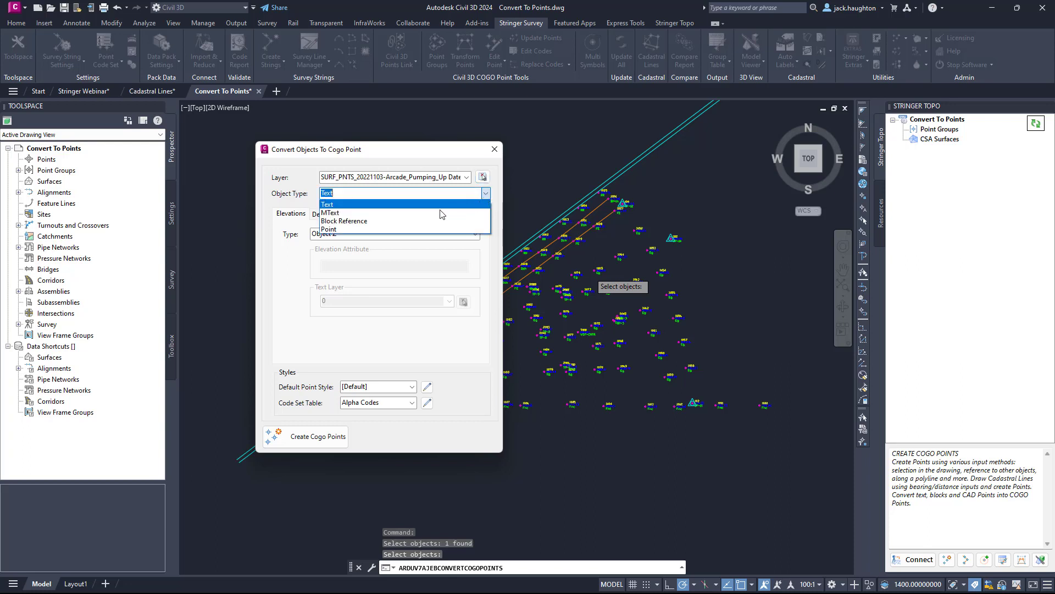
{"action": "left_click", "coordinate": [412, 226]}
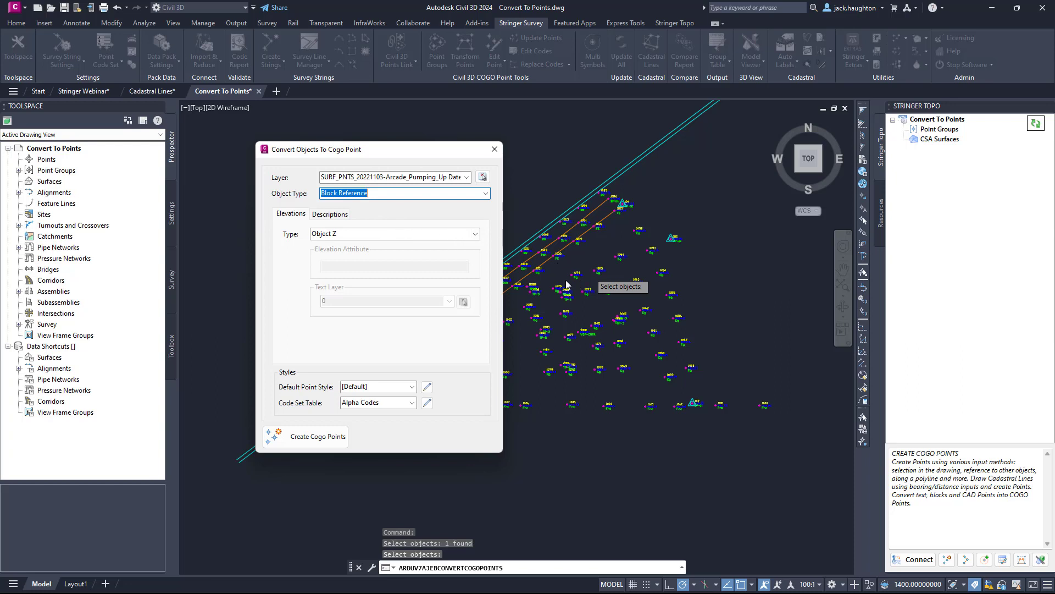
Set the elevation source to Attribute with ELEV2 as the elevation attribute.
{"action": "left_click", "coordinate": [475, 235]}
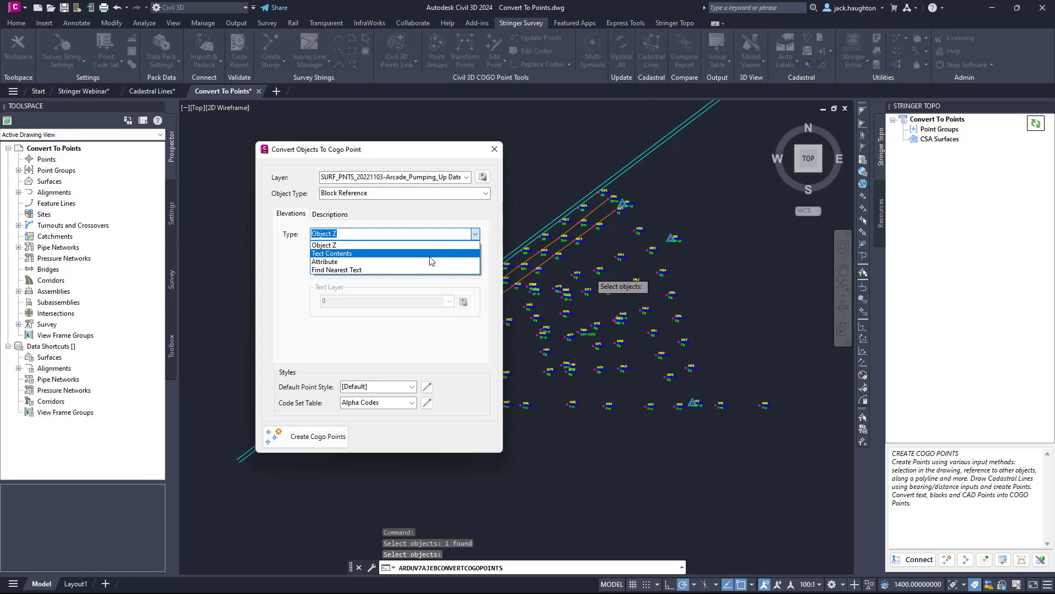
{"action": "key", "text": "ctrl"}
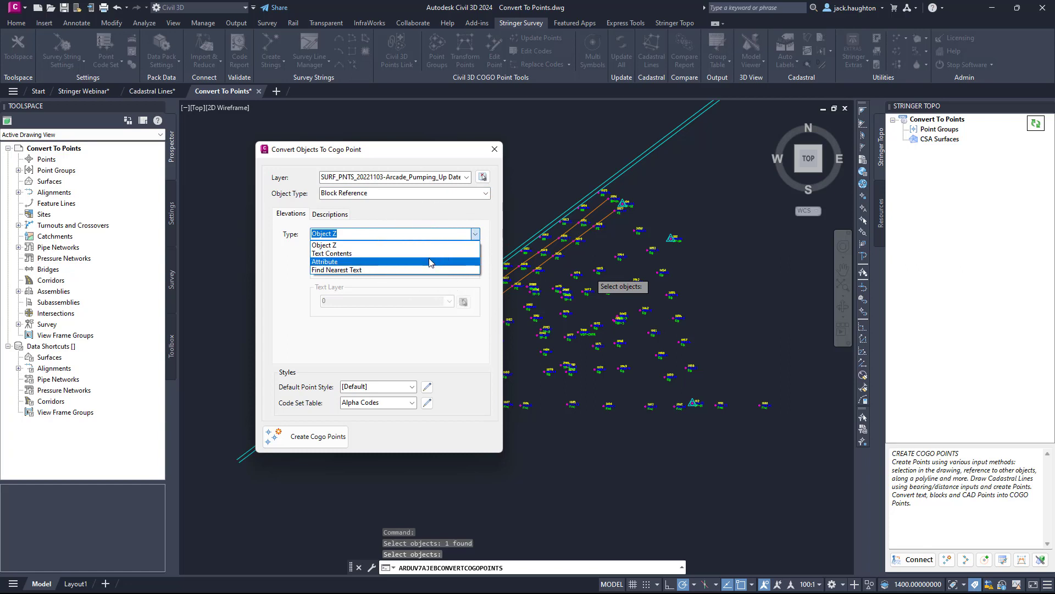
{"action": "left_click", "coordinate": [429, 262]}
{"action": "left_click", "coordinate": [358, 264]}
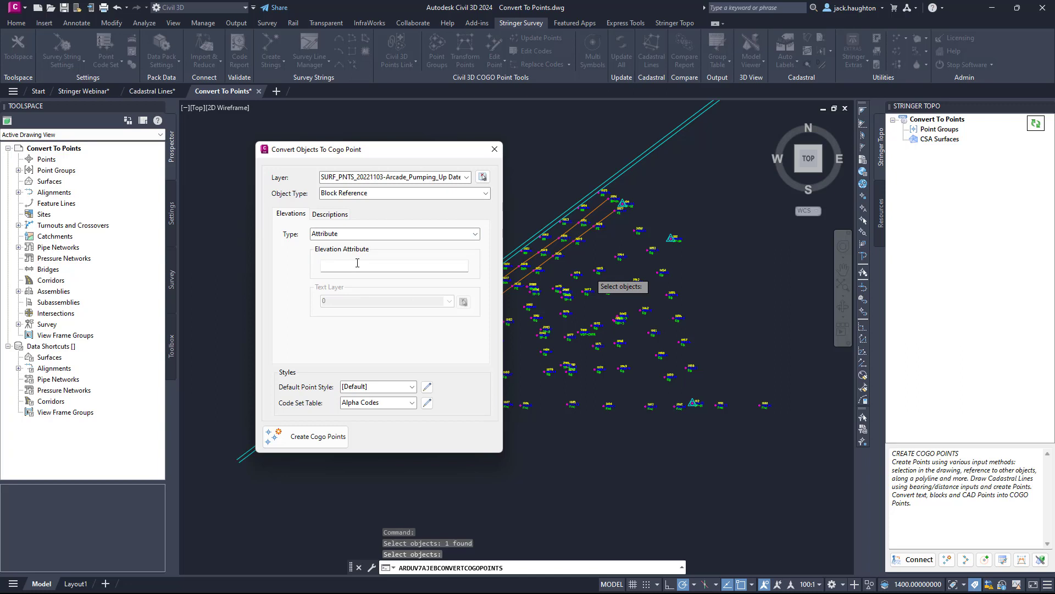
{"action": "type", "text": "ELEV2"}
Set the description source to Attribute with DESC2 as the description attribute.
{"action": "left_click", "coordinate": [329, 214]}
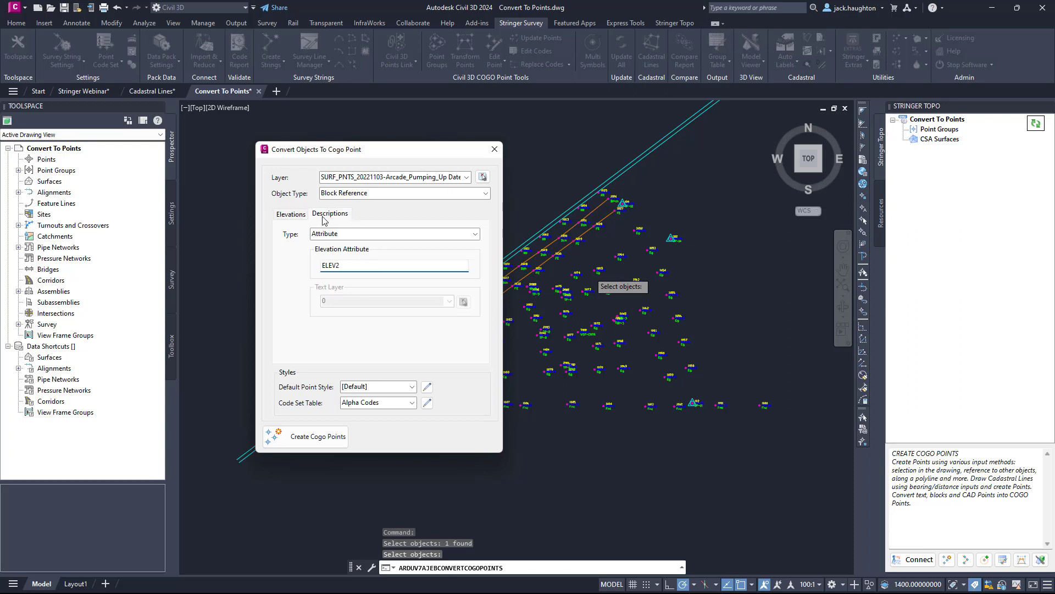
{"action": "left_click", "coordinate": [475, 234]}
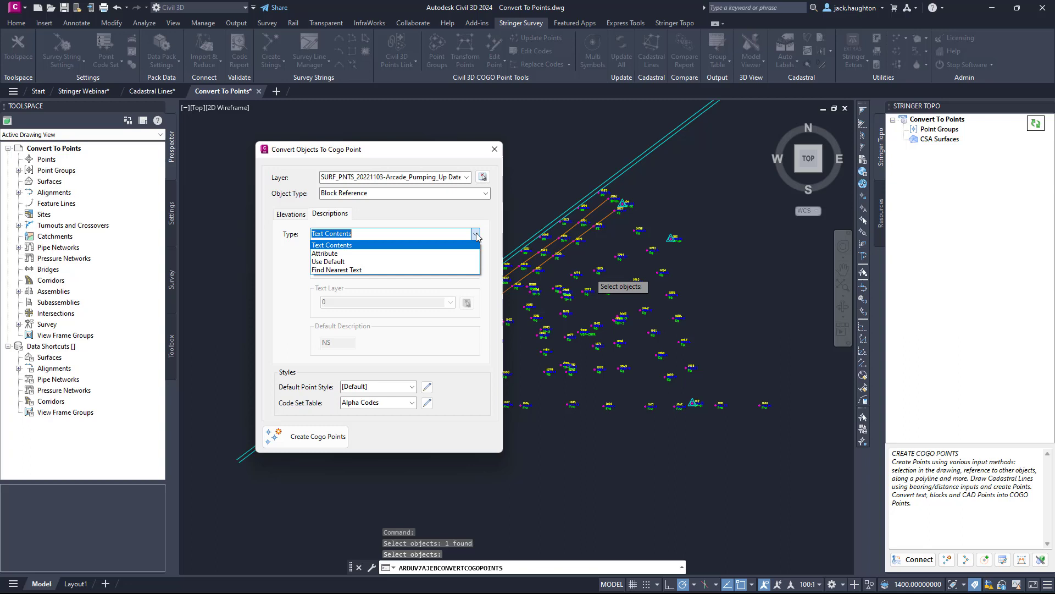
{"action": "left_click", "coordinate": [384, 254]}
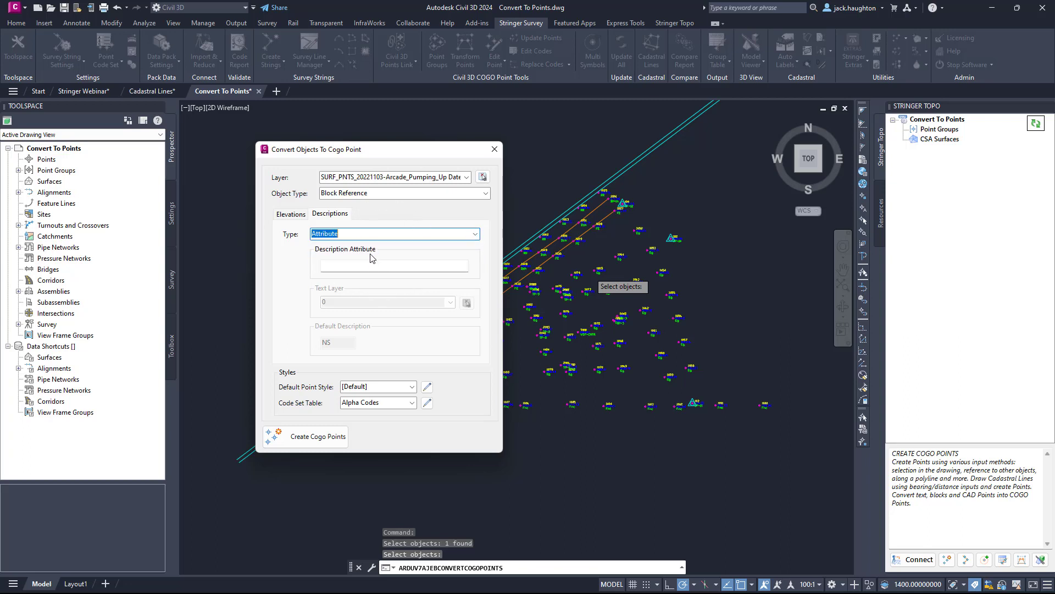
{"action": "left_click", "coordinate": [374, 264]}
{"action": "type", "text": "DESC2"}
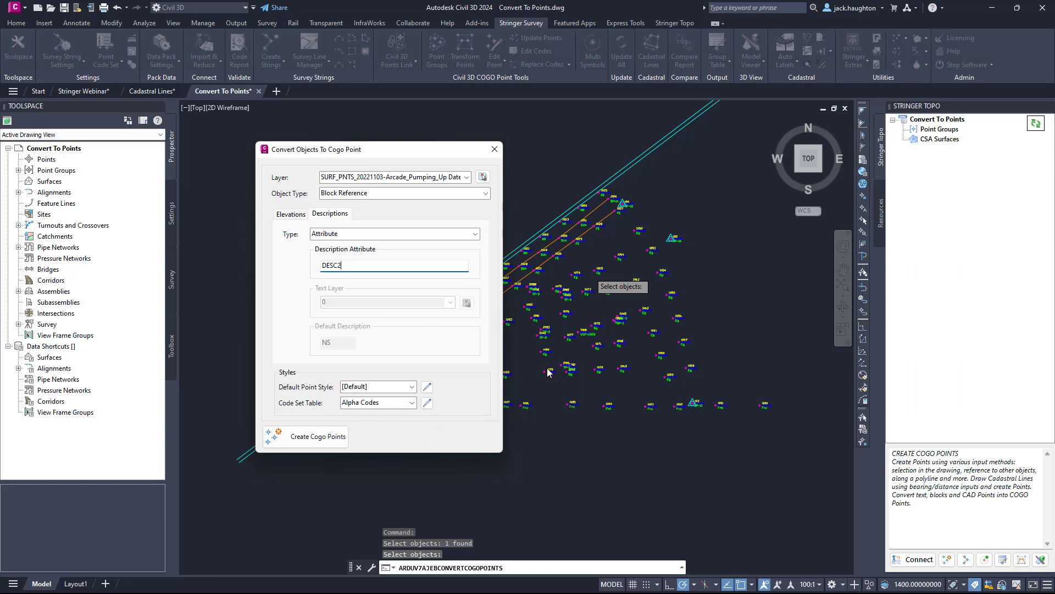
Choose the Alpha (Individual Layers) code set table and create the COGO points from the blocks.
{"action": "left_click", "coordinate": [412, 403]}
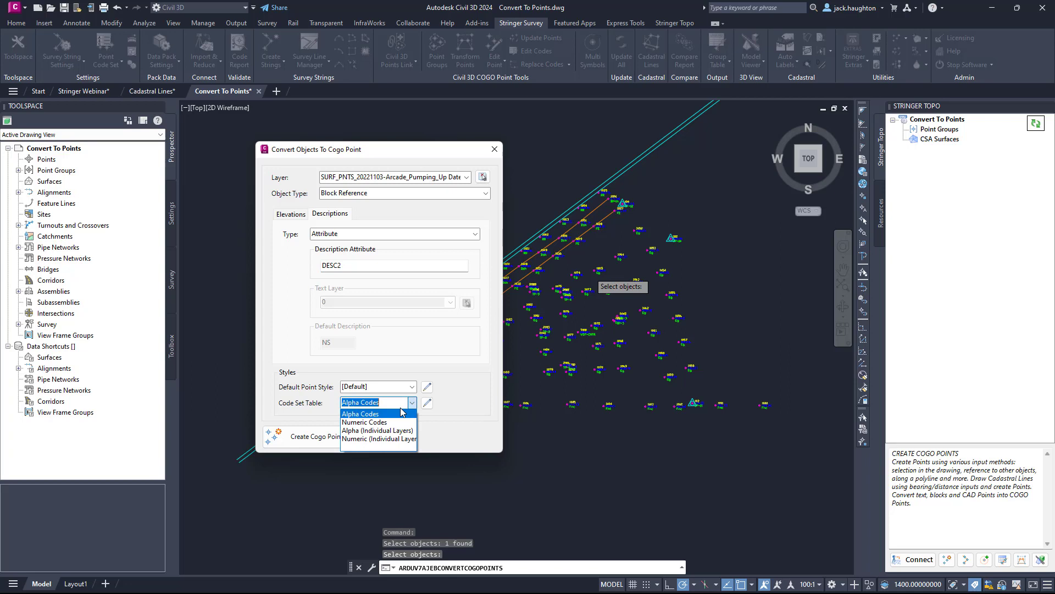
{"action": "left_click", "coordinate": [381, 431]}
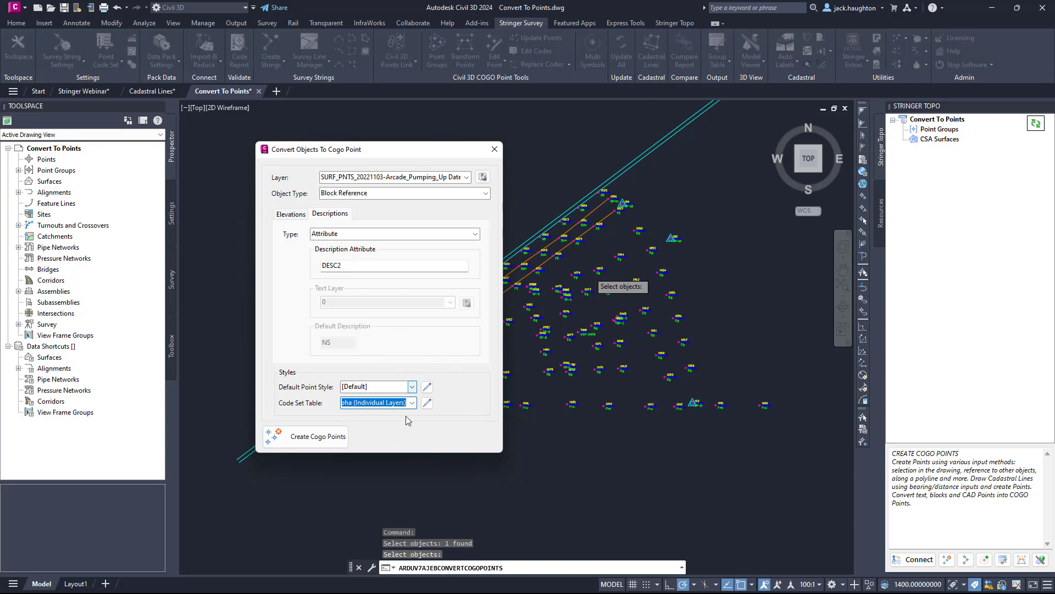
{"action": "left_click", "coordinate": [316, 439]}
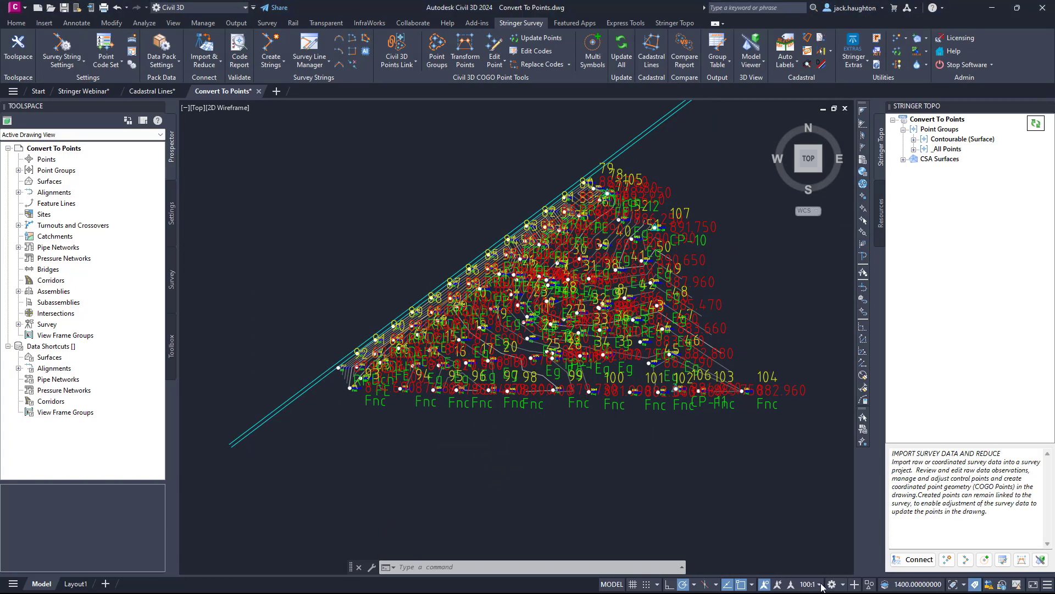
Set the annotation scale to 1:500_2 and check the point labels around 1005.
{"action": "left_click", "coordinate": [820, 584]}
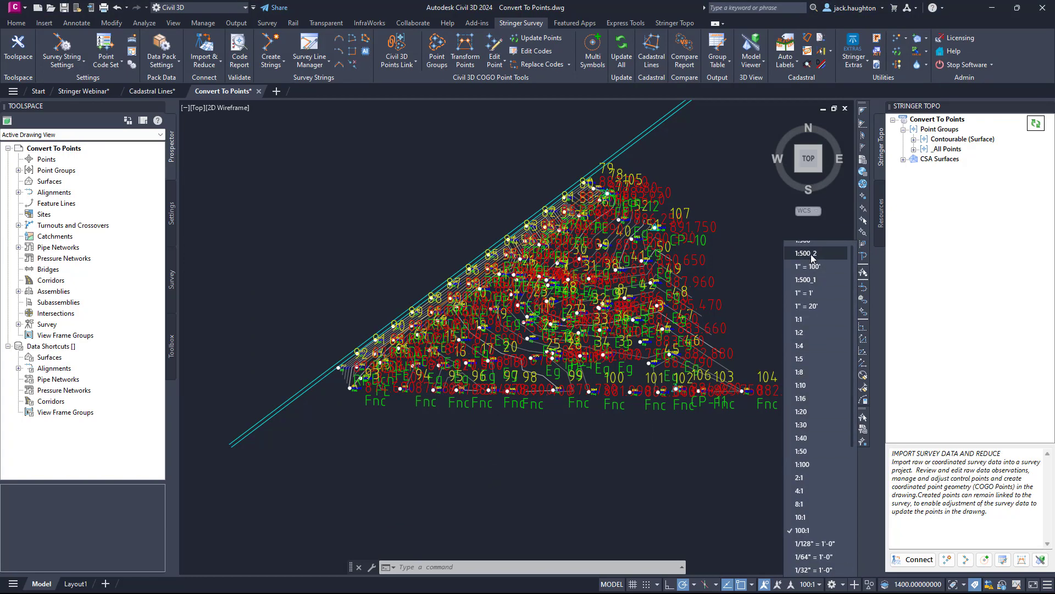
{"action": "left_click", "coordinate": [806, 253]}
{"action": "scroll", "coordinate": [576, 403], "scroll_direction": "up", "scroll_amount": 10}
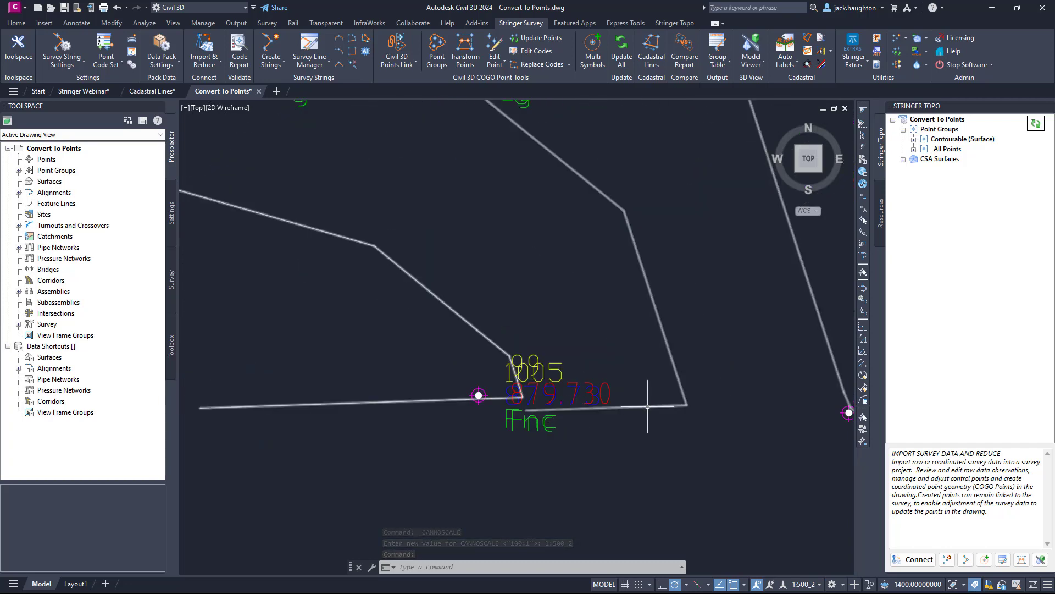
{"action": "scroll", "coordinate": [621, 389], "scroll_direction": "down", "scroll_amount": 5}
{"action": "key", "text": "Escape"}
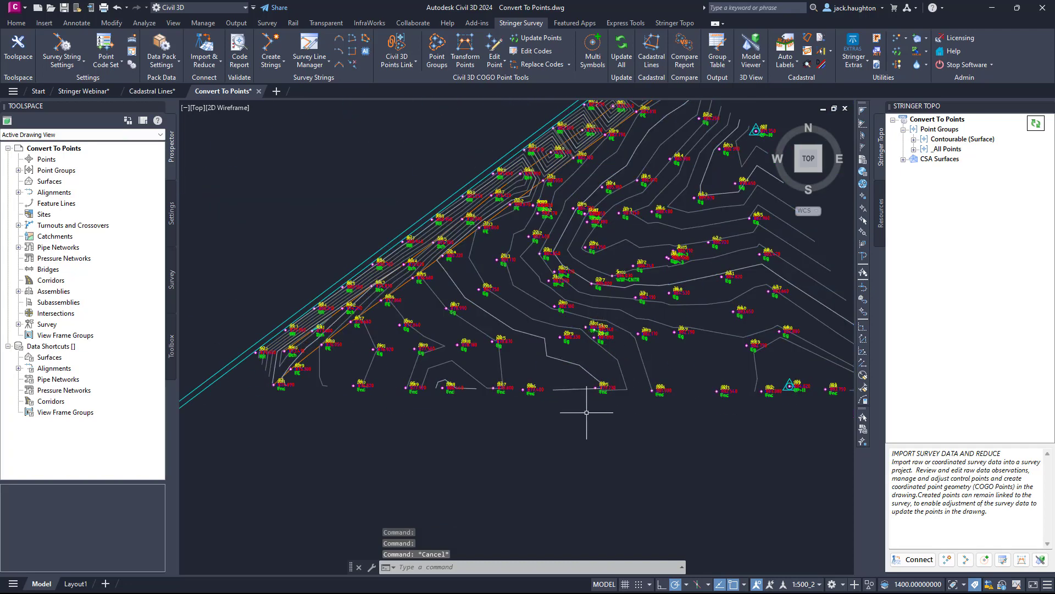
Move the new COGO point that overlaps block 1005 about 21.4 units north and review the contours around it.
{"action": "scroll", "coordinate": [602, 415], "scroll_direction": "up", "scroll_amount": 10}
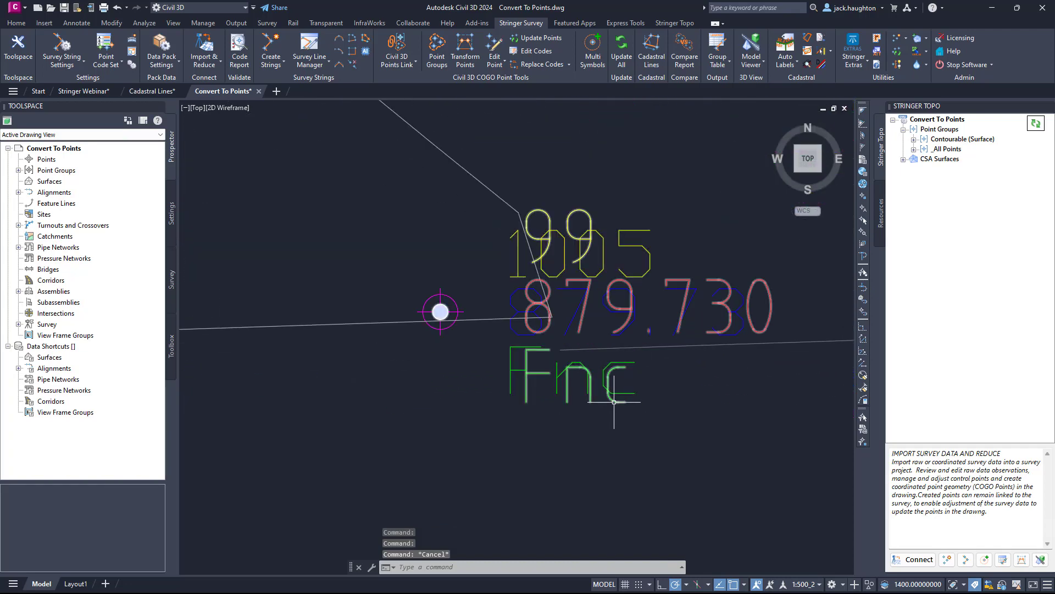
{"action": "type", "text": "m"}
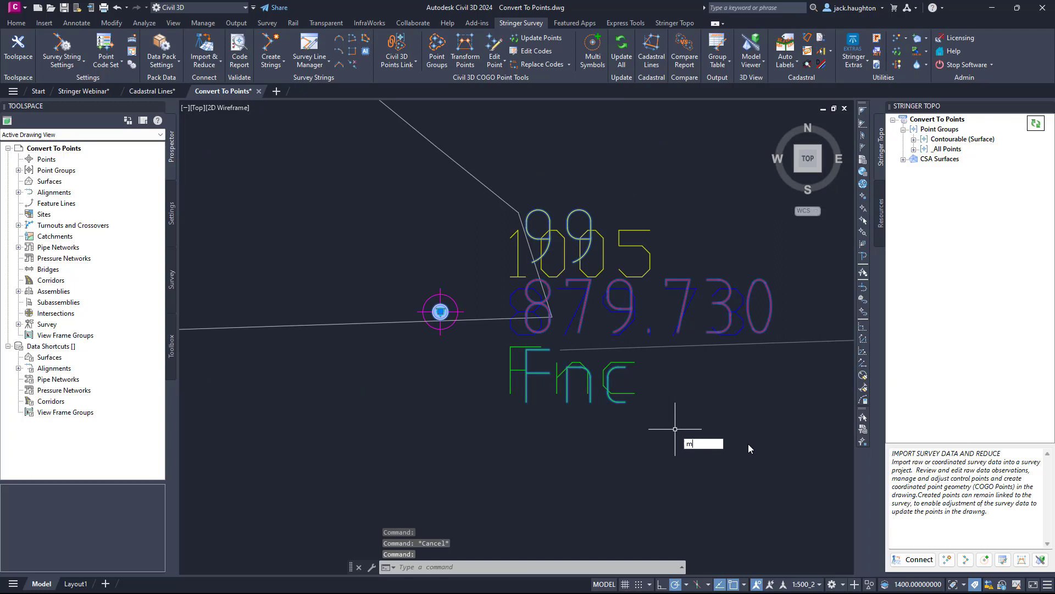
{"action": "key", "text": "Return"}
{"action": "left_click", "coordinate": [749, 446]}
{"action": "scroll", "coordinate": [714, 314], "scroll_direction": "down", "scroll_amount": 3}
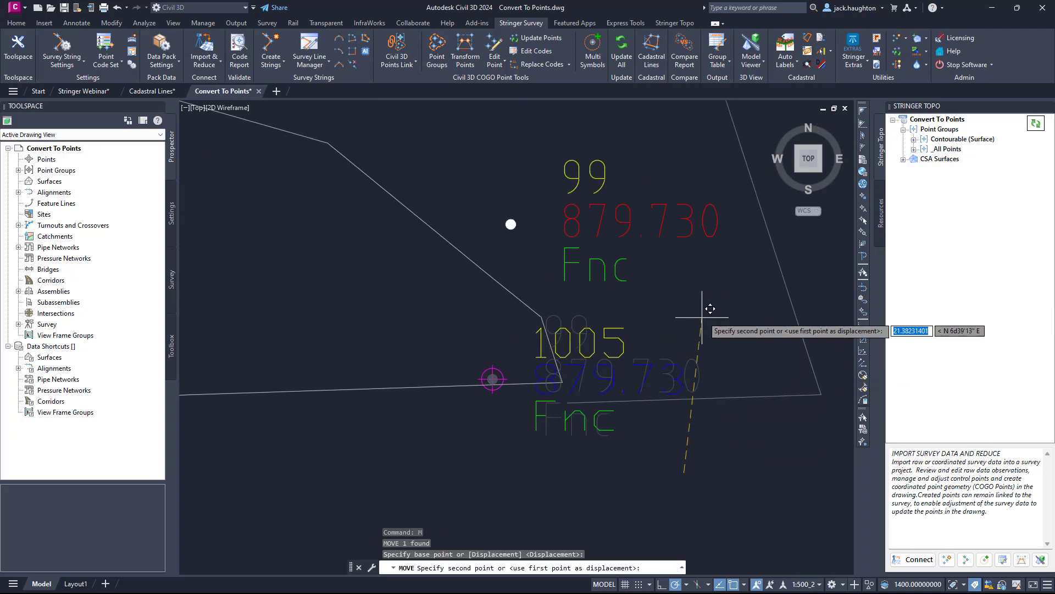
{"action": "left_click", "coordinate": [702, 317]}
{"action": "scroll", "coordinate": [657, 379], "scroll_direction": "down", "scroll_amount": 3}
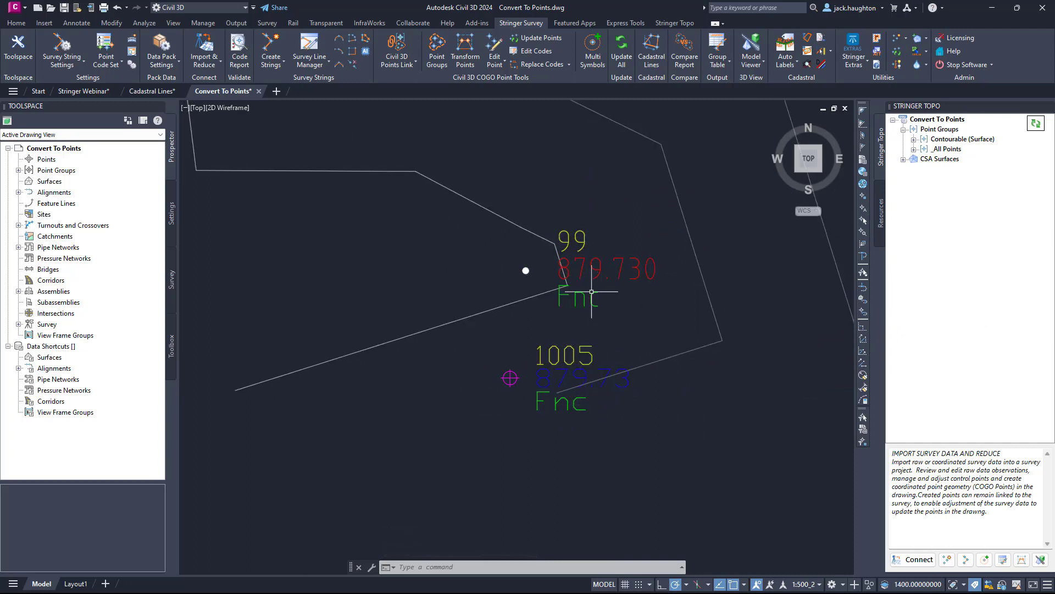
{"action": "scroll", "coordinate": [588, 329], "scroll_direction": "down", "scroll_amount": 5}
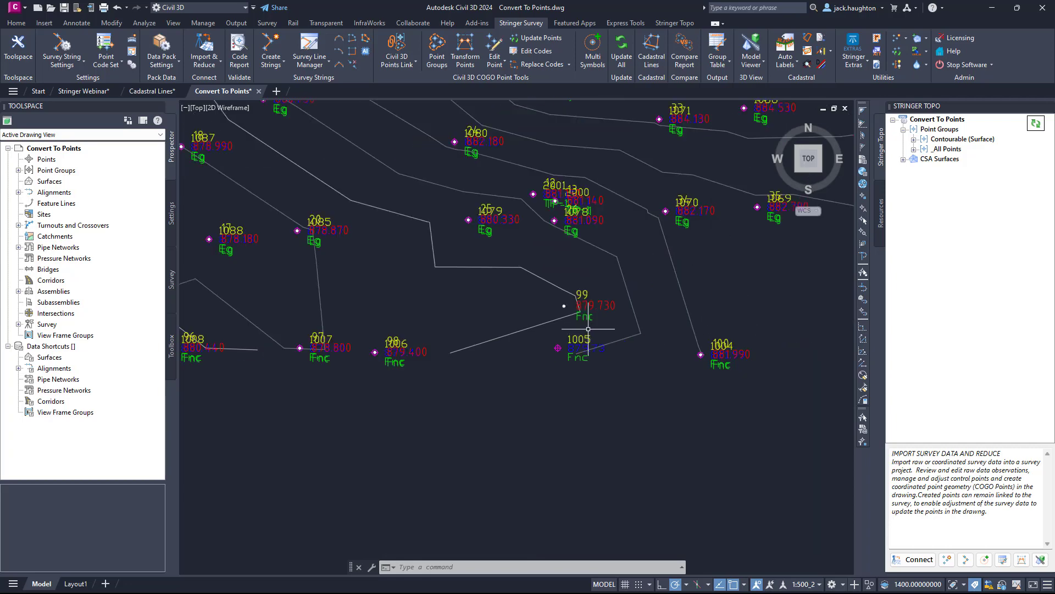
{"action": "scroll", "coordinate": [588, 329], "scroll_direction": "down", "scroll_amount": 8}
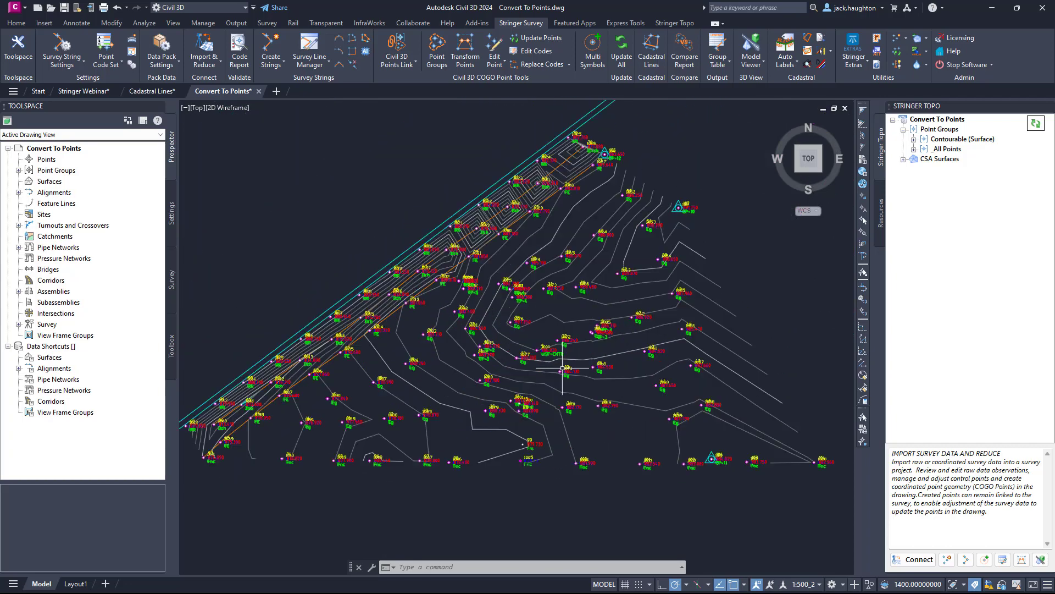
Check the drawing's point groups in Toolspace and the points in the Contourable (Surface) group in Stringer Topo.
{"action": "middle_click_drag", "start_coordinate": [563, 368], "coordinate": [574, 356]}
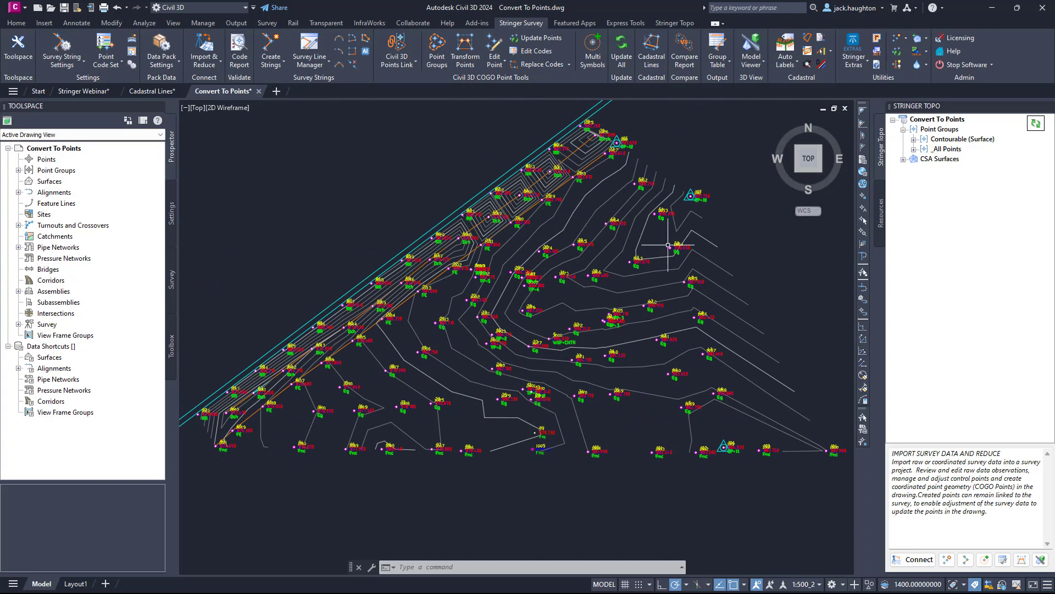
{"action": "left_click", "coordinate": [18, 171]}
{"action": "left_click", "coordinate": [60, 183]}
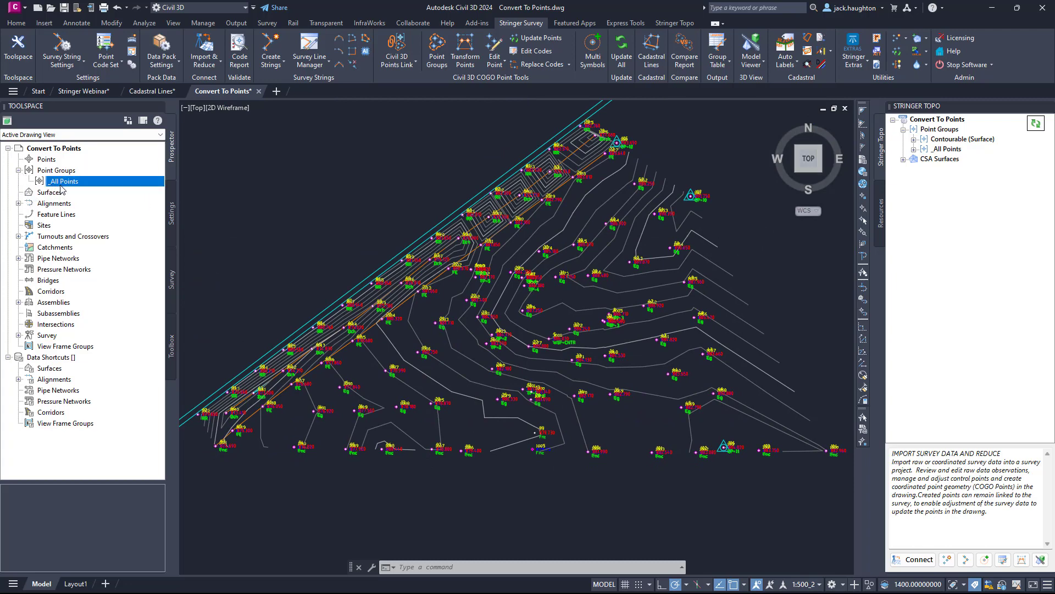
{"action": "left_click", "coordinate": [19, 170]}
{"action": "left_click", "coordinate": [914, 139]}
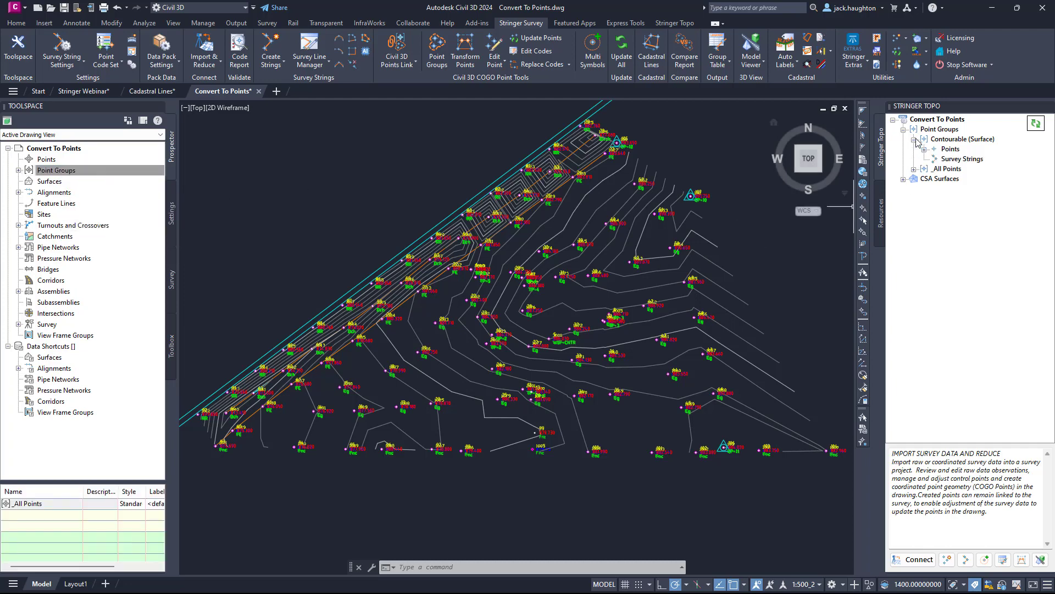
{"action": "left_click", "coordinate": [924, 149]}
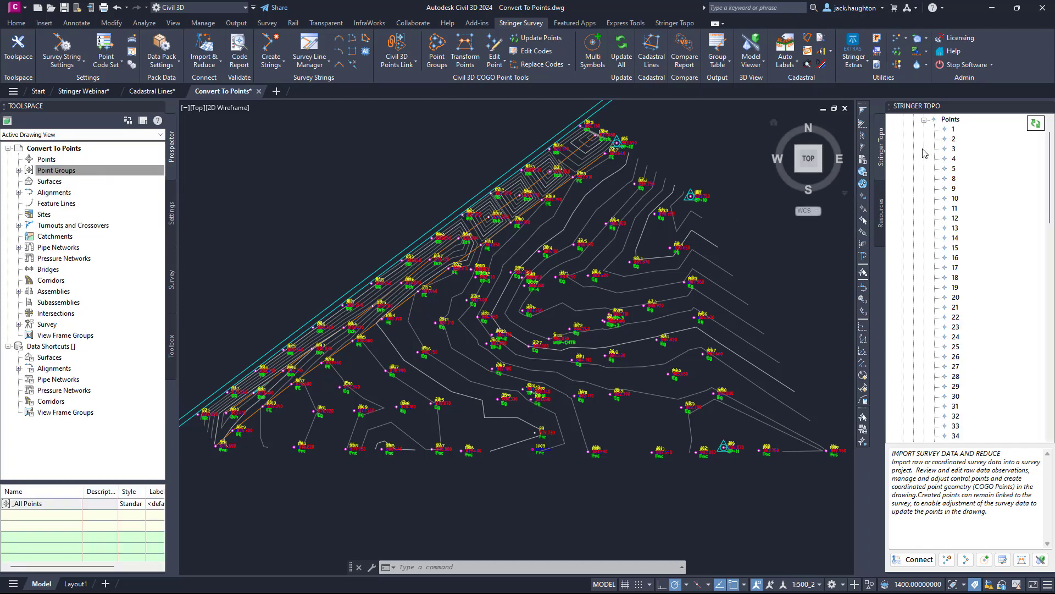
{"action": "left_click", "coordinate": [924, 120]}
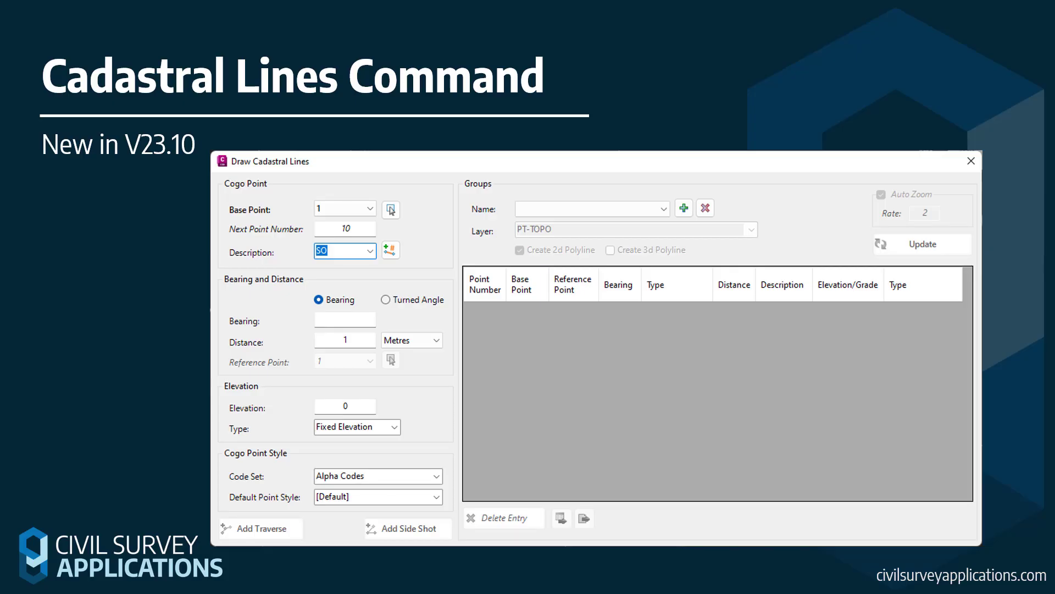
{"action": "left_click", "coordinate": [594, 395]}
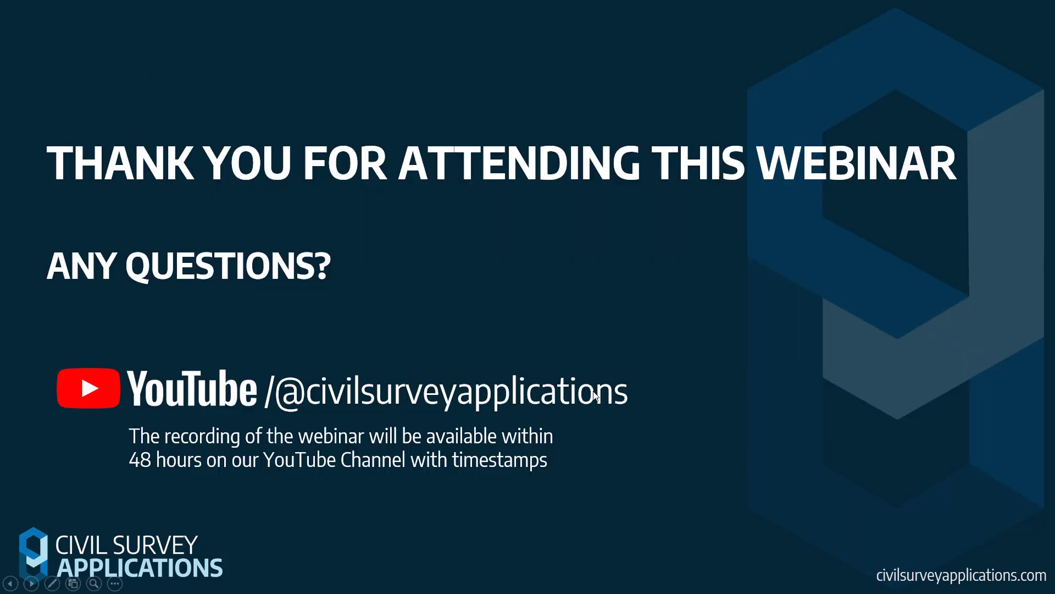